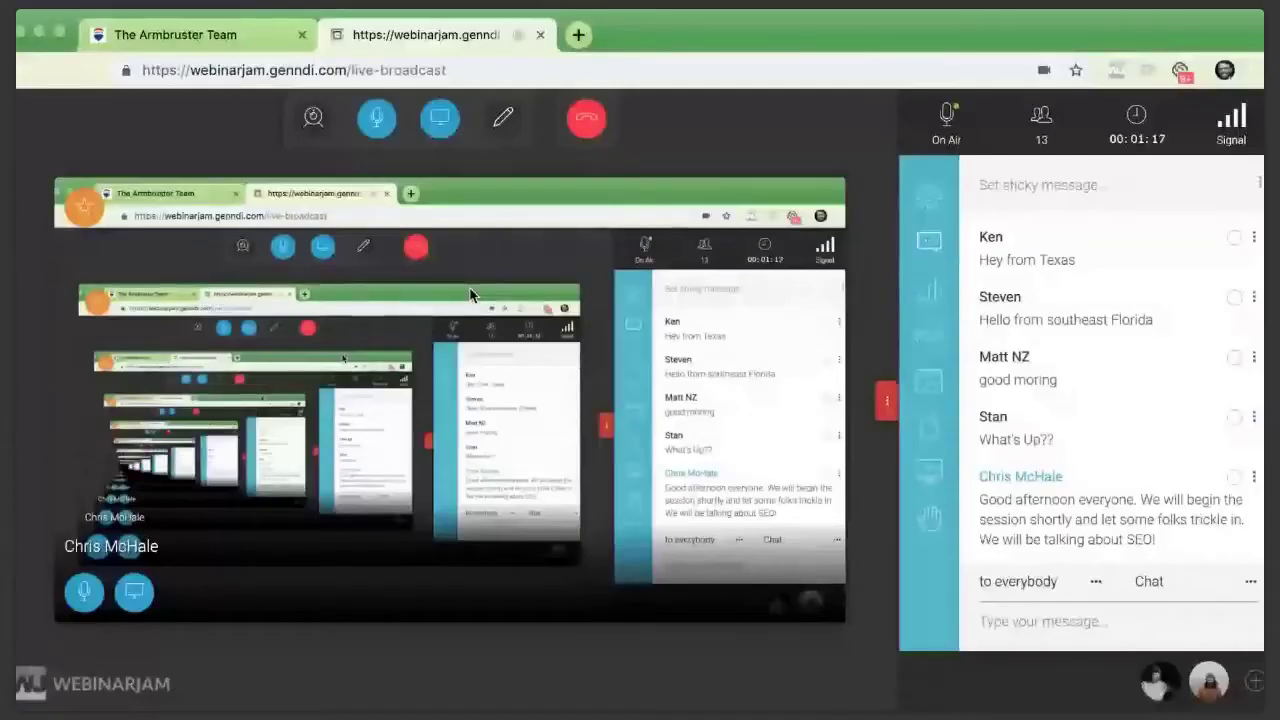
Switch to the real estate website and open its admin dashboard through the Admin Login link in the footer
left_click(229, 50)
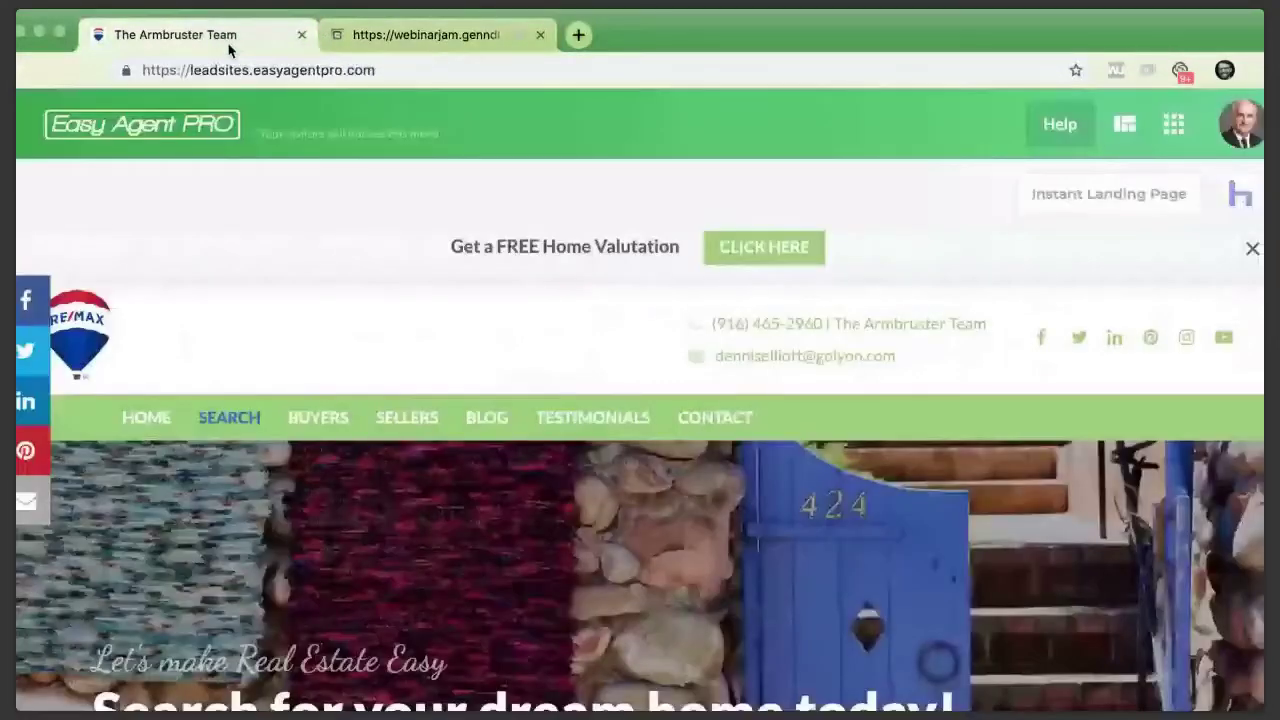
scroll(521, 377, "down", 2)
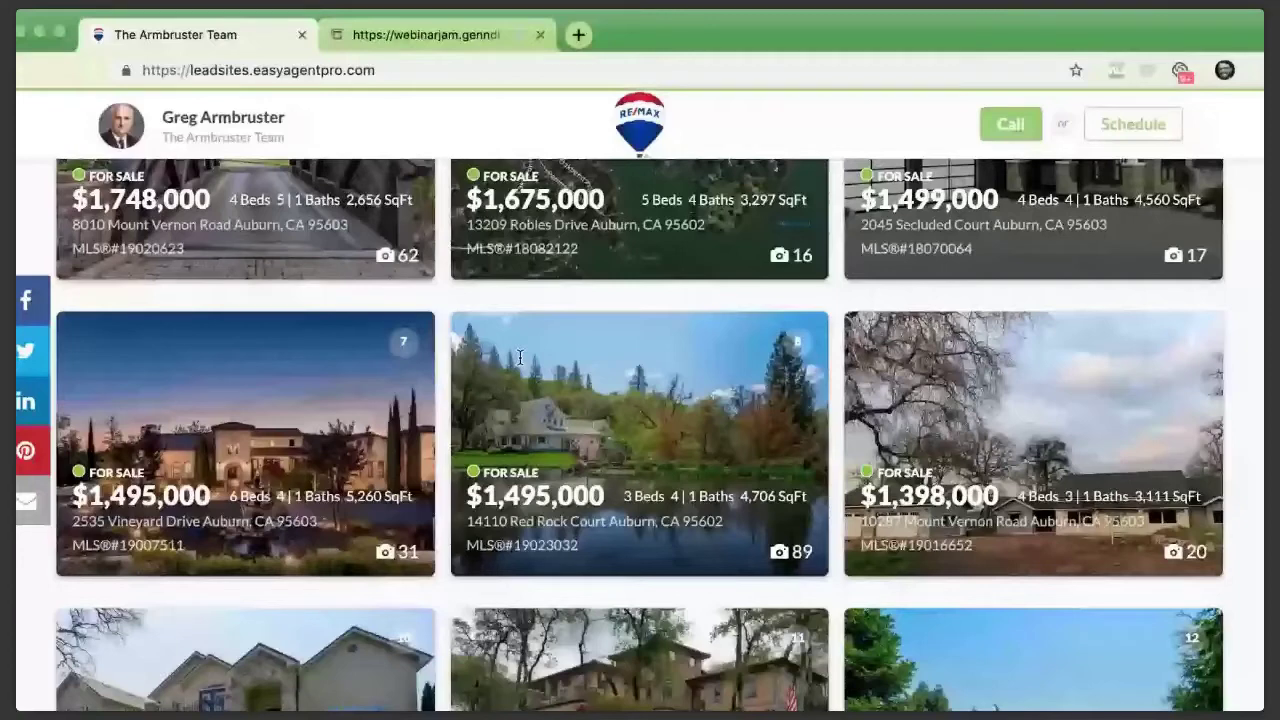
scroll(1085, 500, "down", 15)
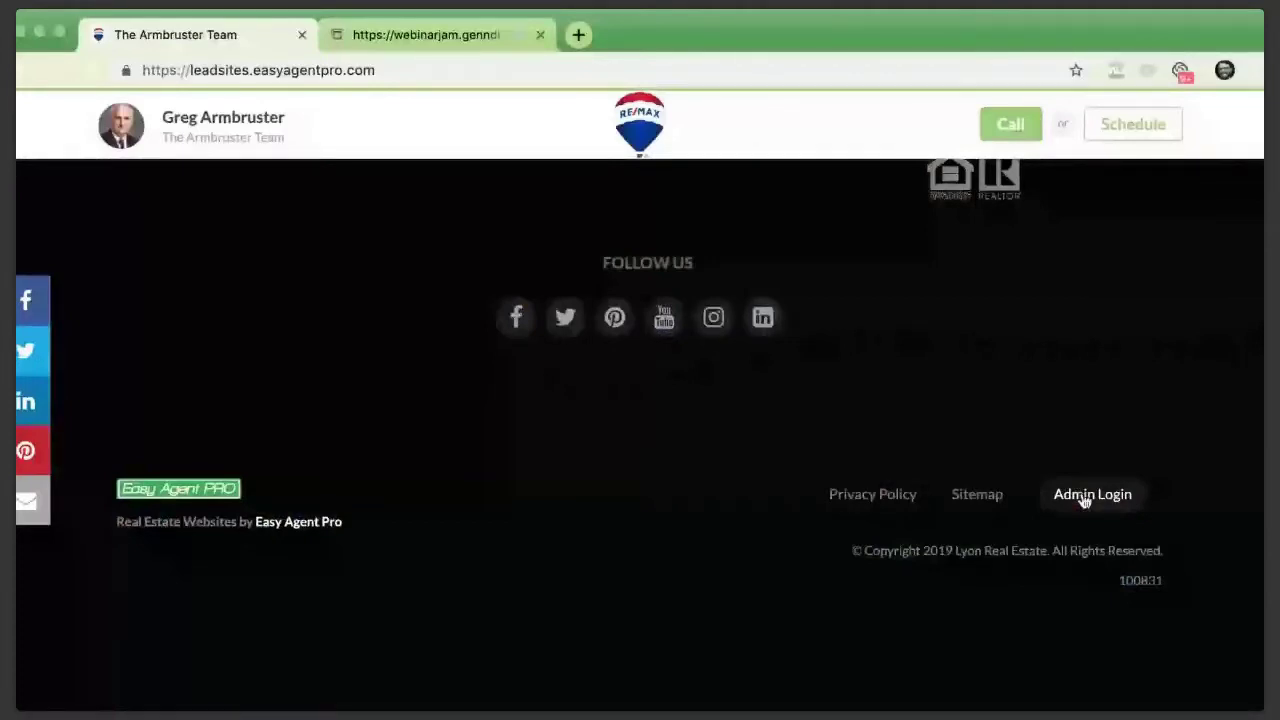
left_click(1085, 496)
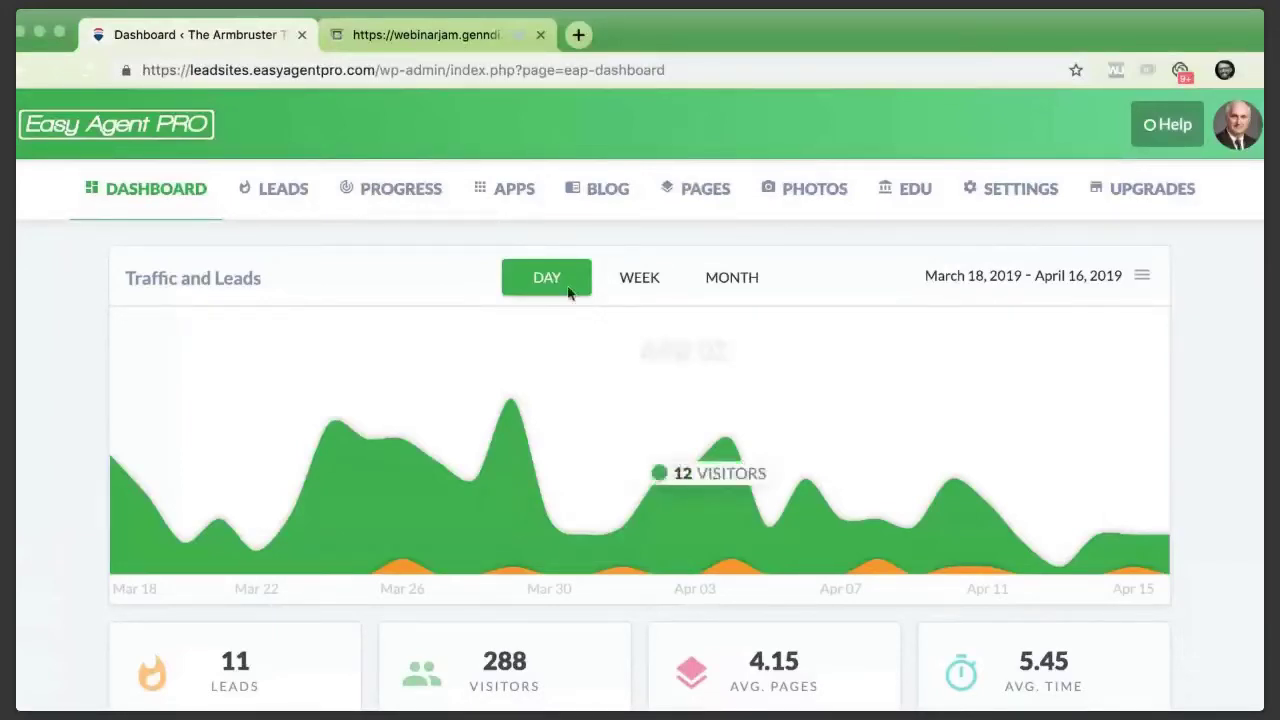
Open the InstaFarm app and create a new neighborhood page based on the Modern InstaFarm Template
left_click(518, 200)
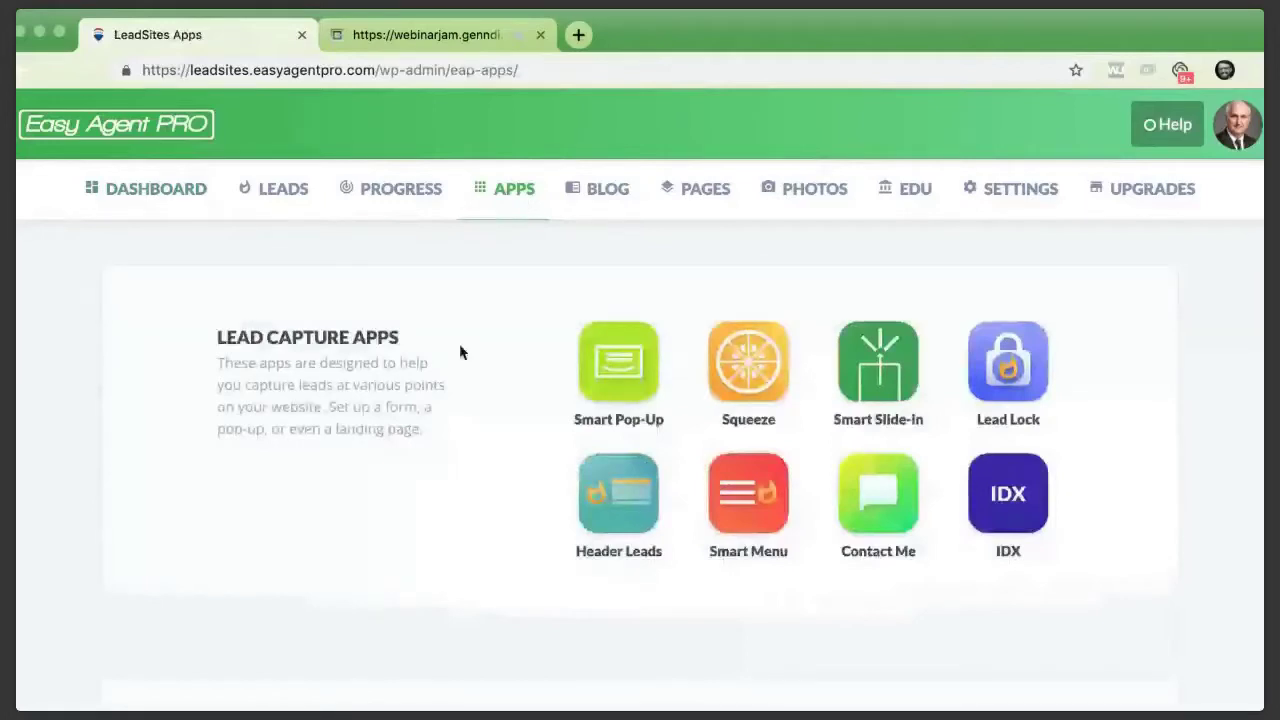
scroll(460, 352, "down", 1)
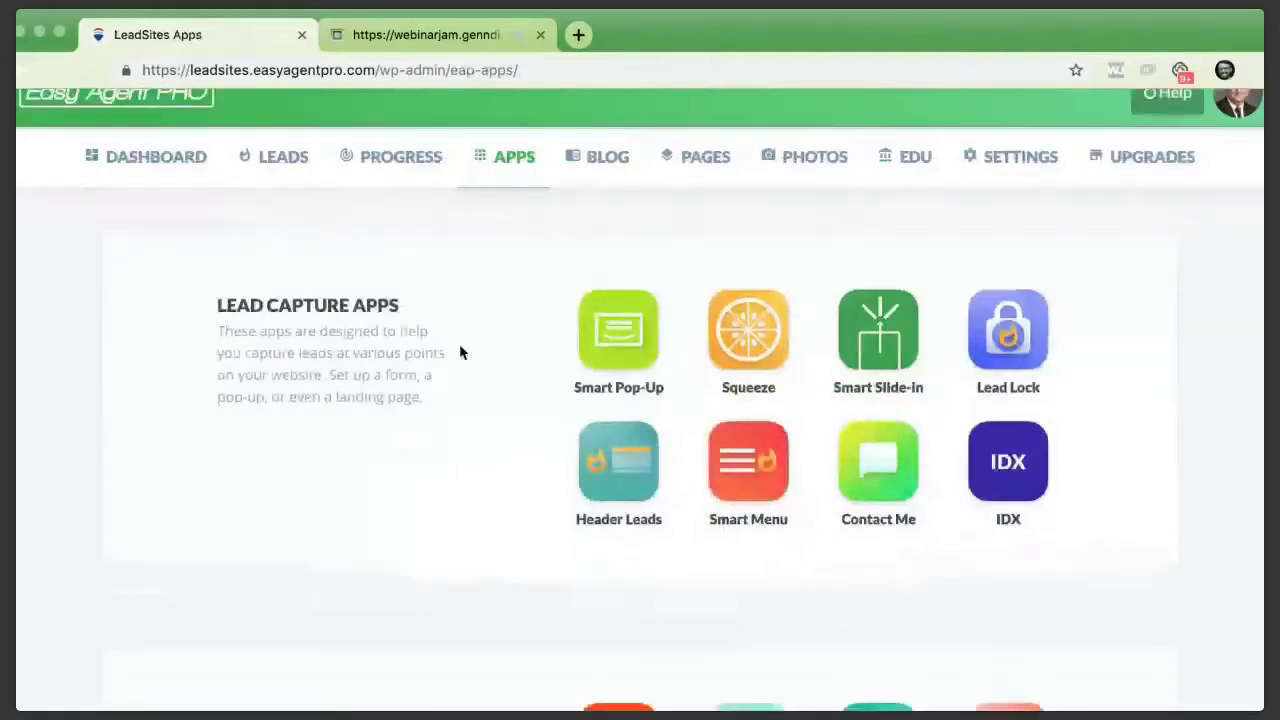
scroll(660, 340, "down", 10)
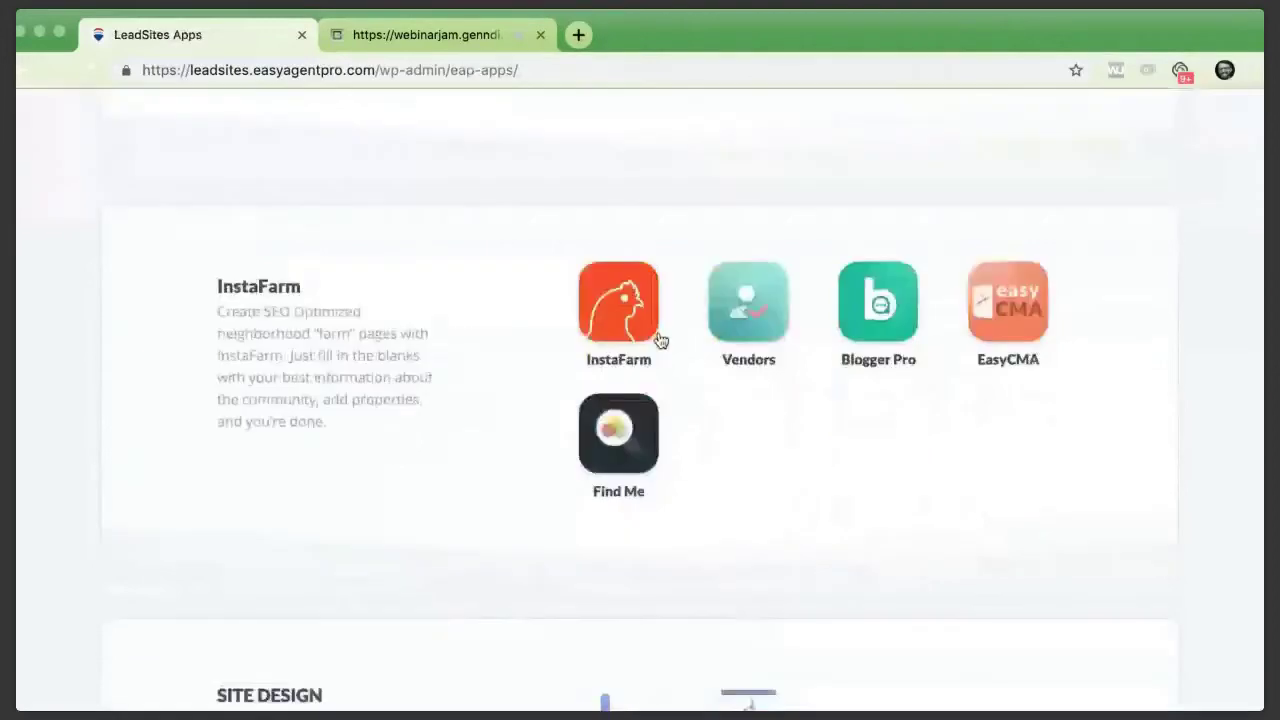
left_click(650, 335)
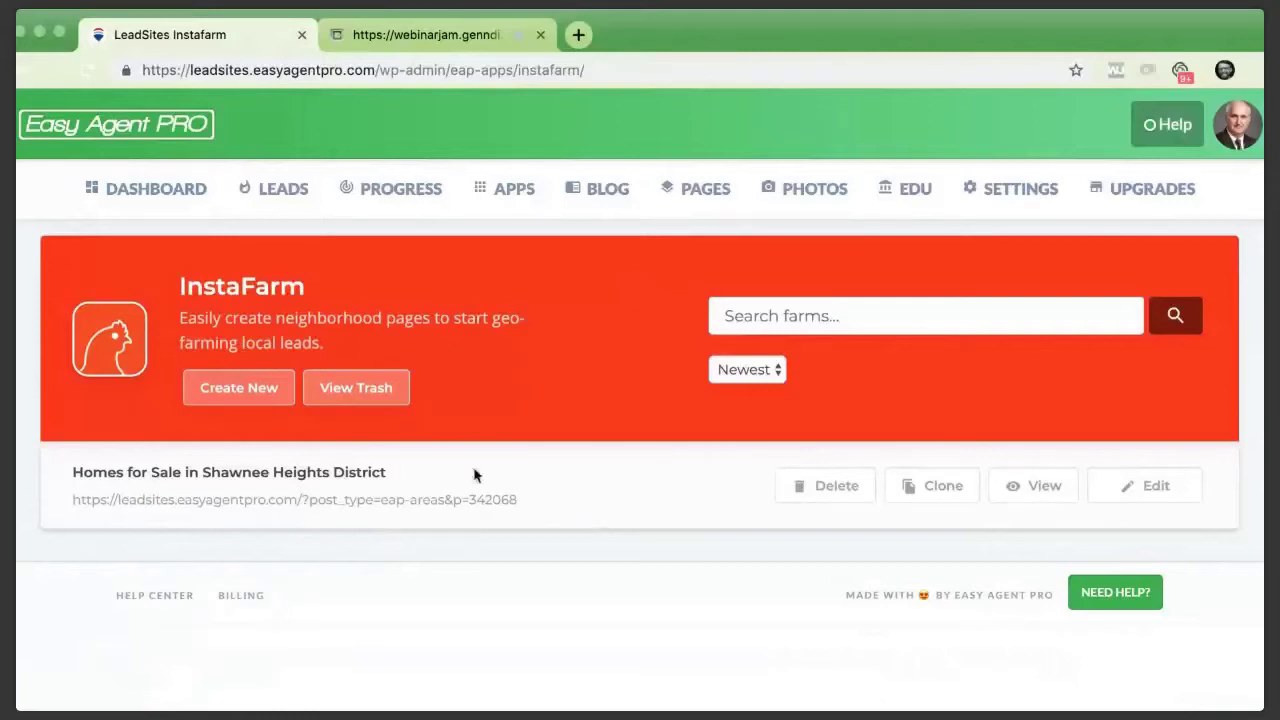
left_click(245, 400)
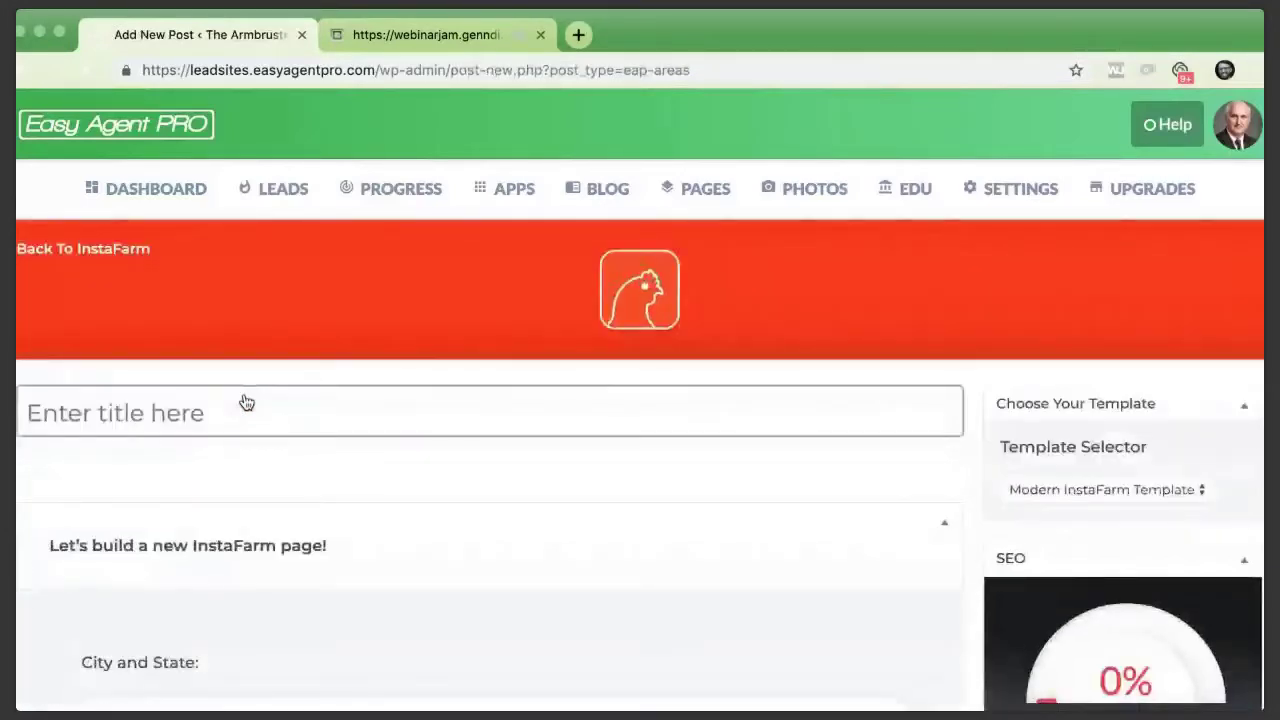
left_click(245, 402)
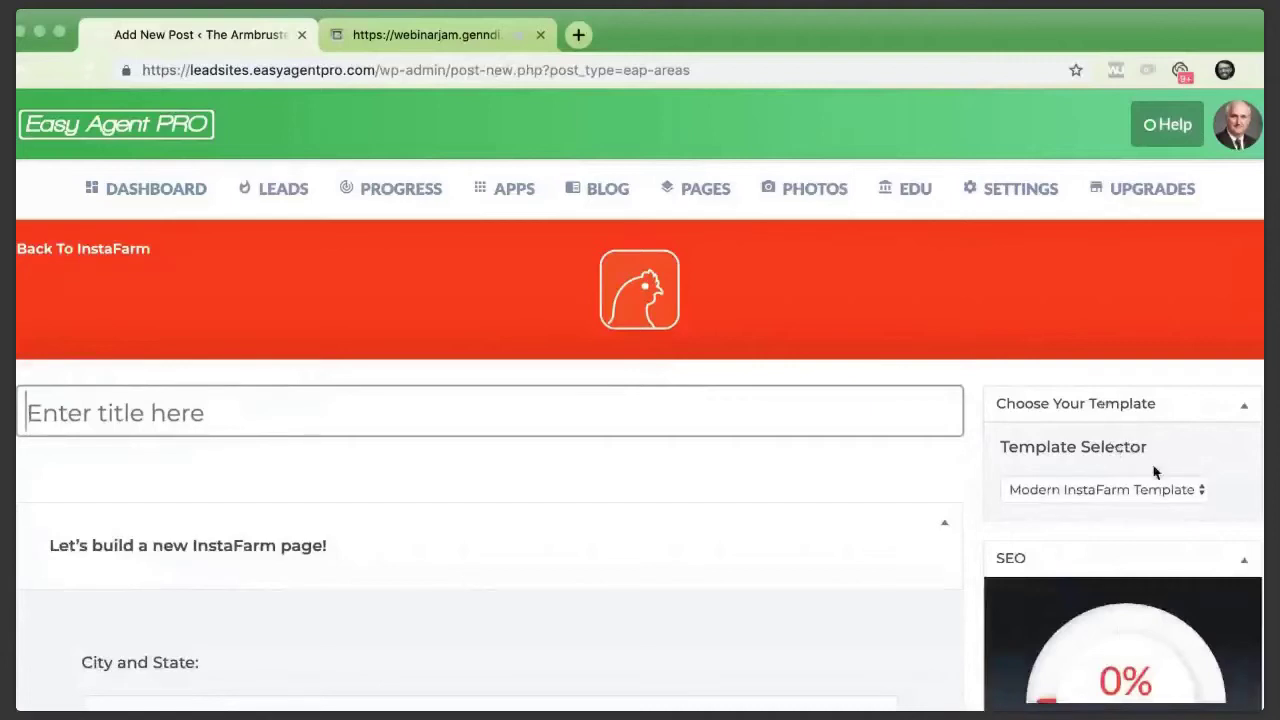
left_click(1188, 505)
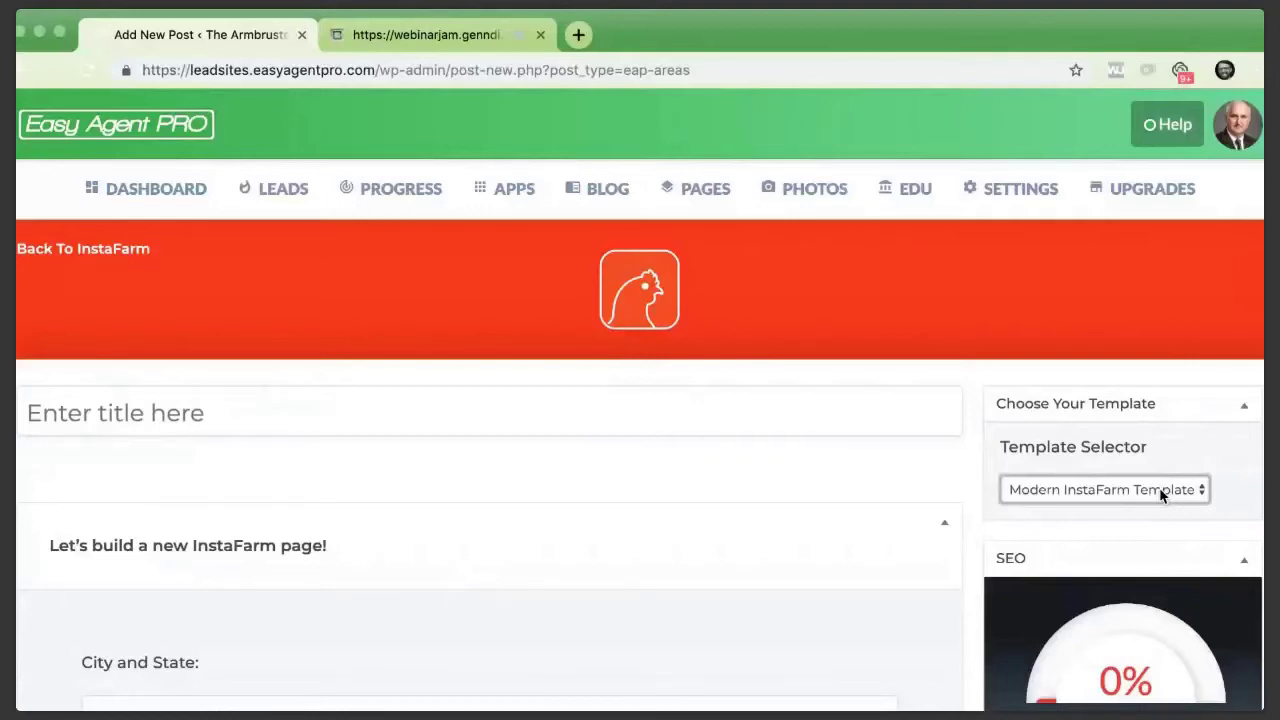
Set the page's featured image to the media library photo of the stone wall and blue gate, 1555441791.jpg
scroll(1162, 495, "down", 1)
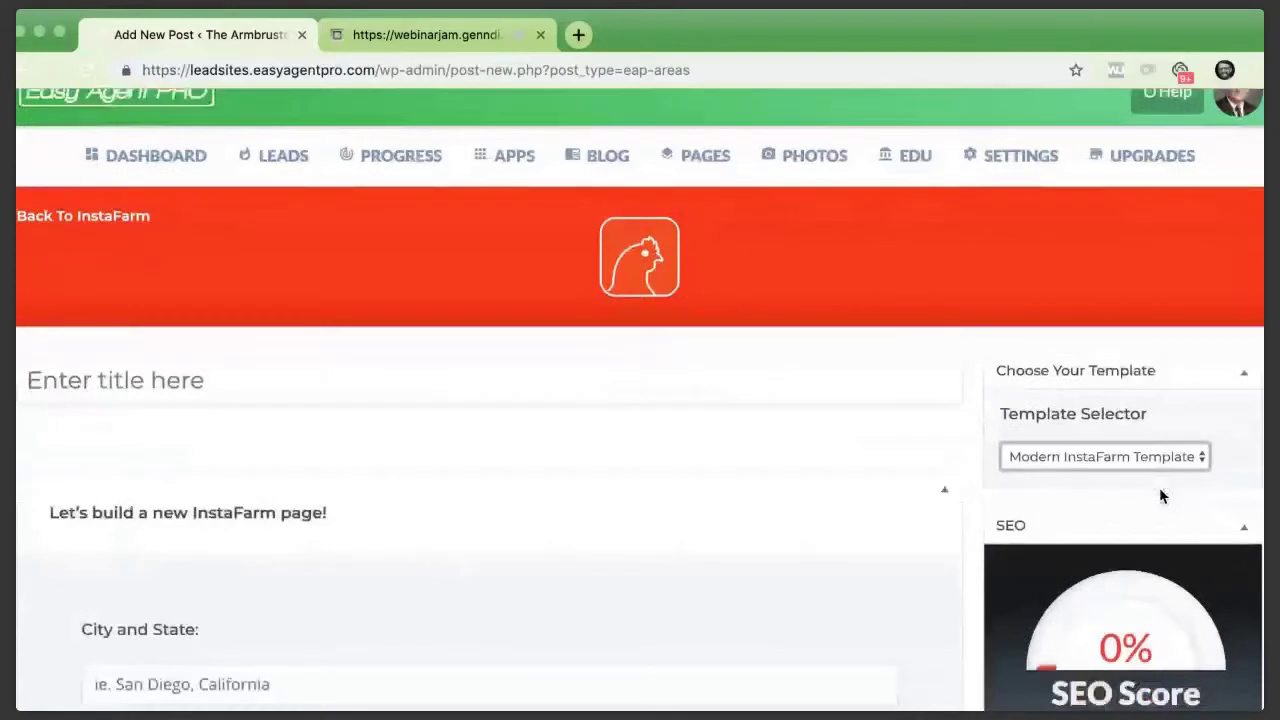
scroll(1159, 487, "down", 5)
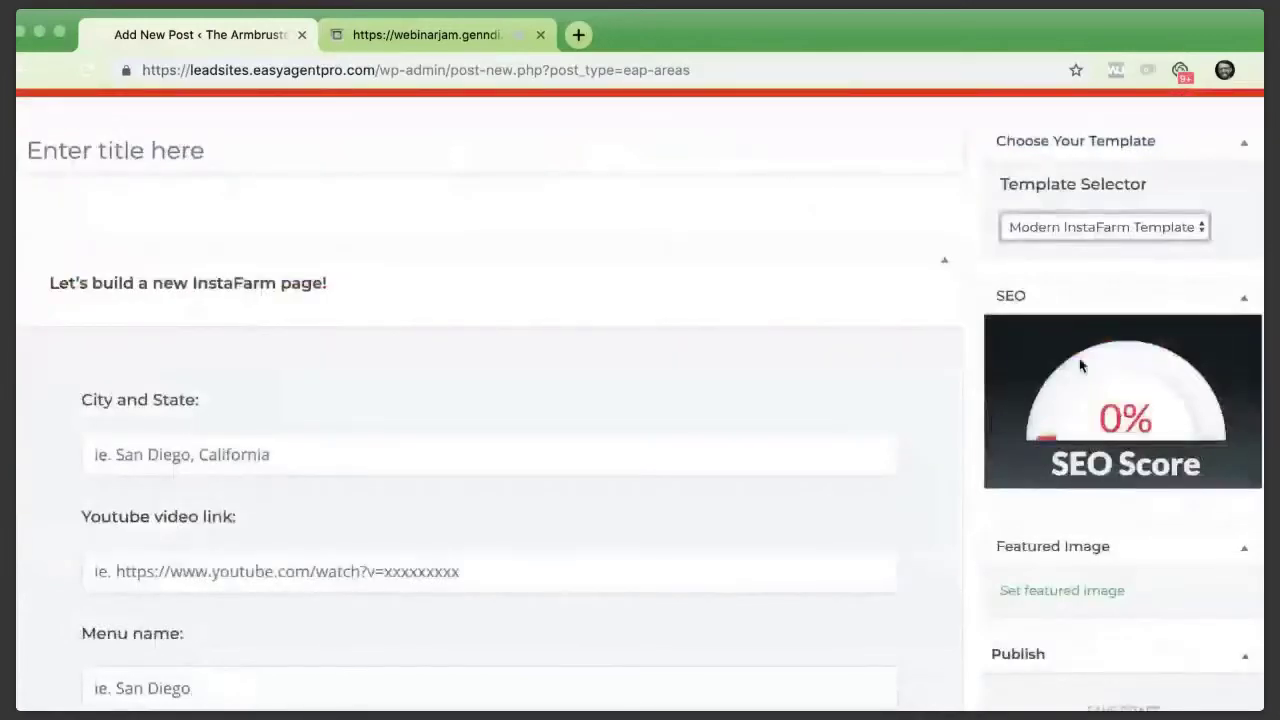
scroll(1148, 453, "down", 3)
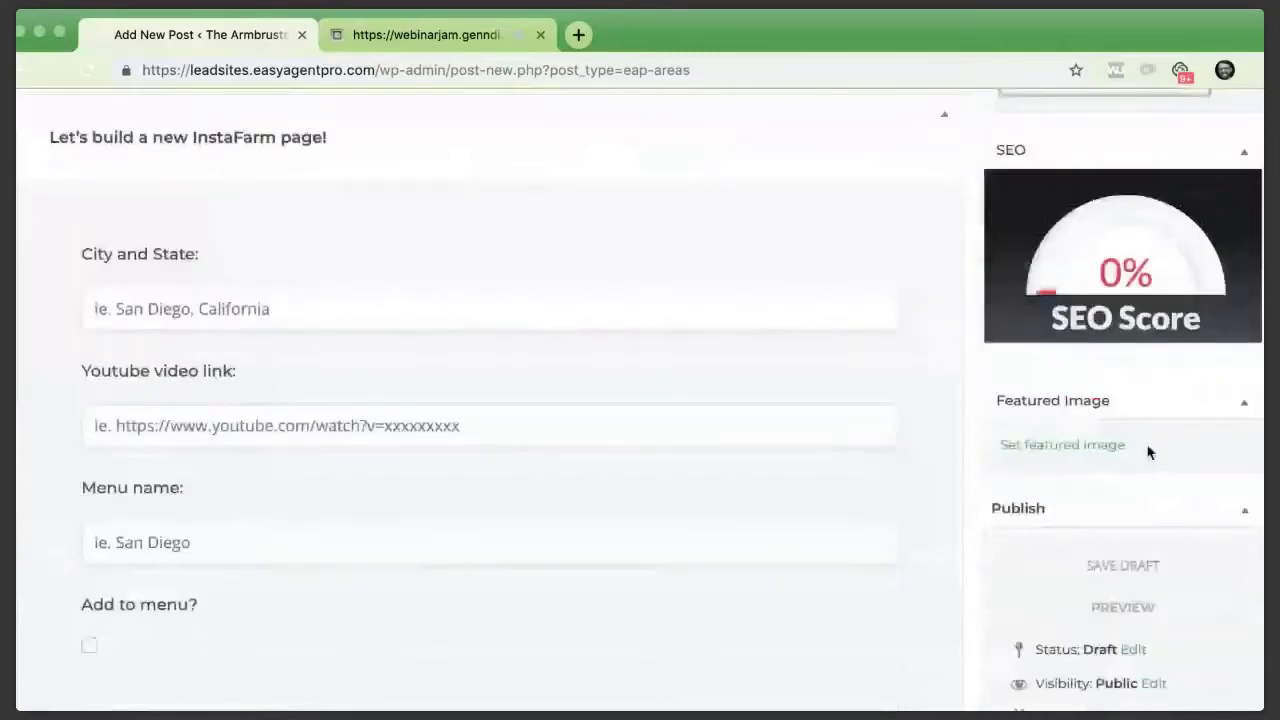
left_click(1043, 451)
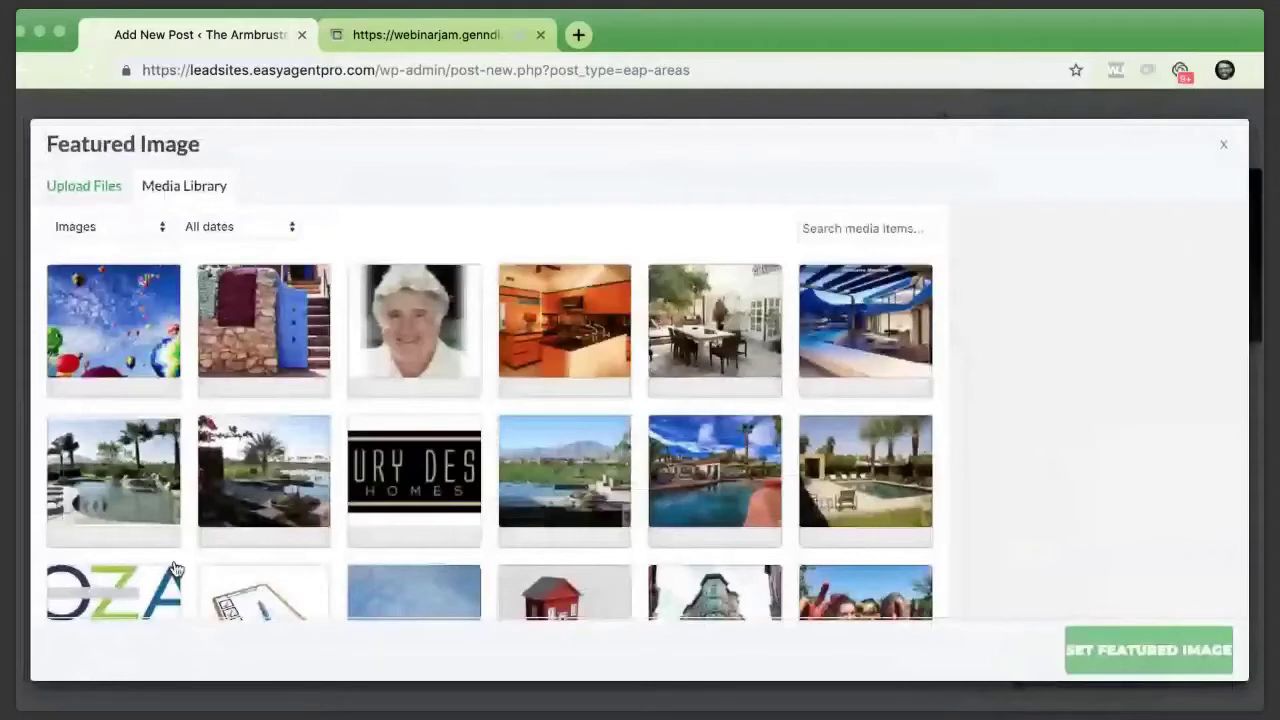
left_click(84, 185)
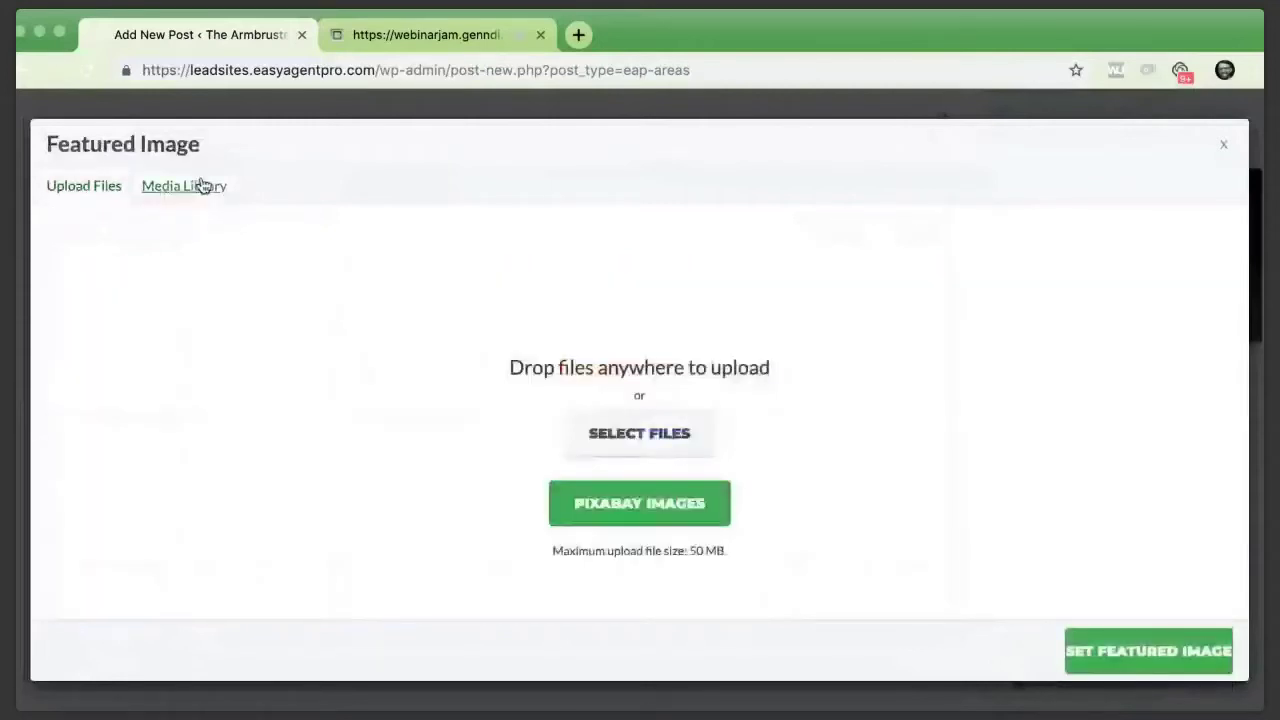
left_click(203, 185)
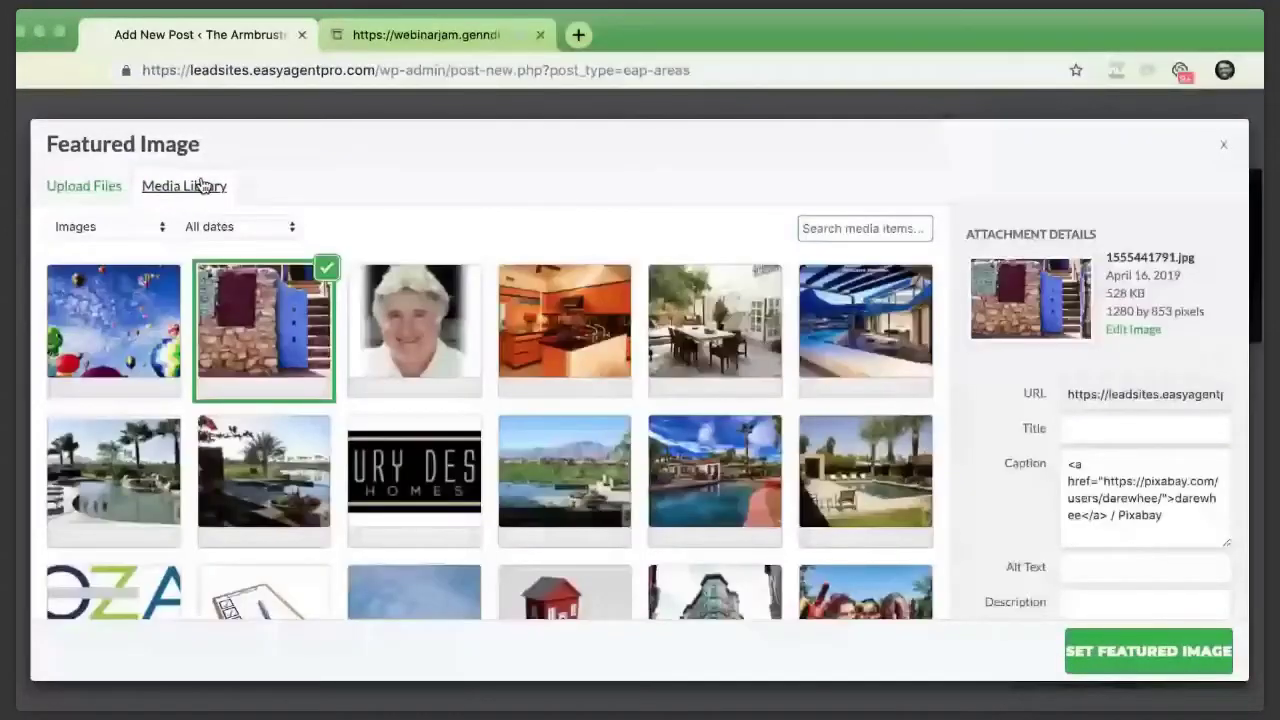
left_click(1137, 652)
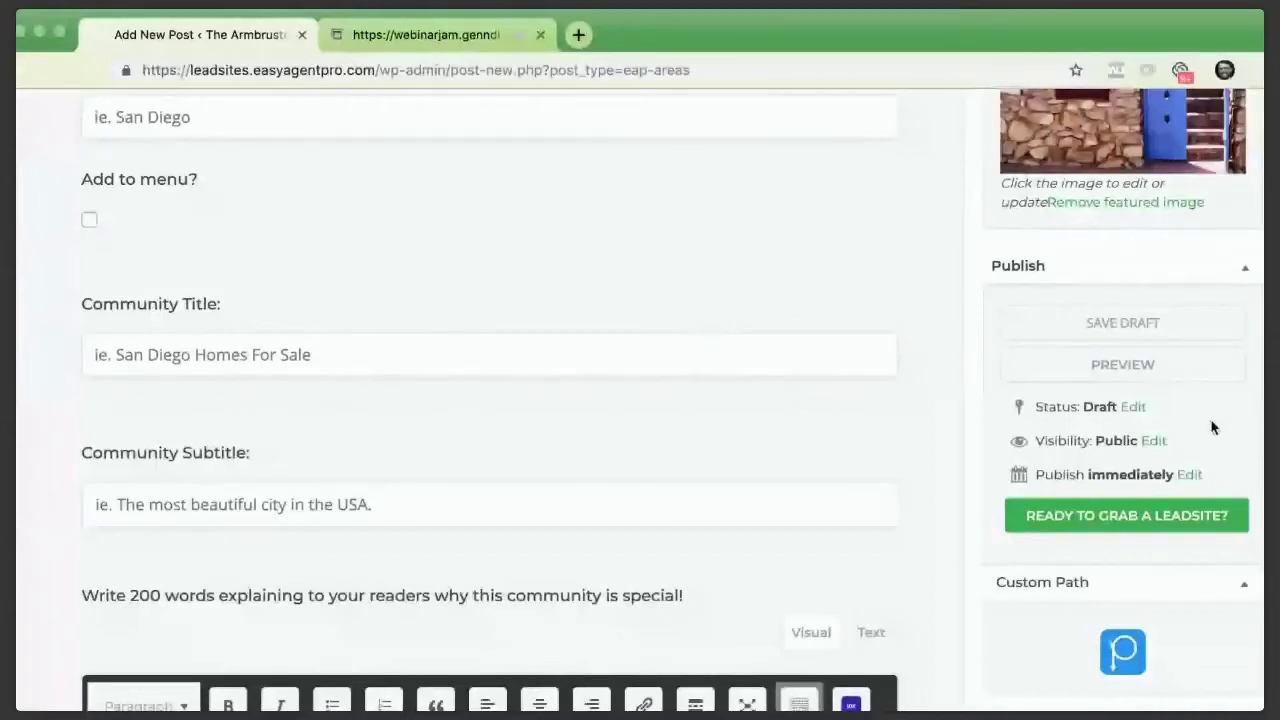
Choose a custom path for the page by enabling the one listed directly below Buyers Newsletter
scroll(1180, 370, "down", 1)
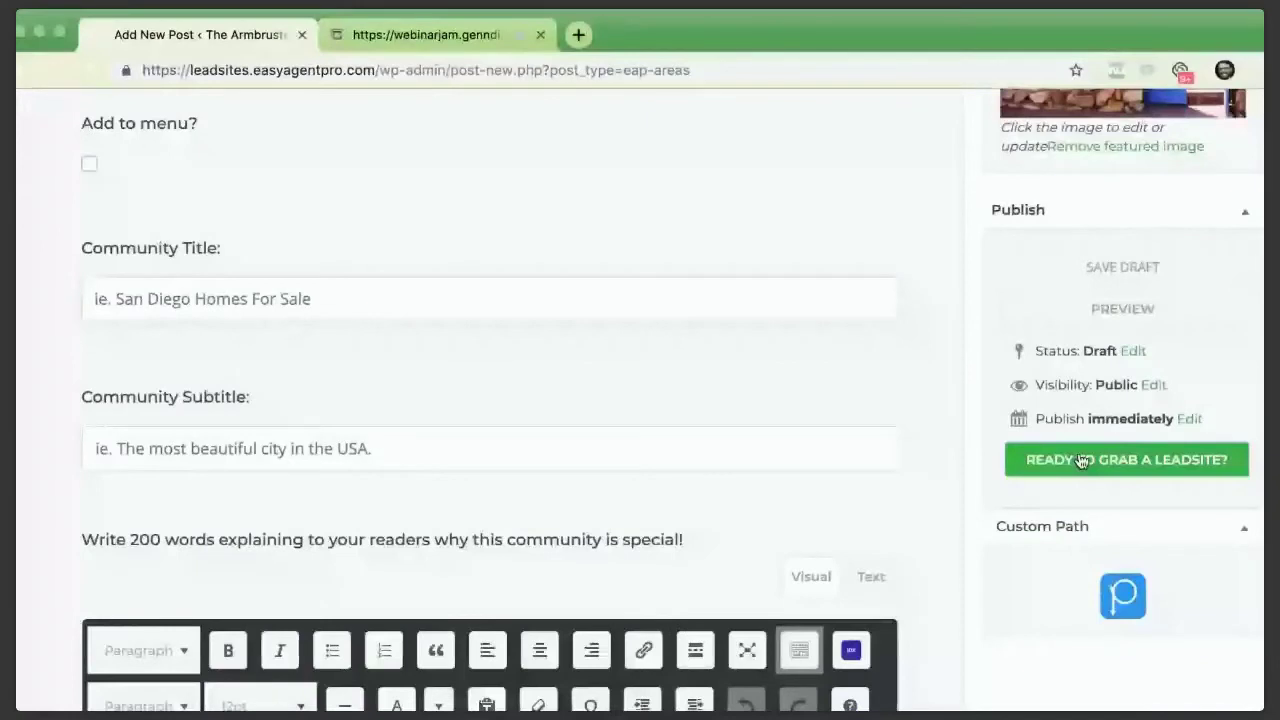
scroll(1080, 460, "down", 2)
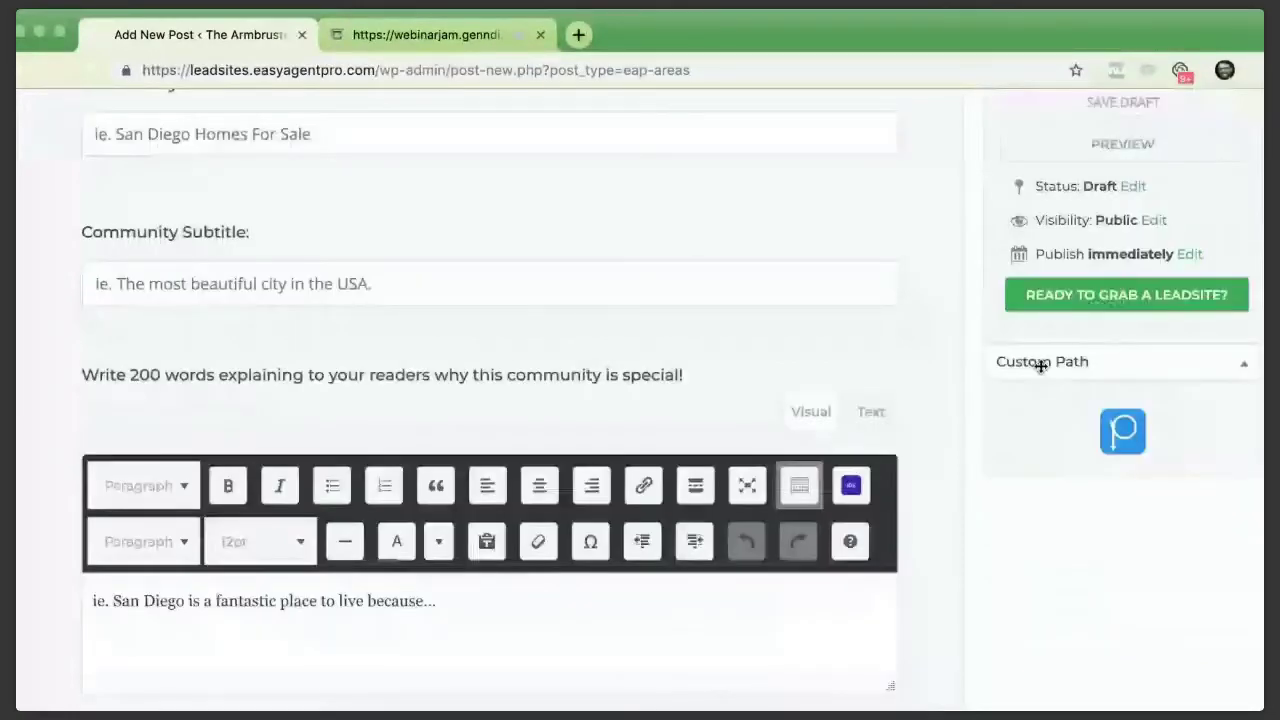
left_click(1087, 462)
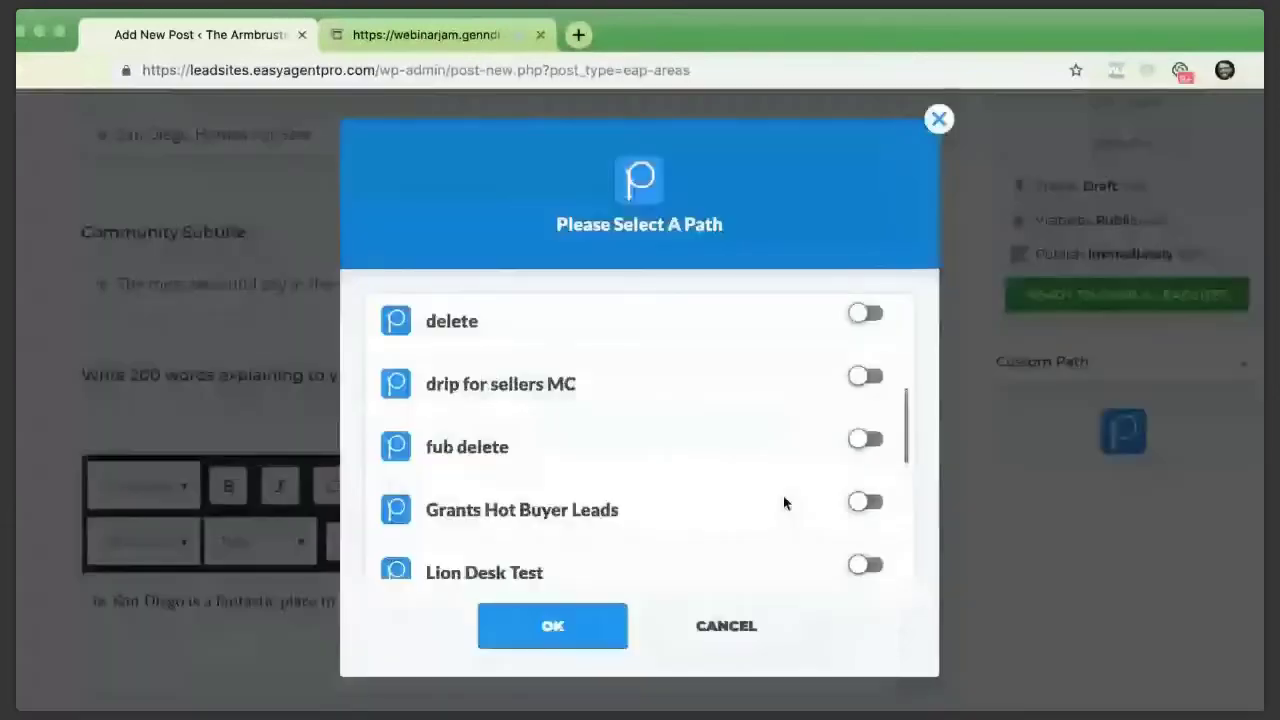
scroll(786, 503, "down", 5)
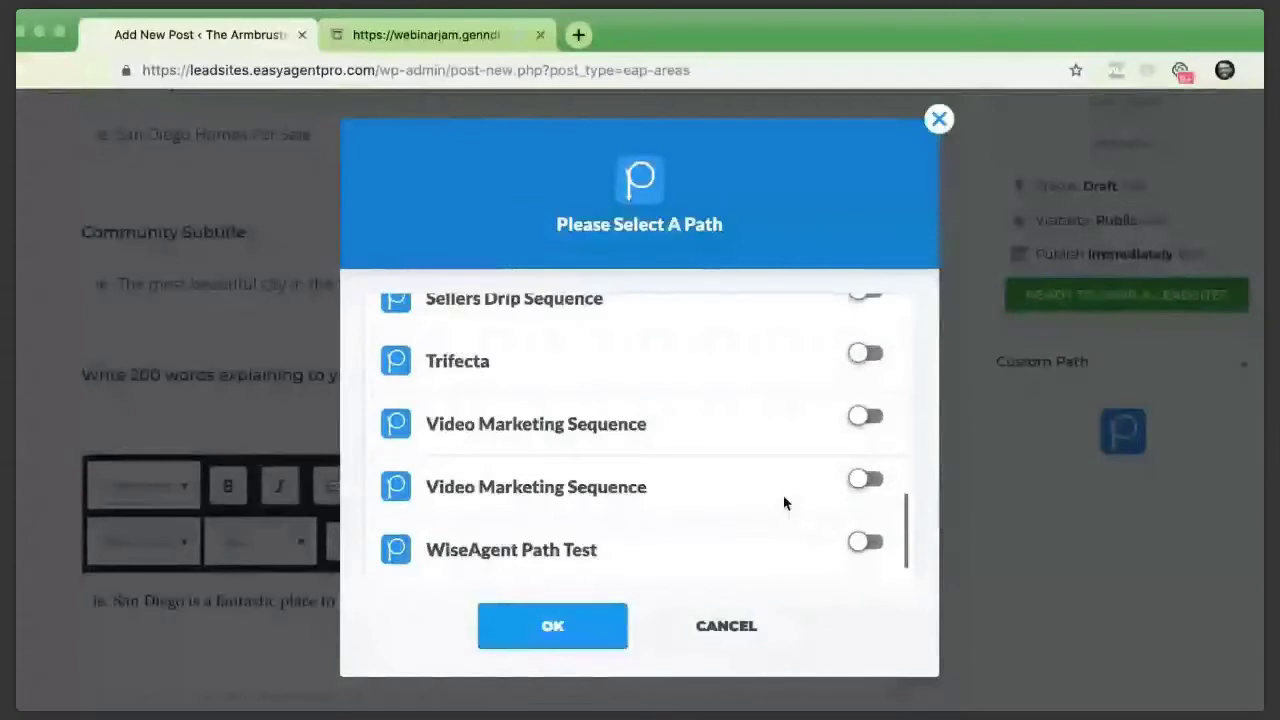
scroll(786, 503, "up", 10)
left_click(862, 380)
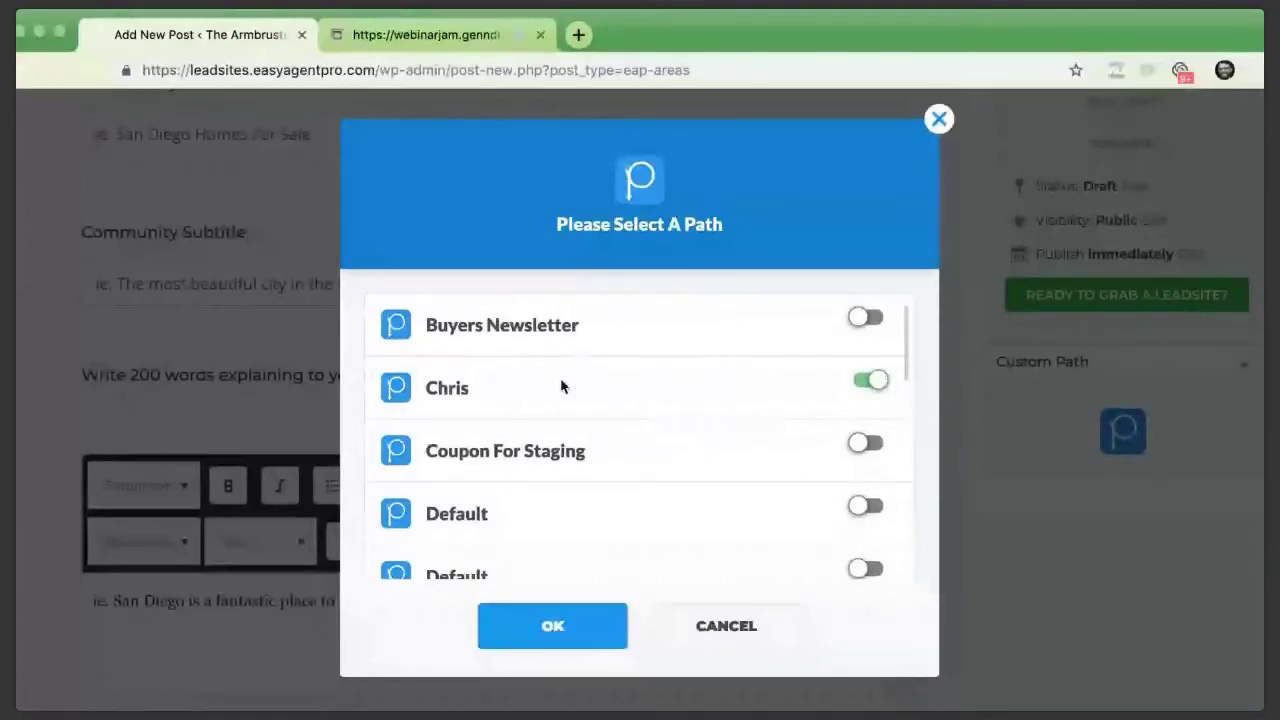
left_click(1118, 427)
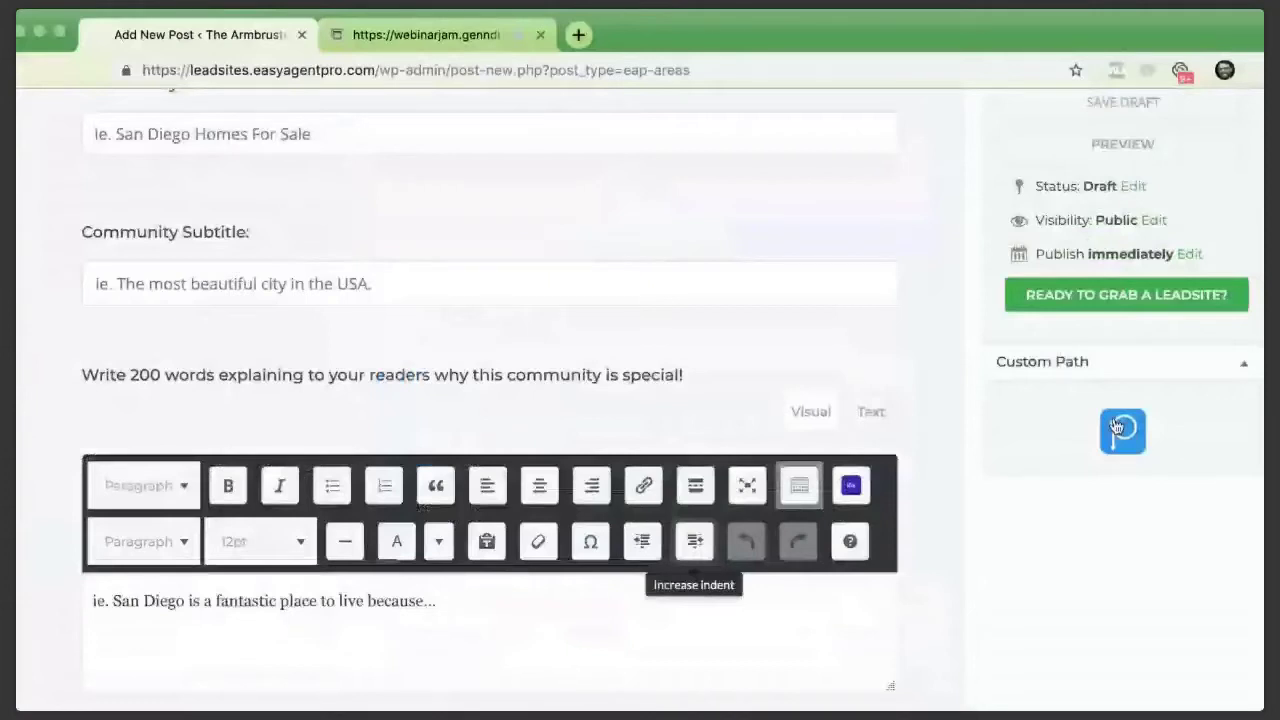
Enter "Rio Rancho, NM" as the title of the new InstaFarm page
scroll(678, 450, "down", 10)
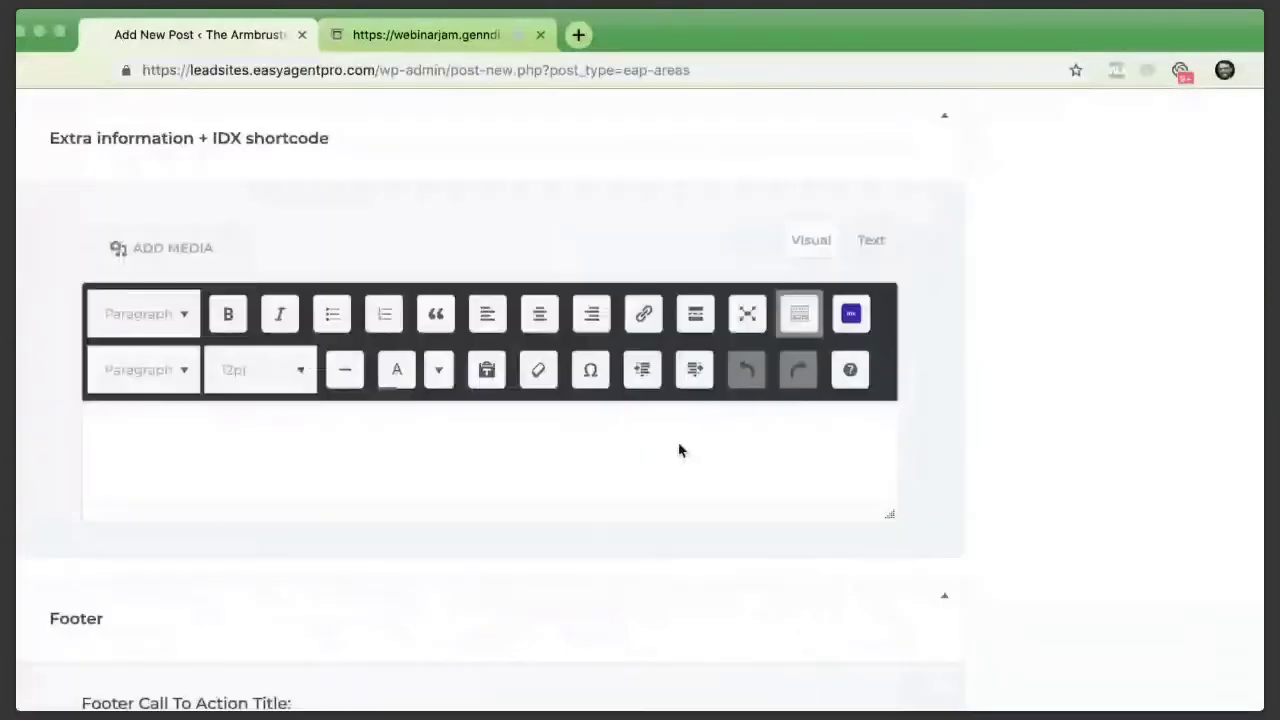
scroll(678, 450, "up", 15)
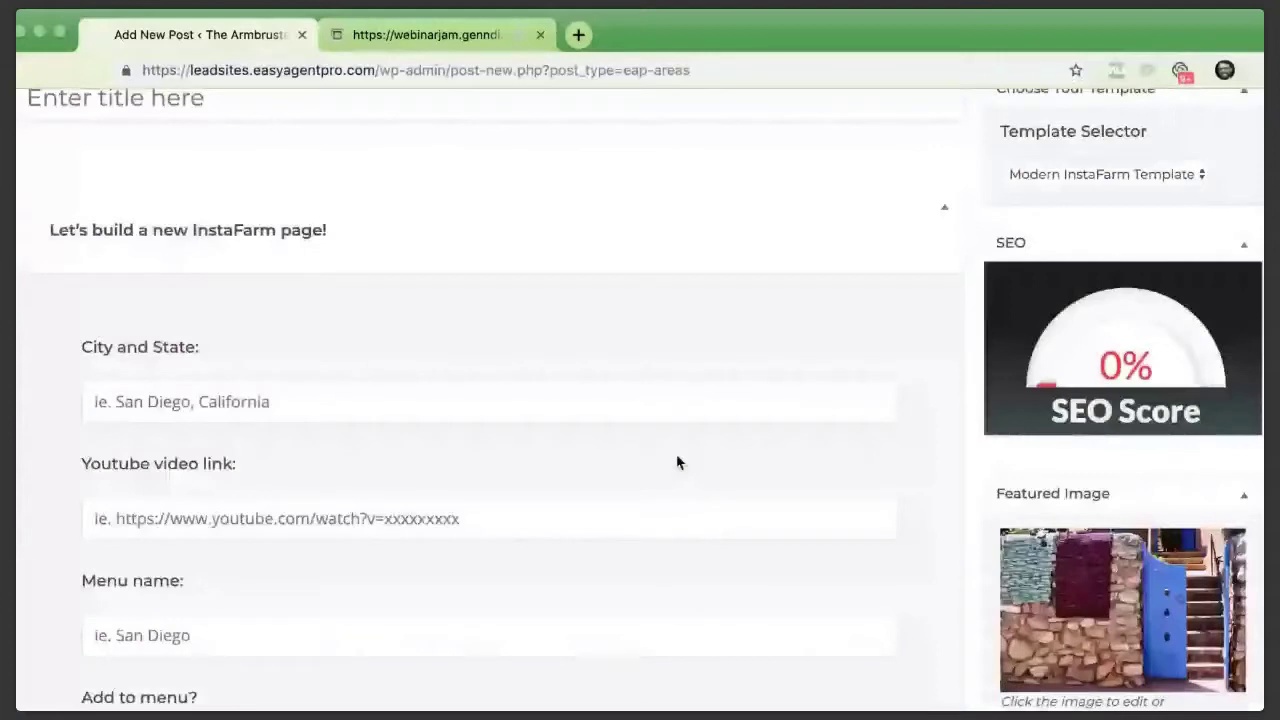
scroll(670, 445, "up", 3)
left_click(656, 419)
type("Rio ")
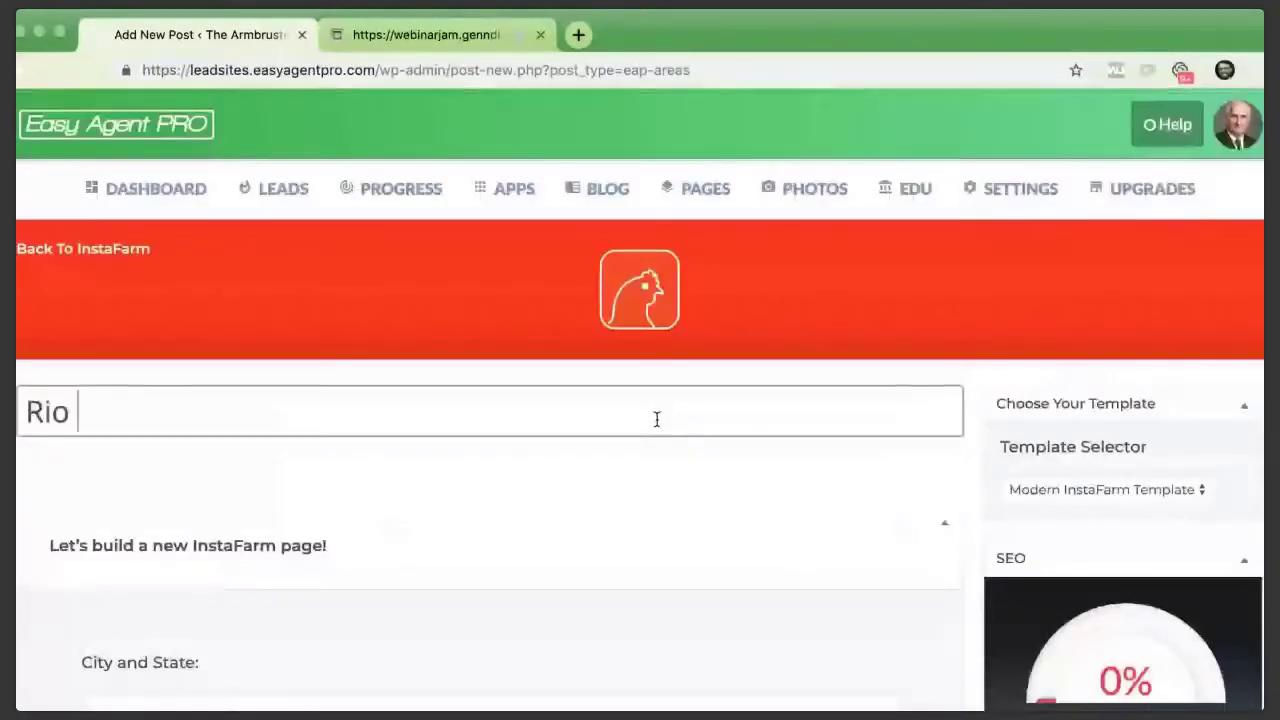
type("Rancho Ne")
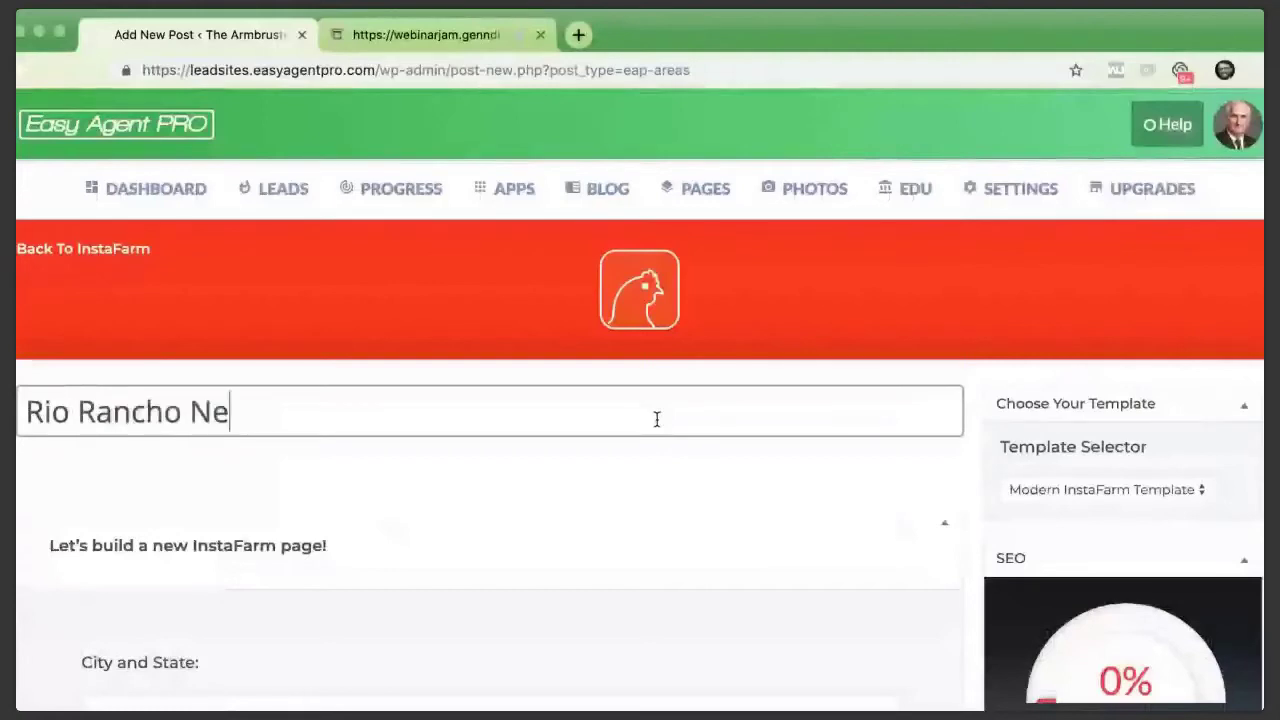
key("BackSpace")
key("BackSpace")
type(", n")
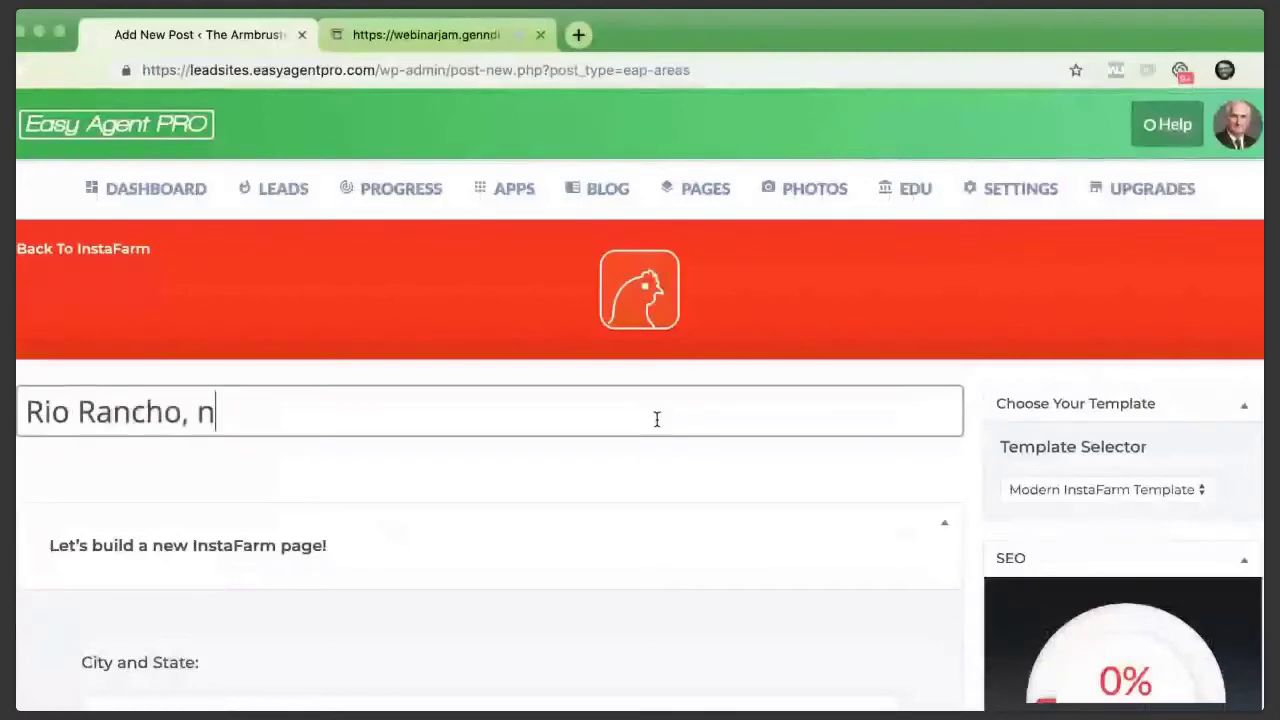
key("BackSpace")
type("NM")
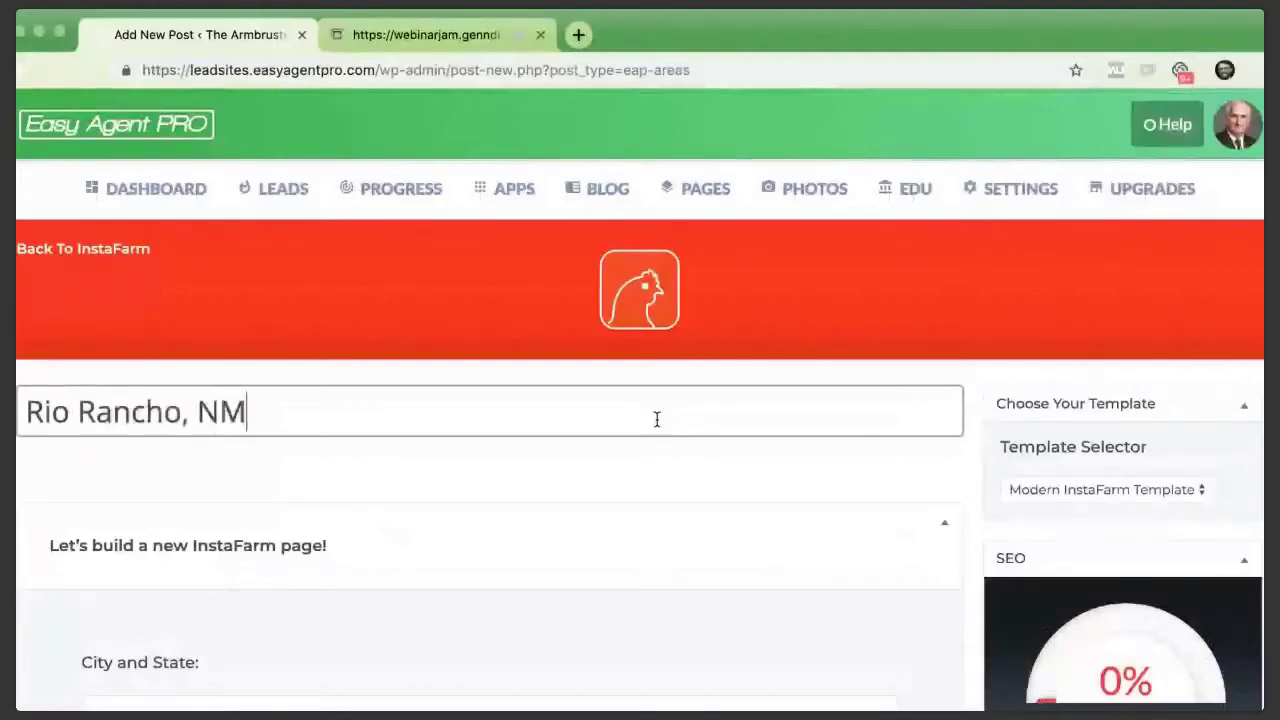
Enter "Rio Rancho, NM" as the page's city and state
scroll(697, 459, "down", 3)
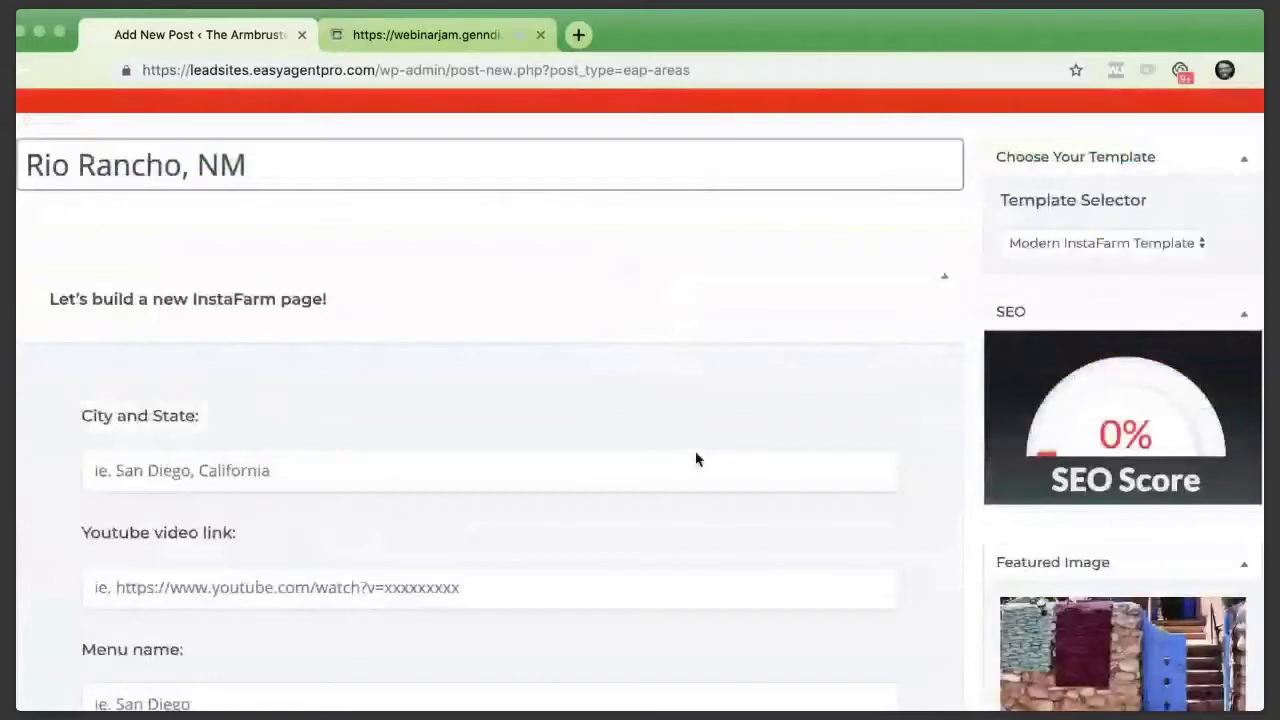
scroll(697, 459, "down", 1)
left_click(469, 451)
type("Rio ")
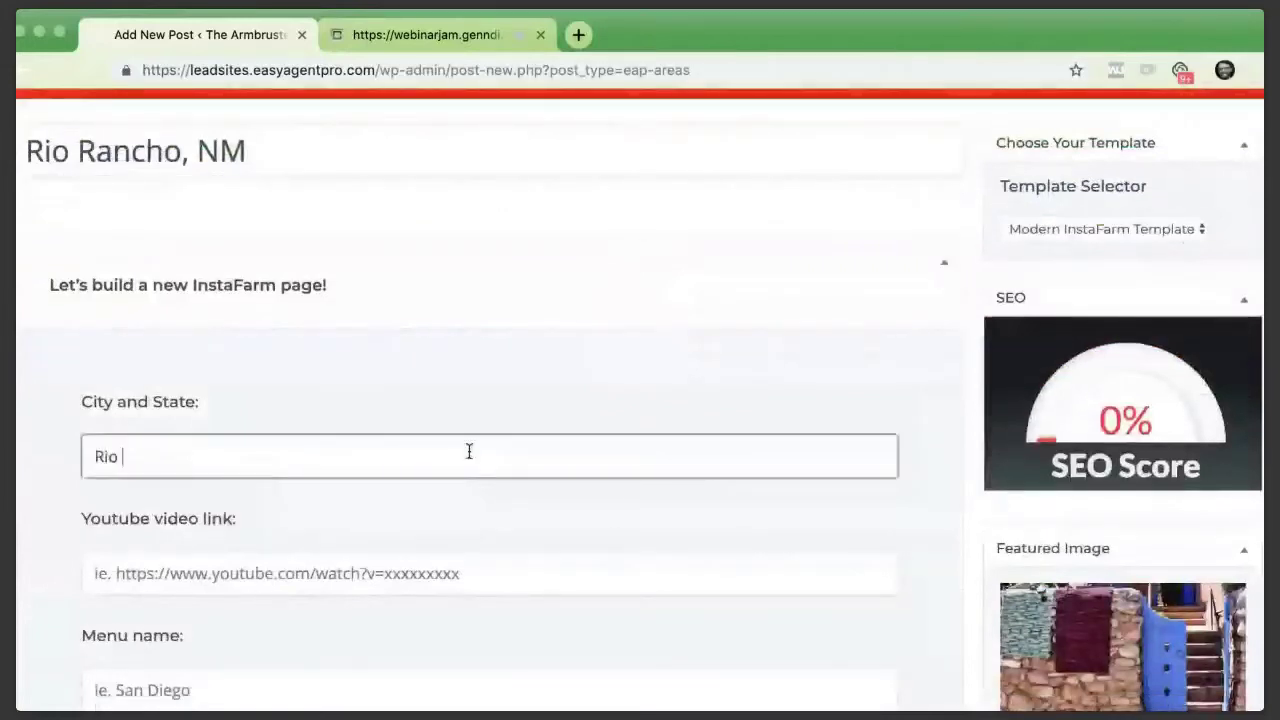
type("Rancho,")
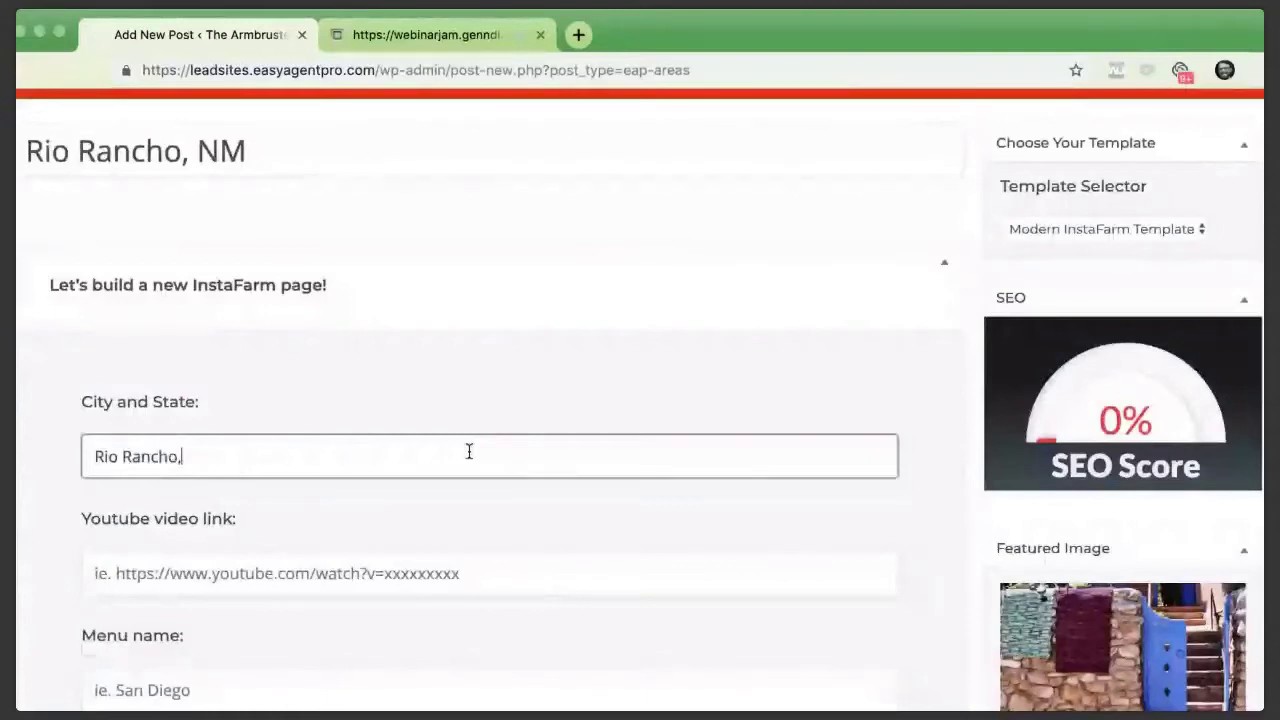
type(" NM")
Examine the YouTube video link field and the menu name and community title fields that follow it
scroll(469, 451, "down", 3)
left_click(229, 433)
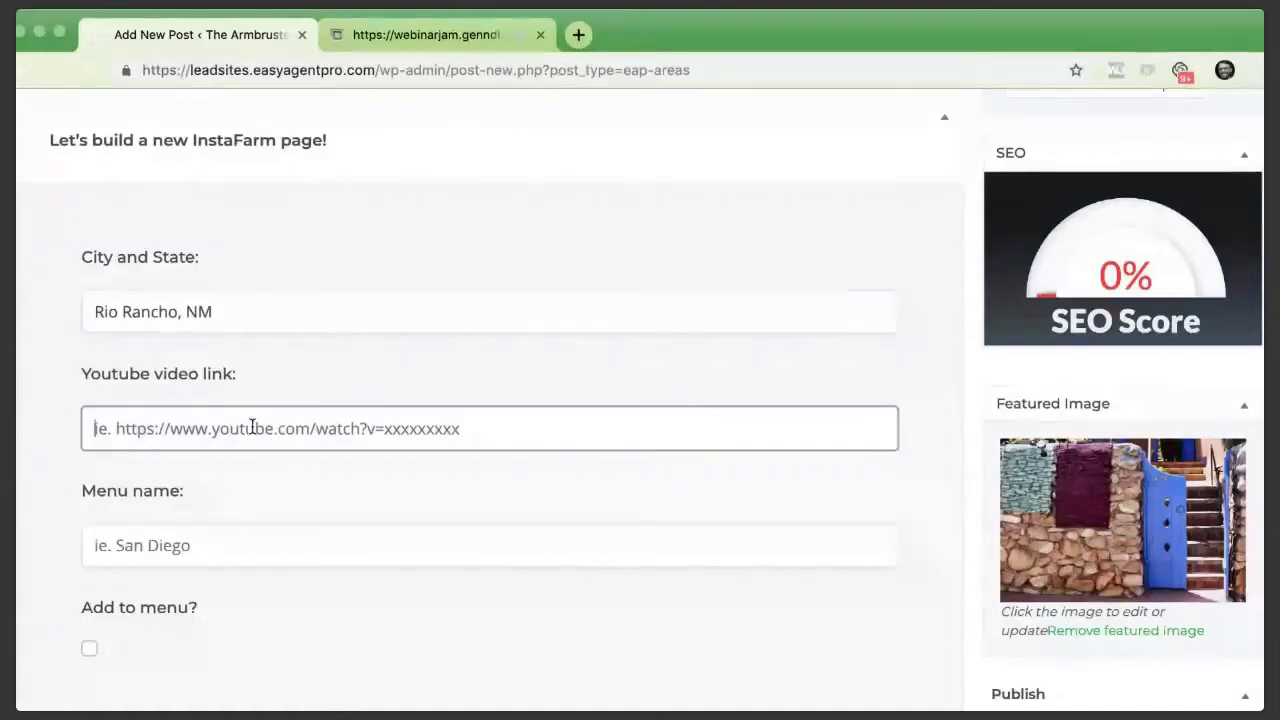
scroll(252, 428, "down", 3)
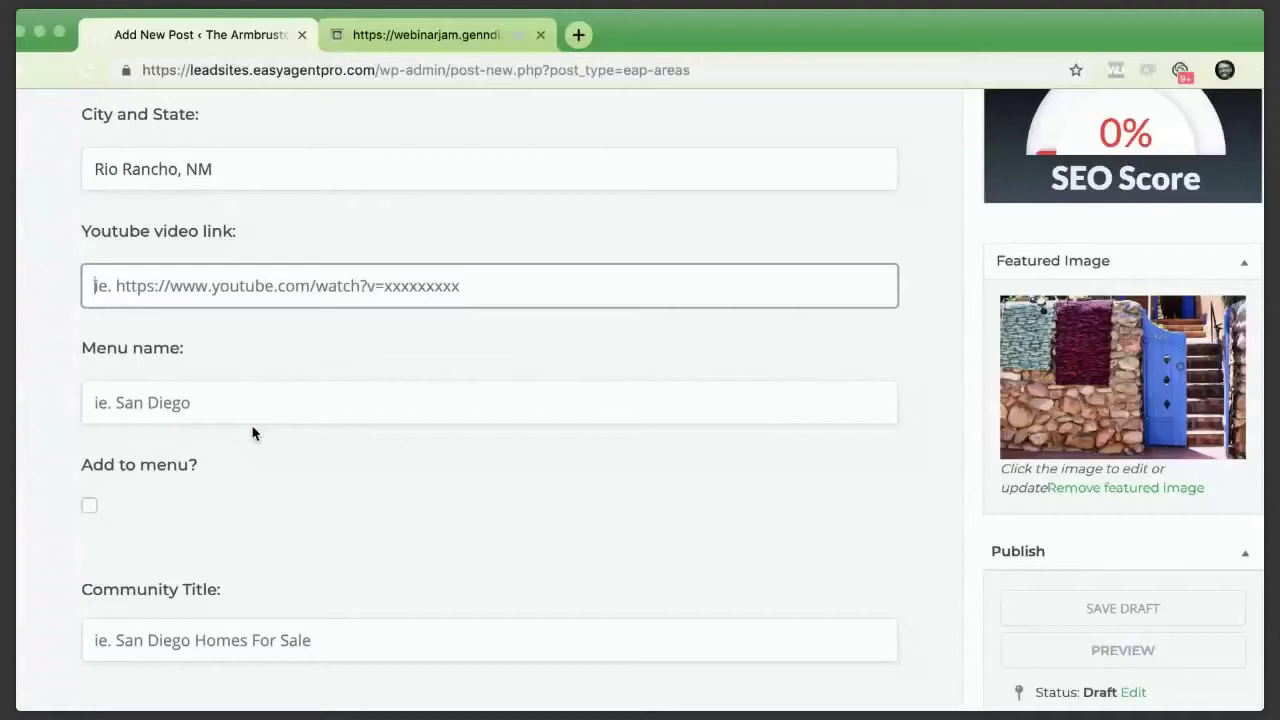
Enter "Rio Rancho, NM" as the menu name and enable adding the page to the menu
left_click(56, 355)
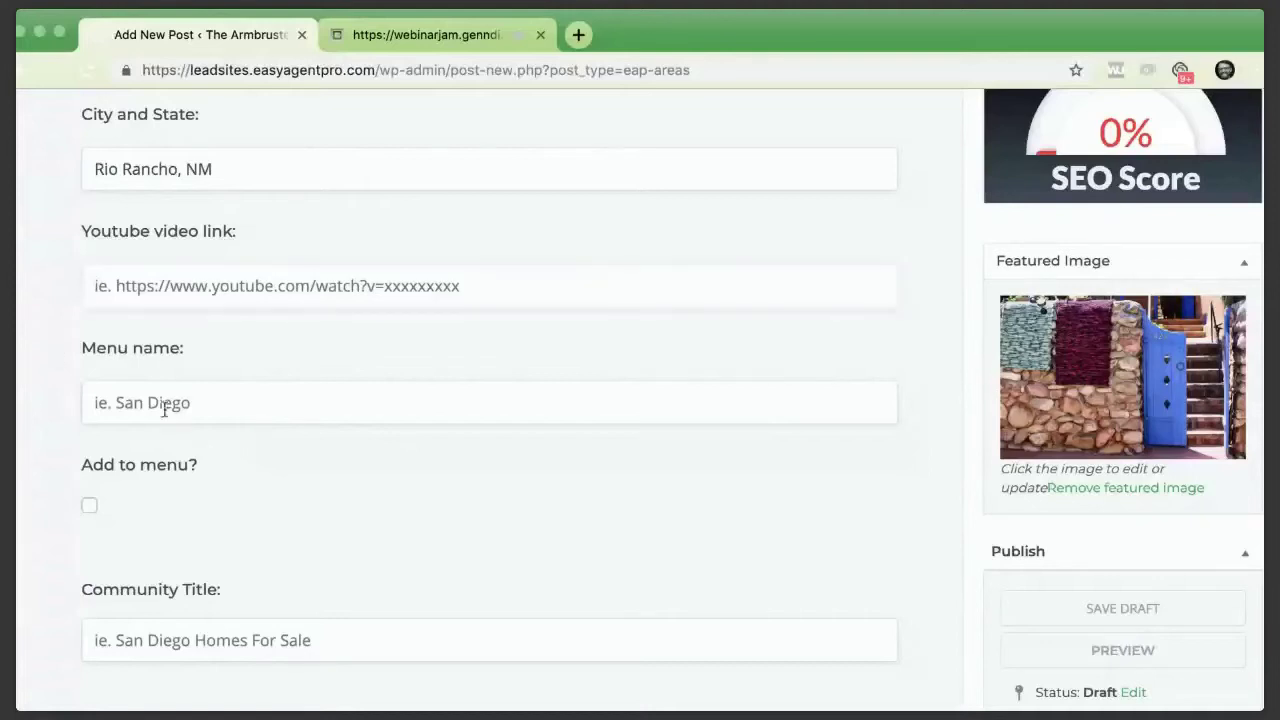
left_click_drag(212, 467, 34, 335)
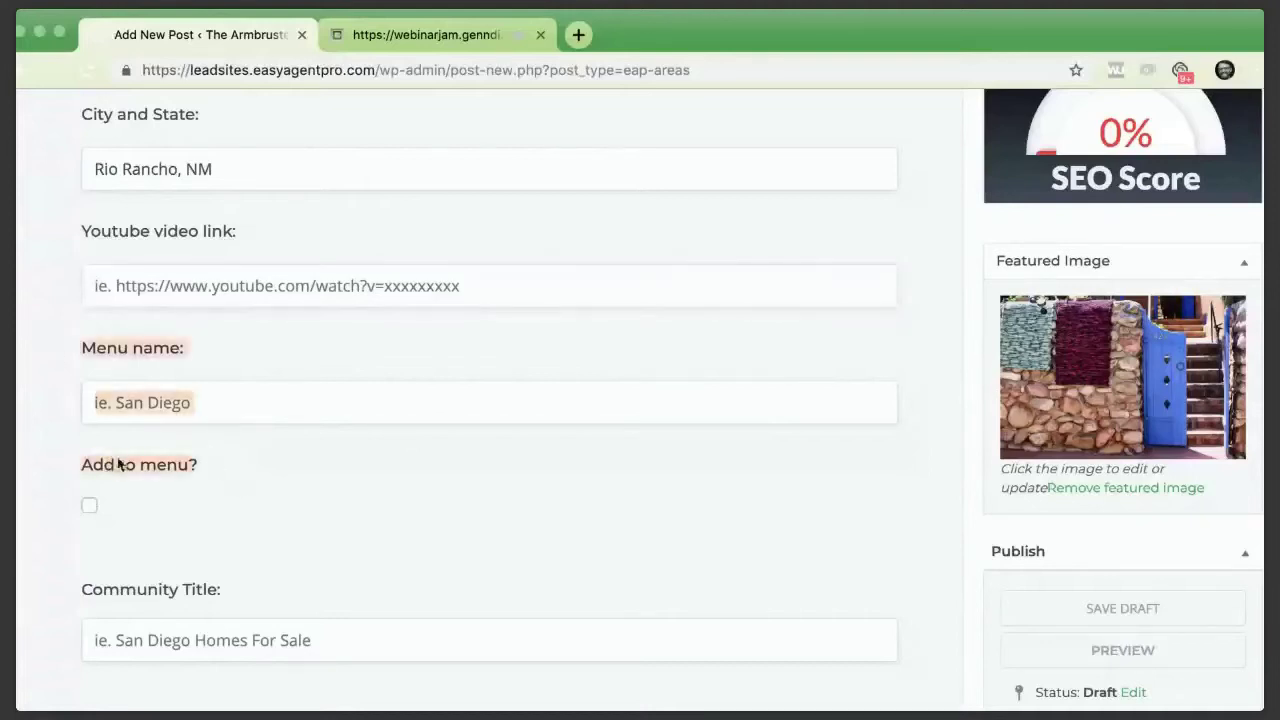
left_click(205, 400)
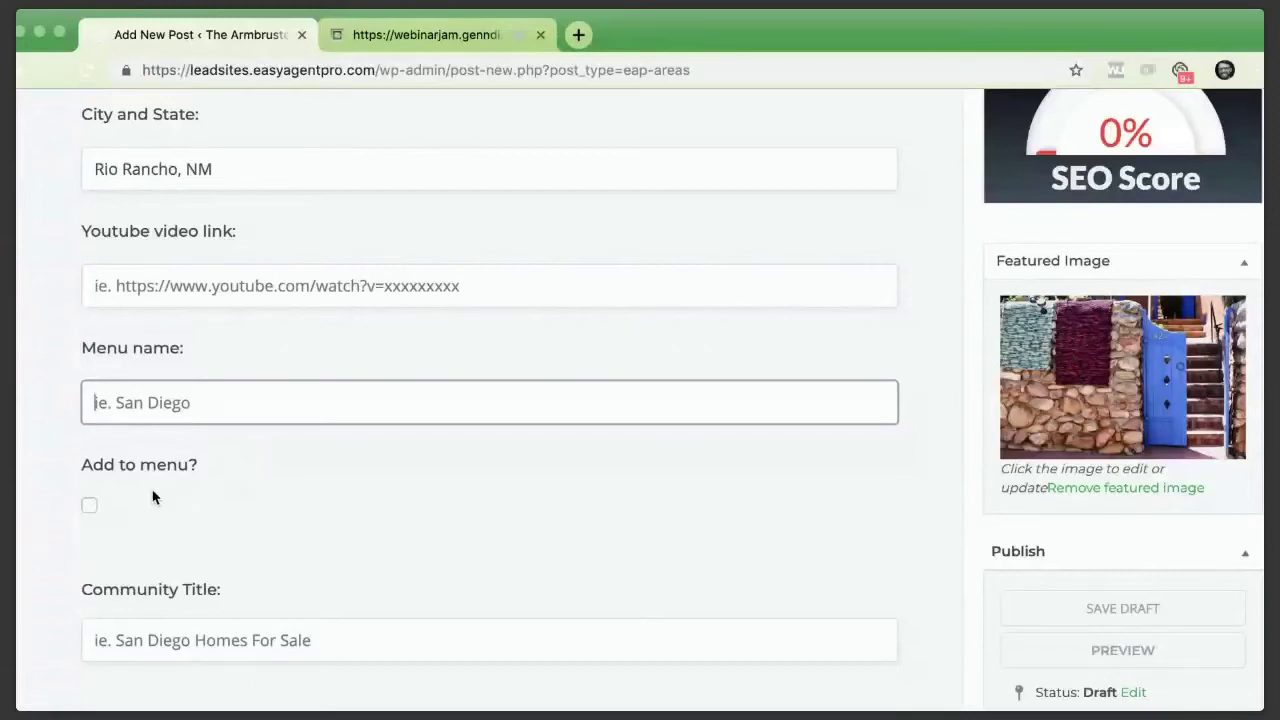
type("Rio Rancho")
key("BackSpace")
type(", NM")
left_click(89, 508)
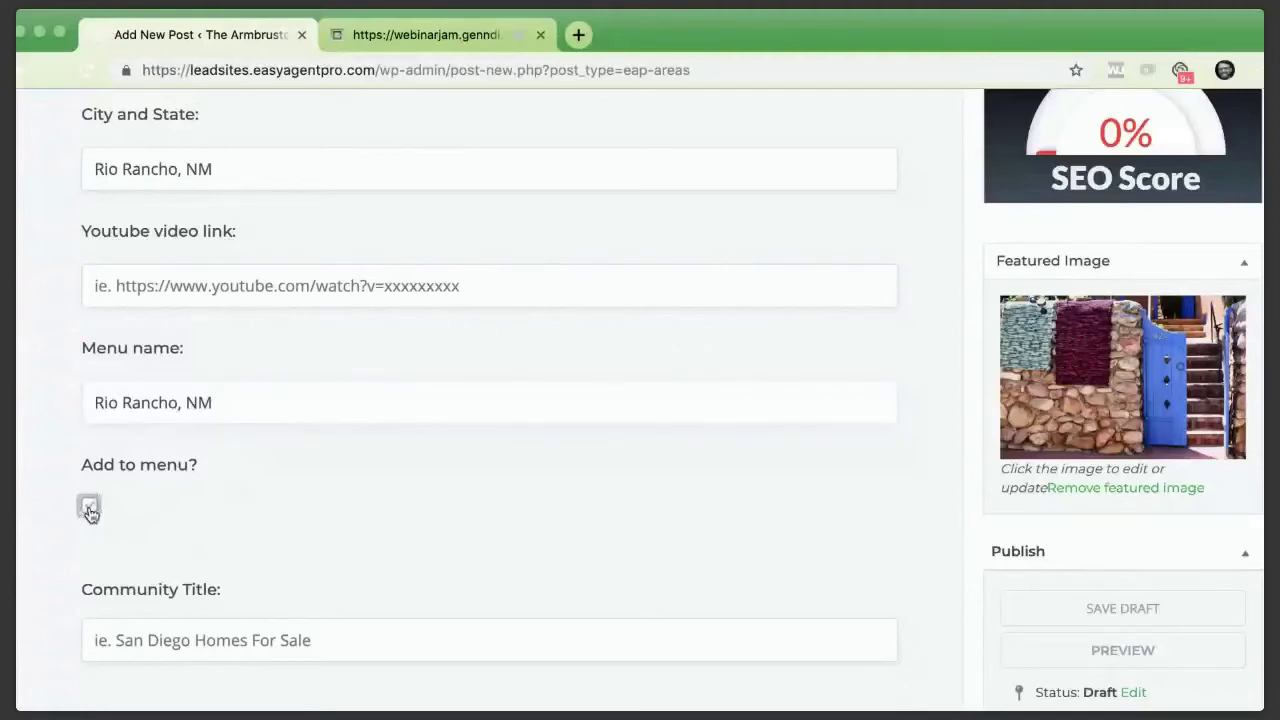
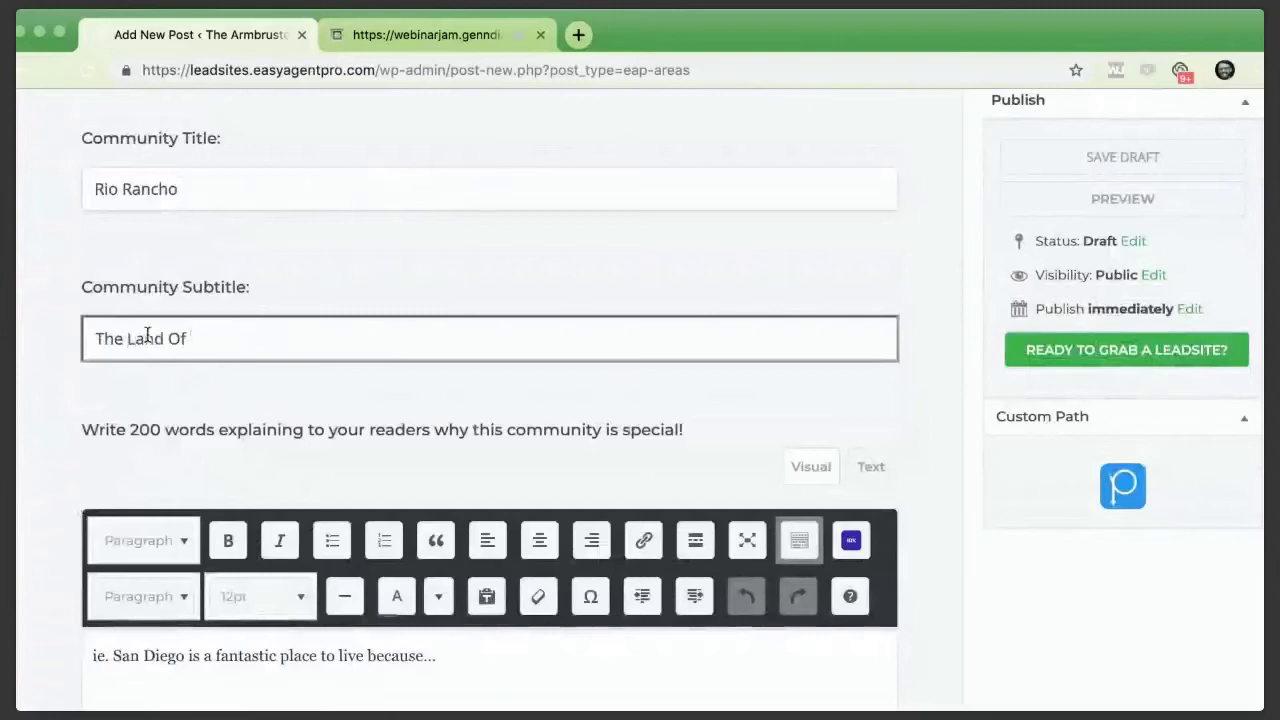
Set the community subtitle to "The City Of Vision"
type("Enchantment")
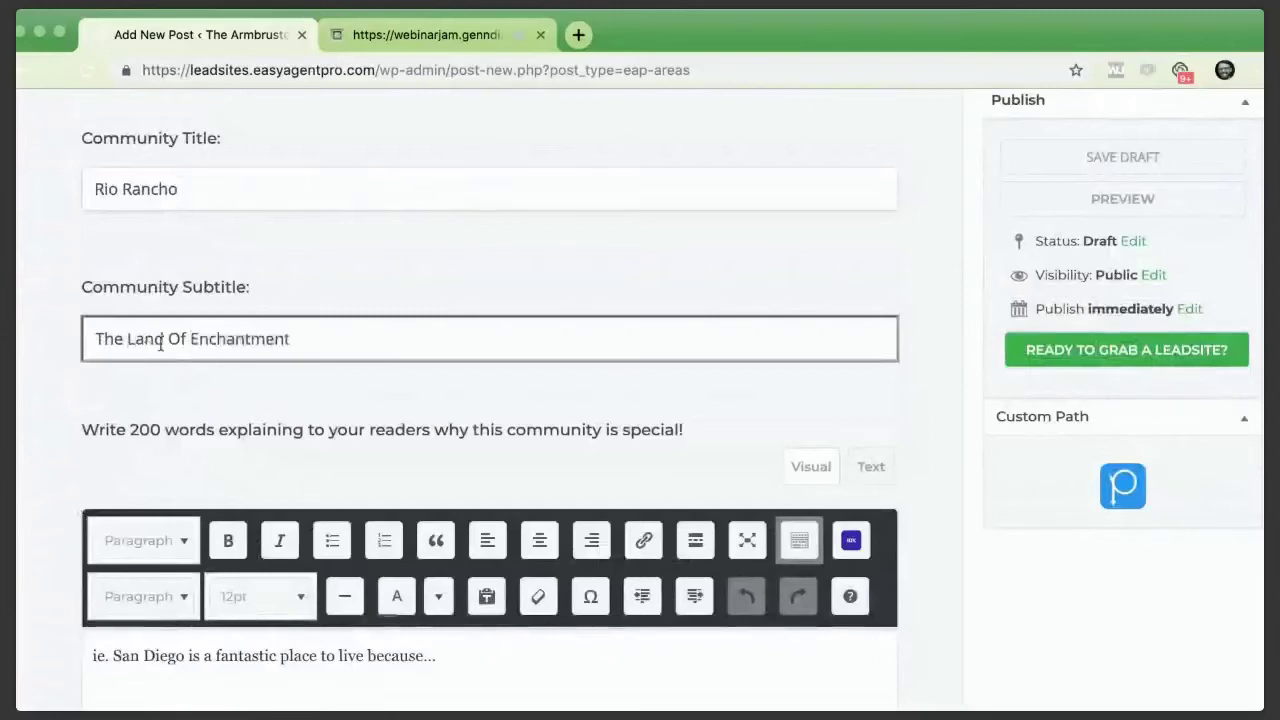
key("alt+BackSpace")
key("alt+BackSpace")
key("alt+BackSpace")
type("City ")
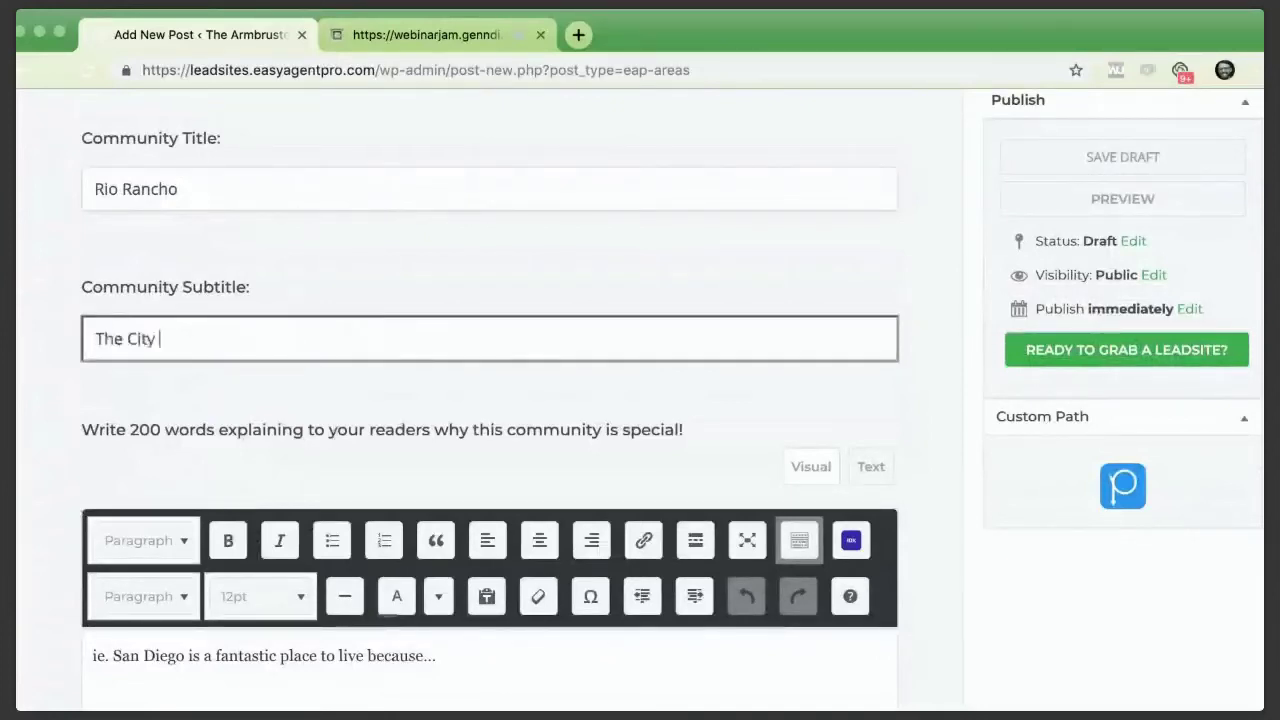
type("Of Vision")
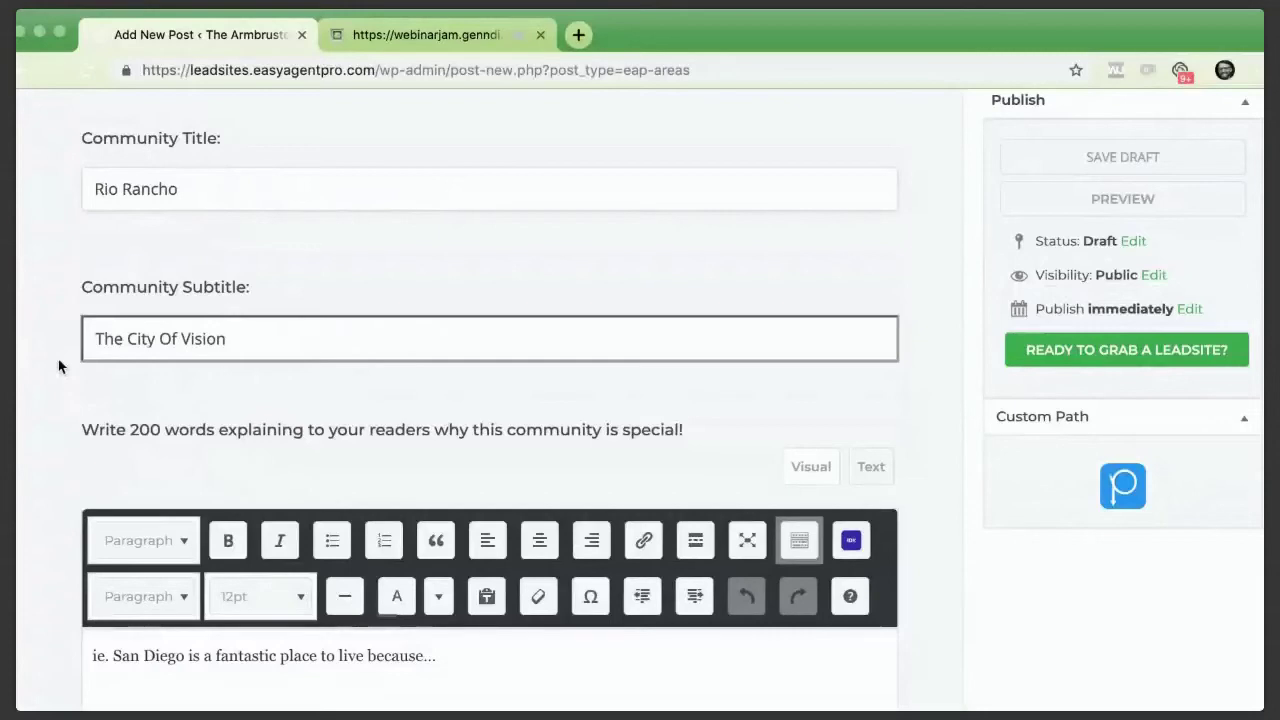
Search the web for "rio rancho wikipedia" in a new tab and open the Rio Rancho, New Mexico Wikipedia article
left_click(578, 36)
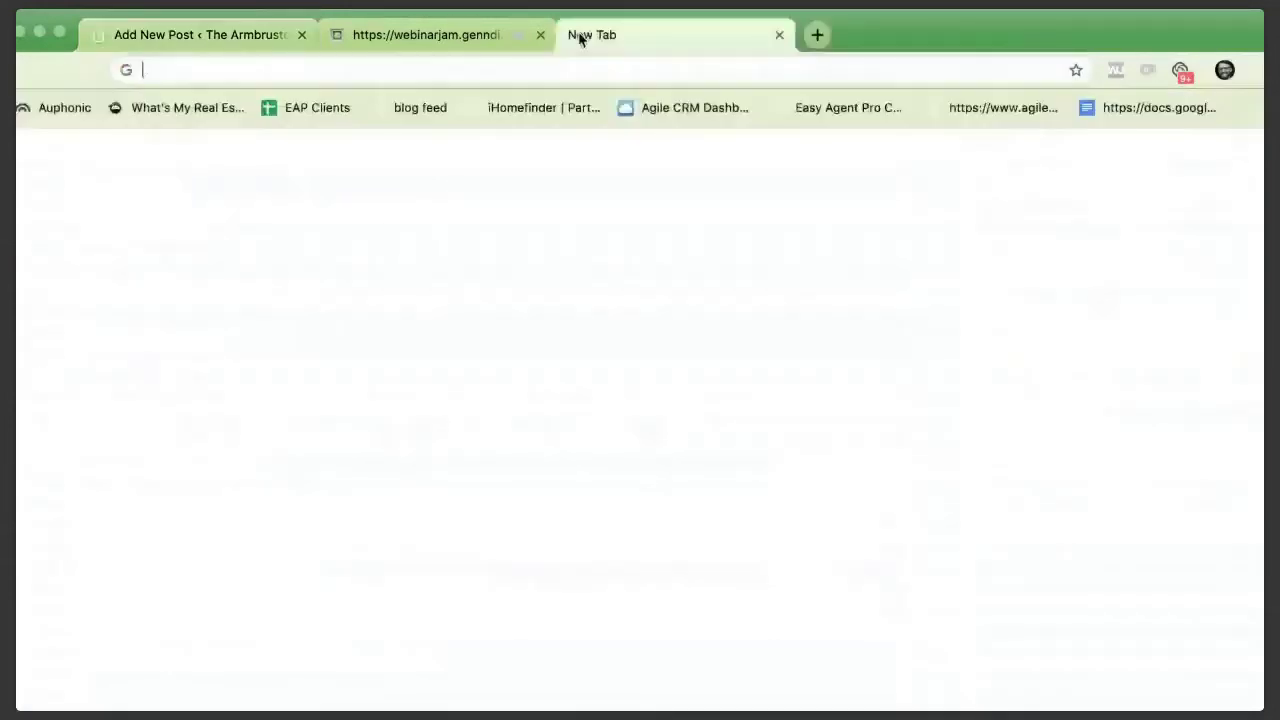
type("rio ran")
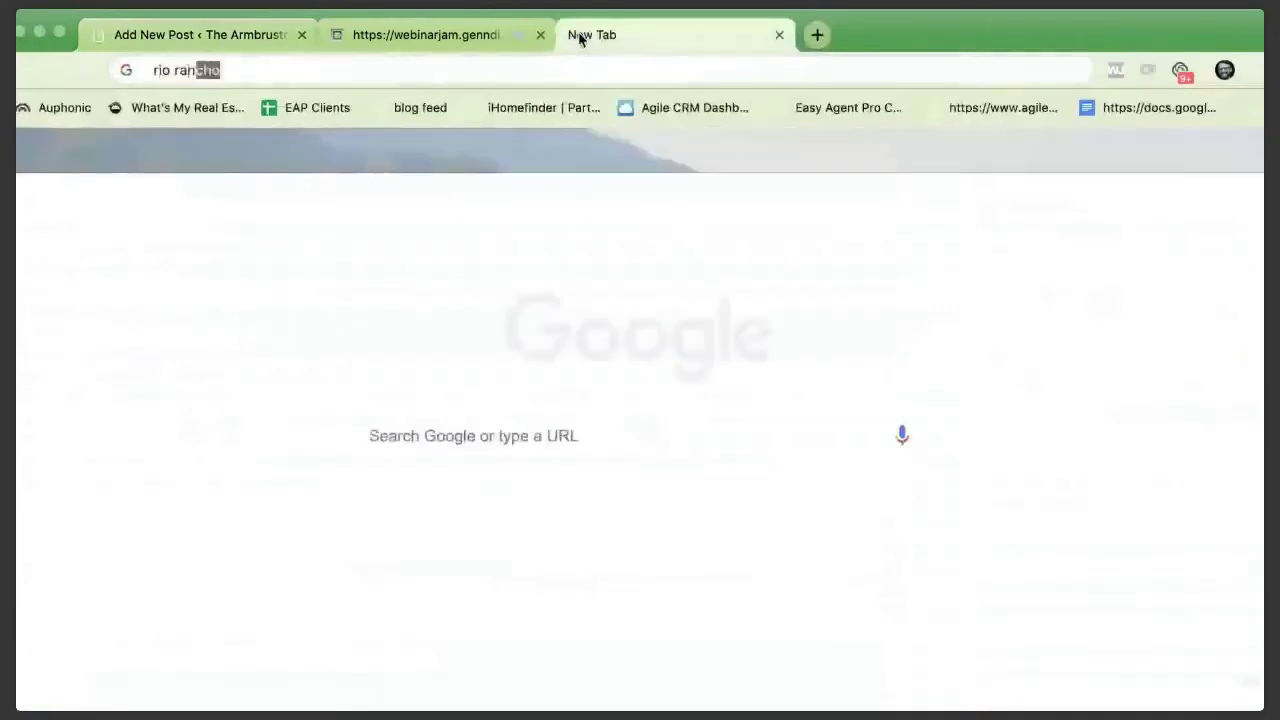
type("cho")
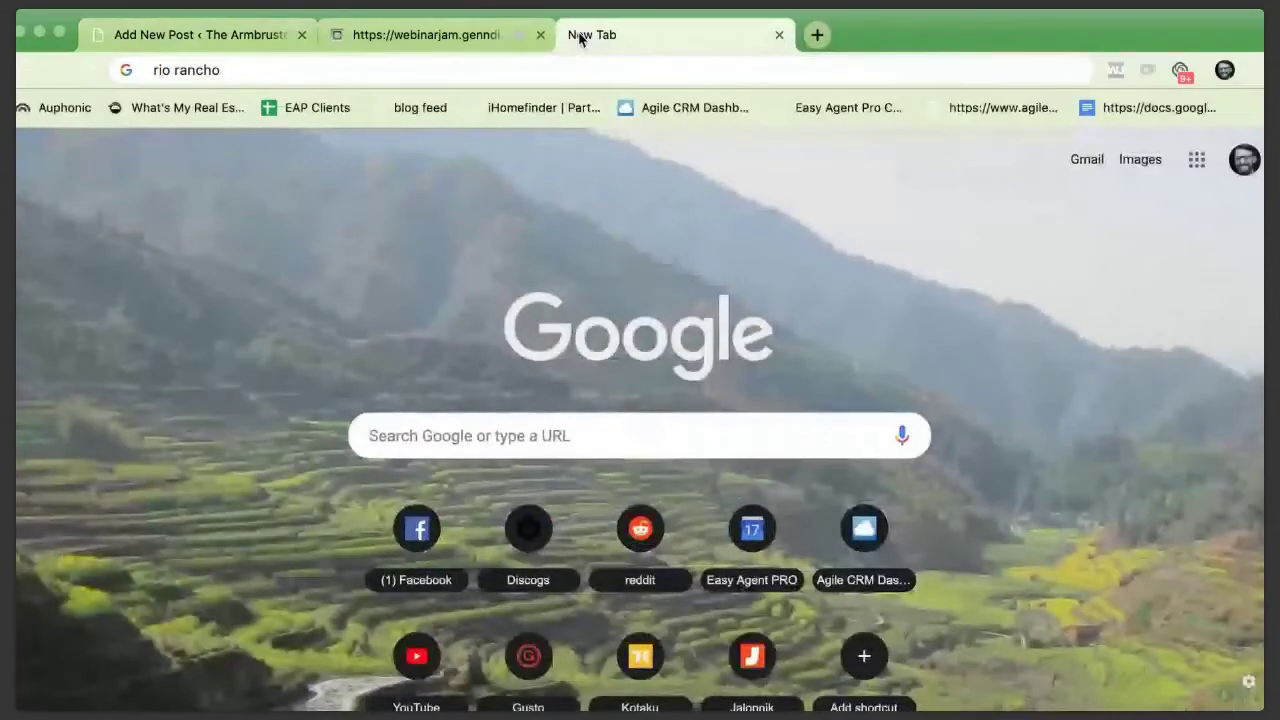
type("wiki")
key("Return")
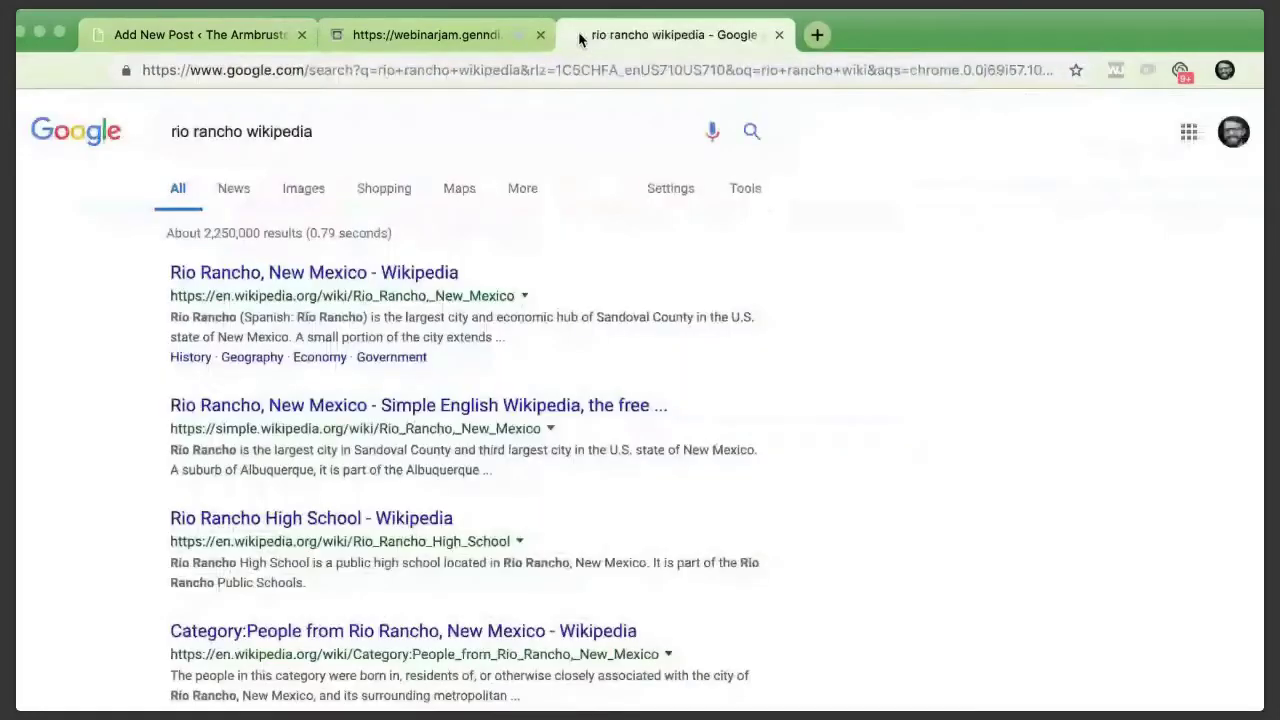
left_click(375, 279)
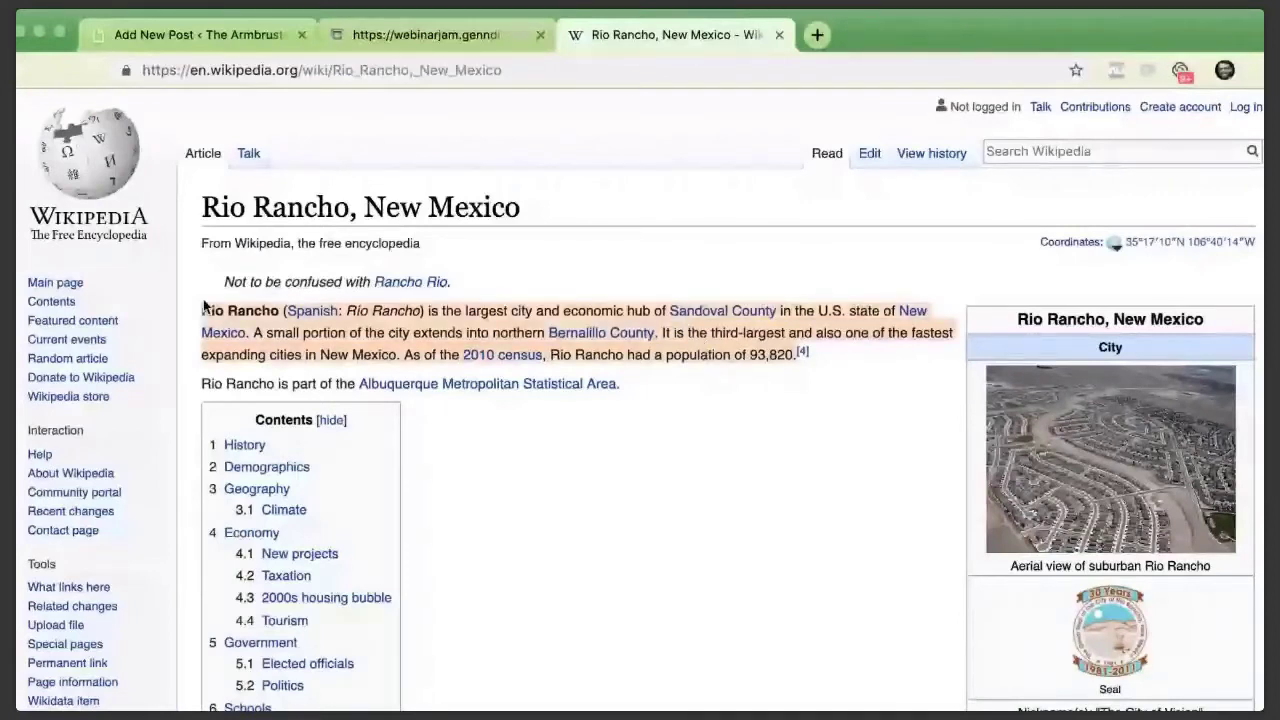
Paste the Wikipedia article's opening paragraph about Rio Rancho into the community description of the InstaFarm page
key("super+1")
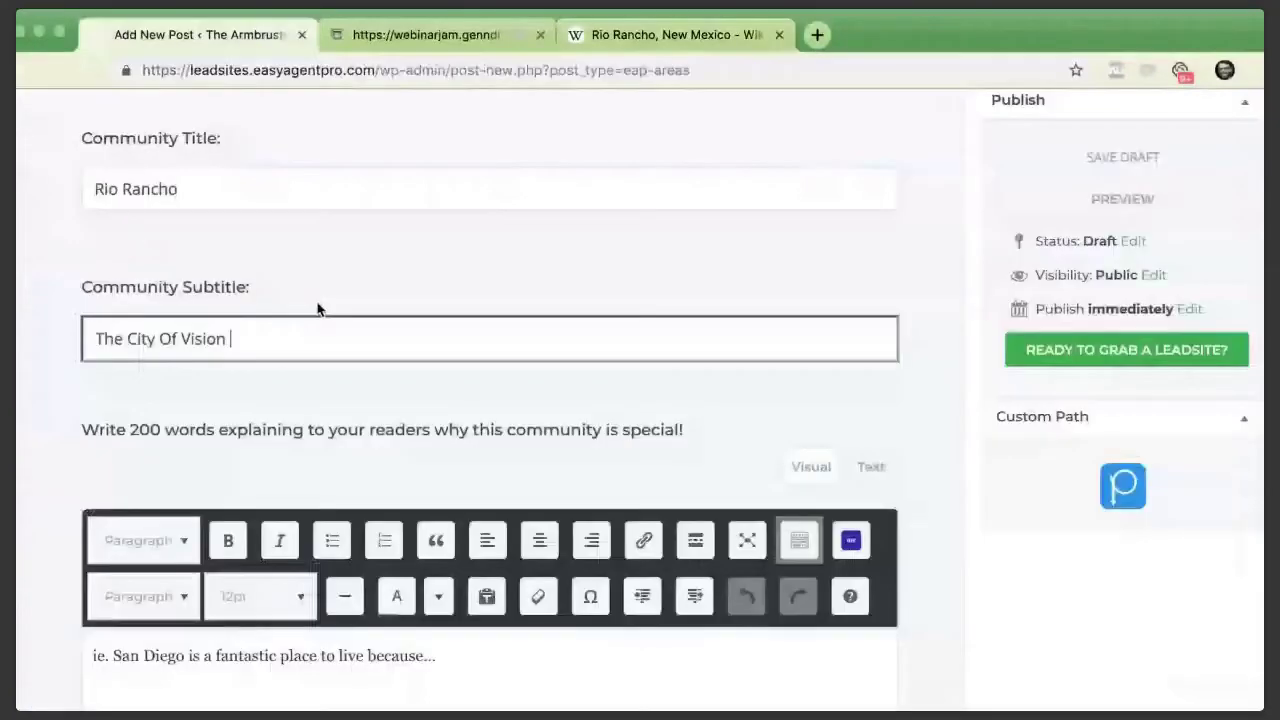
scroll(374, 140, "down", 3)
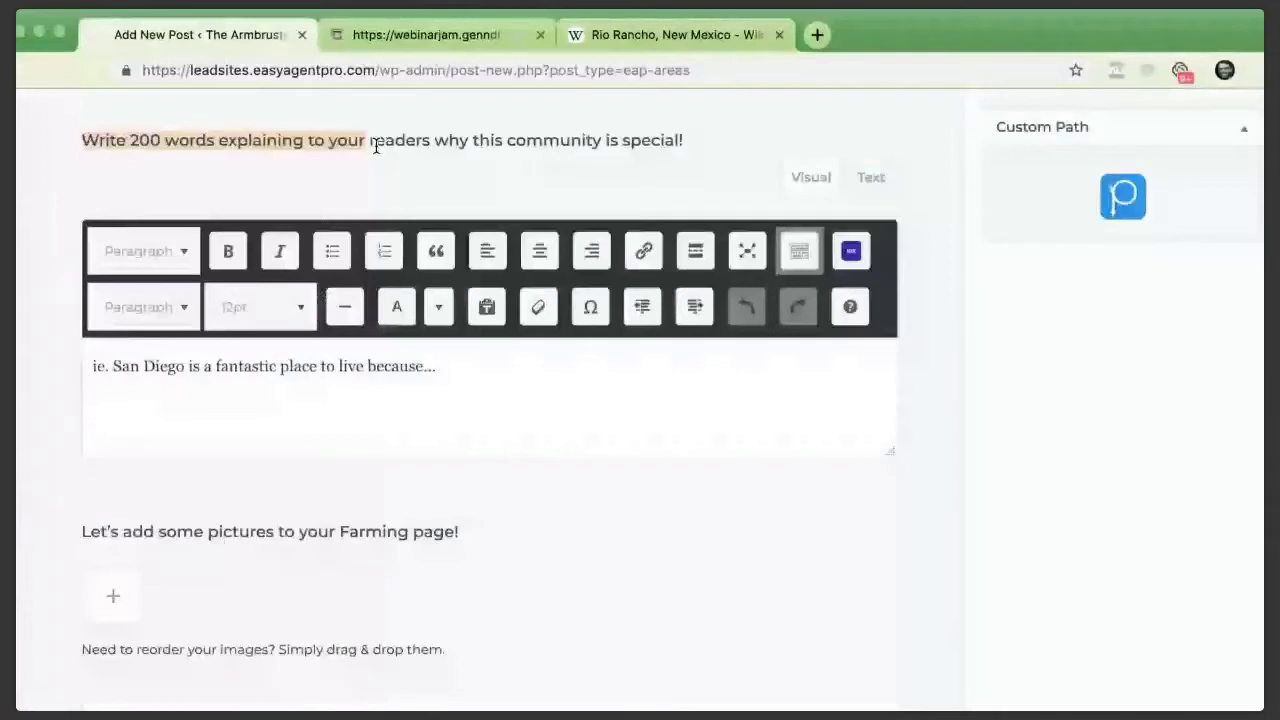
left_click(518, 384)
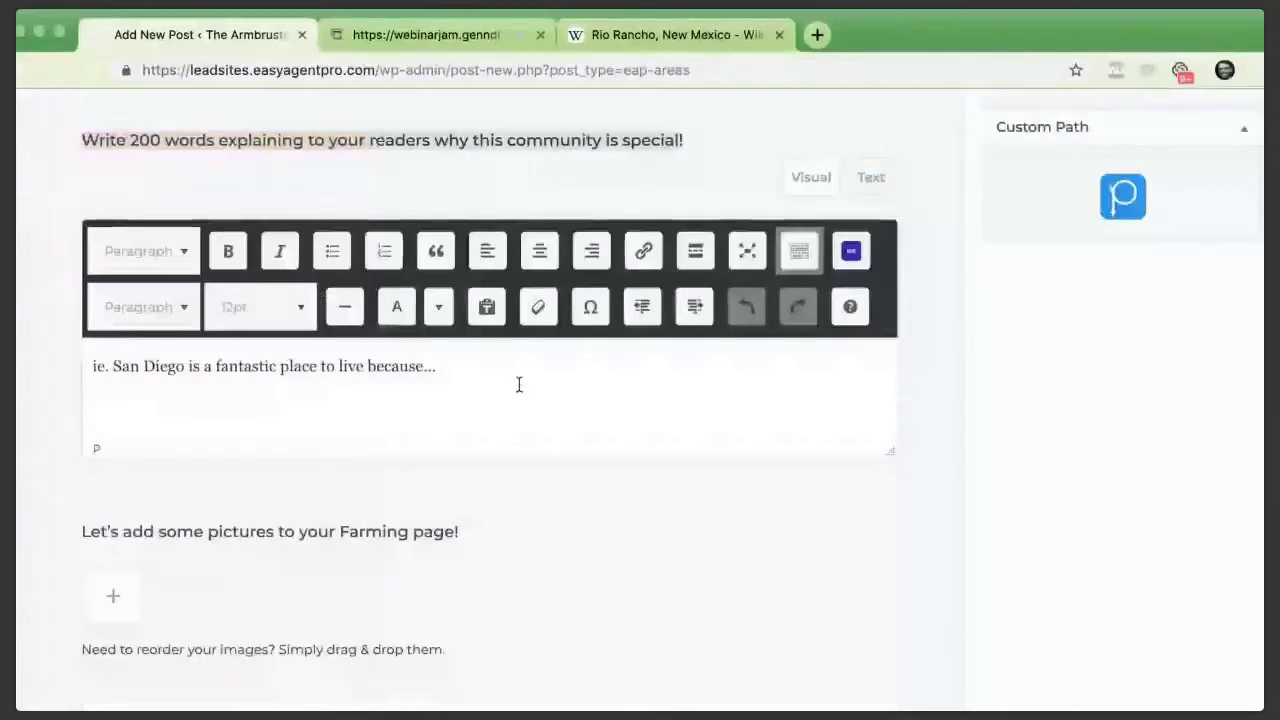
key("super+v")
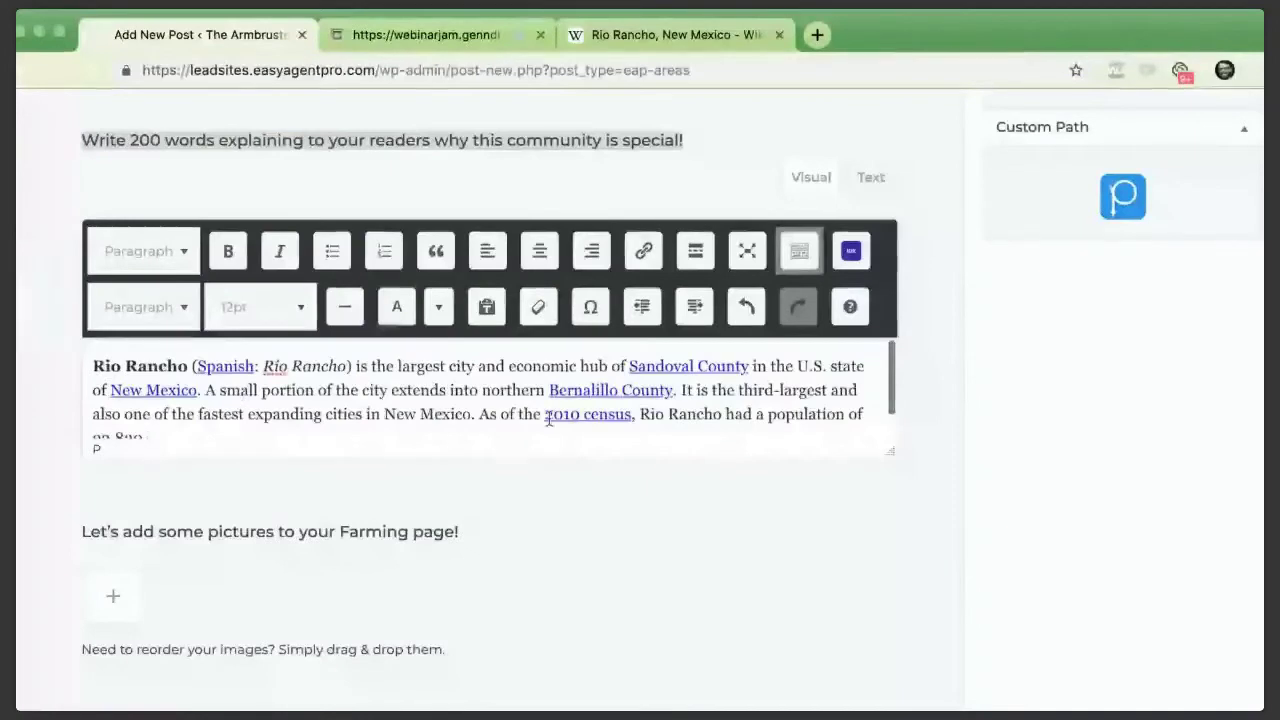
Add three media library pictures to the Farming page: the hot-air balloons, the stone wall with blue gate, and the adobe building
scroll(560, 414, "up", 10)
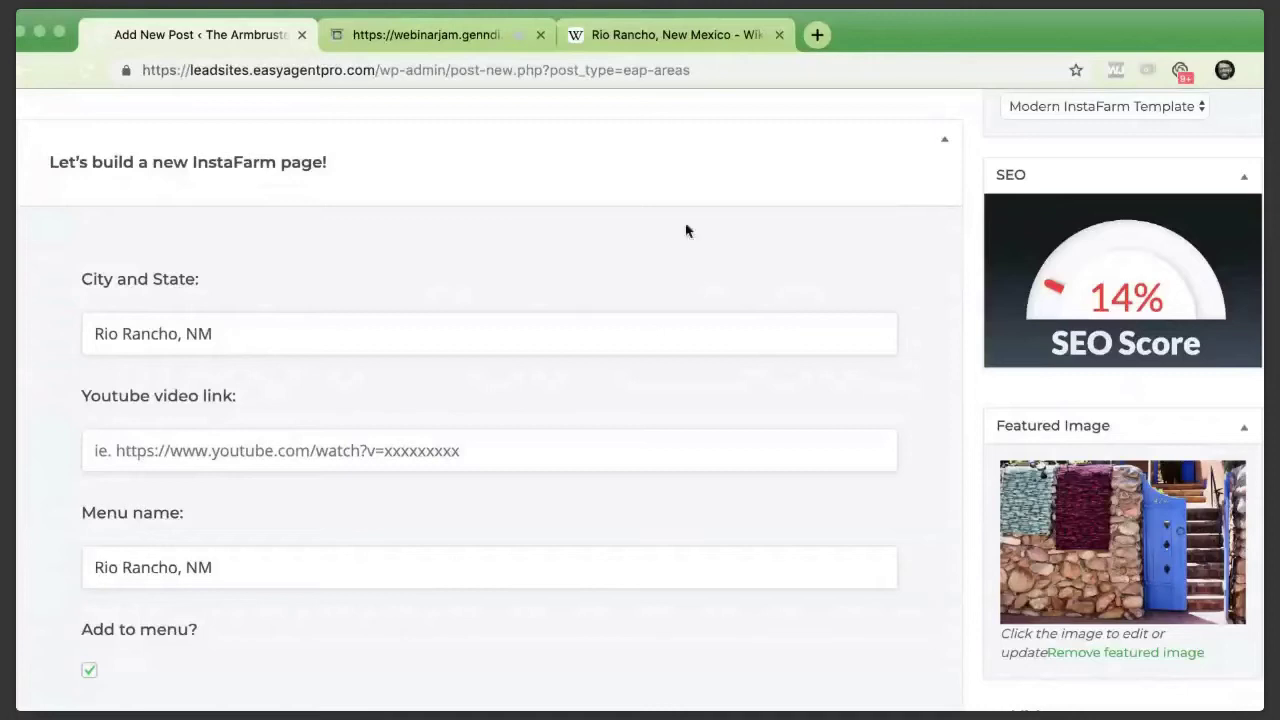
scroll(505, 269, "down", 2)
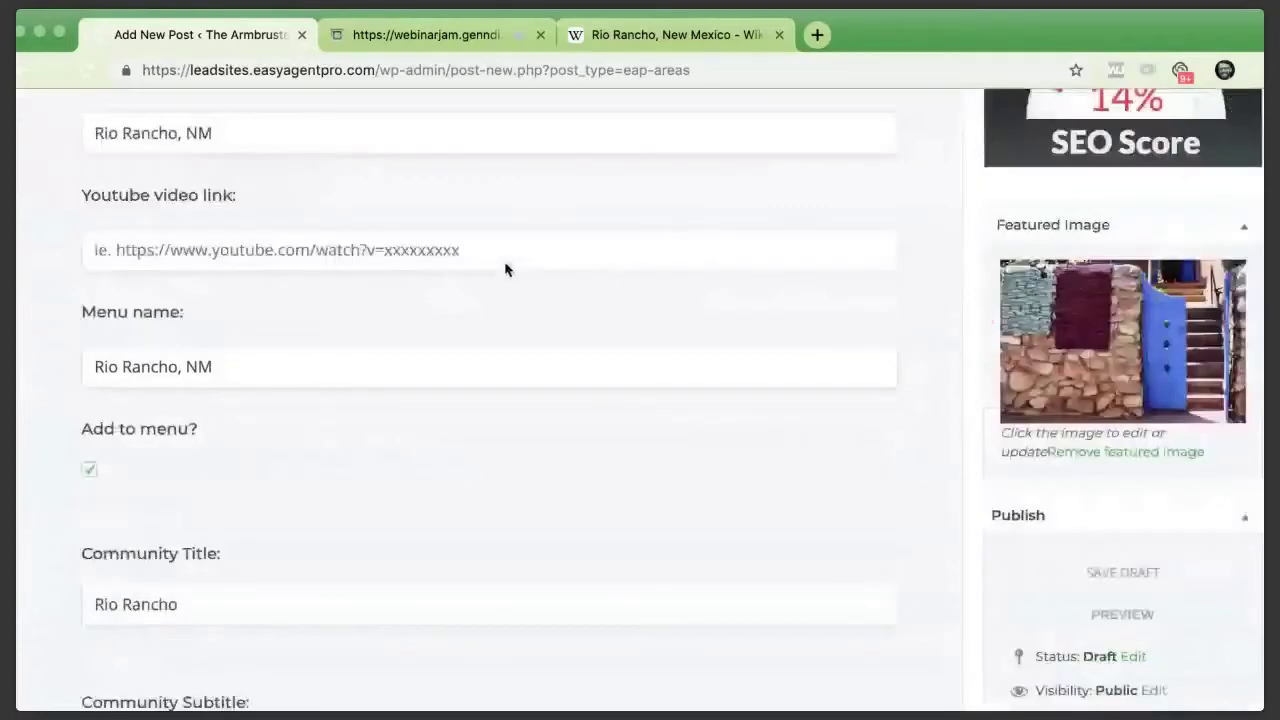
scroll(505, 269, "down", 6)
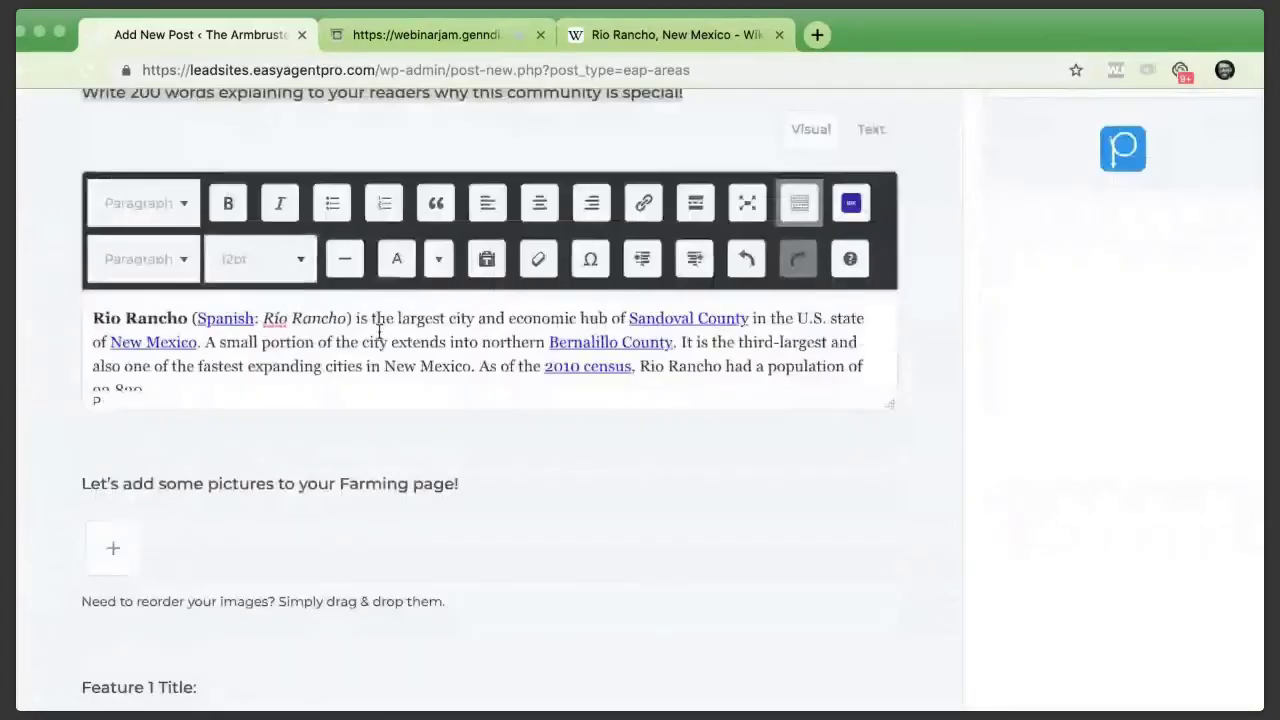
scroll(380, 333, "down", 1)
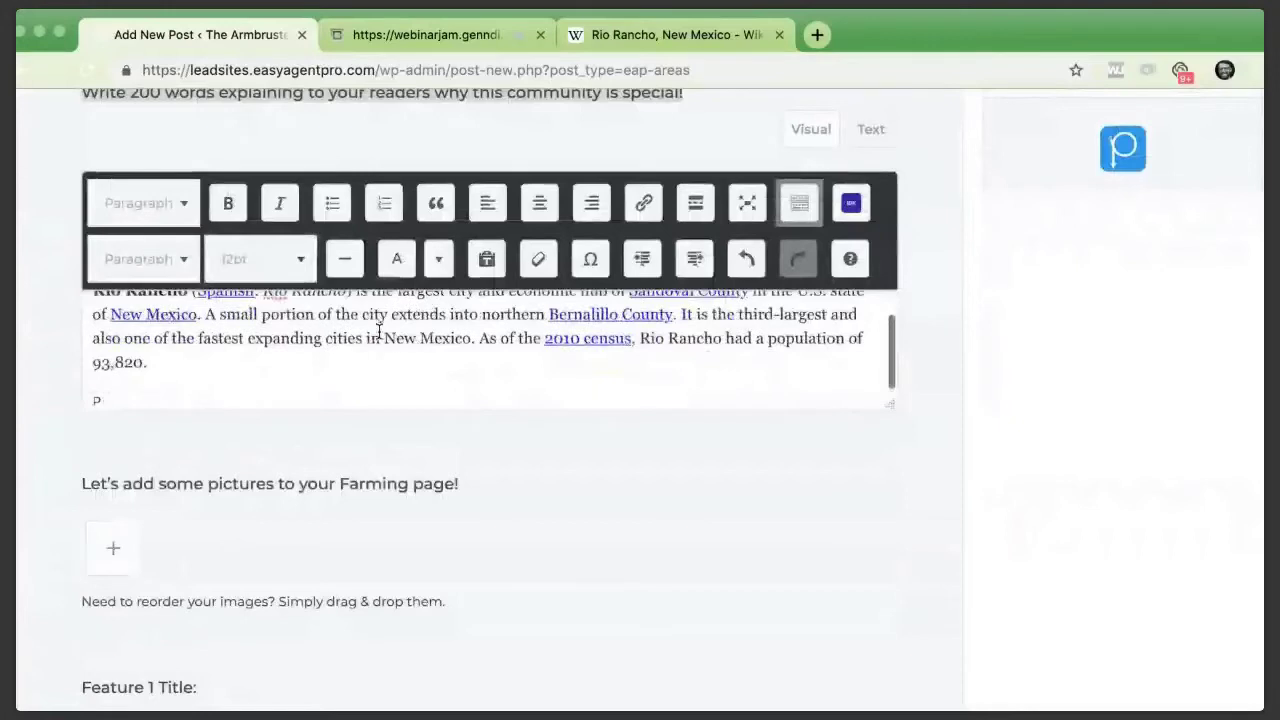
scroll(379, 331, "down", 3)
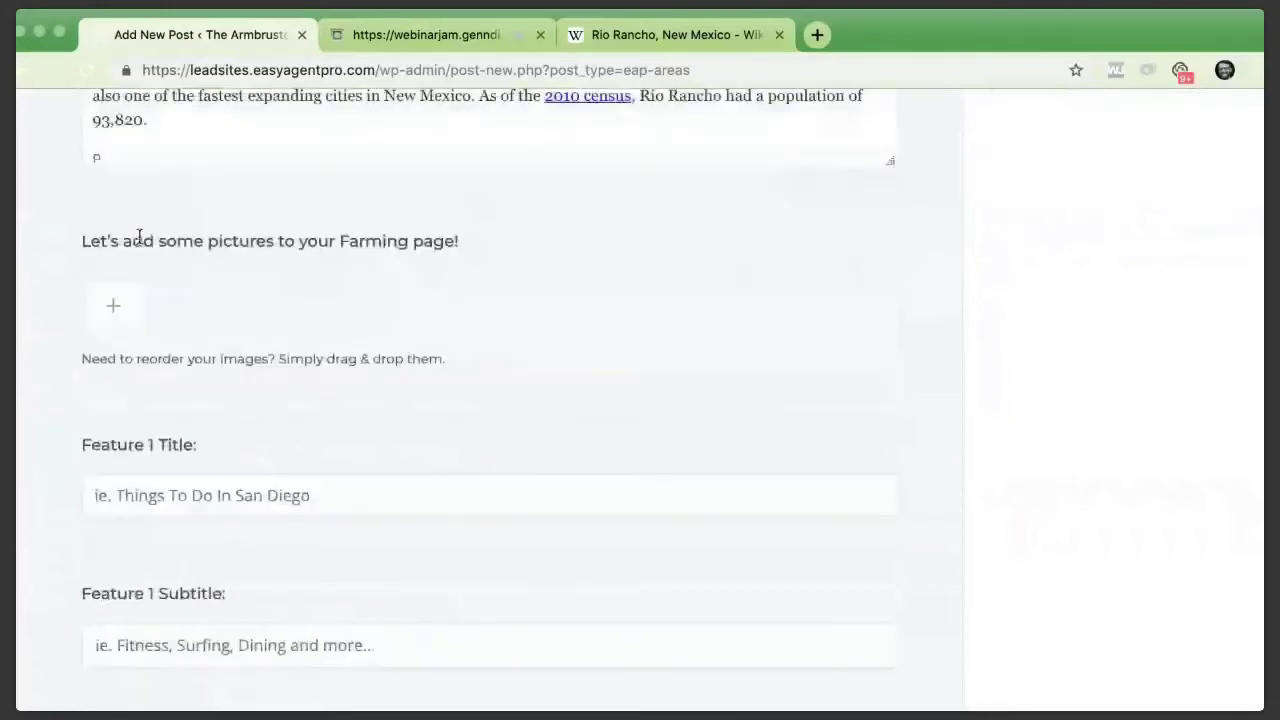
left_click(112, 310)
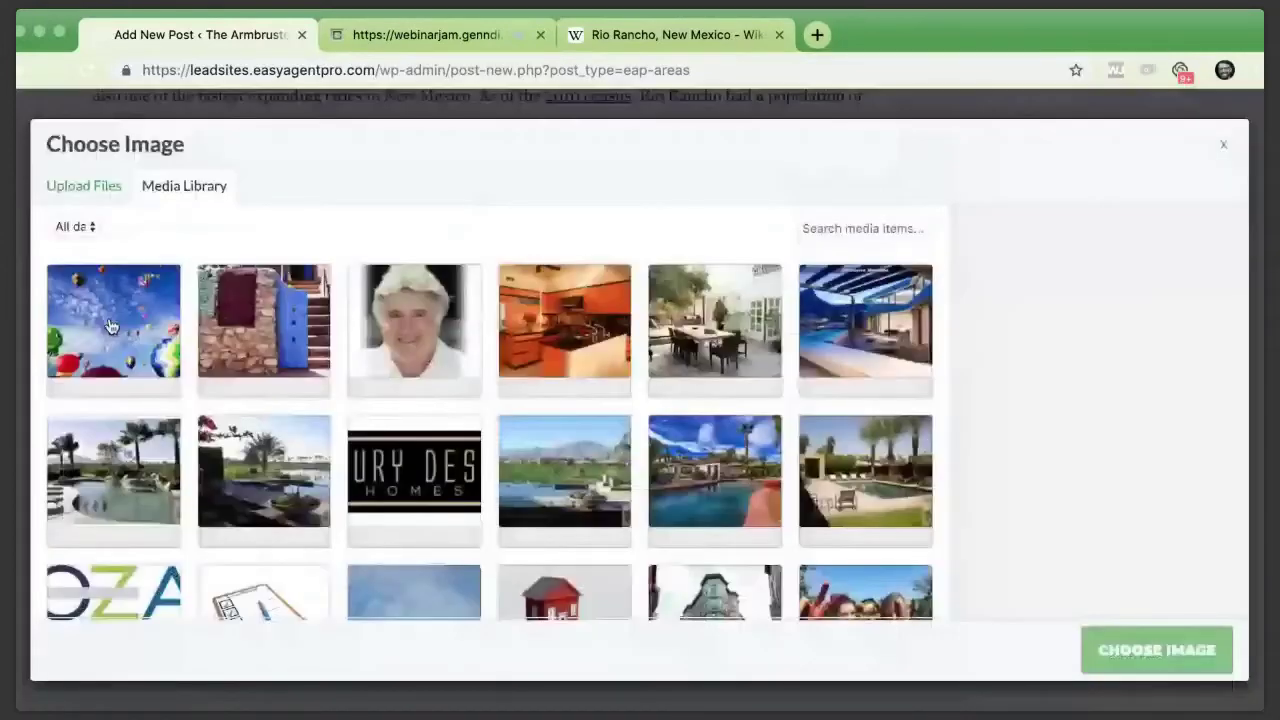
left_click(264, 320)
left_click(1150, 651)
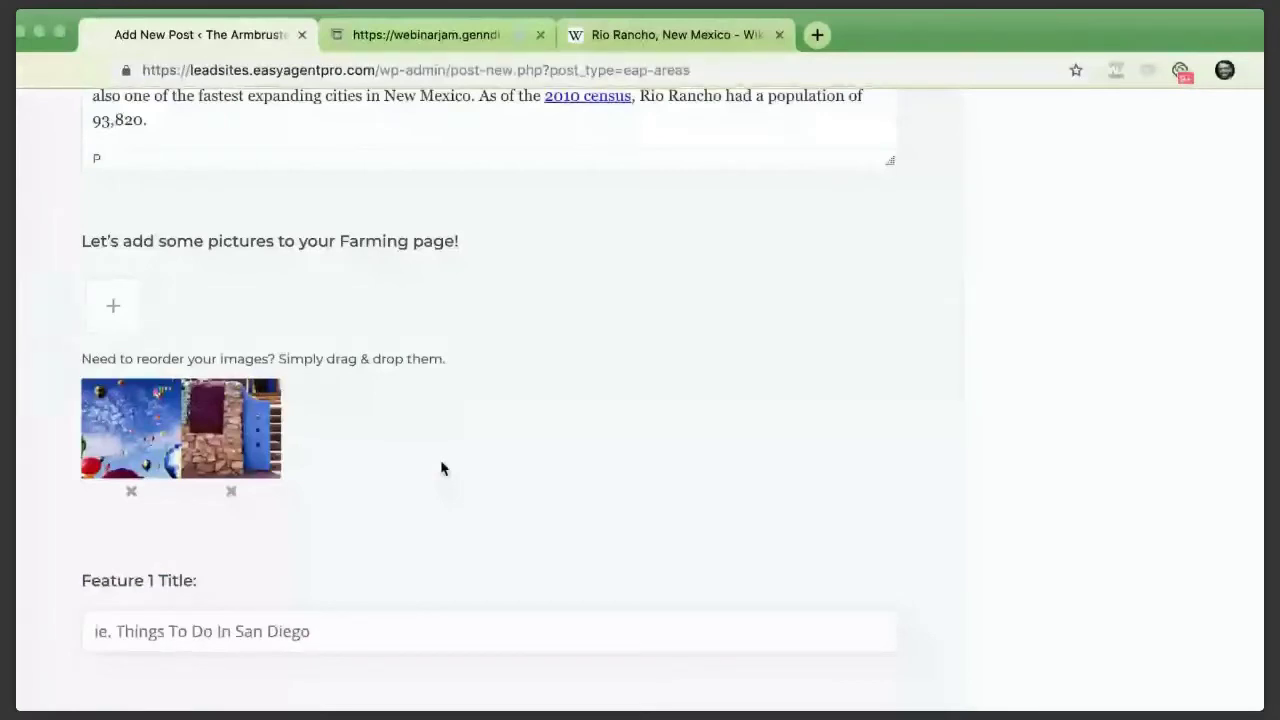
left_click(112, 312)
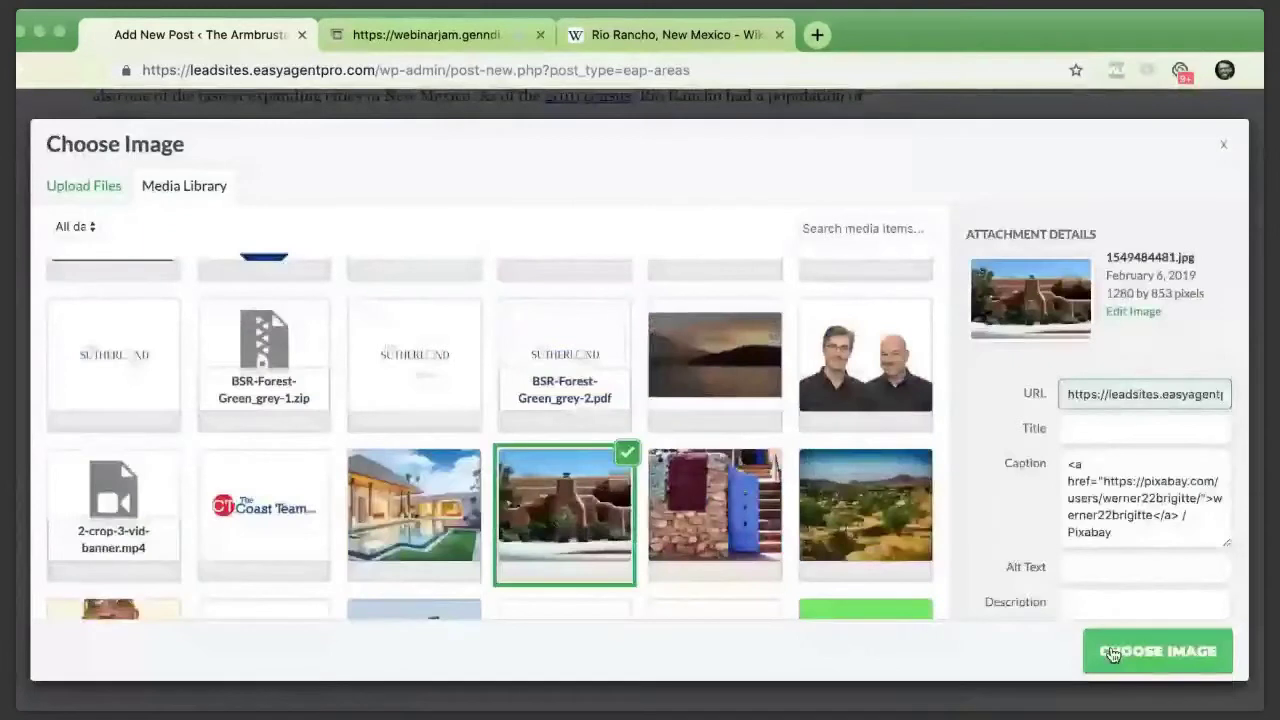
left_click(1157, 651)
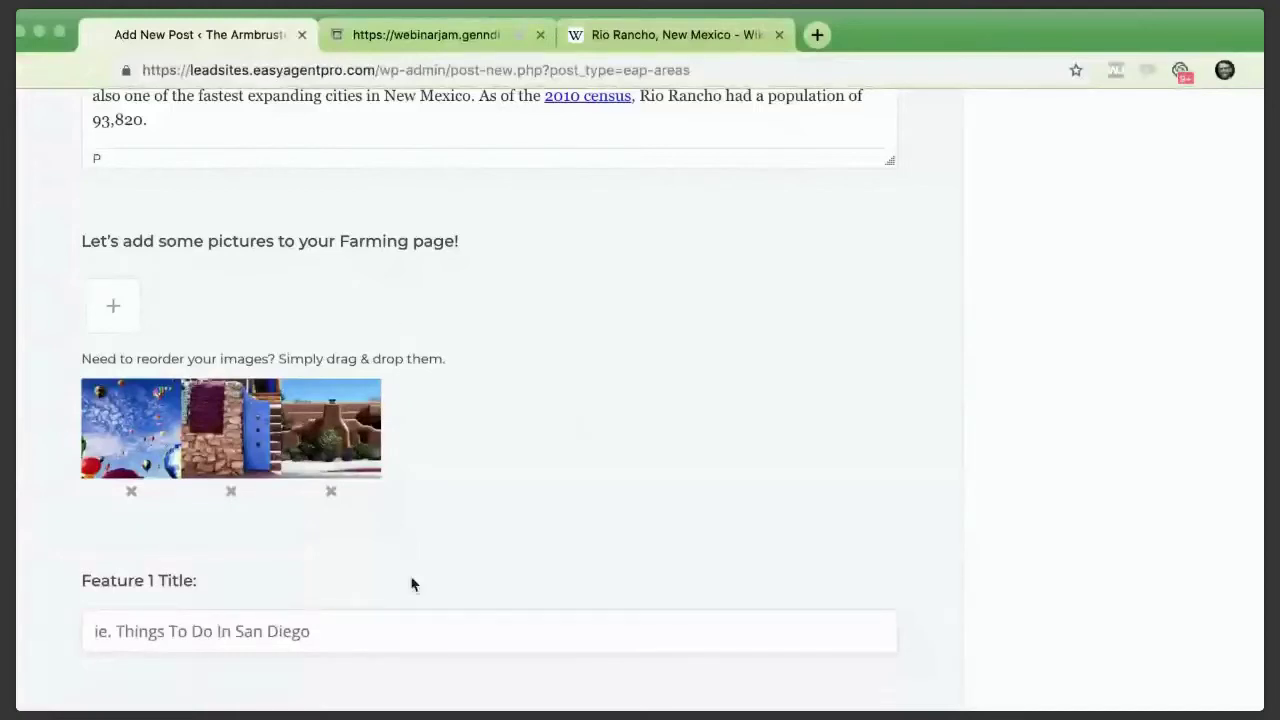
Examine the added pictures and the Feature 1 title, subtitle and description fields that follow them
scroll(413, 578, "down", 1)
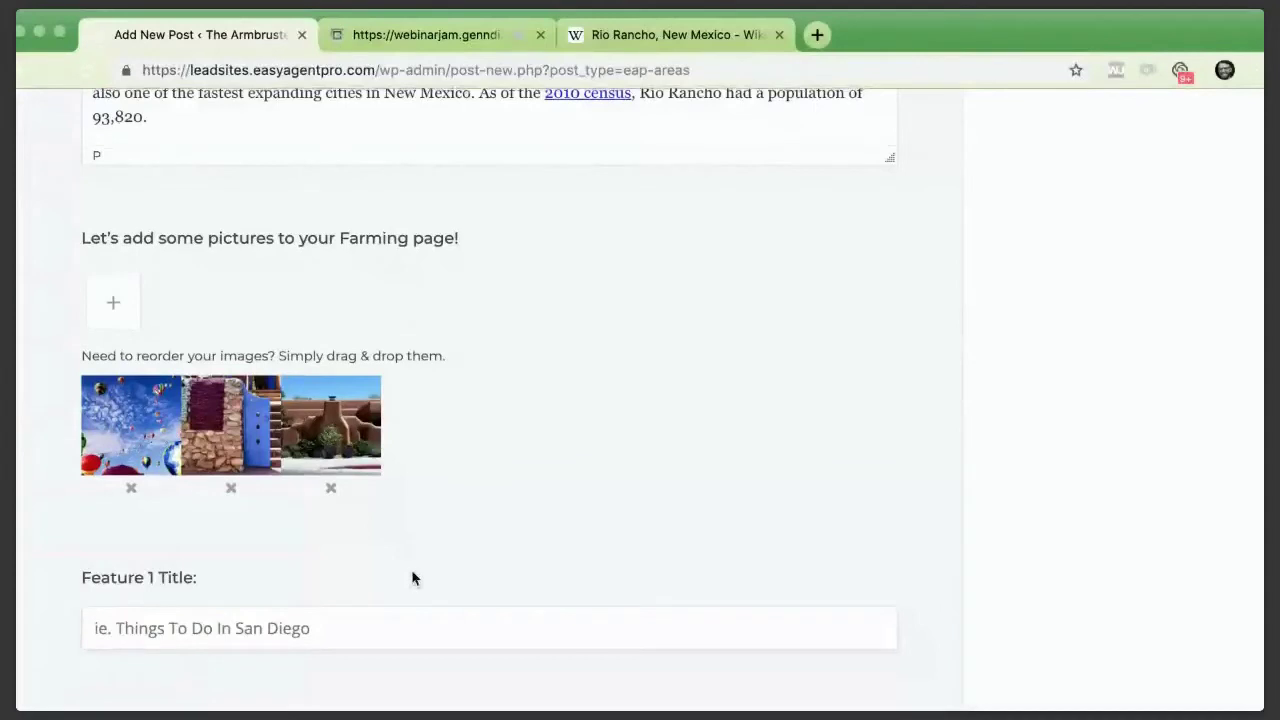
scroll(413, 578, "down", 3)
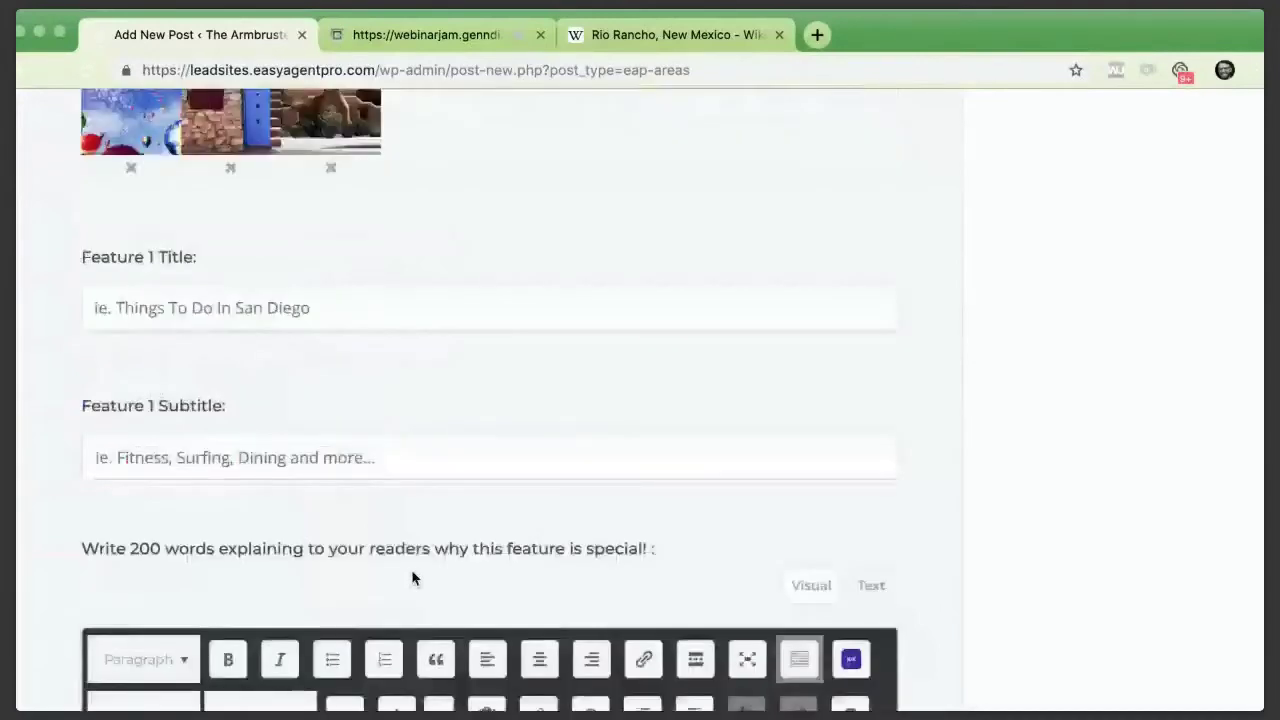
scroll(413, 578, "up", 1)
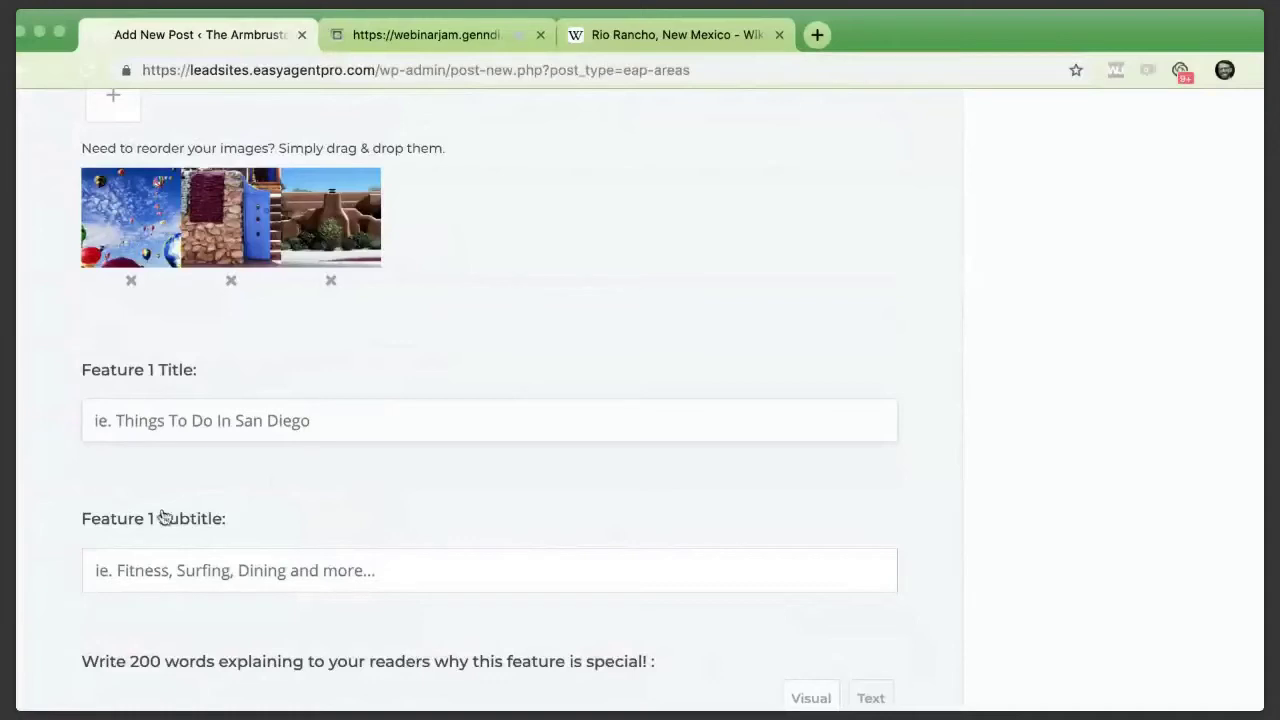
scroll(138, 366, "down", 3)
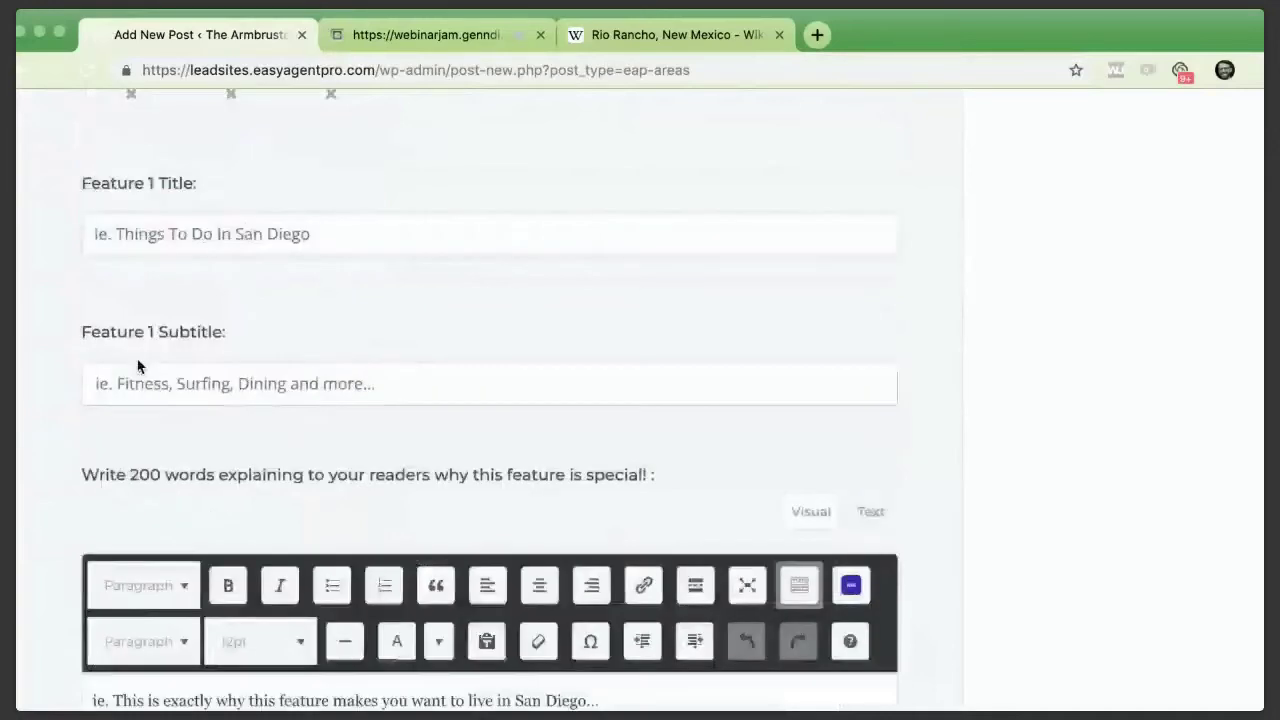
scroll(486, 391, "up", 4)
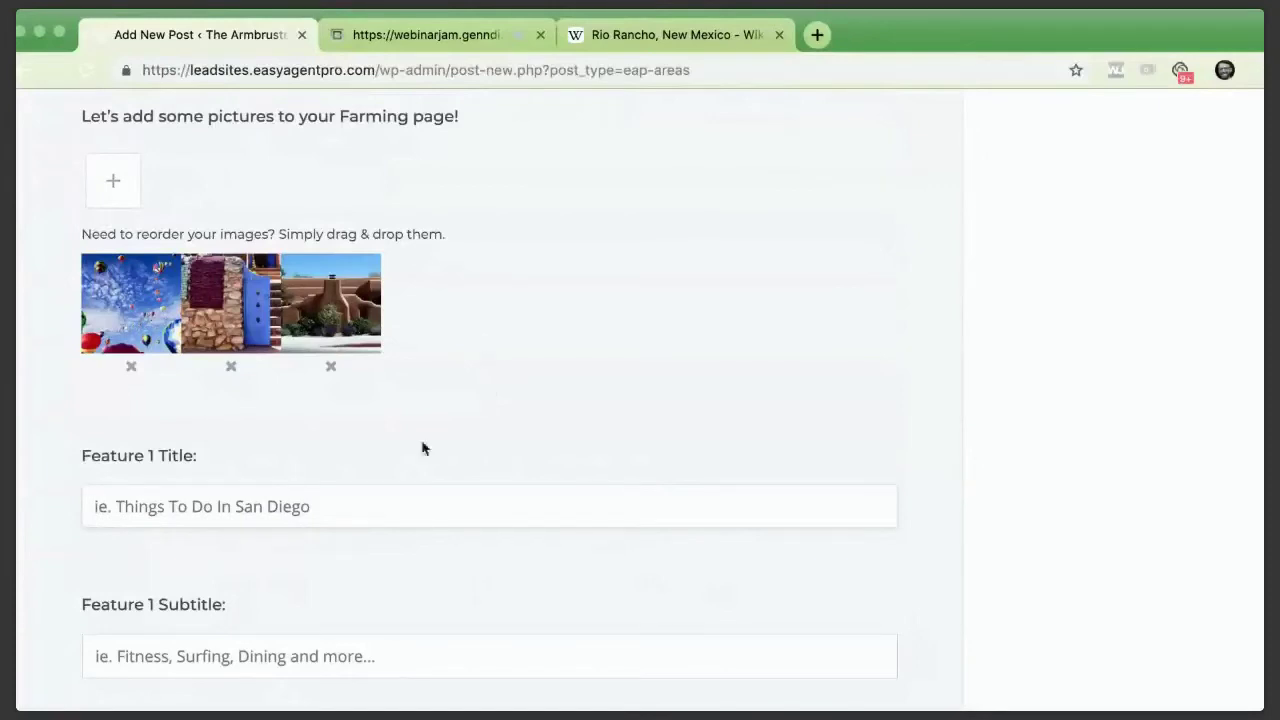
scroll(519, 537, "down", 3)
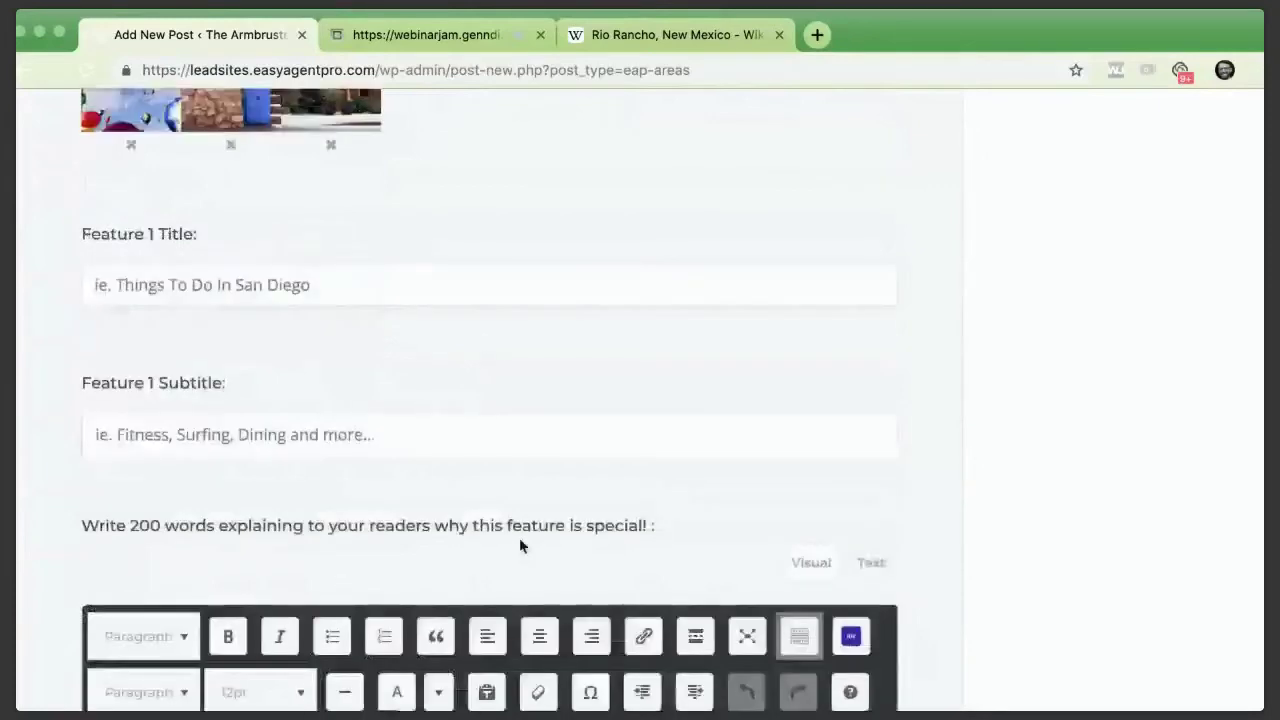
scroll(519, 537, "up", 3)
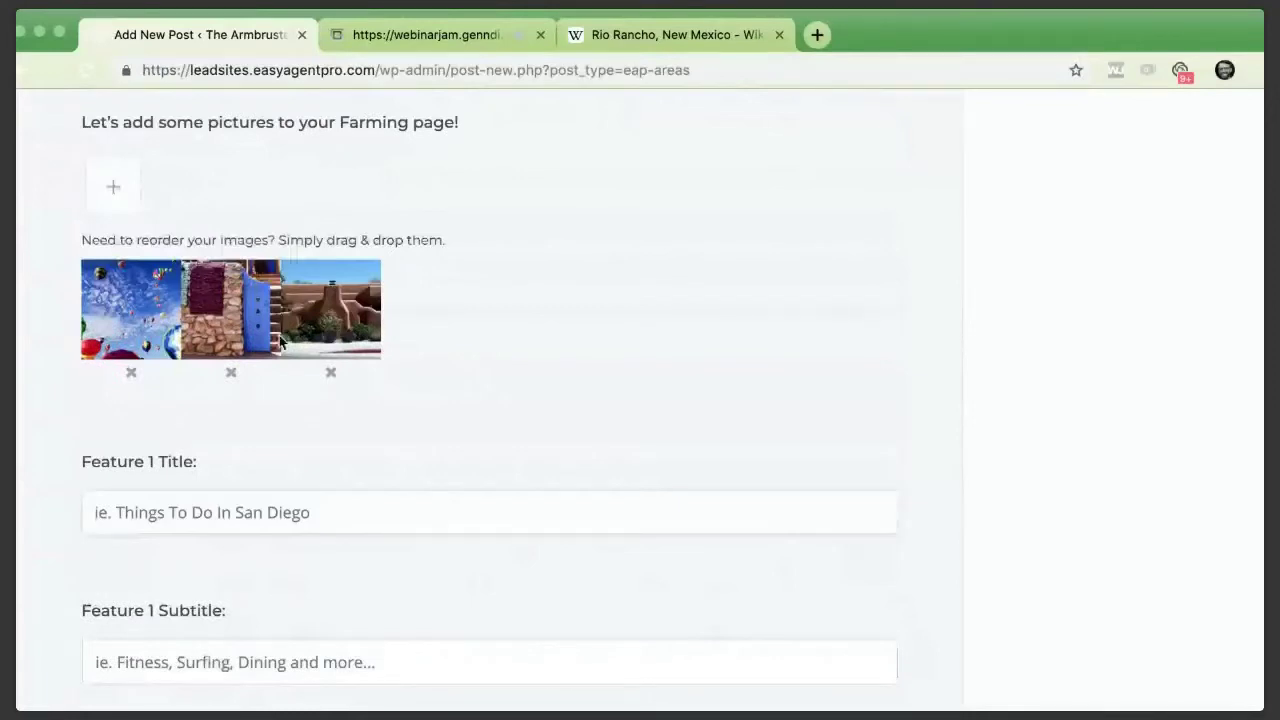
scroll(374, 456, "down", 2)
scroll(460, 333, "up", 2)
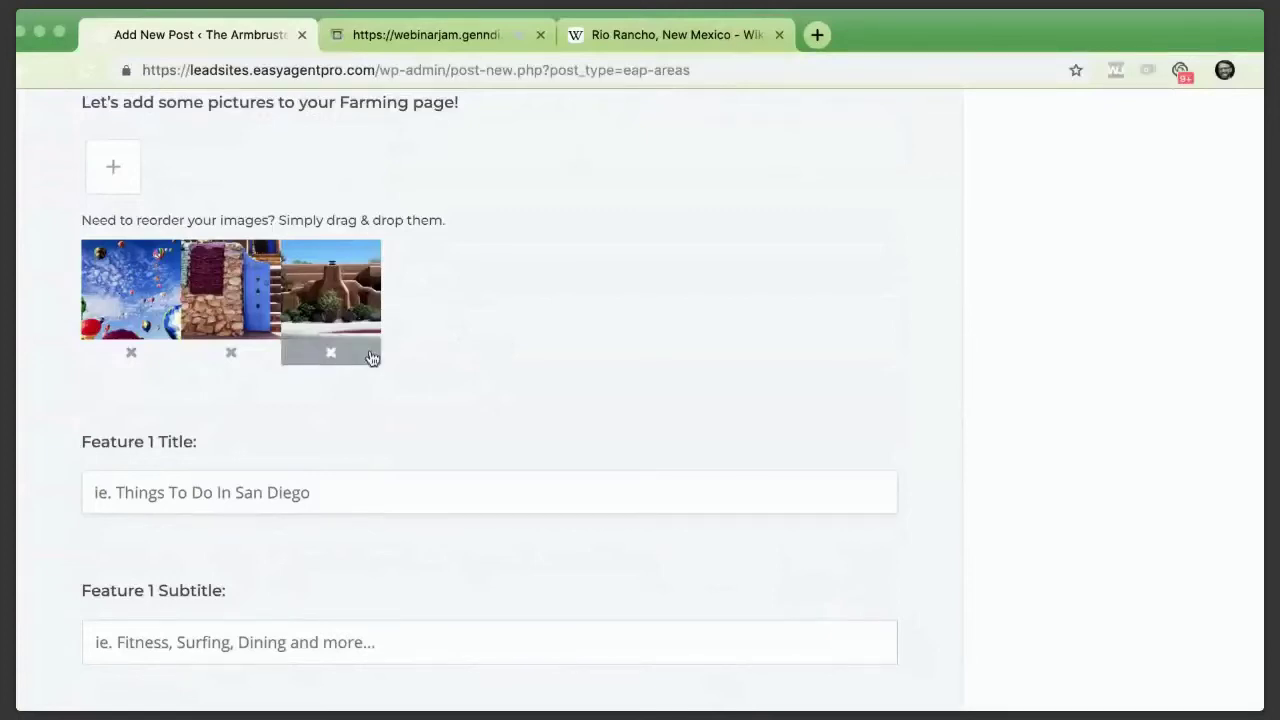
Examine the empty title, subtitle and 200-word description fields for Feature 1 and Feature 2
left_click(297, 489)
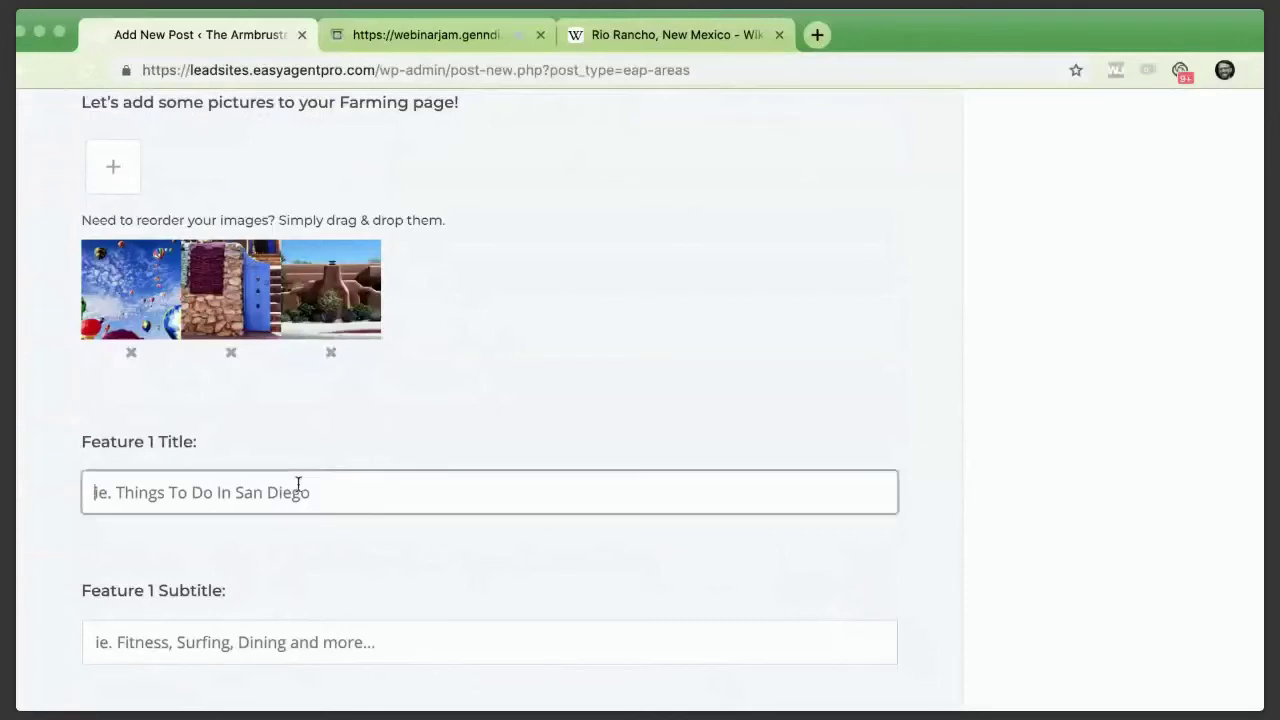
scroll(297, 487, "down", 3)
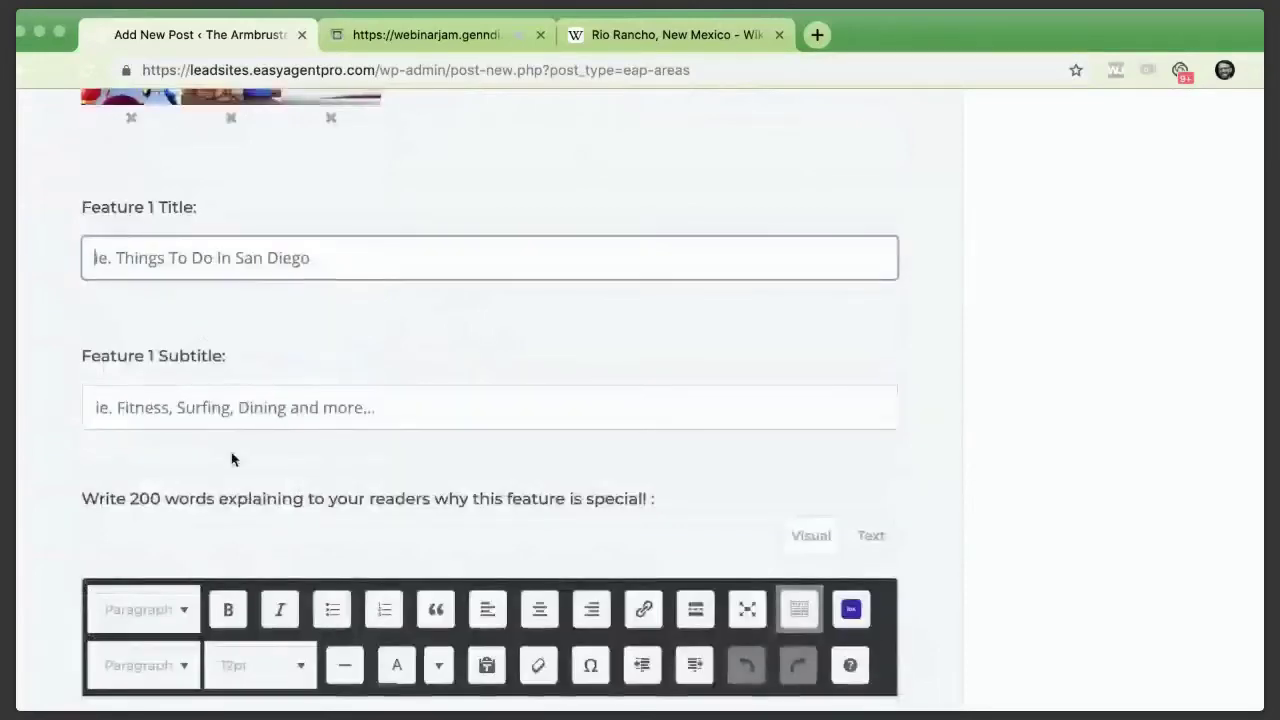
scroll(231, 458, "down", 2)
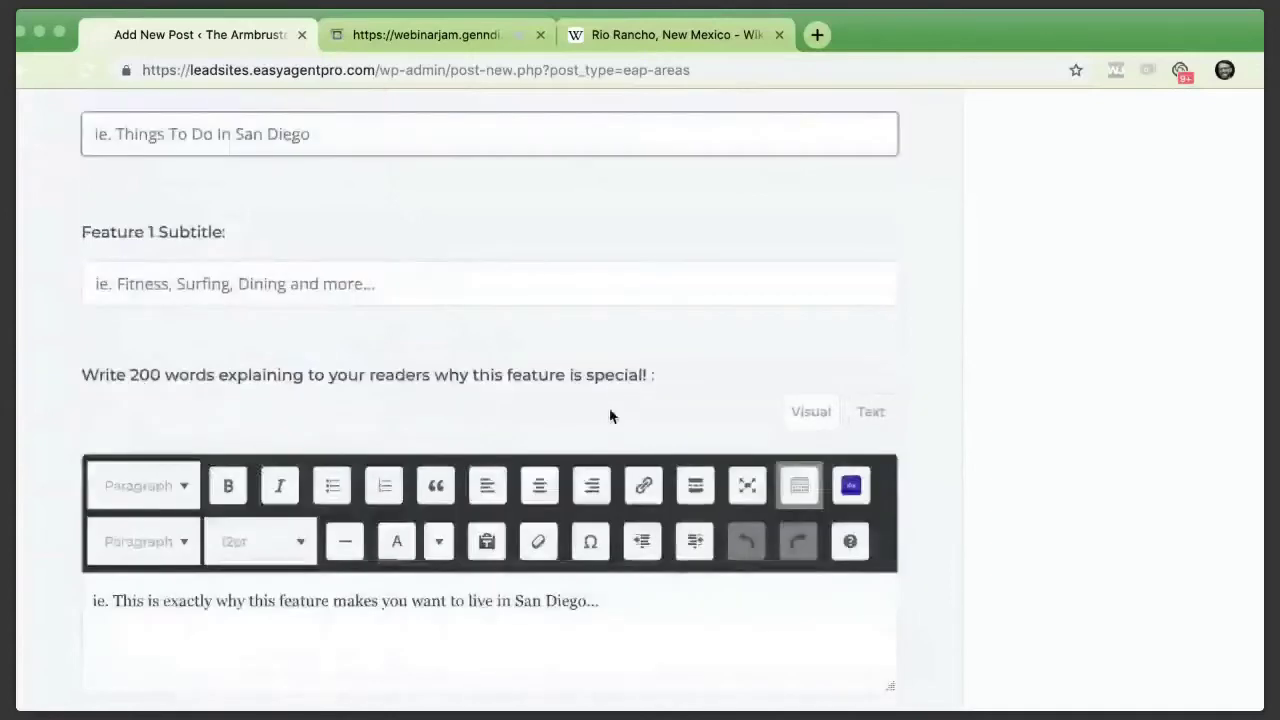
left_click_drag(658, 376, 500, 373)
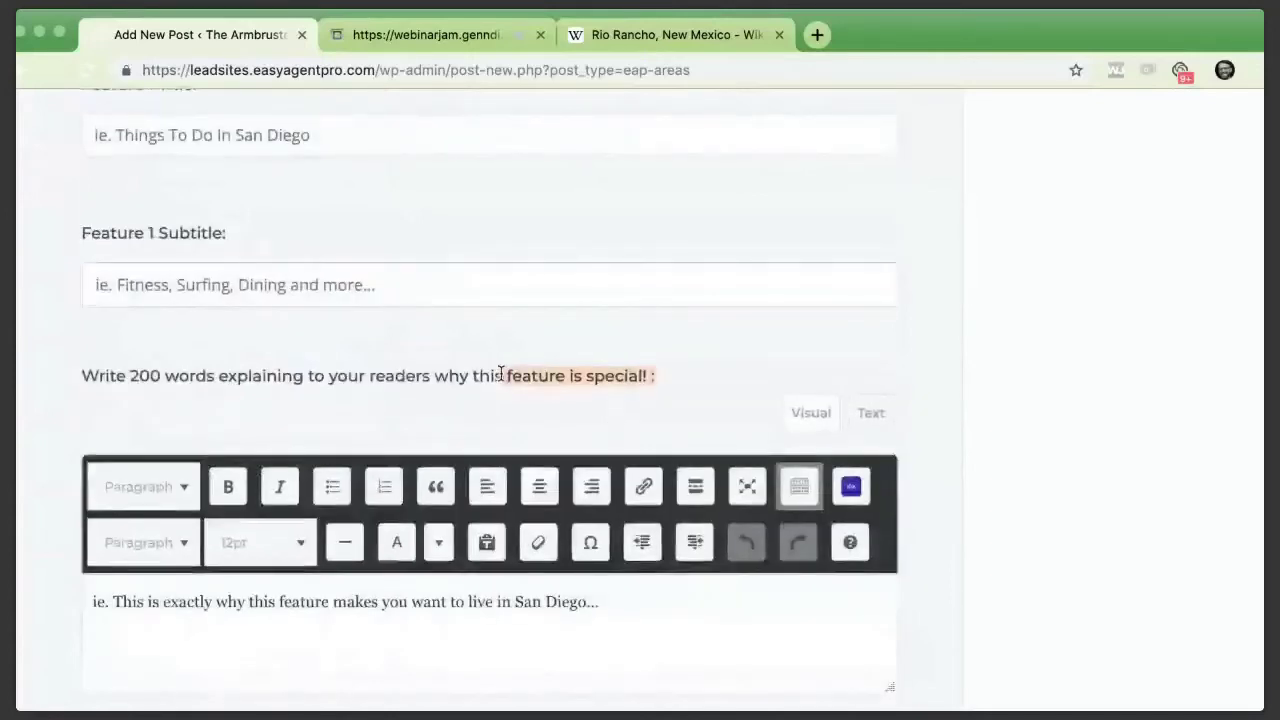
scroll(500, 375, "up", 2)
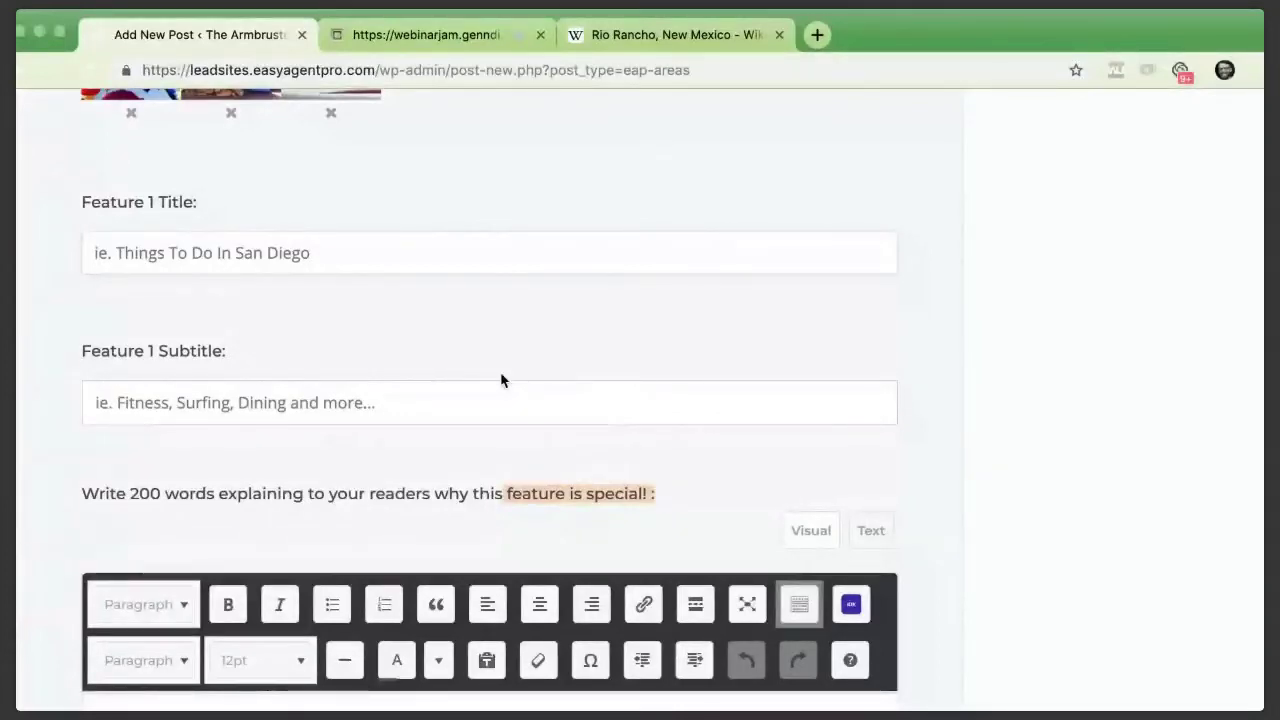
left_click(449, 236)
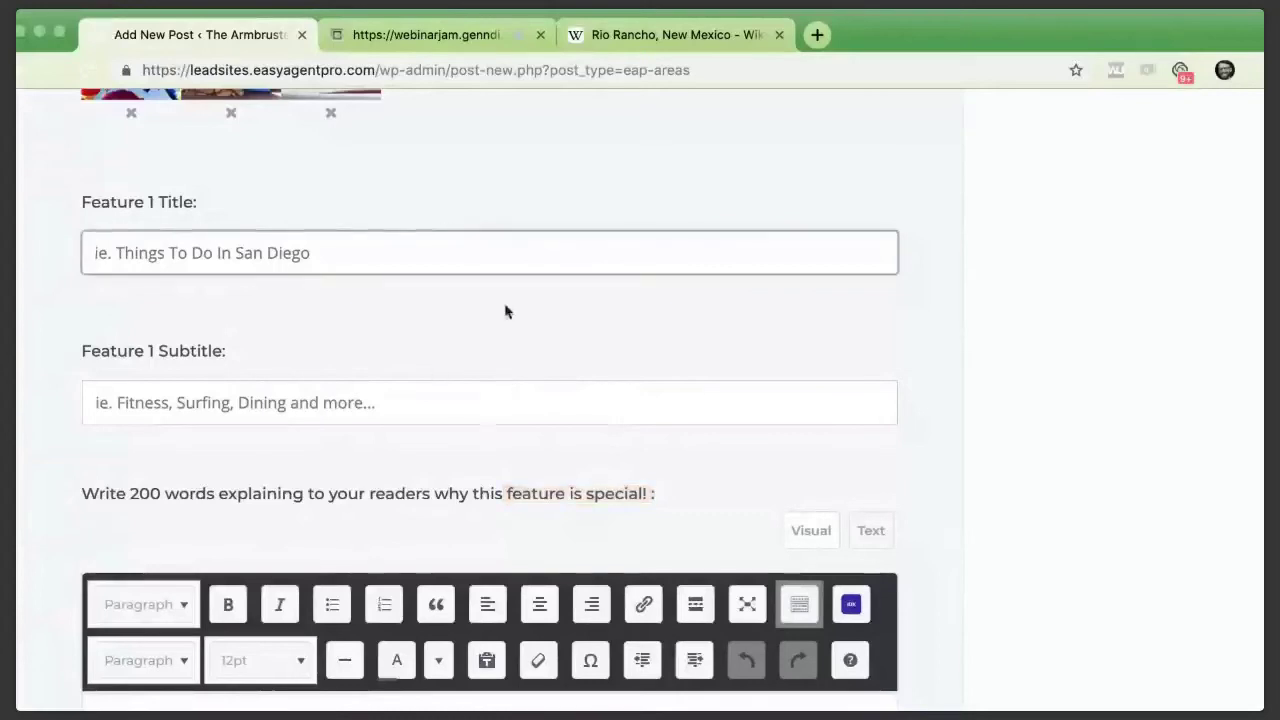
scroll(505, 312, "down", 3)
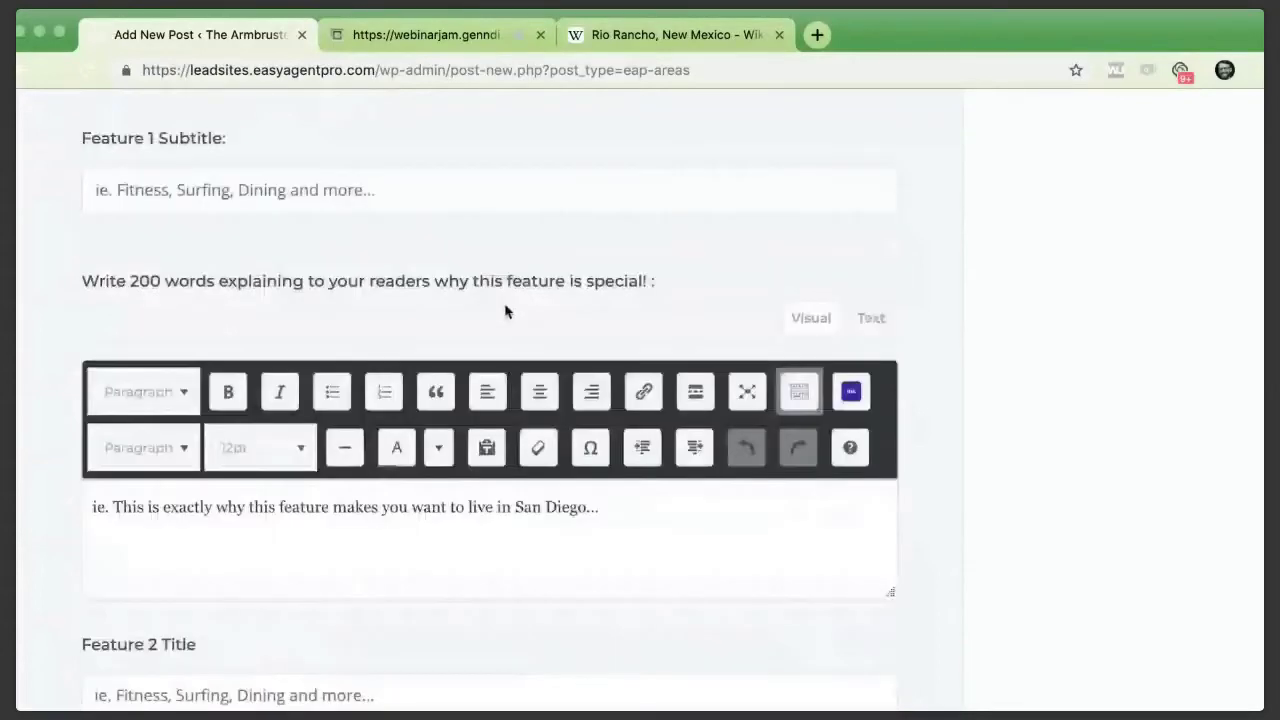
scroll(505, 312, "down", 3)
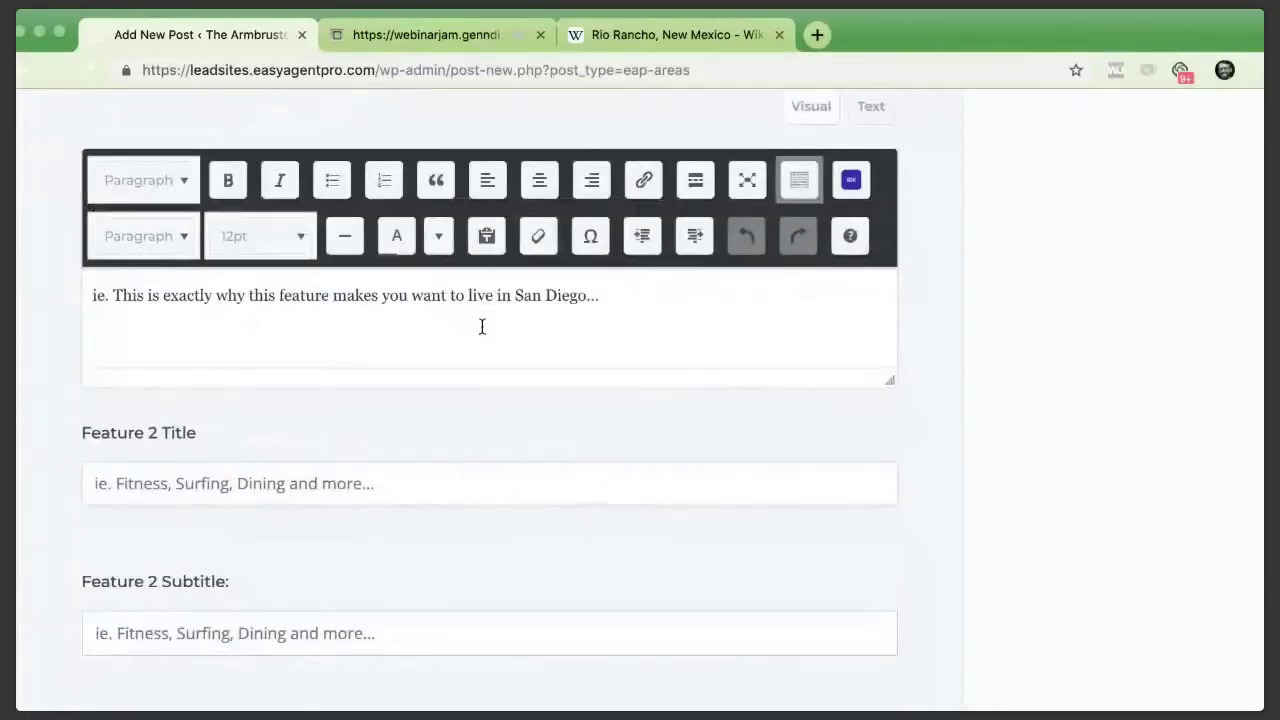
scroll(481, 326, "down", 1)
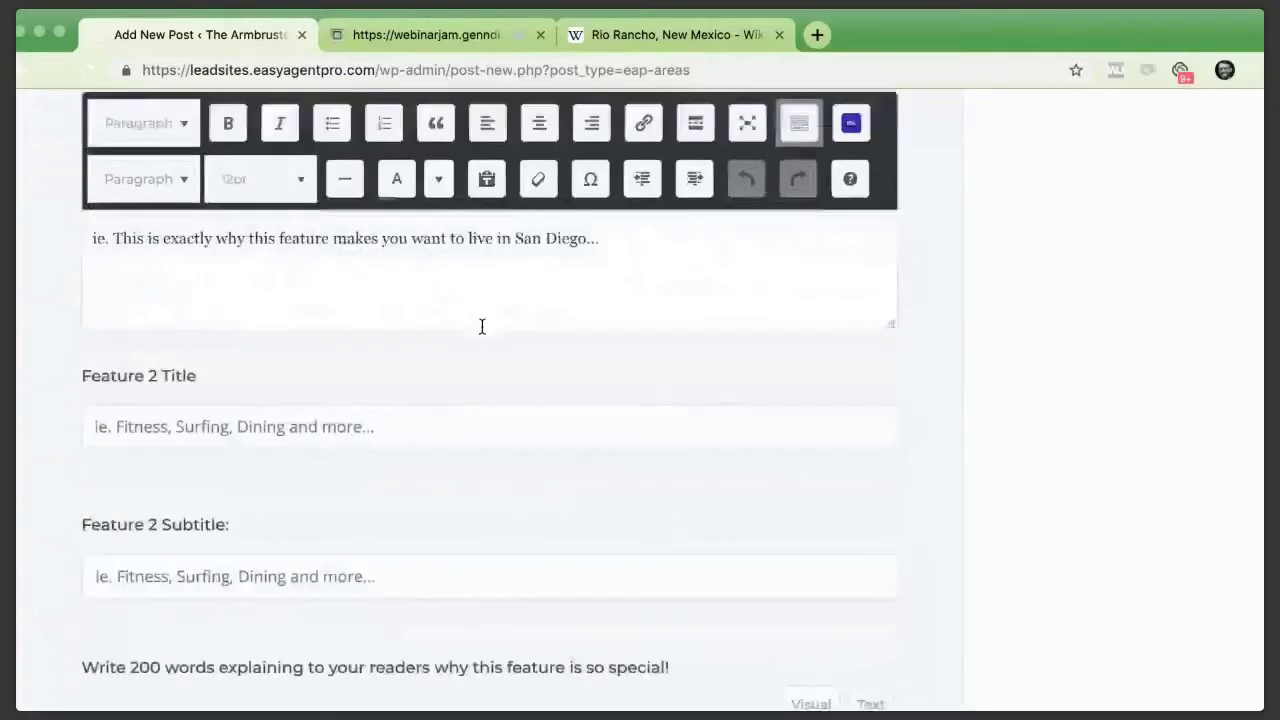
scroll(481, 326, "down", 3)
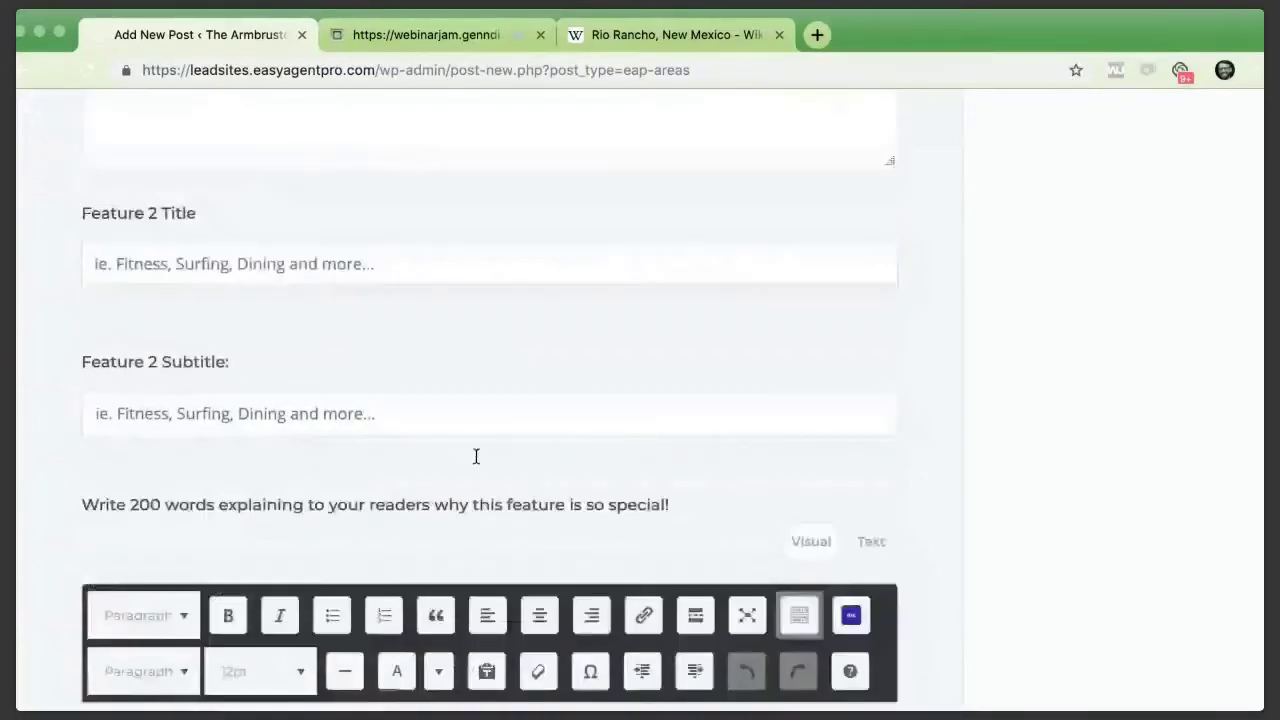
scroll(476, 456, "up", 7)
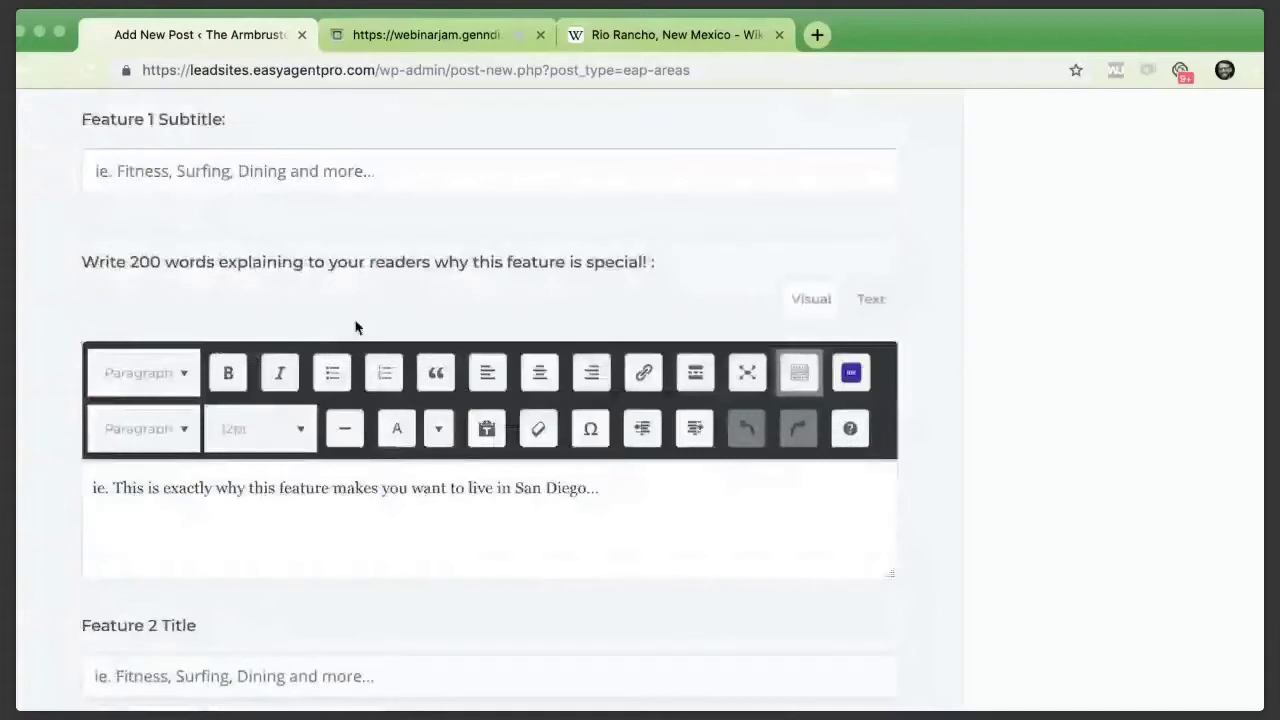
Enter "The International Baloon Fiesta" as the Feature 1 title
type("The ")
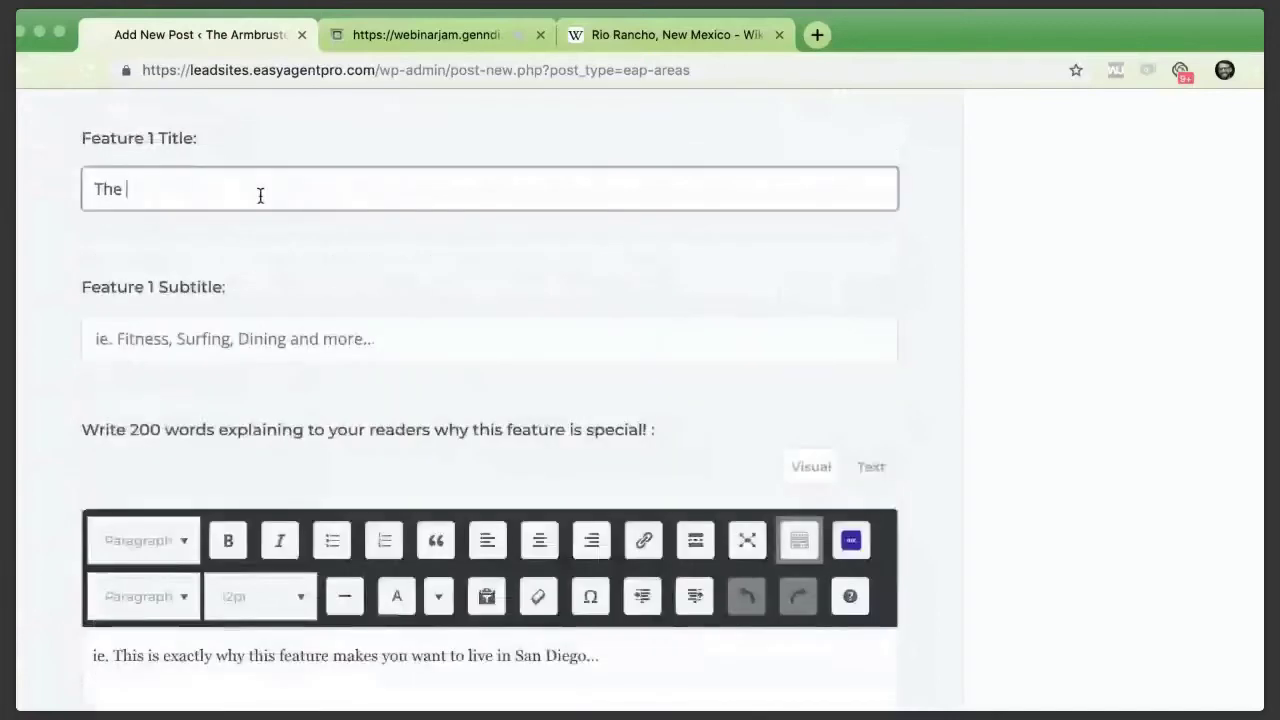
type("International")
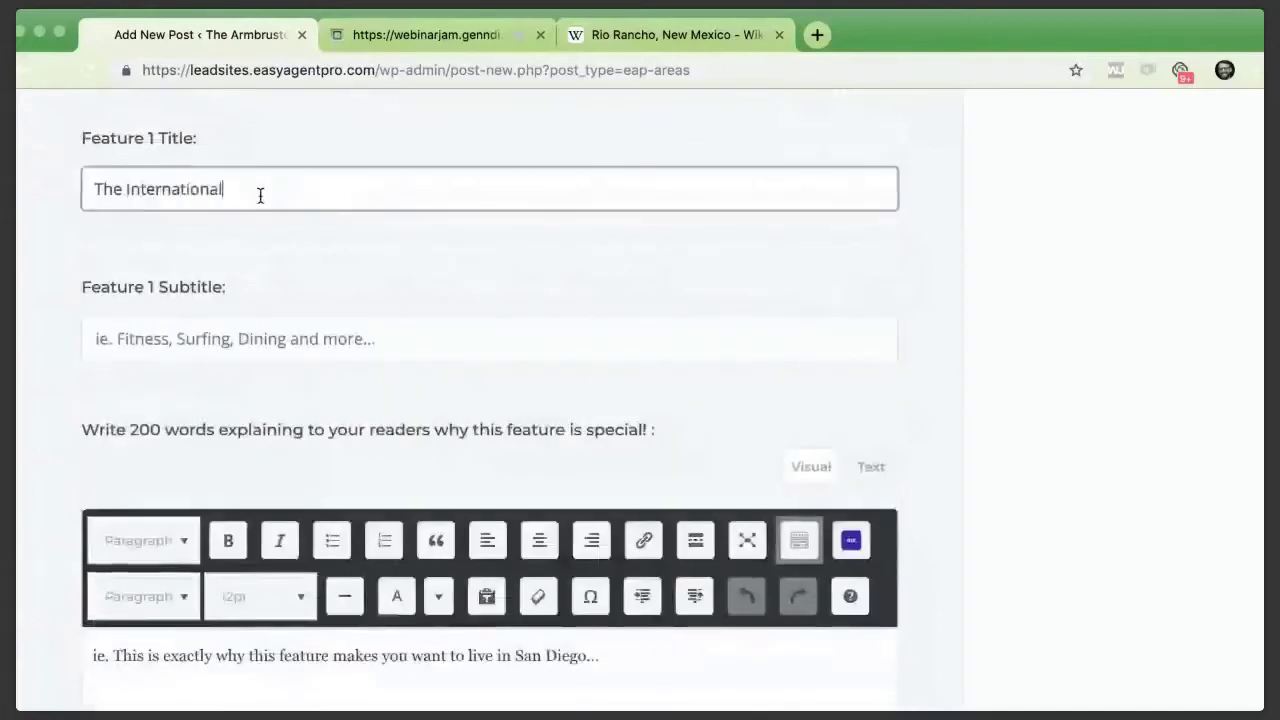
type(" Baloon Fiesta")
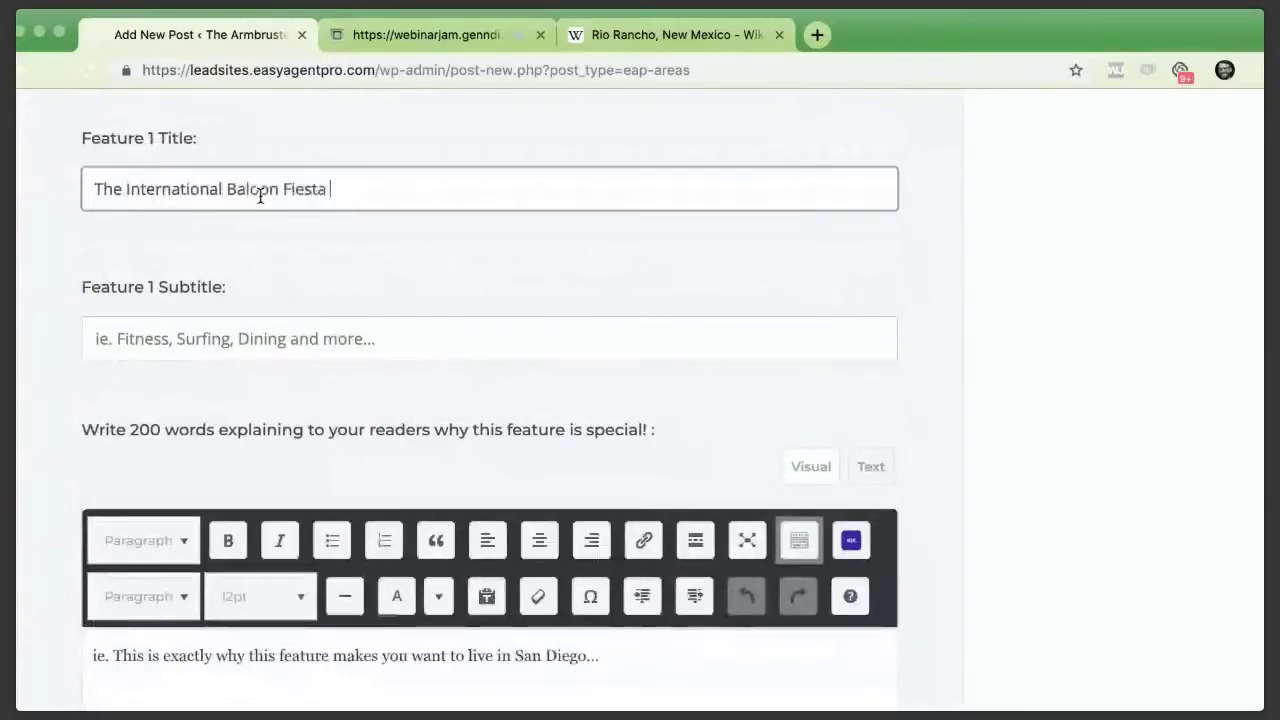
Search the web for "balloon fiesta wikipedia" in the tab that holds the Rio Rancho Wikipedia article
left_click(670, 34)
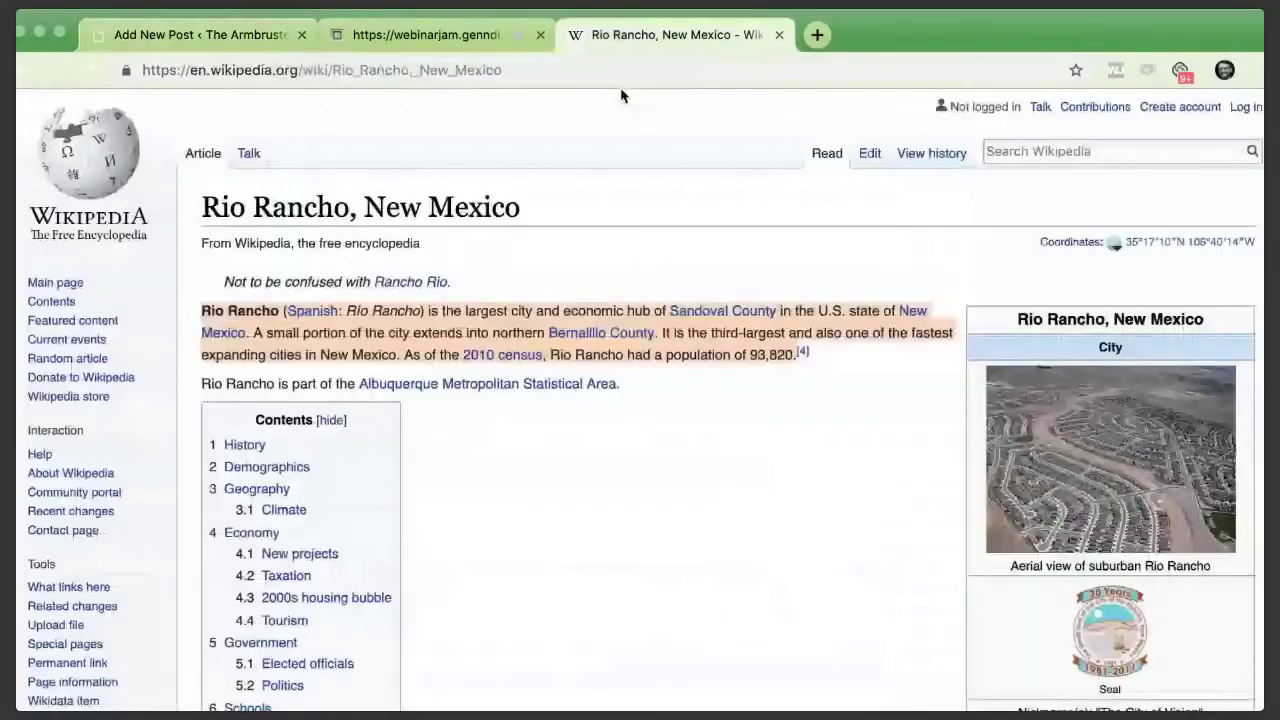
left_click(620, 70)
type("balloon f")
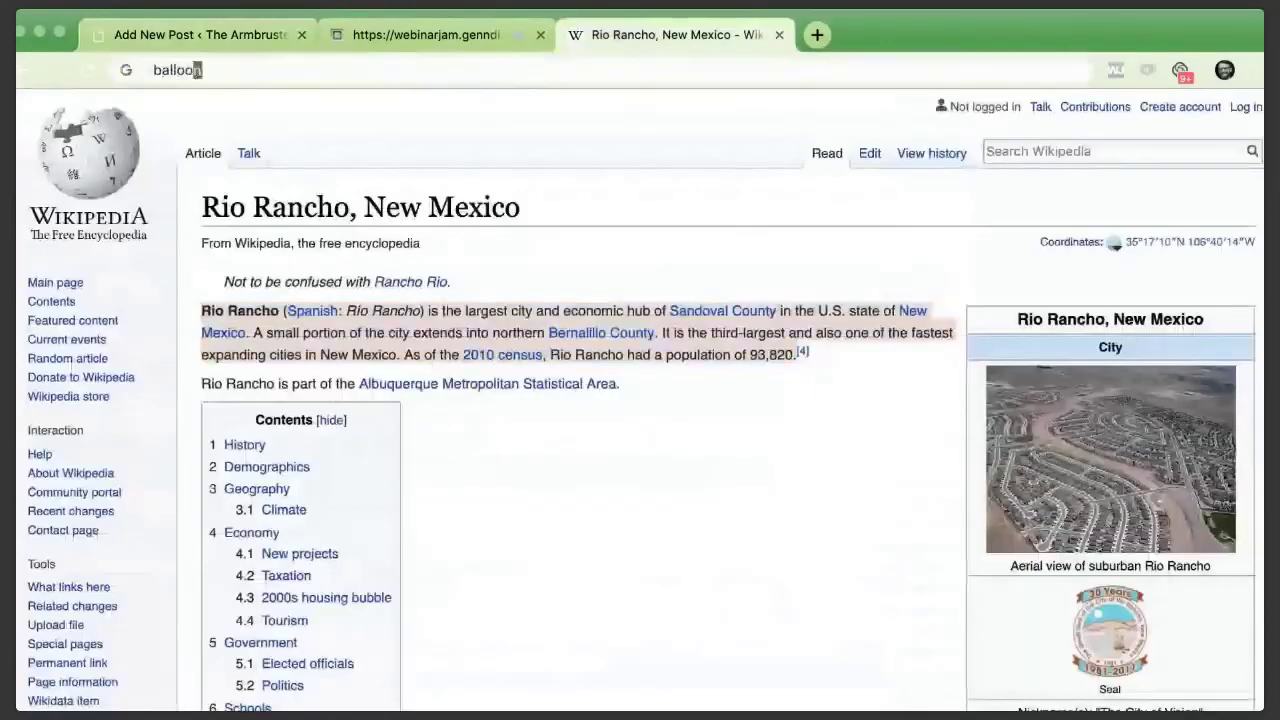
type("iesta wikipedi")
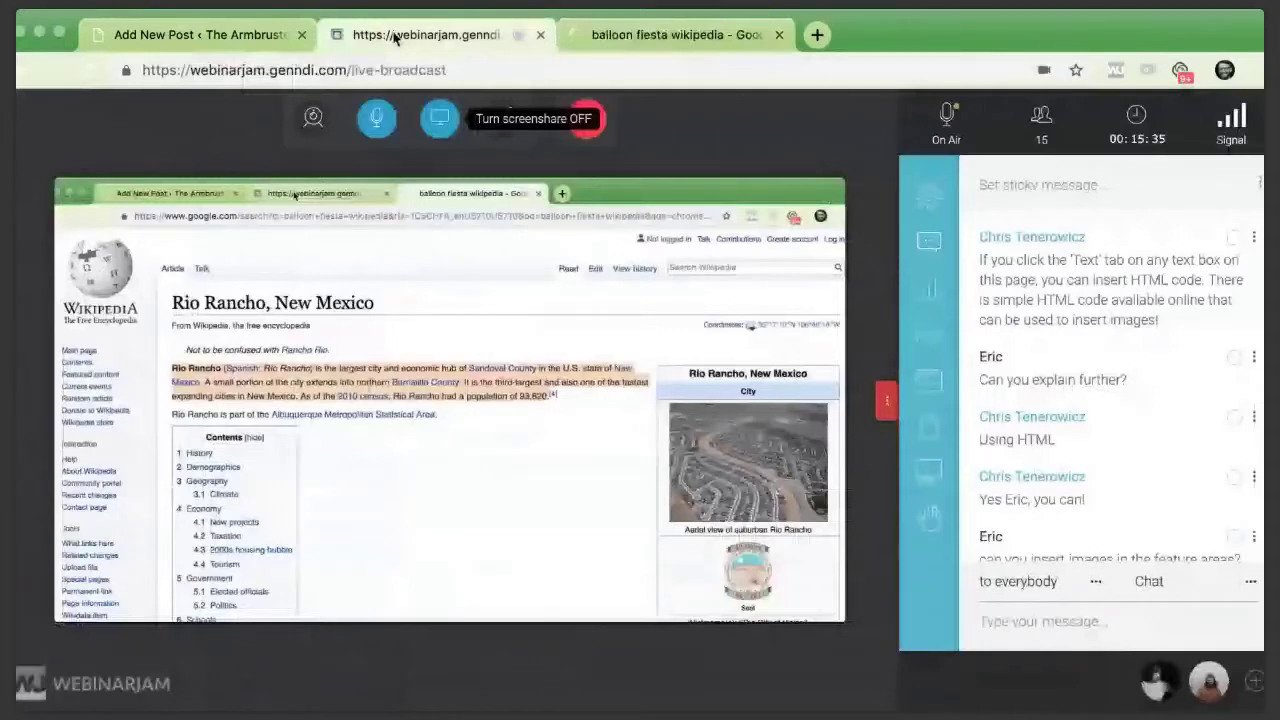
Return to the neighborhood page post and enter "Blue Skies and Big Balloons" as the Feature 1 subtitle
left_click(200, 34)
type("lue Skies")
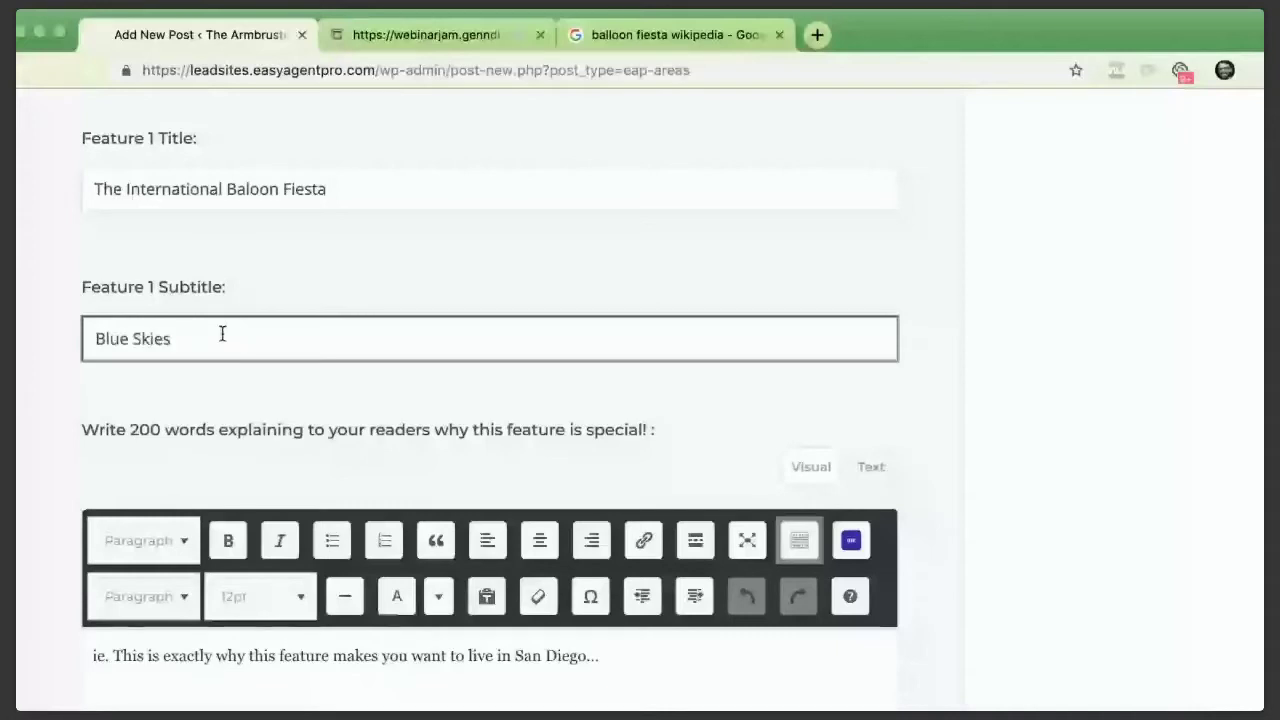
type(" and Big Baloon")
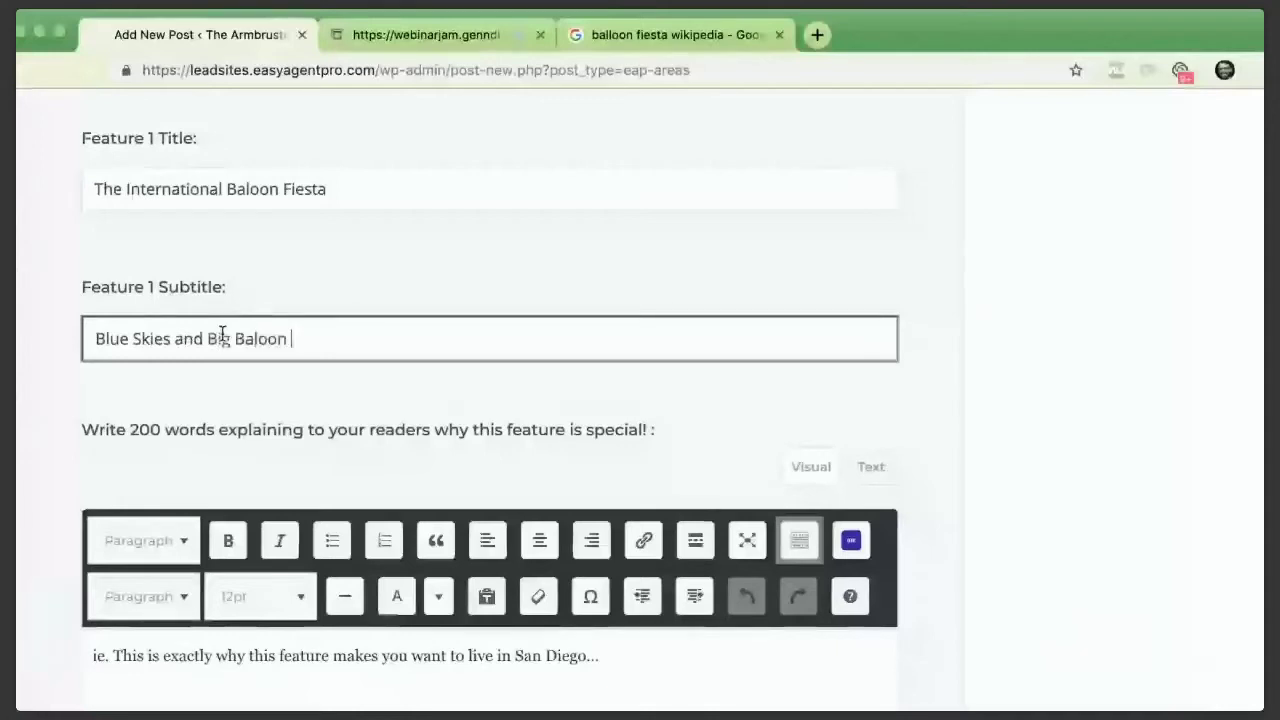
key("BackSpace")
type("s")
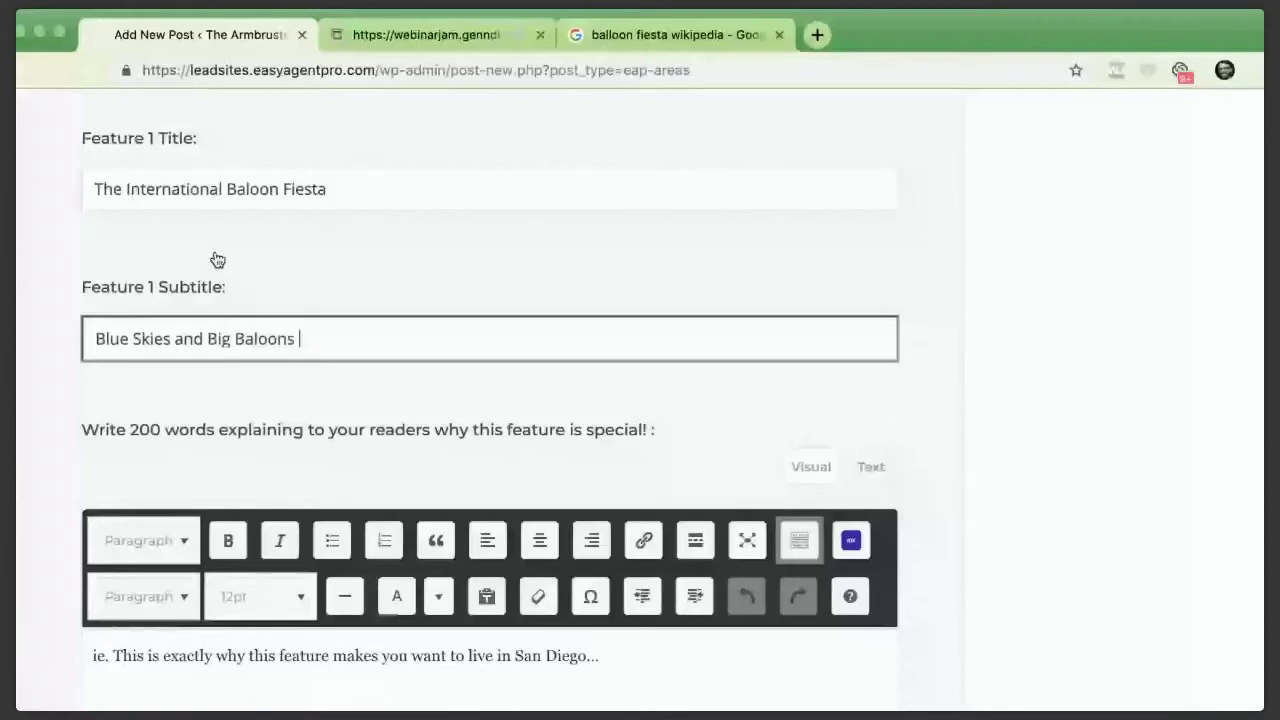
Paste the opening paragraph of the Albuquerque International Balloon Fiesta Wikipedia article into the Feature 1 description
key("ctrl+shift+Tab")
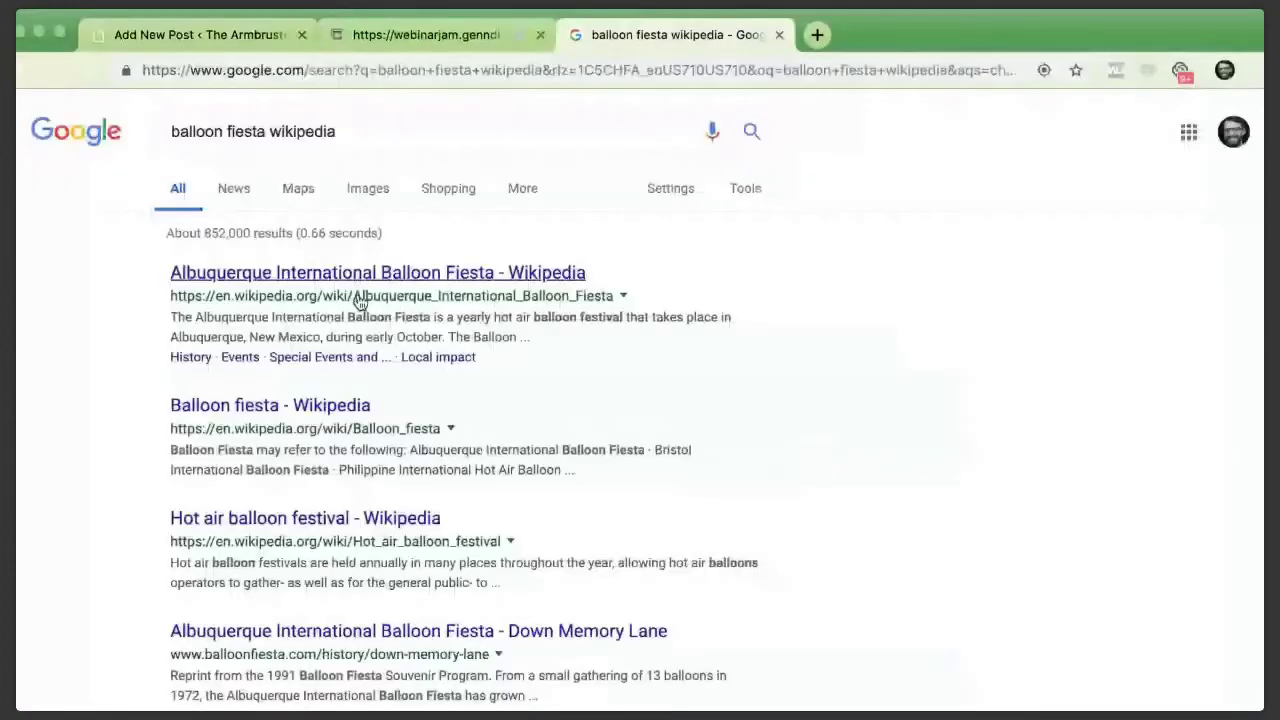
left_click(358, 299)
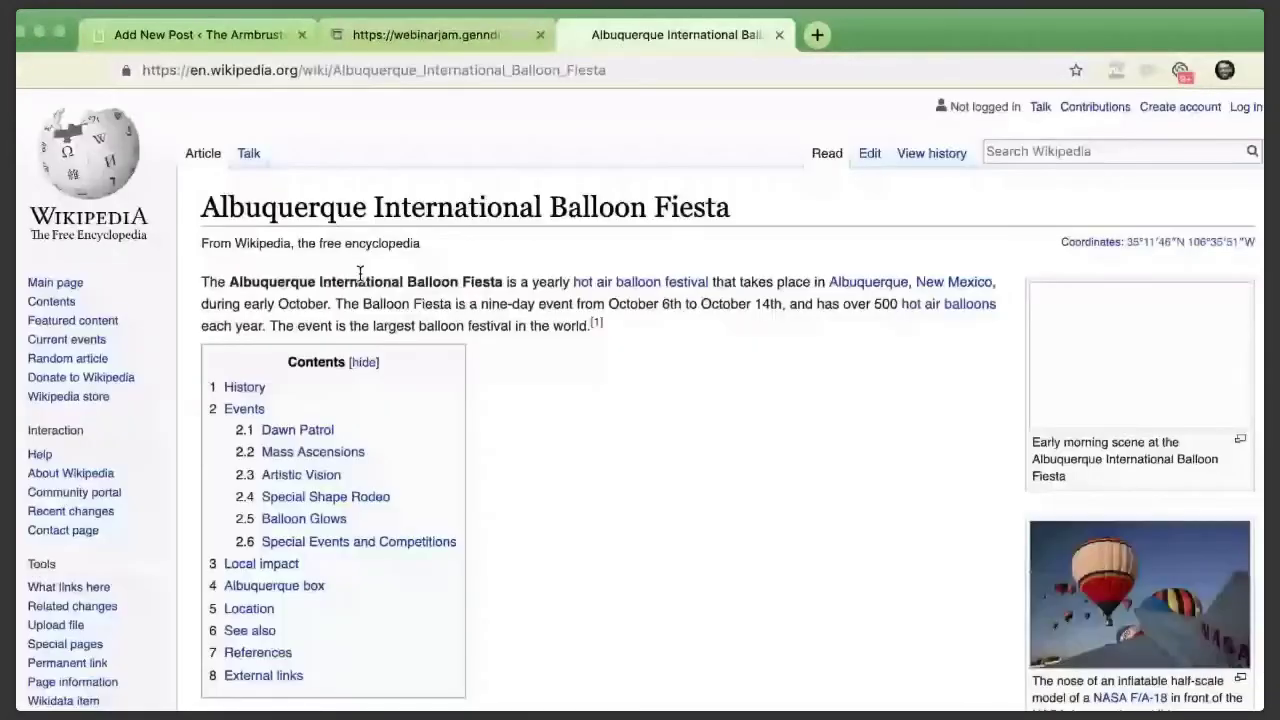
triple_click(214, 281)
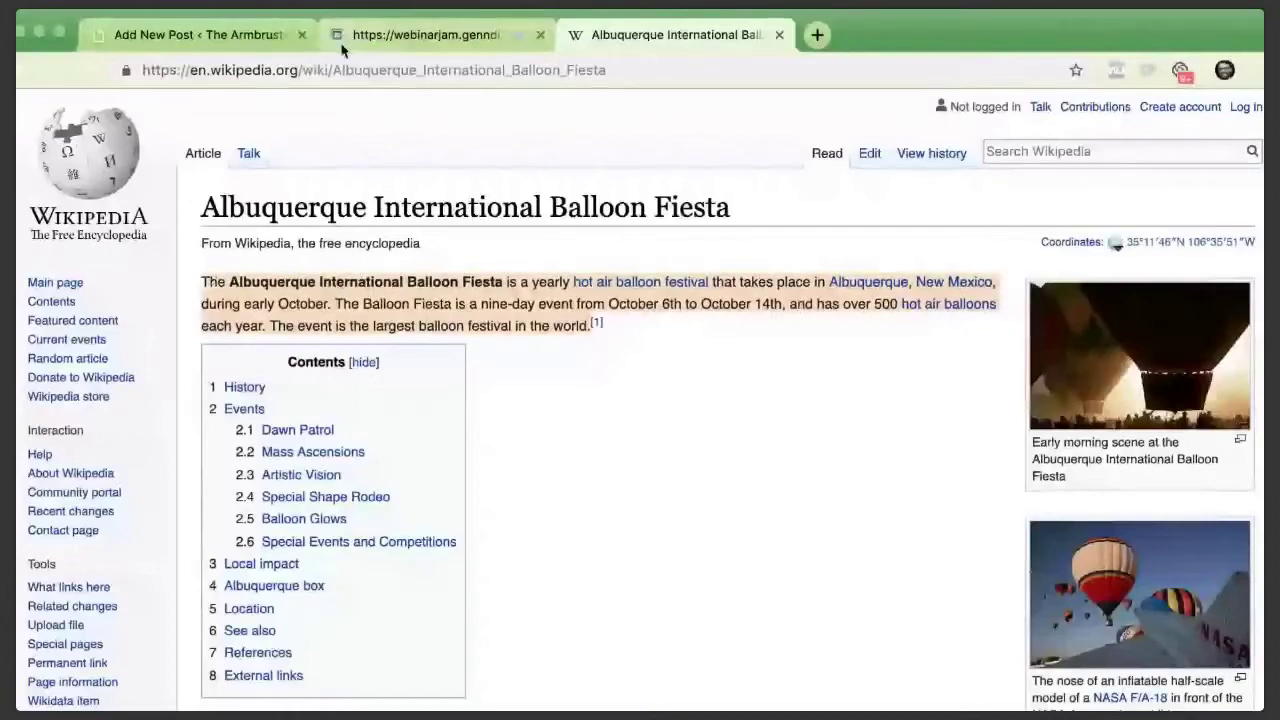
left_click(200, 34)
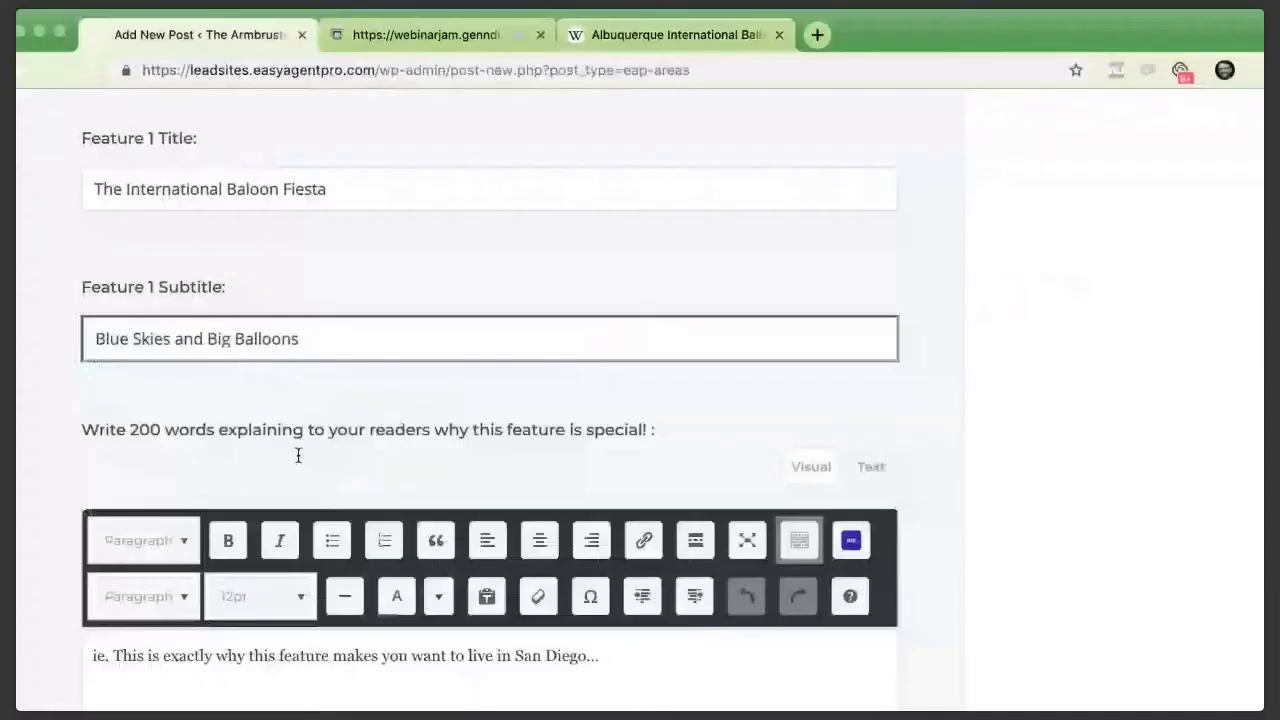
left_click(357, 660)
type("The Albuquerque International Balloon Fiesta is a yearly hot air balloon festival that takes place in Albuquerque, New Mexico, during early October. The Balloon Fiesta is a nine-day event from October 6th to October 14th, and has over 500 hot air balloonseach year. The event is the largest balloon festival in the world.")
scroll(357, 430, "down", 3)
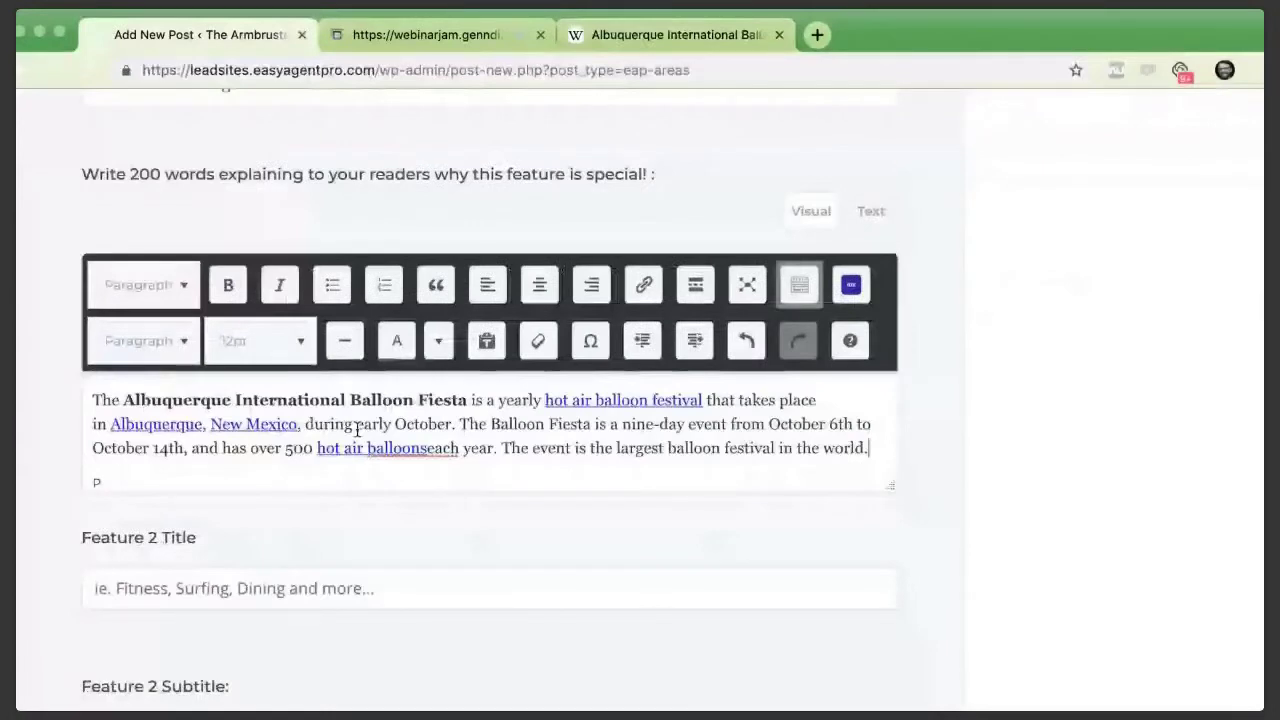
Enter "New Mexico United" as the Feature 2 title and "The New Team In Towm" as its subtitle
scroll(370, 430, "down", 3)
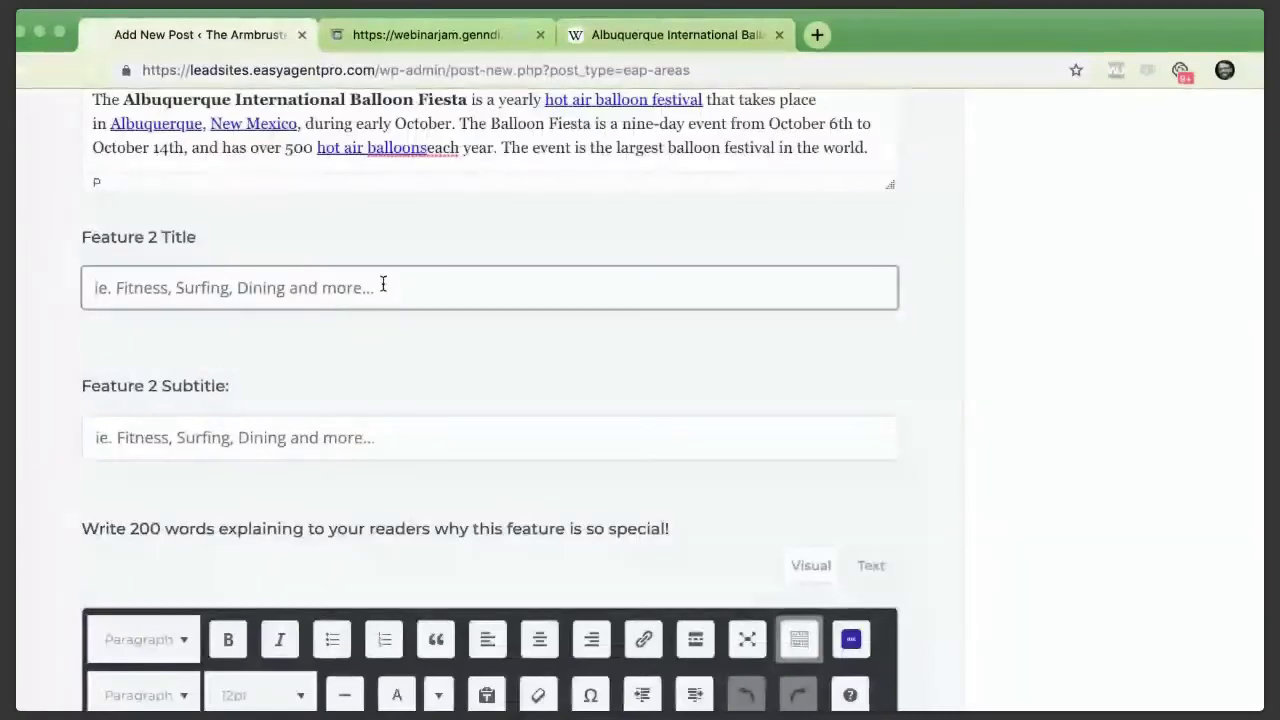
type("New Mexico United")
left_click(331, 437)
type("The ")
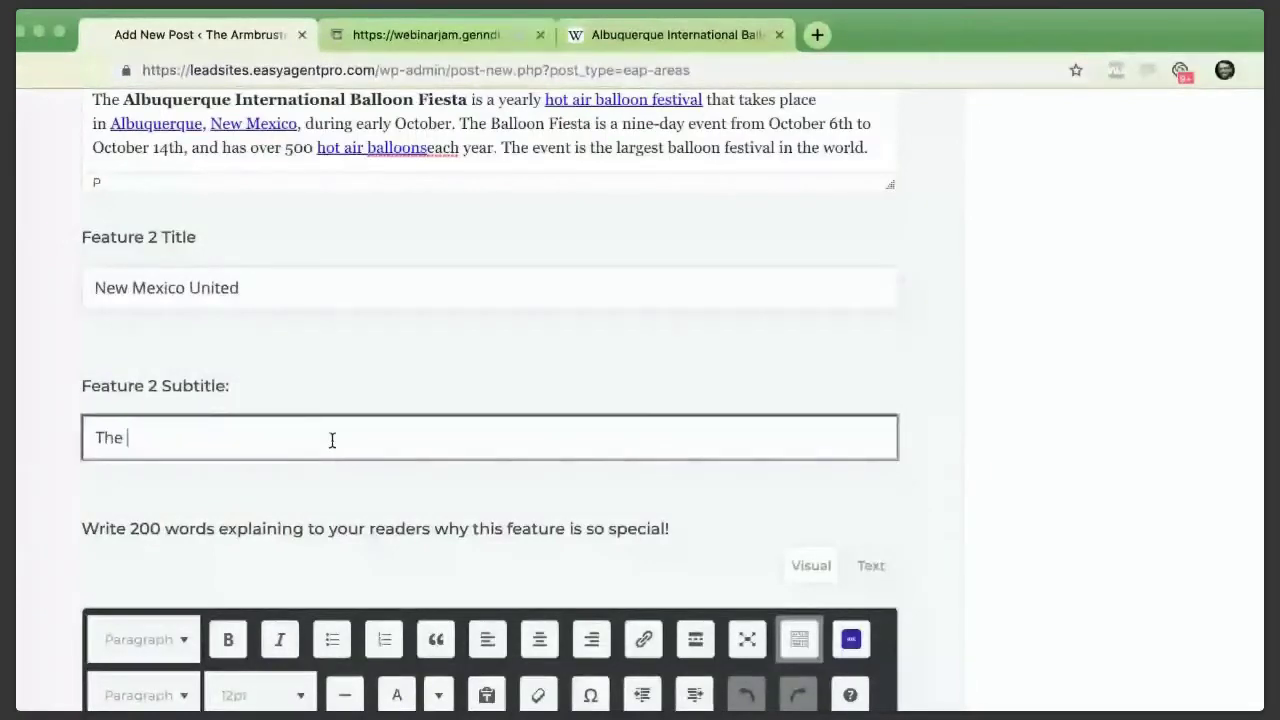
type("New Tea")
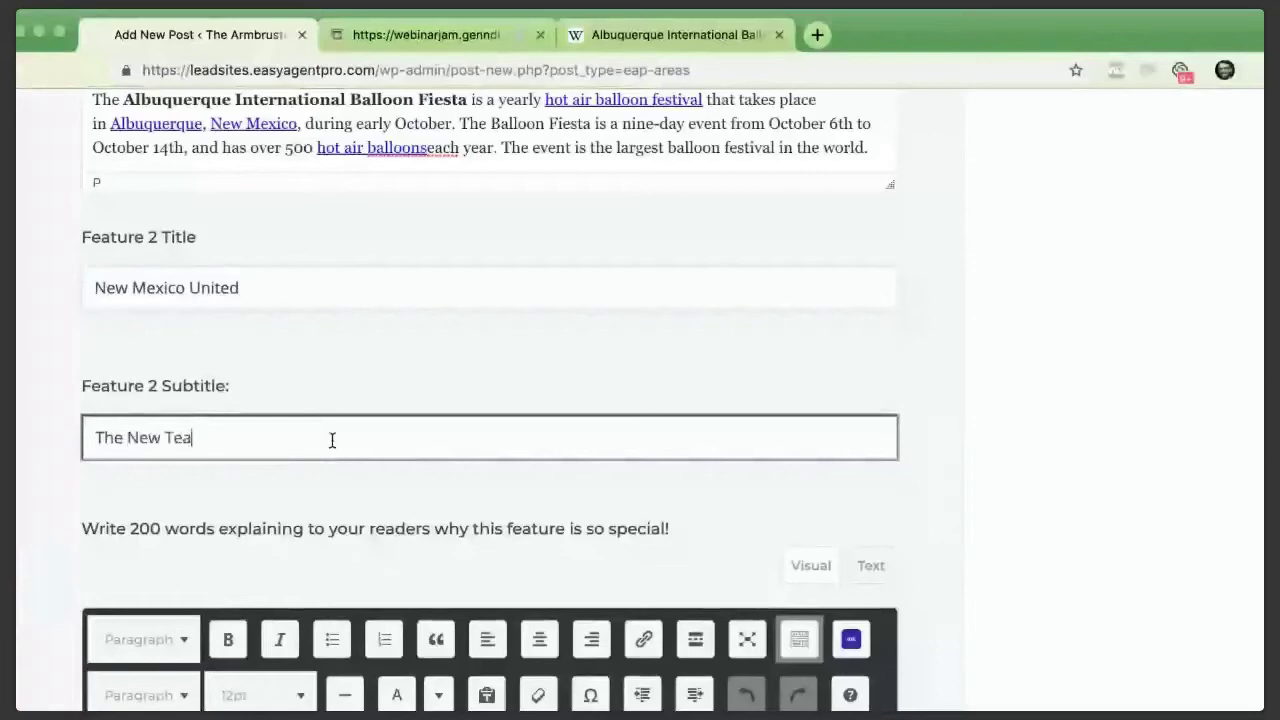
type("m In Towm")
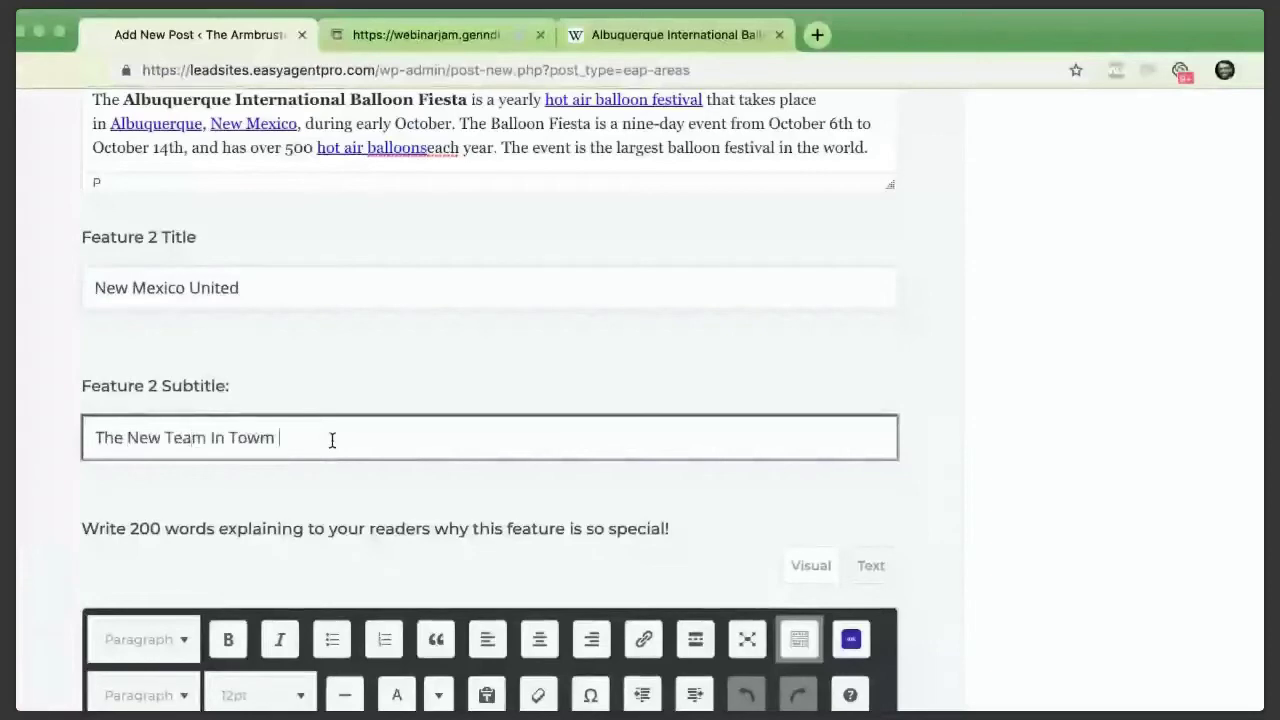
Look up the New Mexico United Wikipedia article and copy the first paragraph of its History section for the neighborhood page
scroll(320, 430, "down", 5)
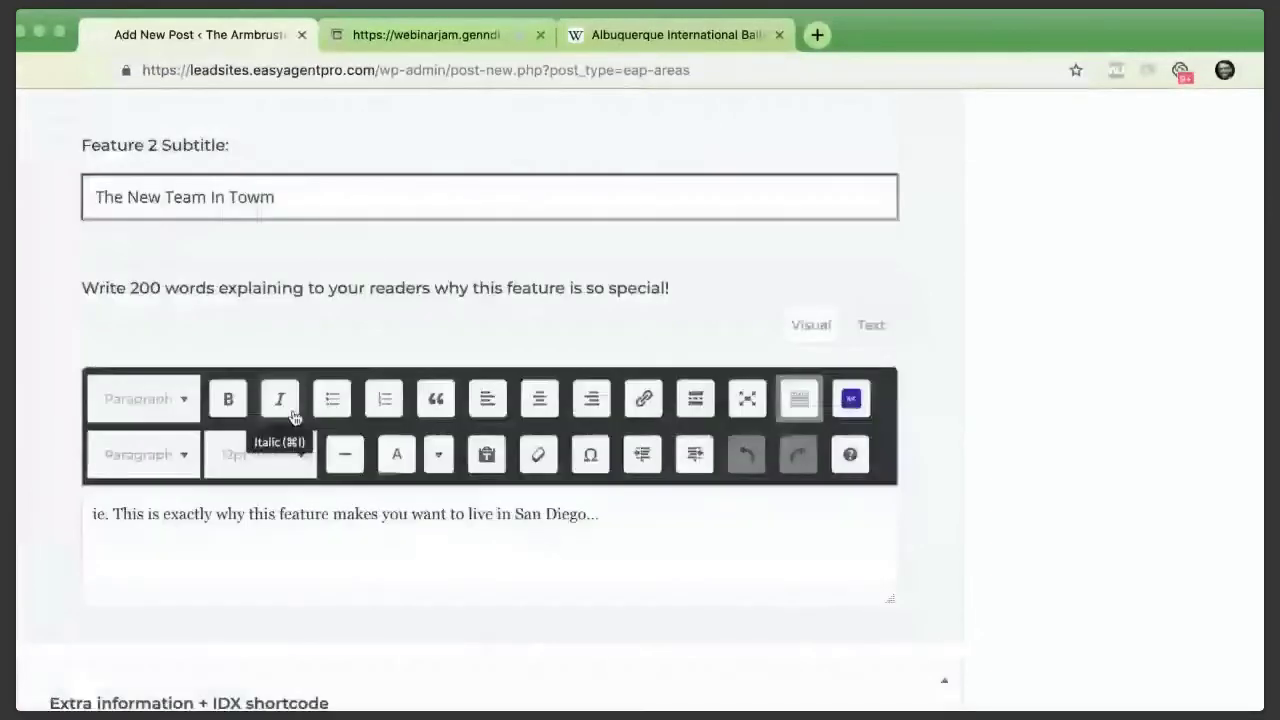
left_click(675, 34)
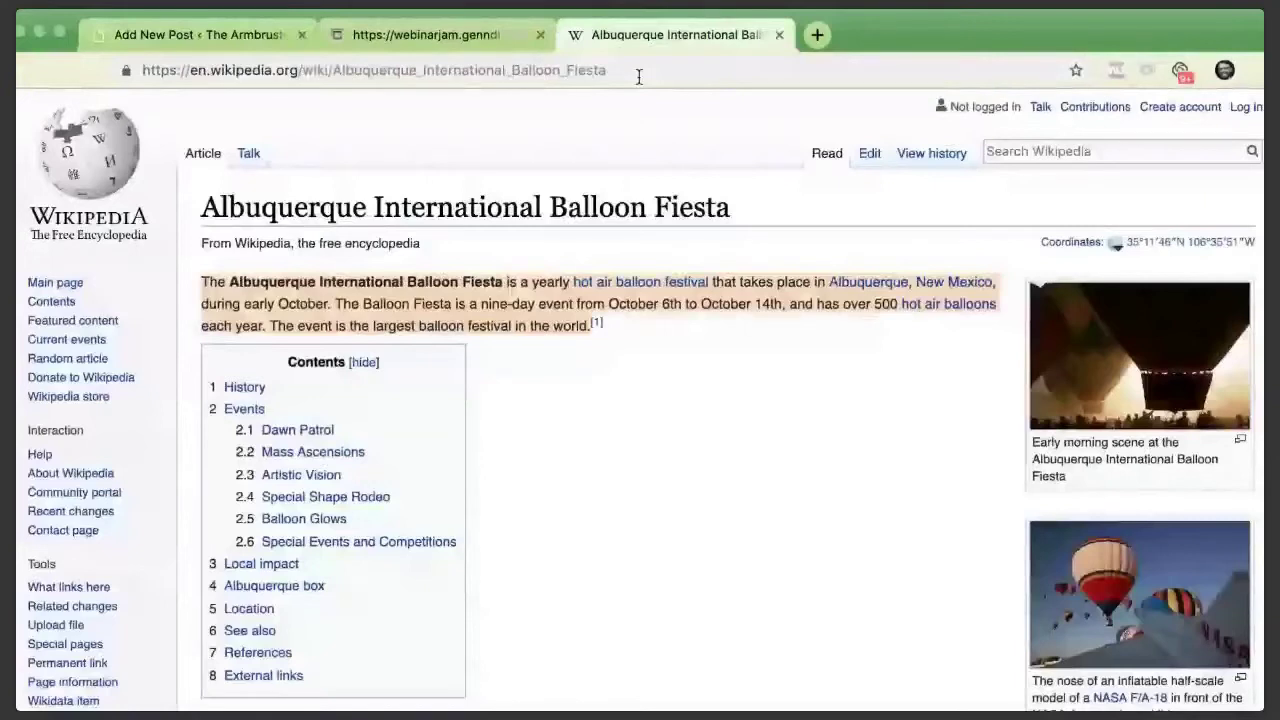
left_click(638, 70)
type("newmexico united wi")
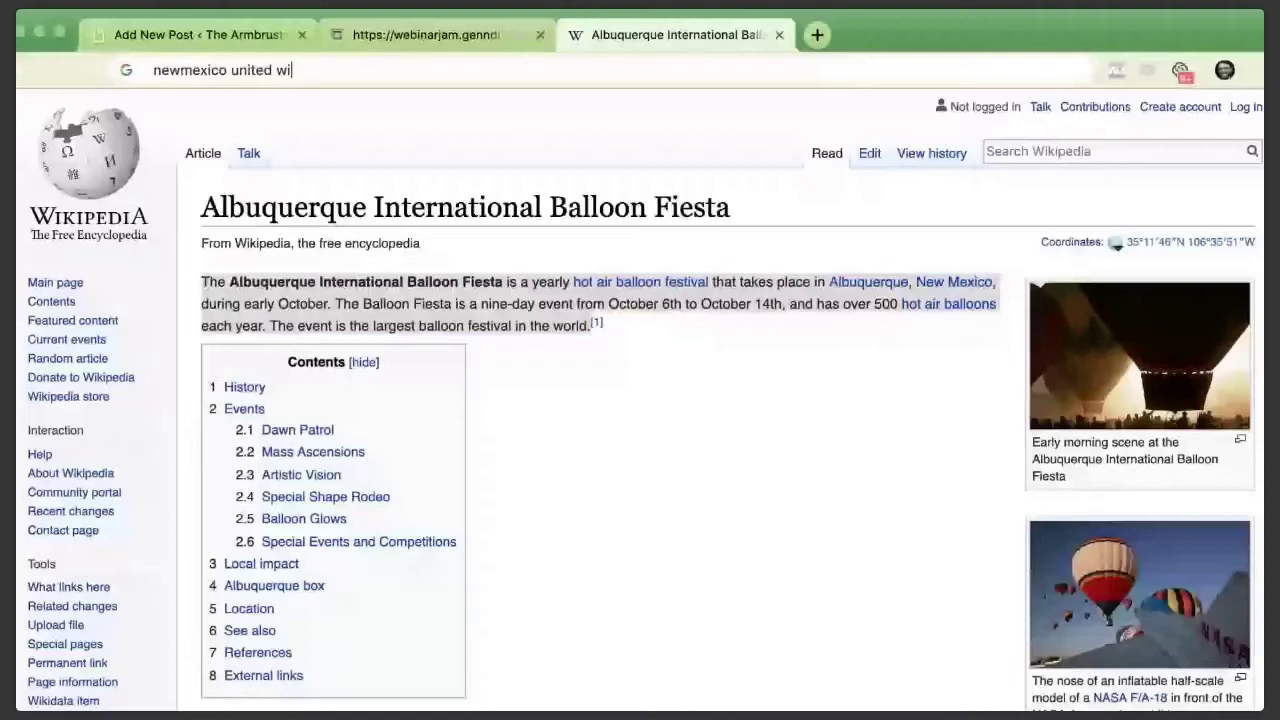
key("Return")
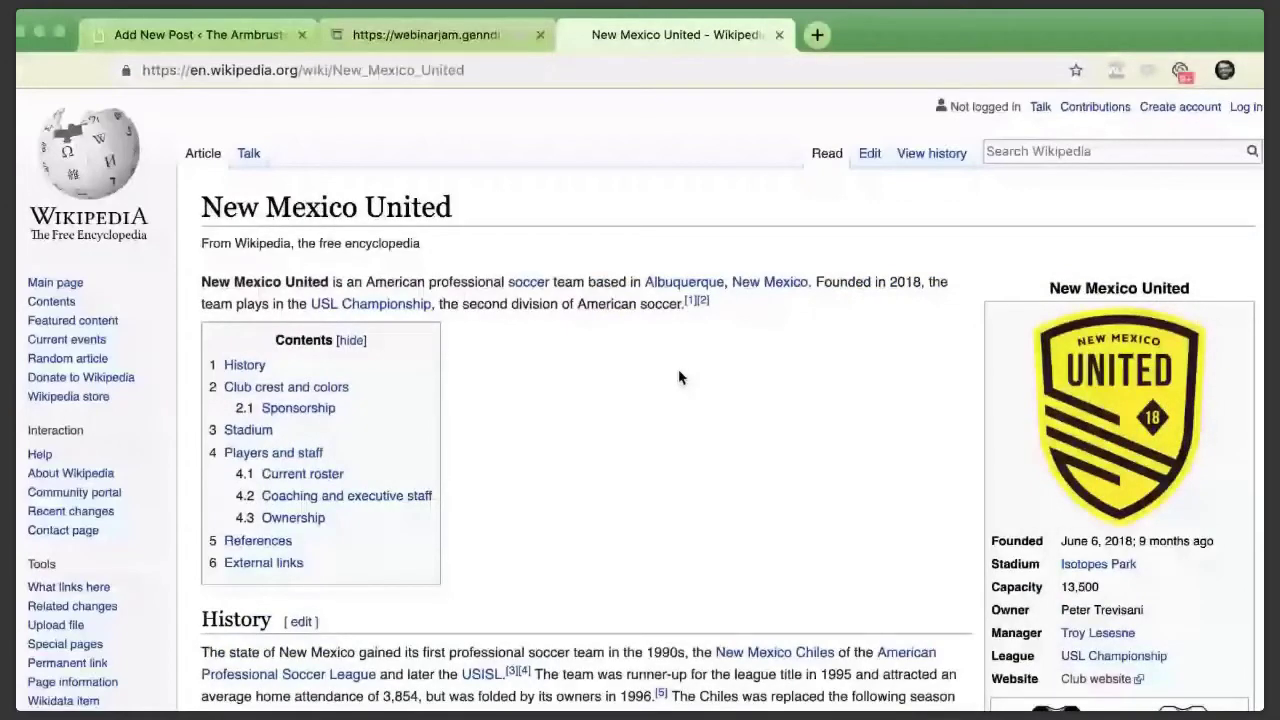
scroll(679, 377, "down", 5)
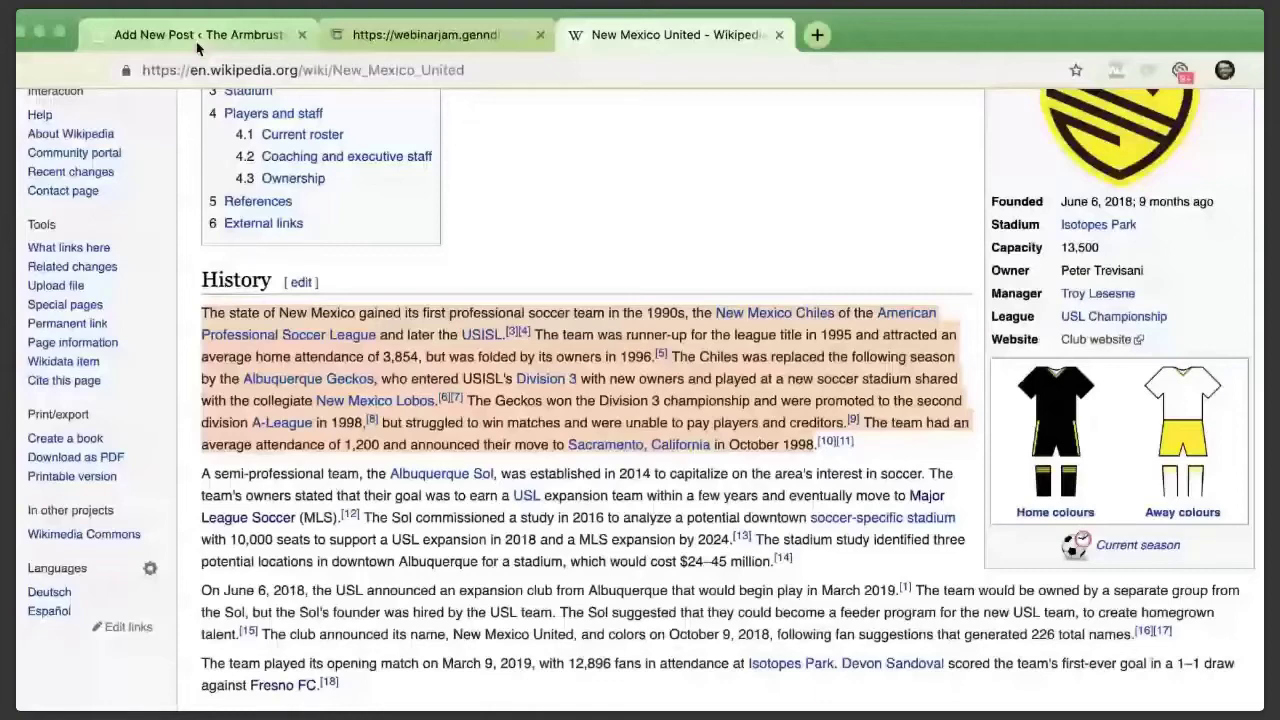
left_click(196, 41)
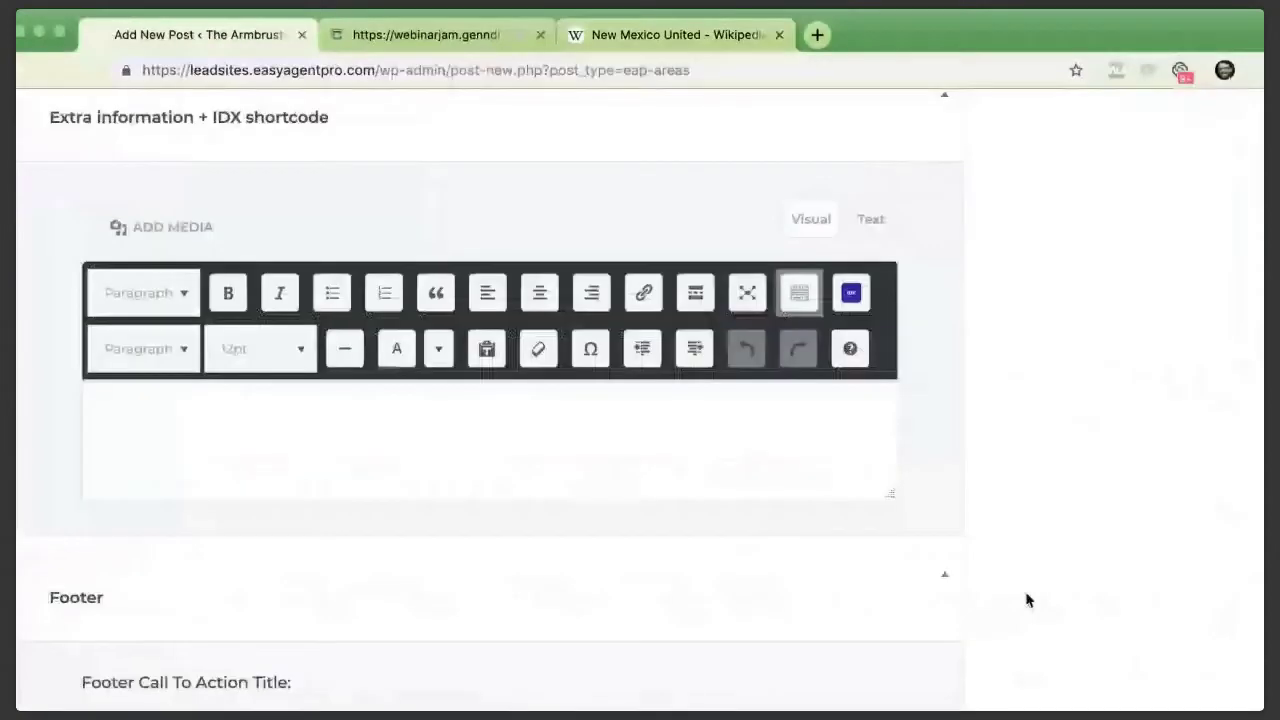
Review the Feature 1 and Feature 2 content, the SEO score, and the Extra information + IDX shortcode section
scroll(1027, 600, "up", 5)
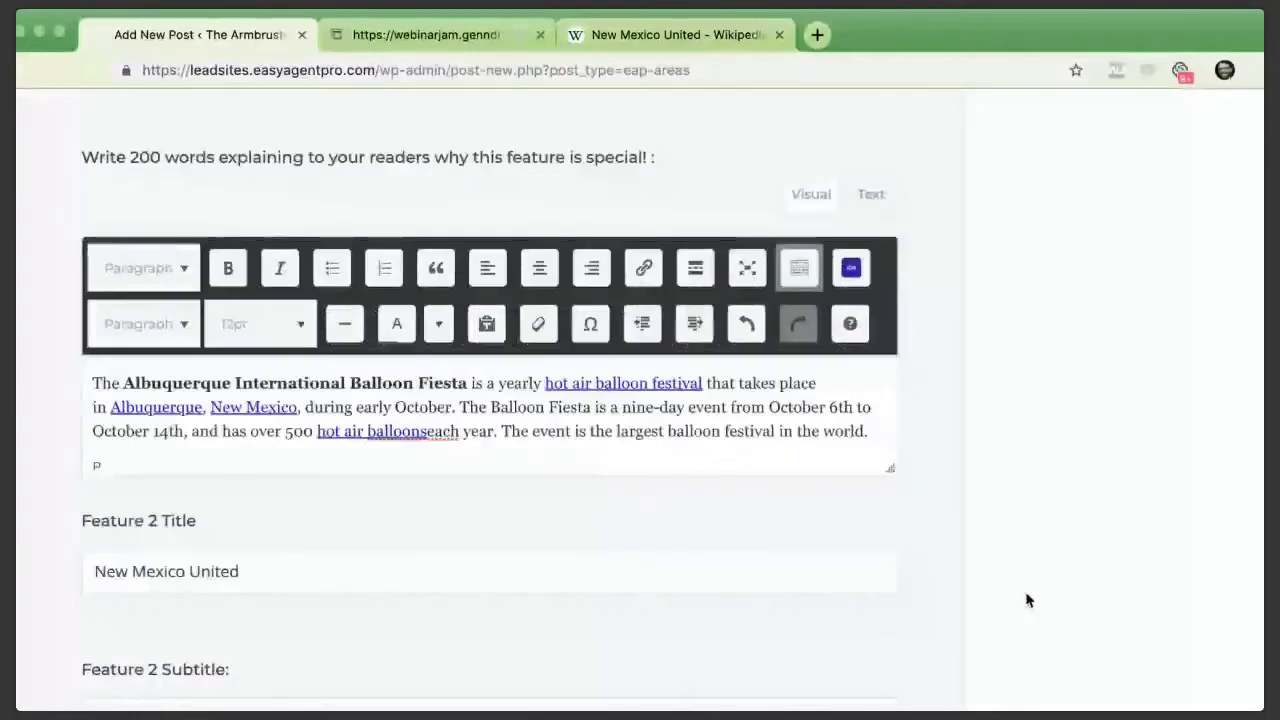
scroll(1027, 600, "down", 5)
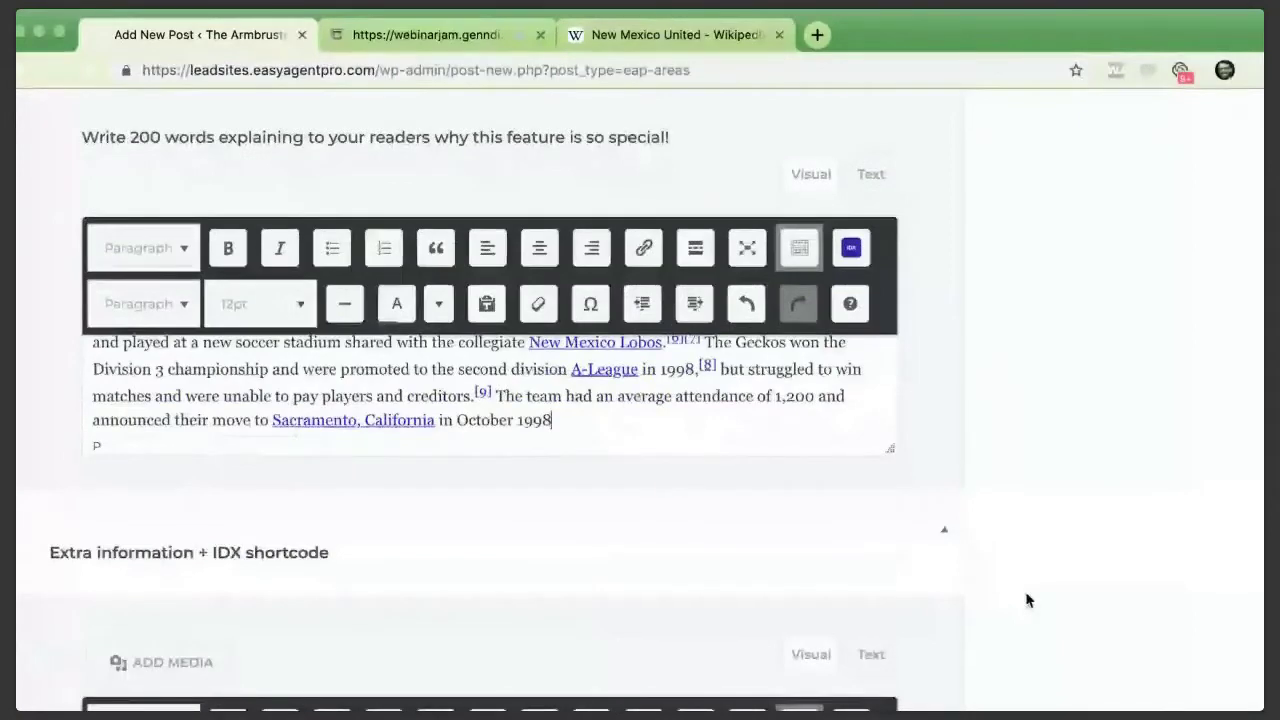
scroll(1027, 600, "up", 5)
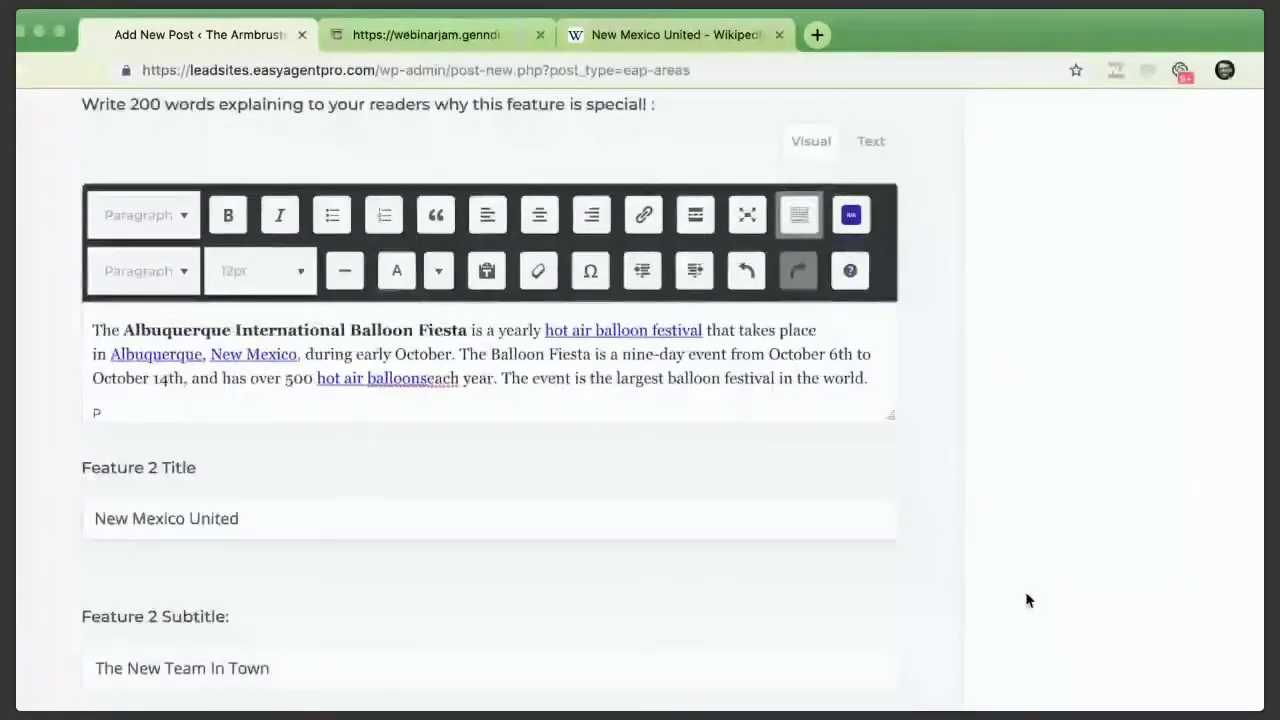
scroll(1027, 598, "up", 10)
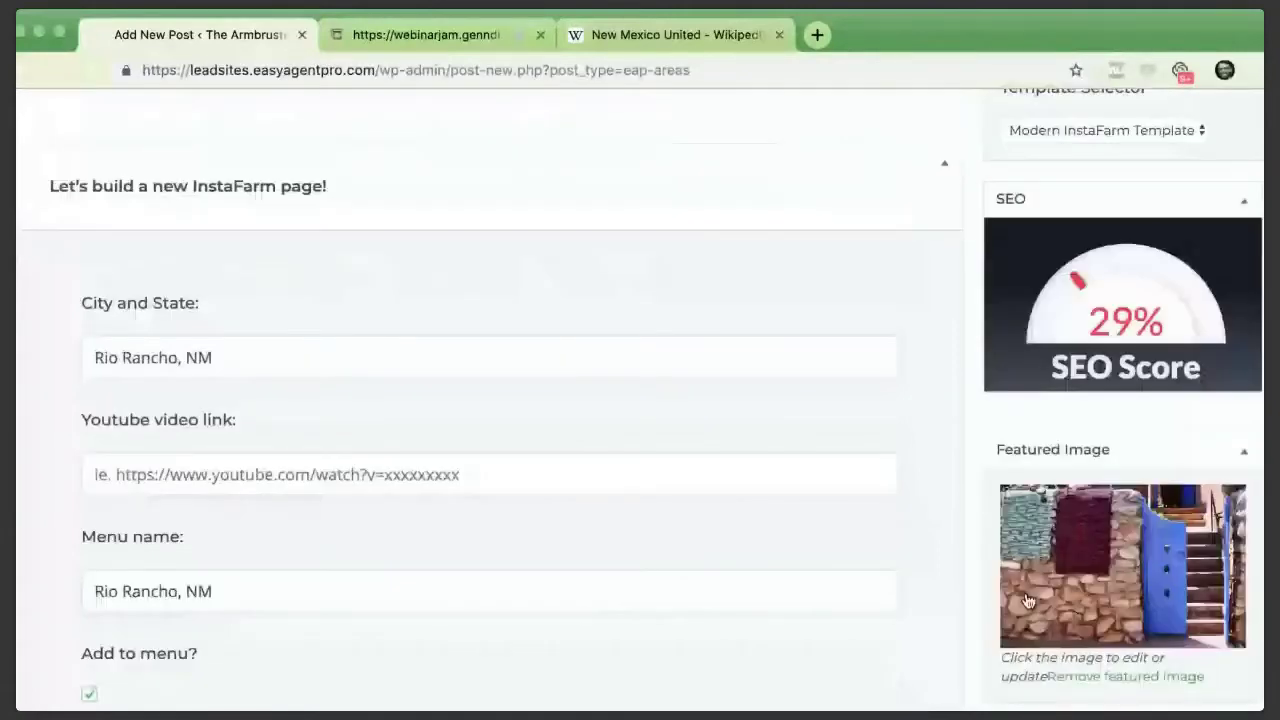
scroll(1183, 328, "down", 1)
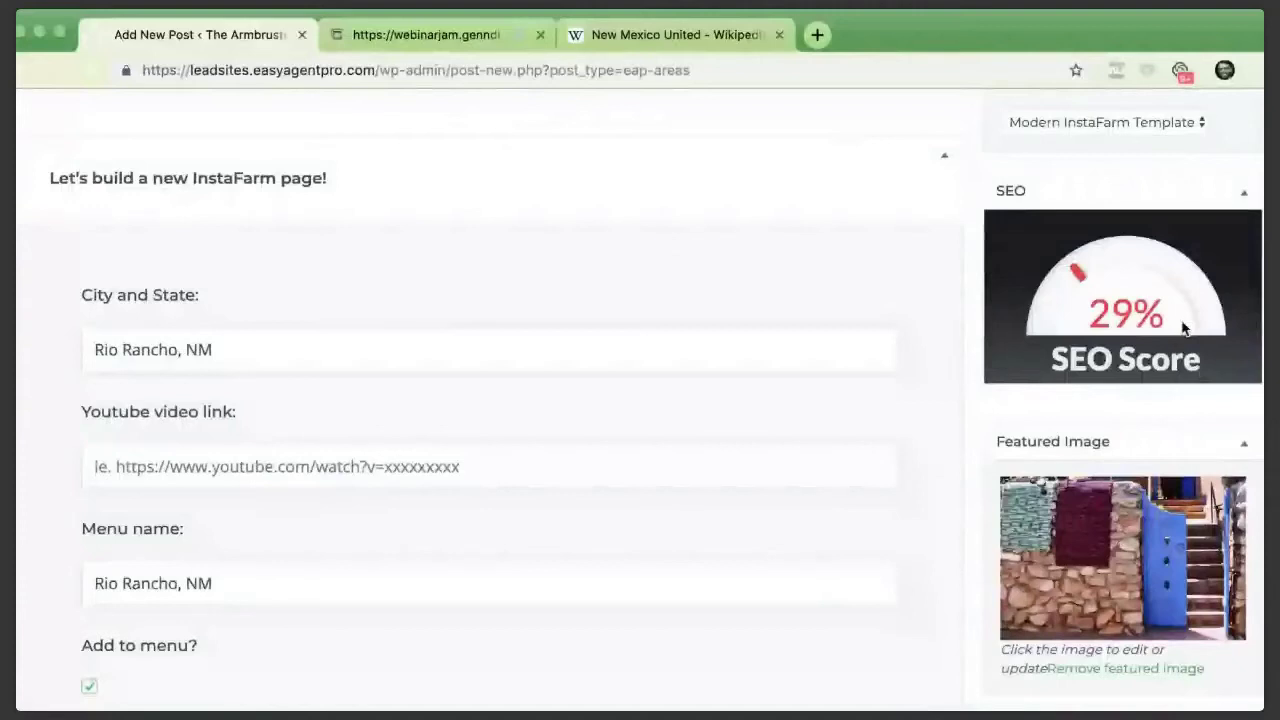
scroll(425, 279, "down", 15)
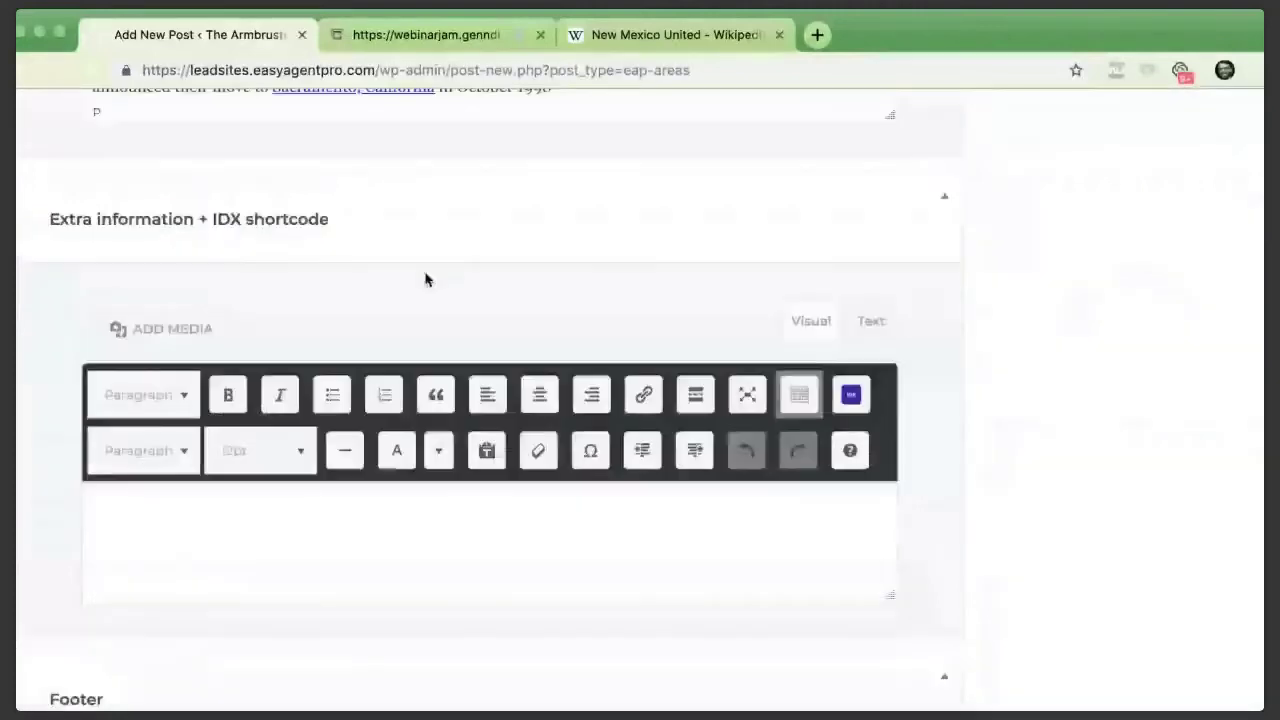
scroll(271, 360, "up", 2)
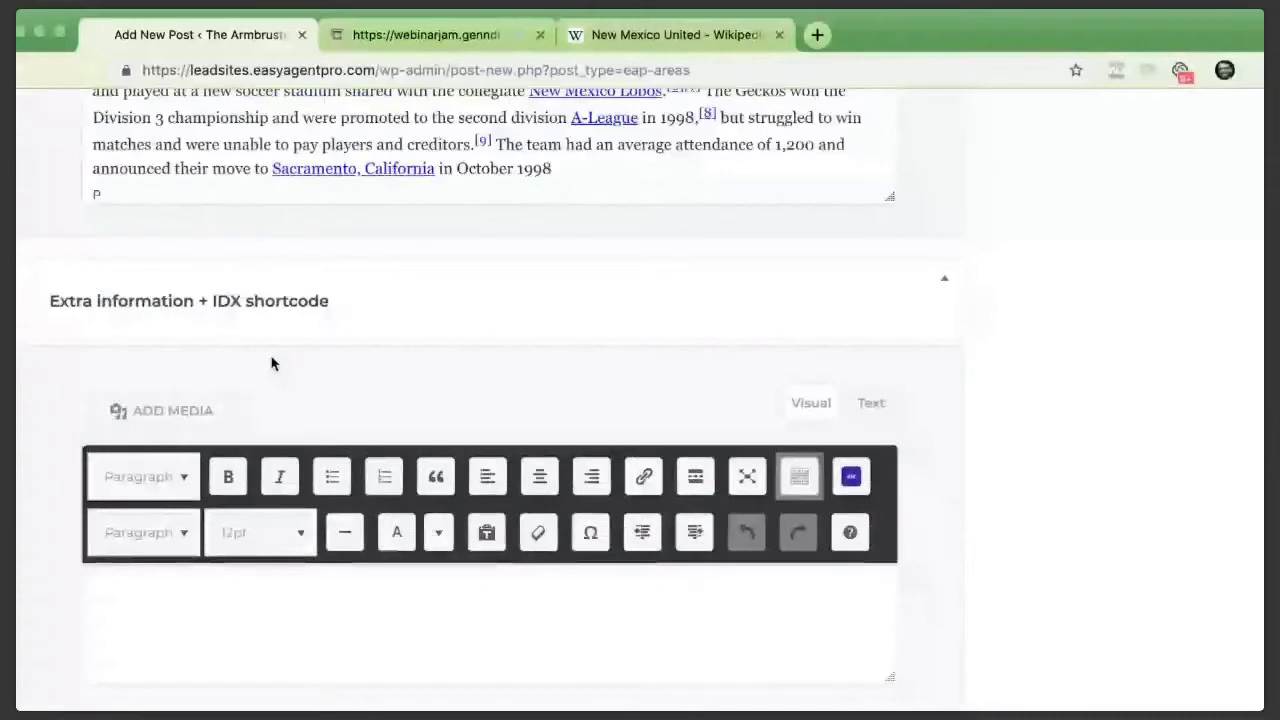
left_click_drag(352, 307, 354, 311)
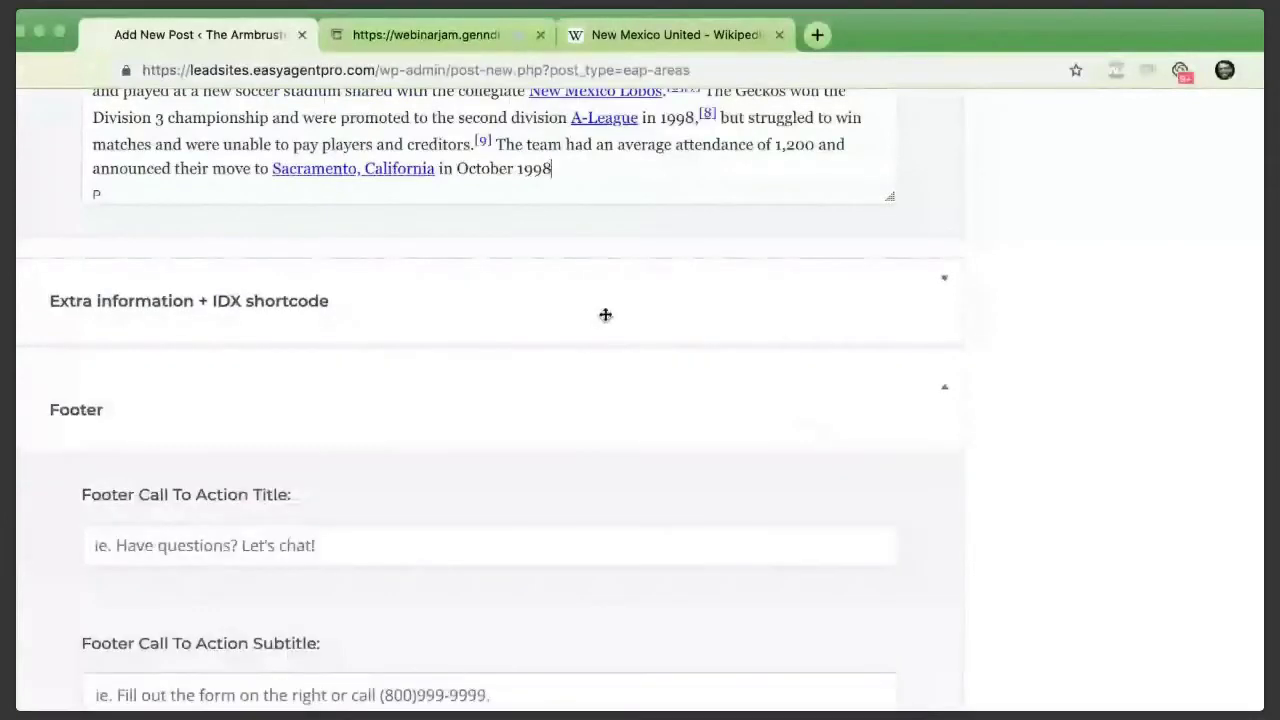
left_click(605, 315)
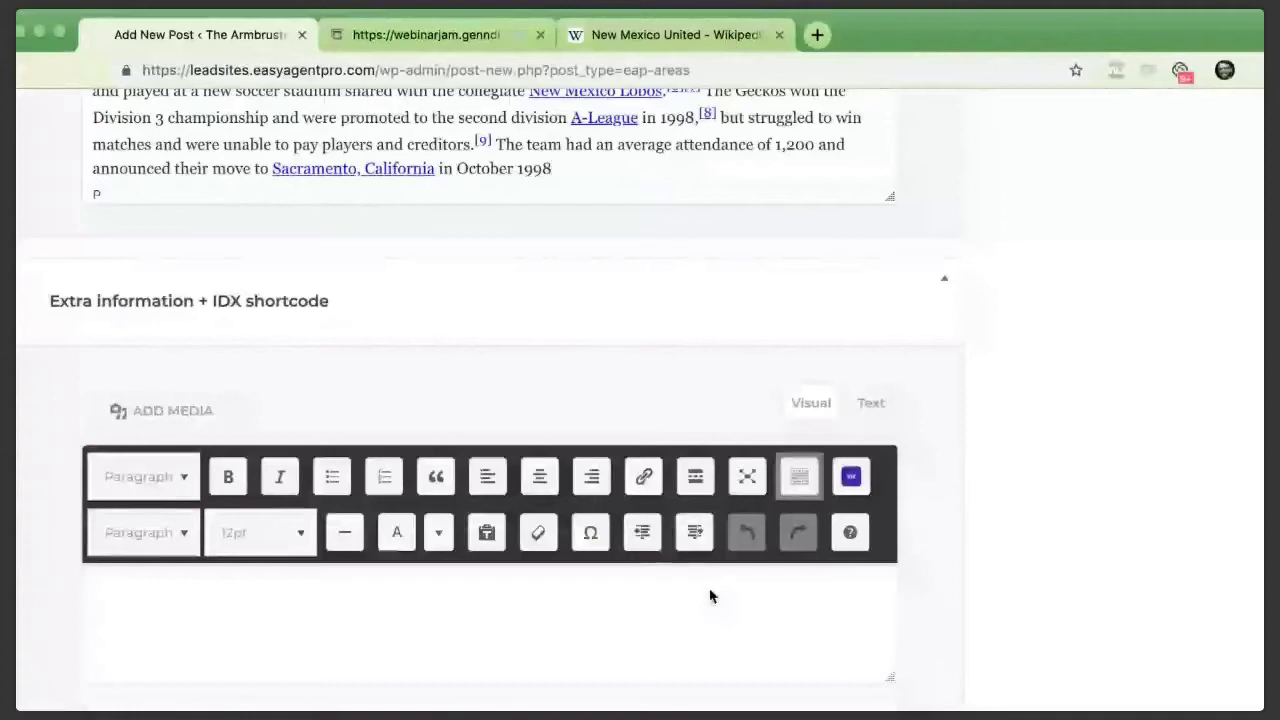
Generate an IDX listing gallery shortcode of type Listing Report for the Auburn market and copy it to the clipboard
scroll(851, 455, "down", 1)
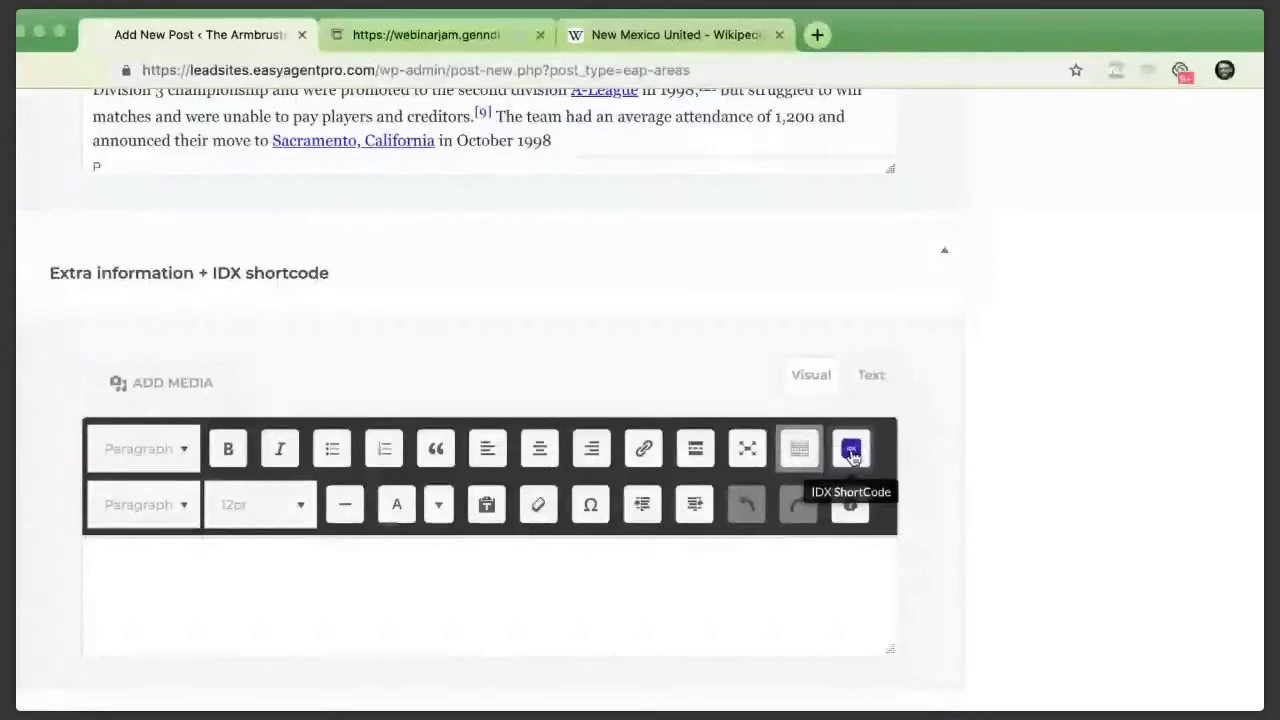
left_click(851, 455)
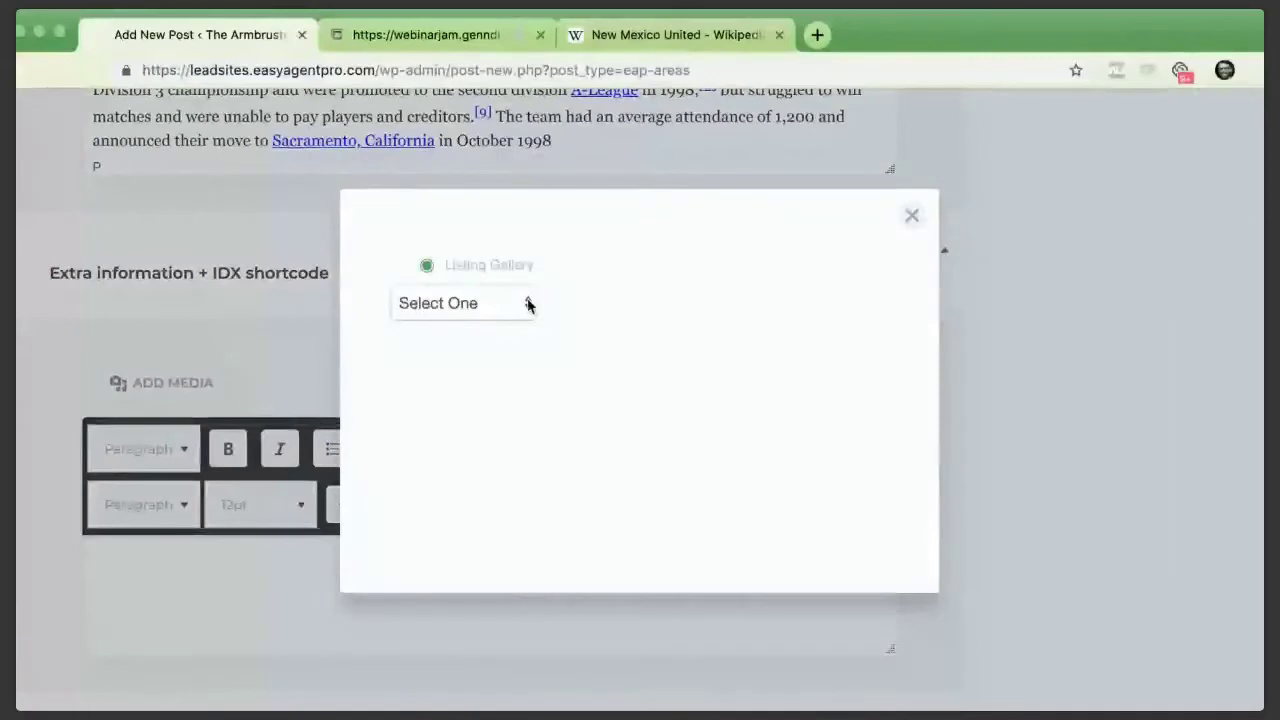
left_click(528, 303)
left_click(471, 334)
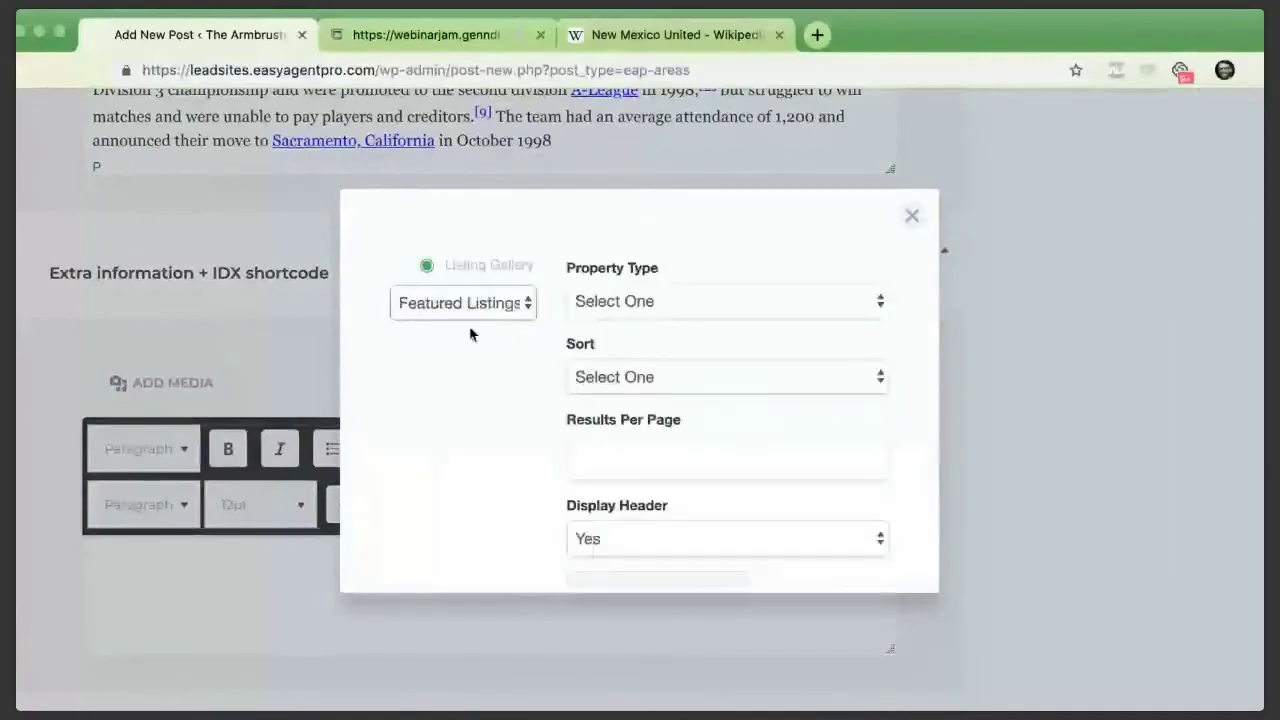
key("Down")
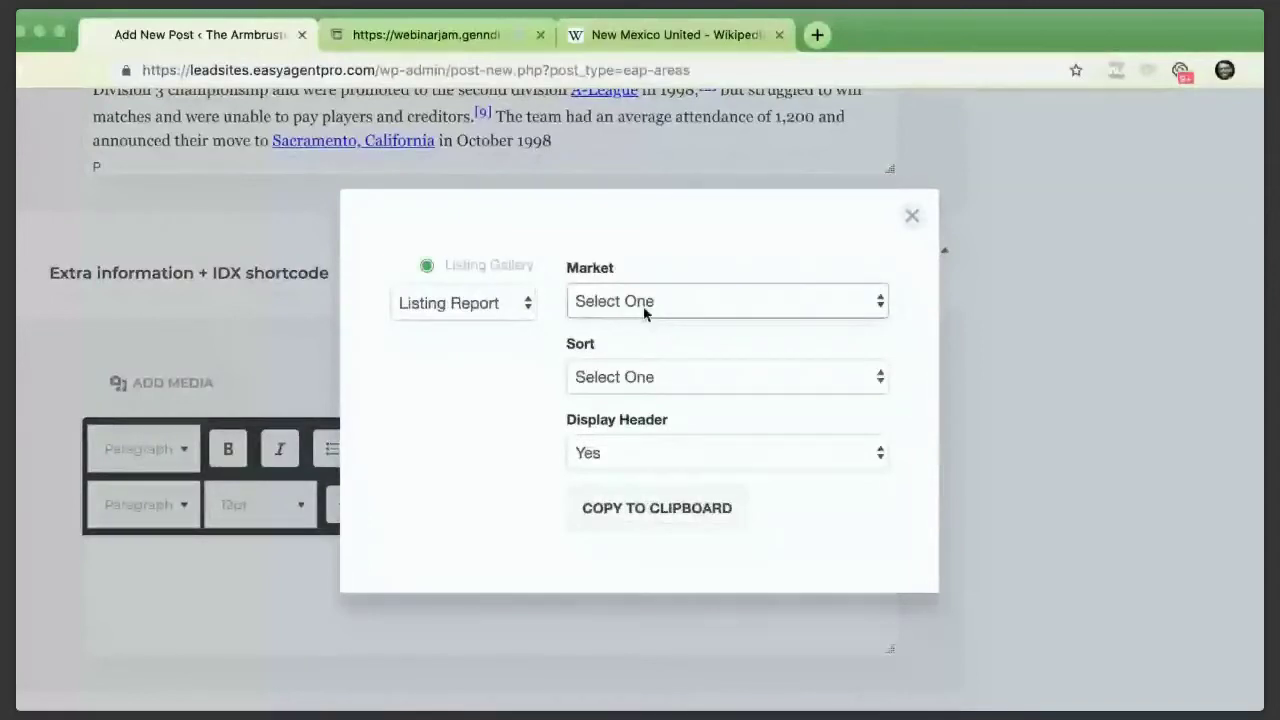
key("Down")
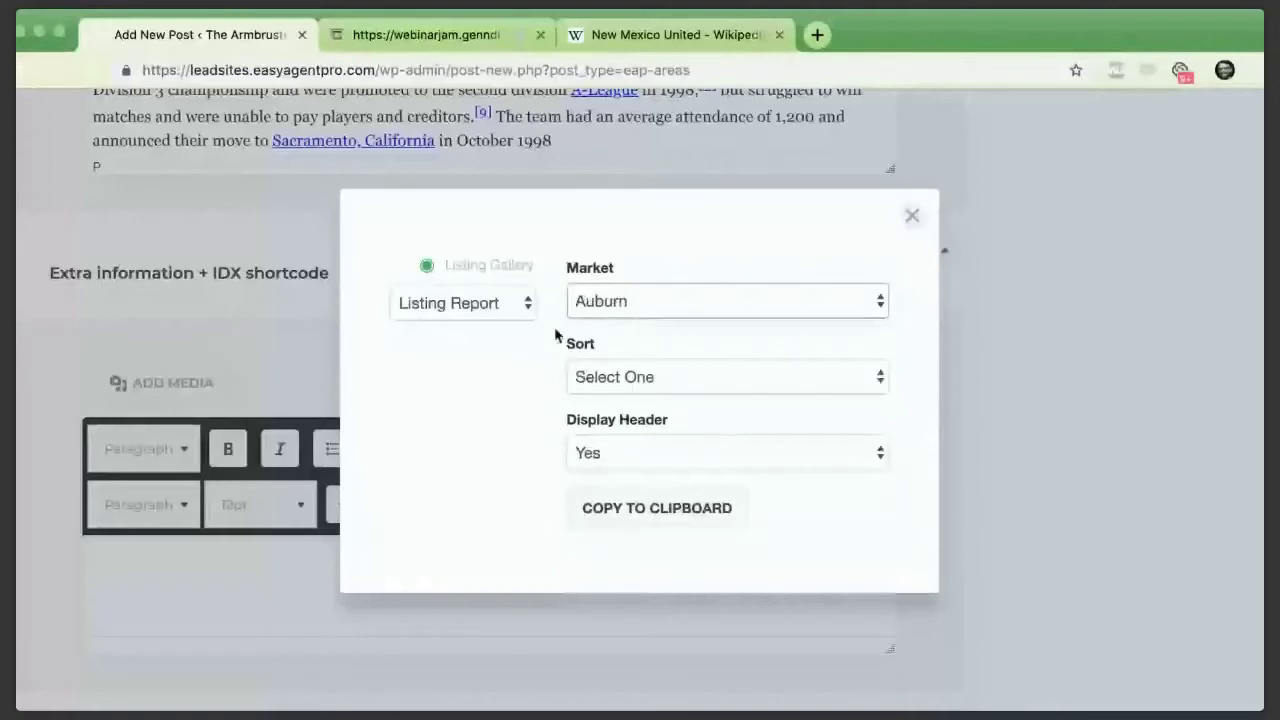
left_click(685, 530)
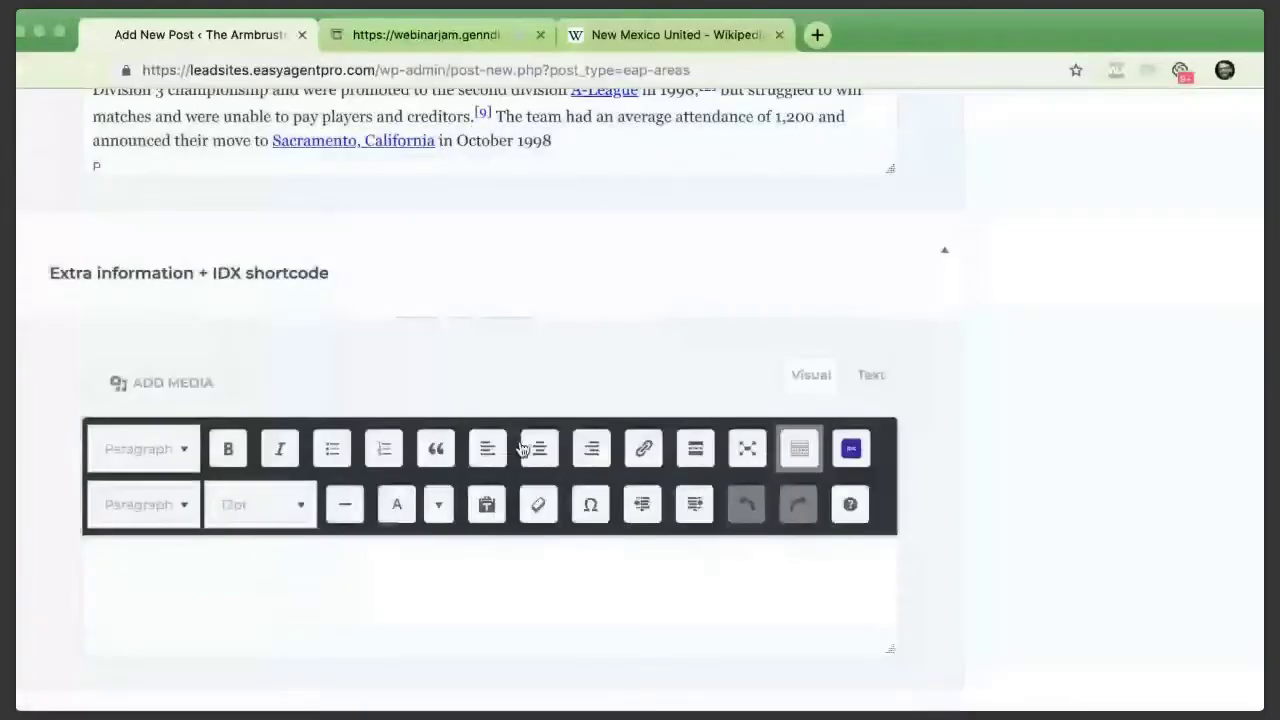
Place the cursor in the Extra information + IDX shortcode editor and look over that section
scroll(522, 449, "up", 3)
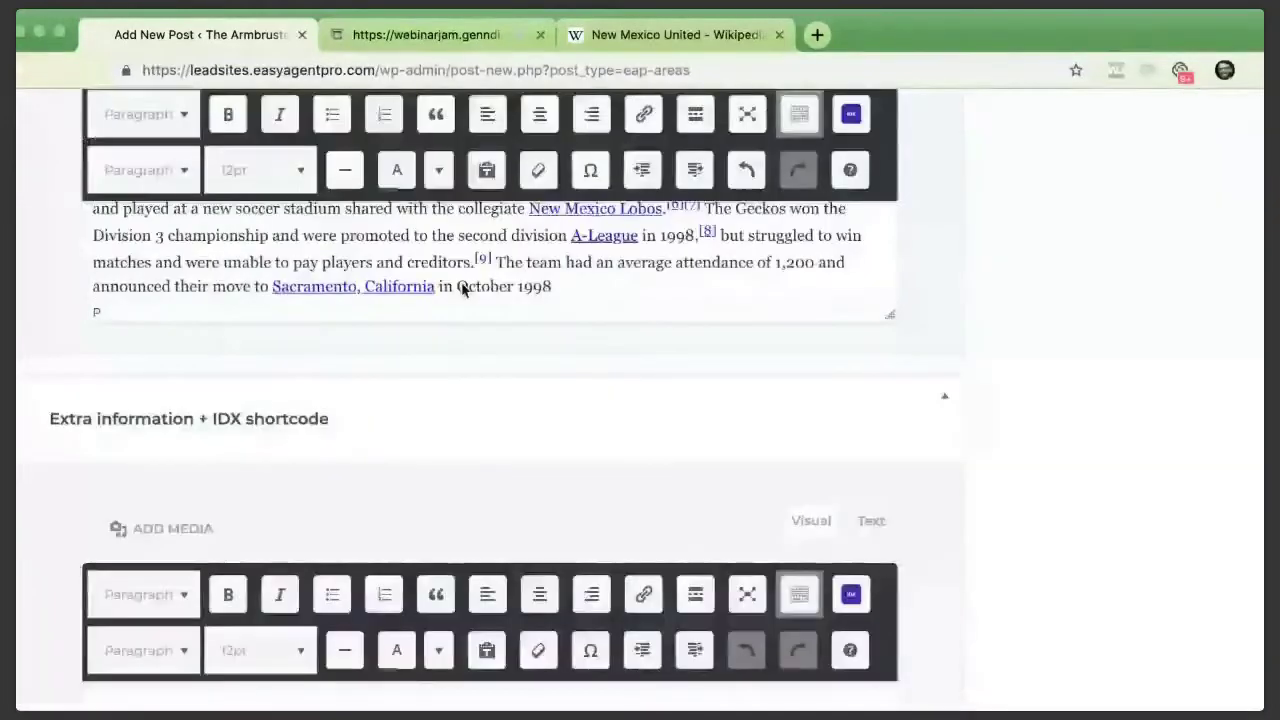
scroll(475, 330, "down", 8)
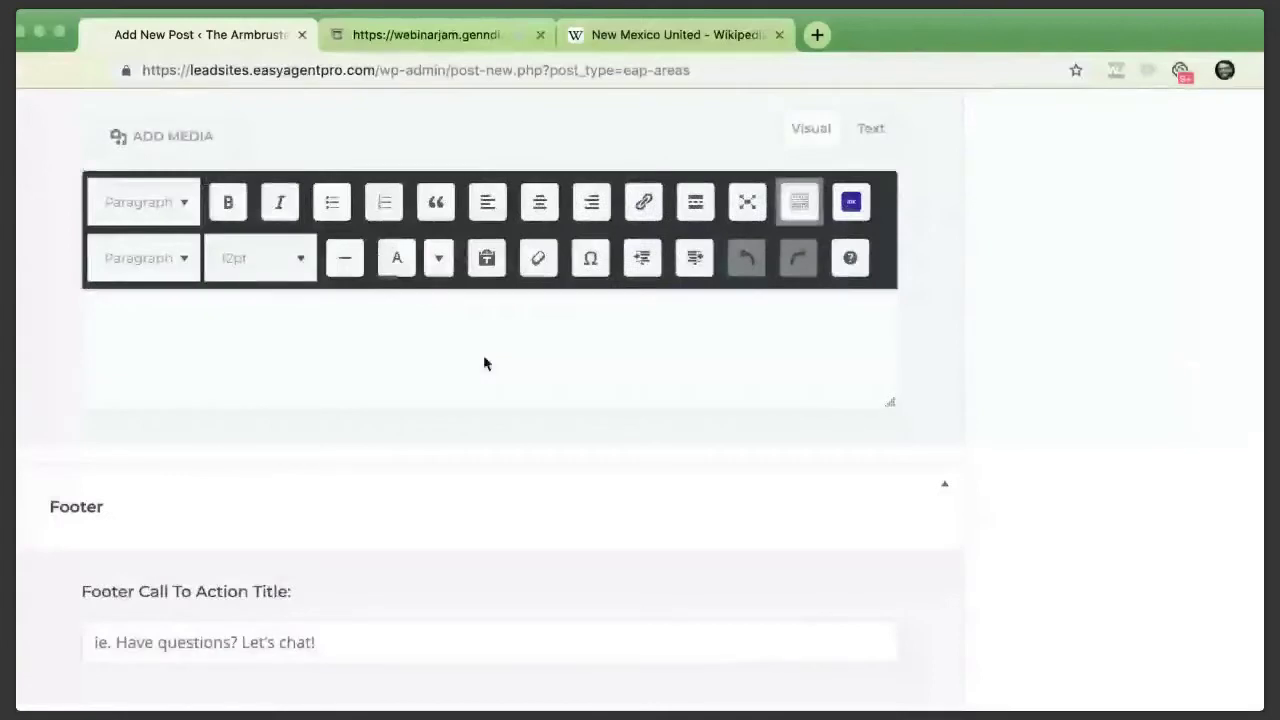
left_click(265, 332)
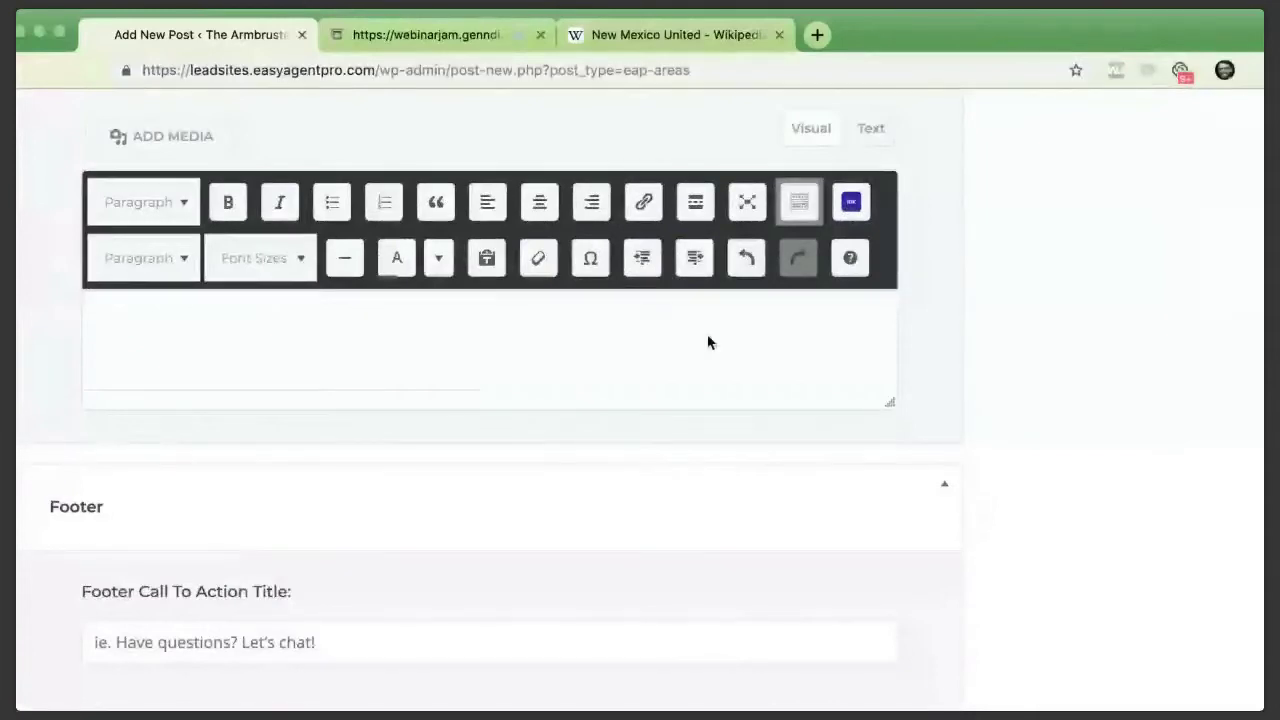
scroll(707, 342, "down", 1)
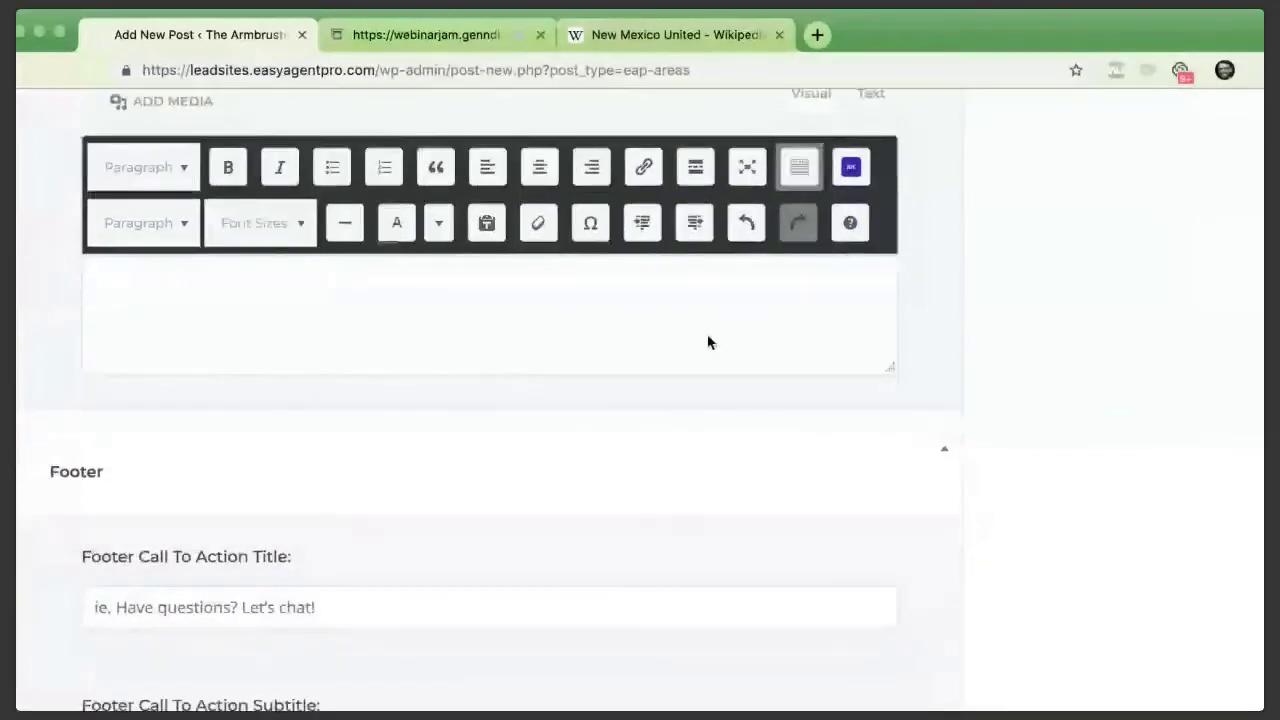
scroll(980, 264, "up", 3)
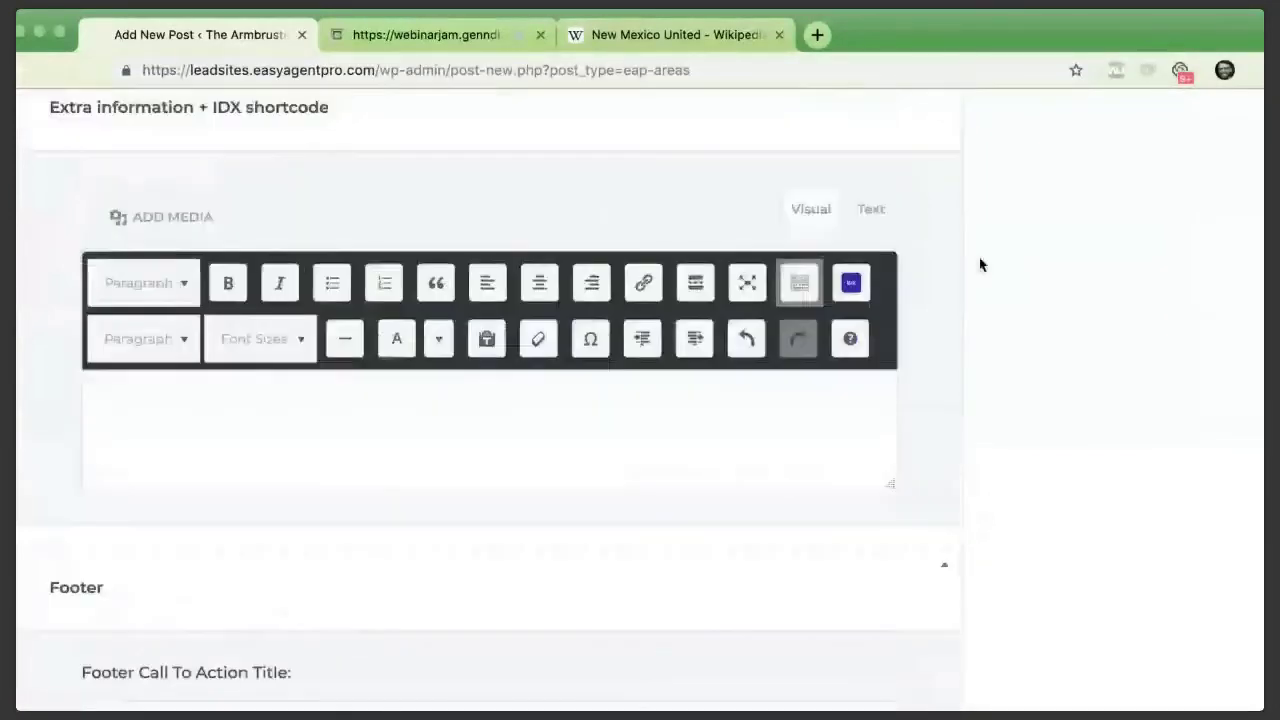
scroll(980, 264, "up", 2)
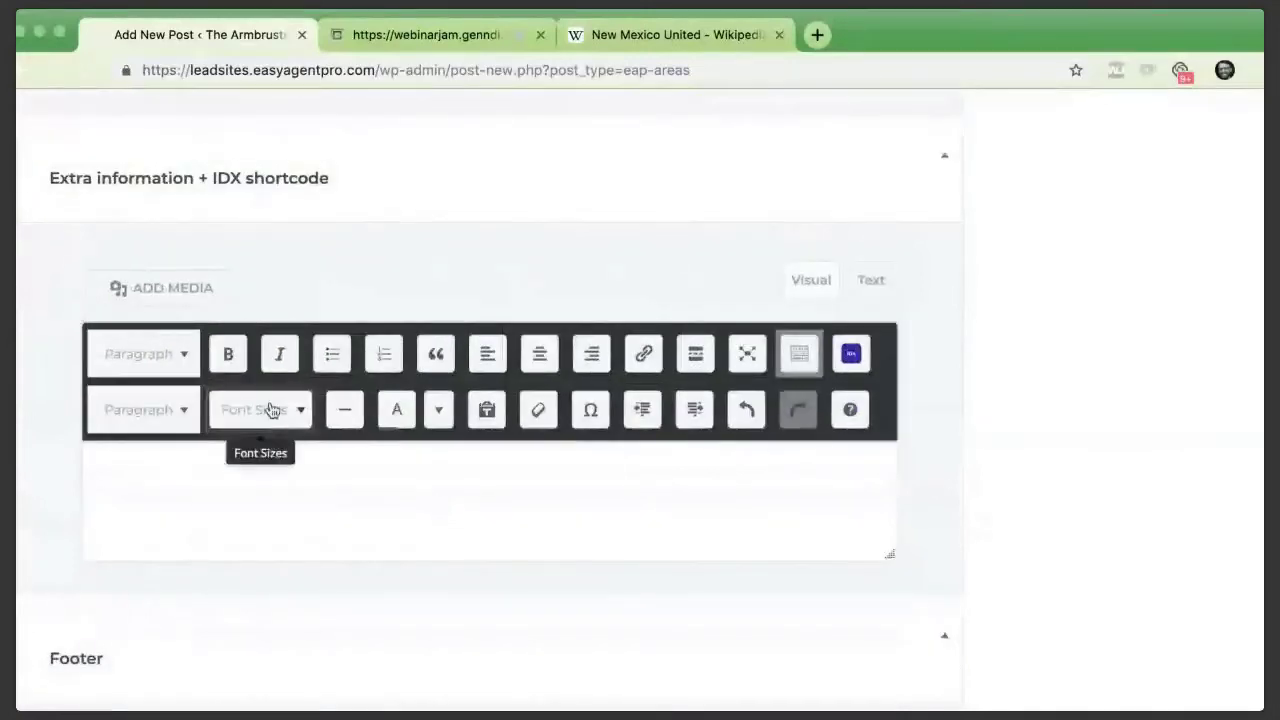
scroll(204, 345, "down", 3)
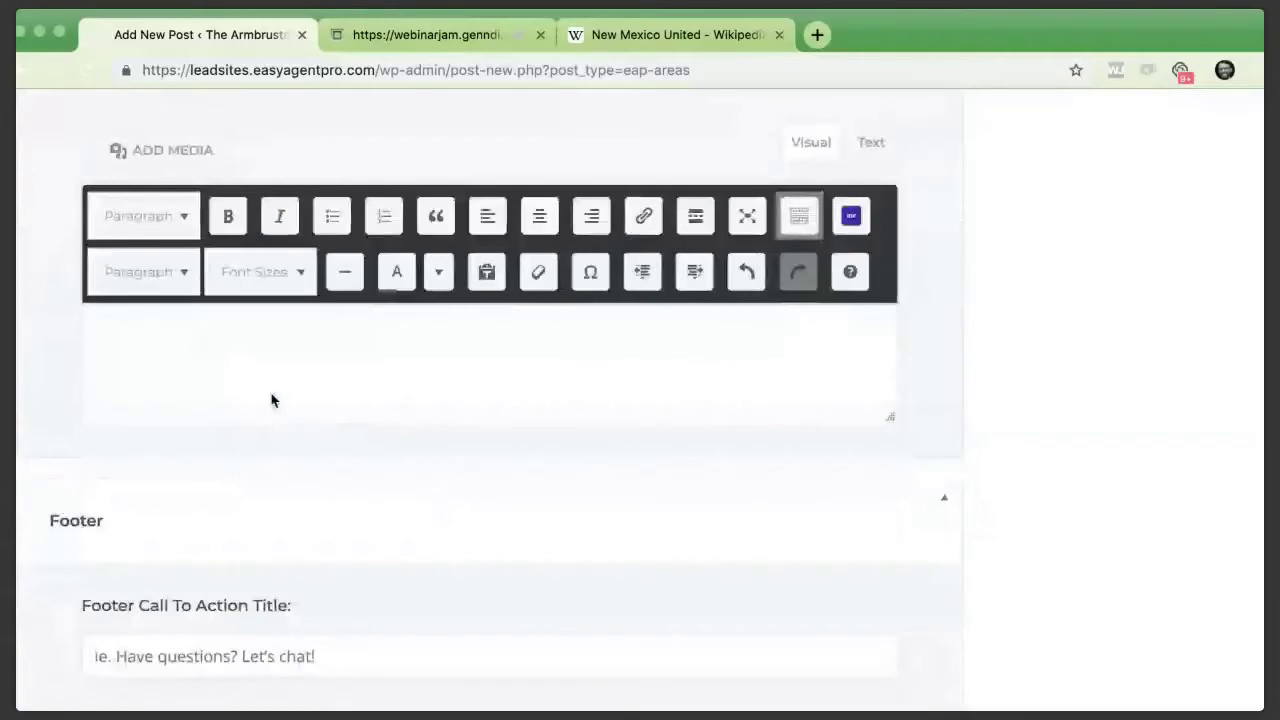
Check the account options in the site header and return to the Extra information section
scroll(271, 400, "up", 10)
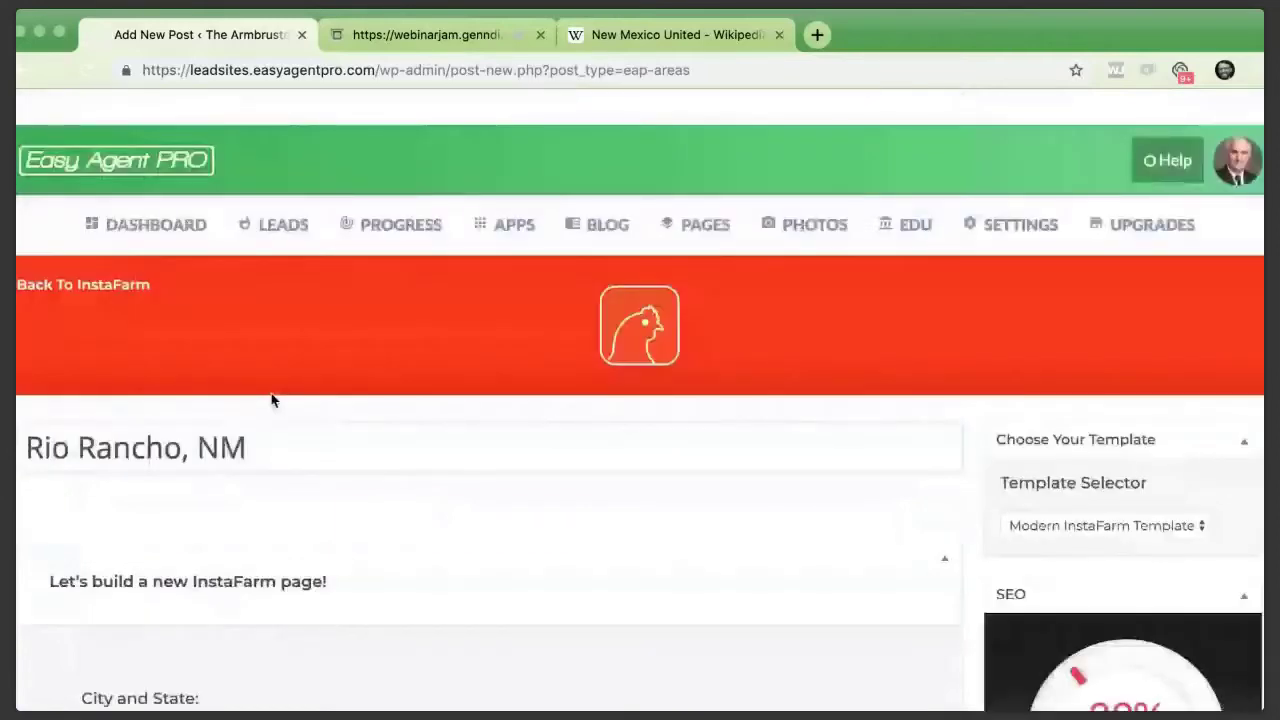
left_click(1237, 160)
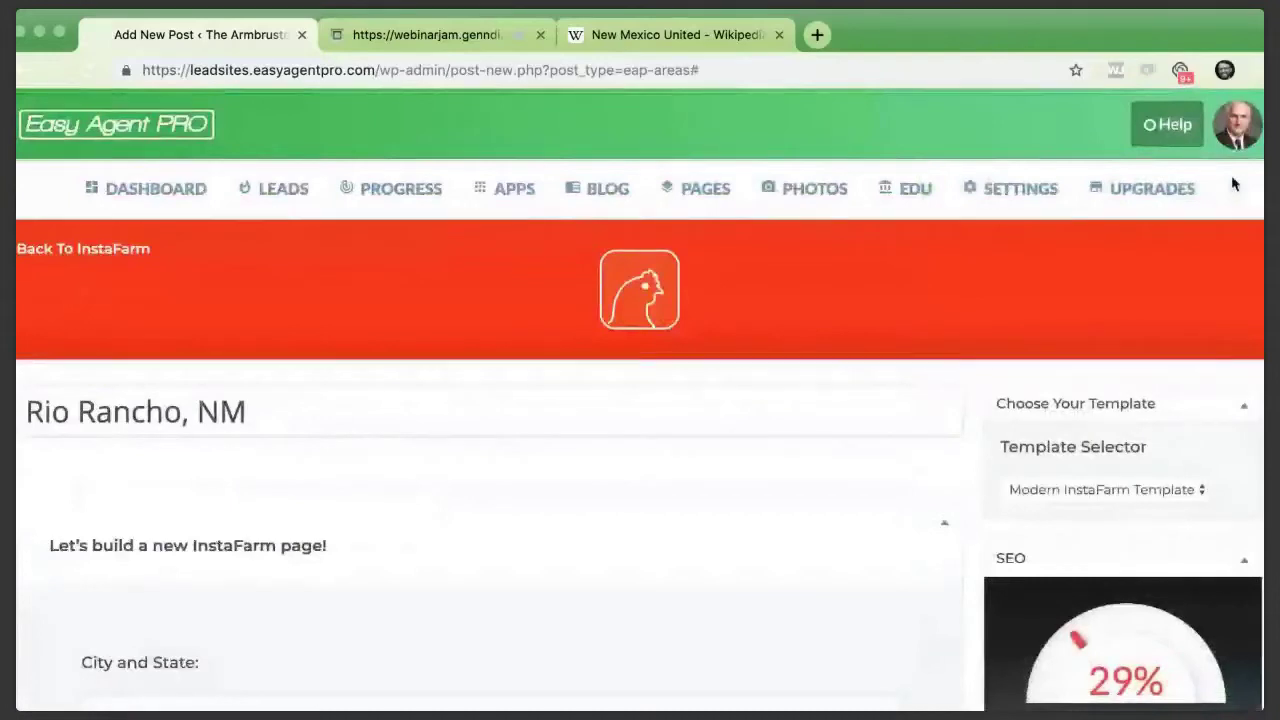
scroll(784, 460, "down", 10)
scroll(784, 460, "down", 10)
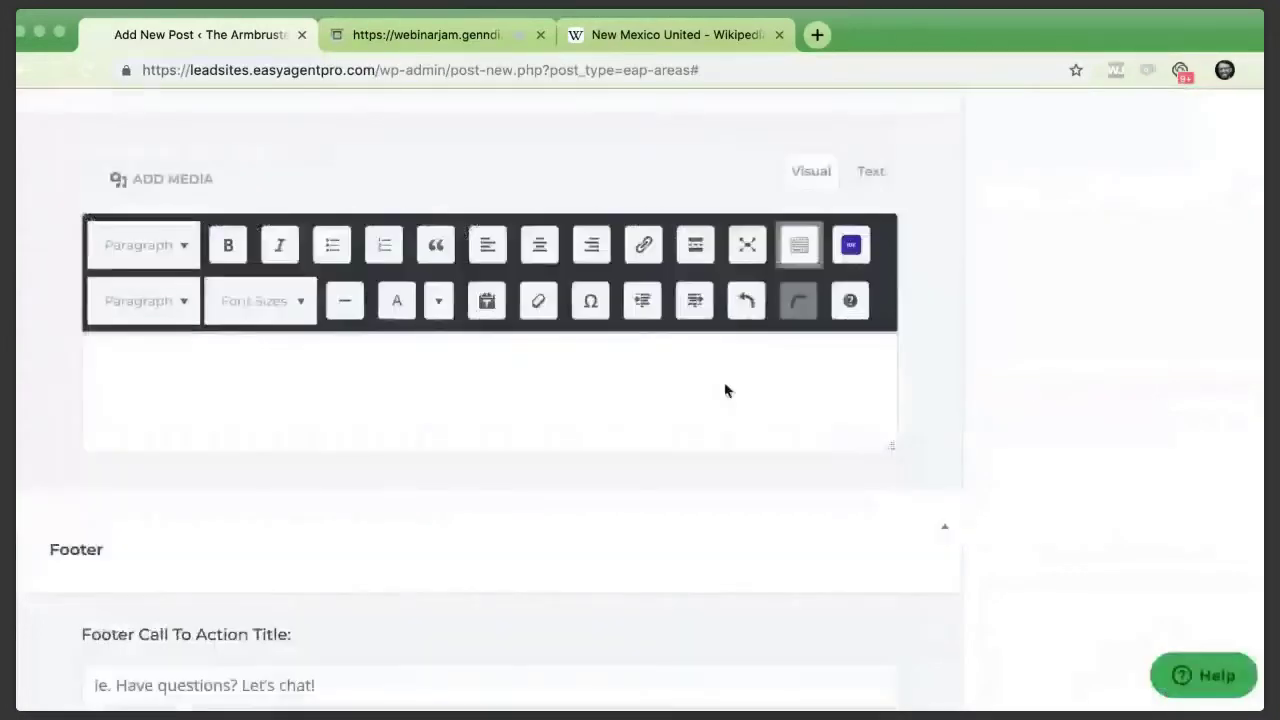
scroll(891, 450, "down", 1)
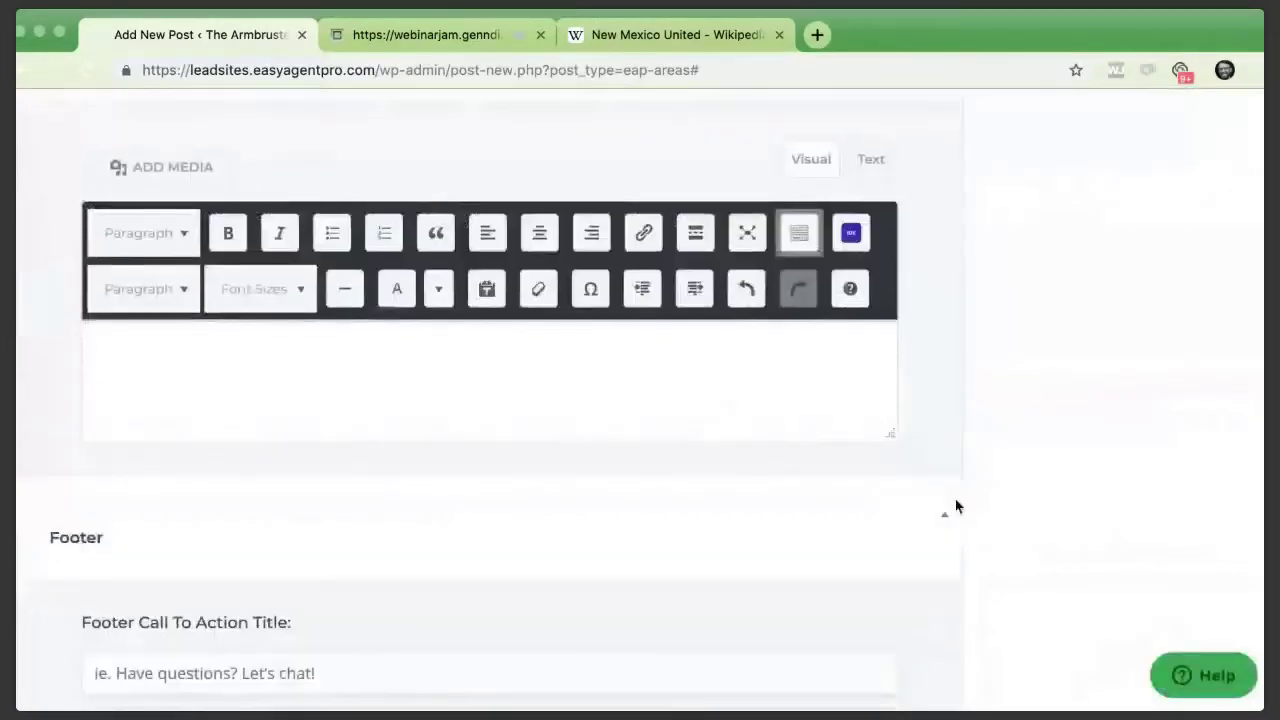
scroll(463, 414, "down", 1)
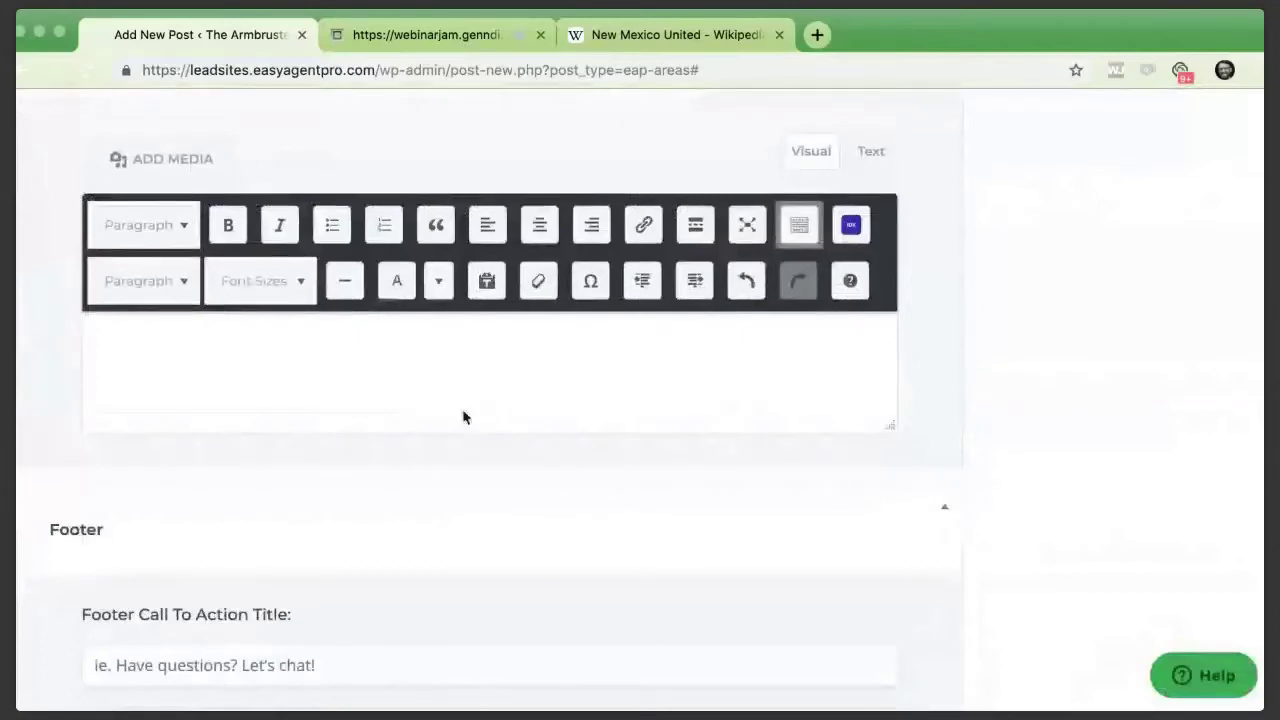
Examine the footer call to action title, subtitle and text fields, selecting the sample San Diego paragraph
scroll(463, 417, "down", 2)
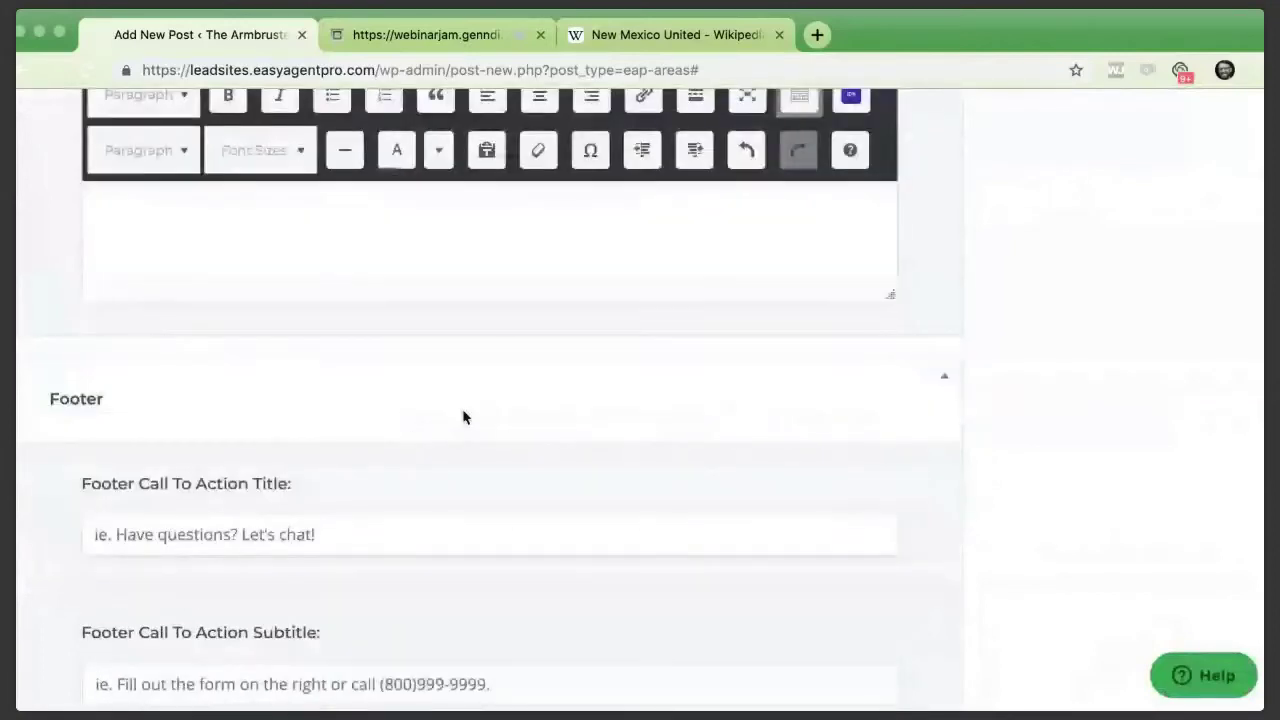
scroll(463, 417, "down", 4)
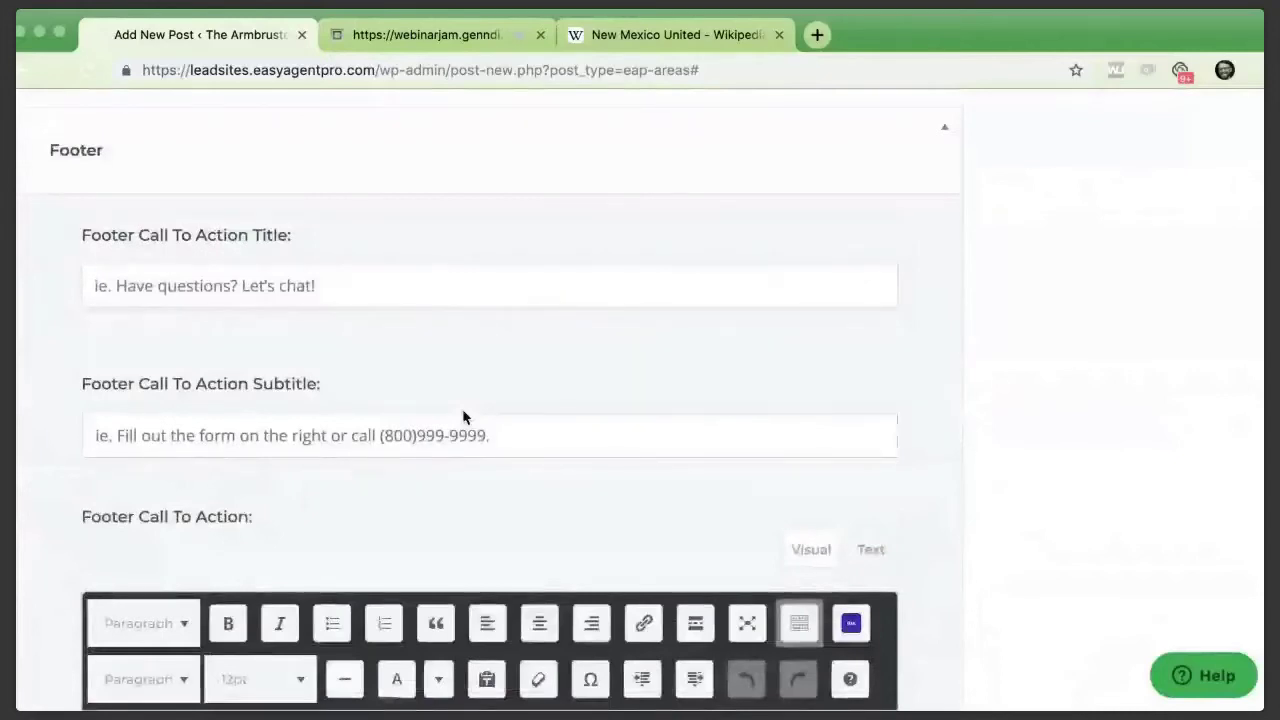
scroll(463, 417, "down", 4)
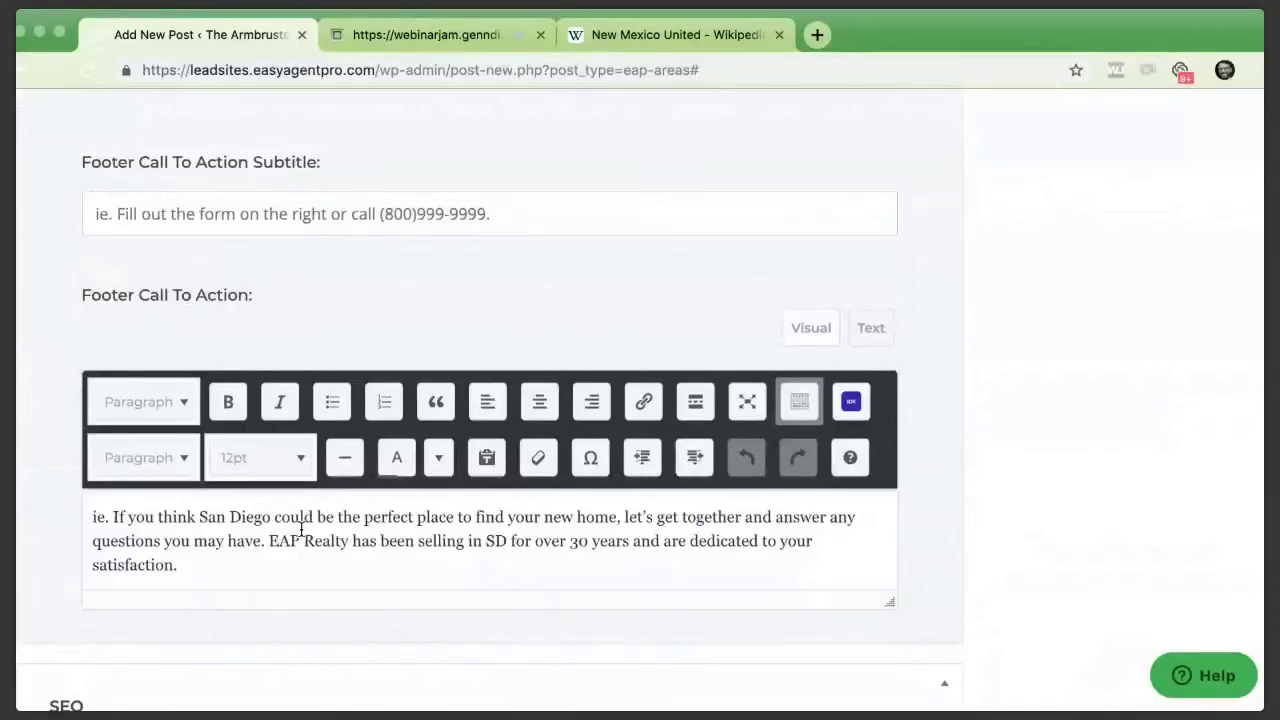
triple_click(301, 530)
scroll(290, 500, "up", 1)
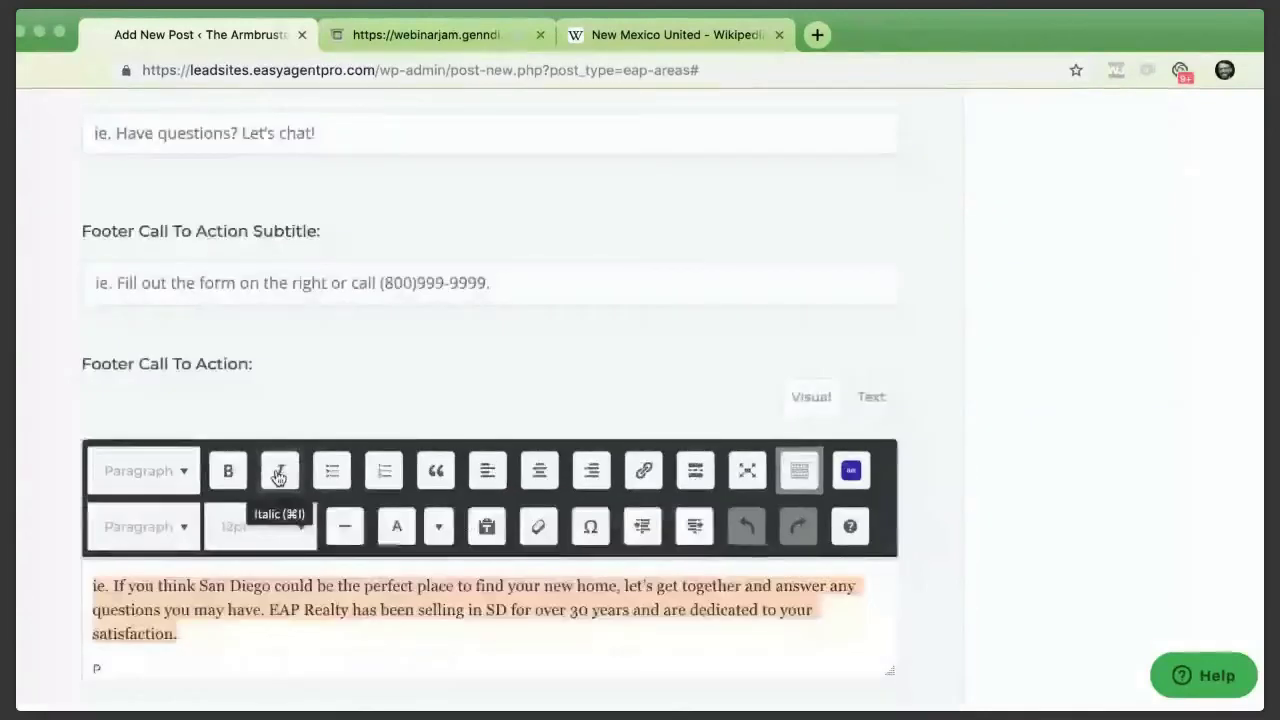
scroll(278, 476, "down", 5)
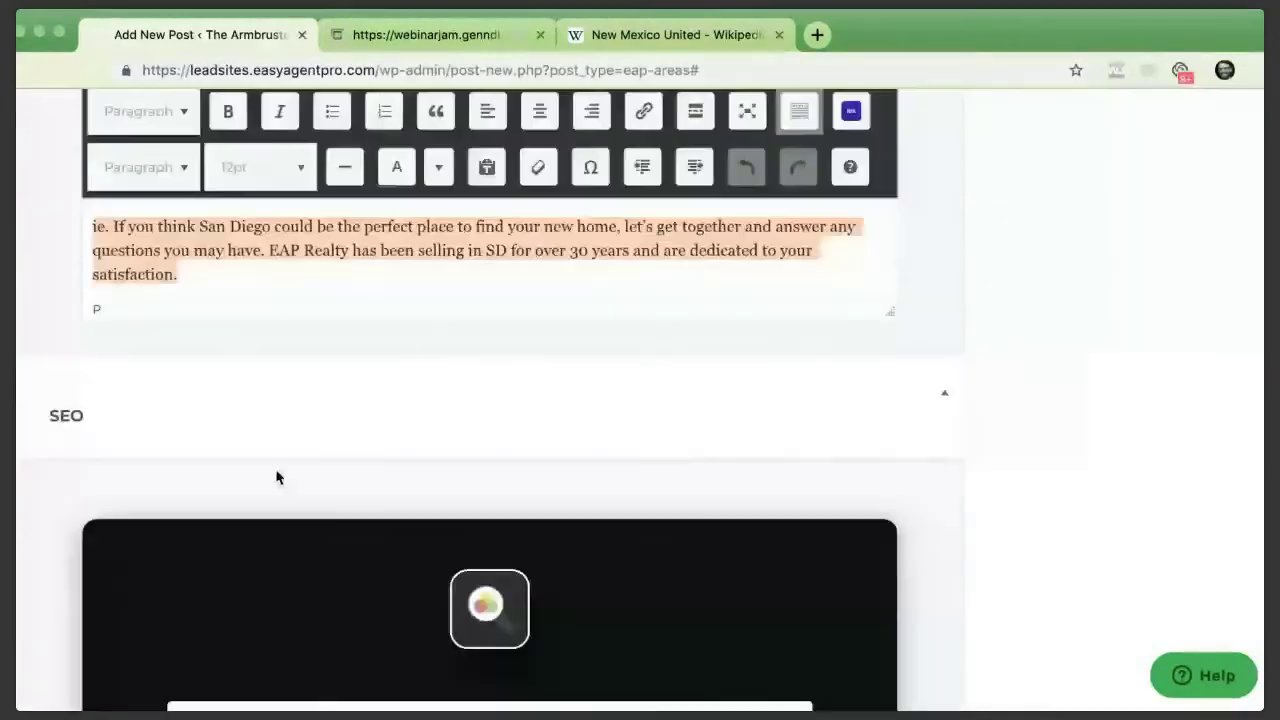
scroll(278, 477, "up", 1)
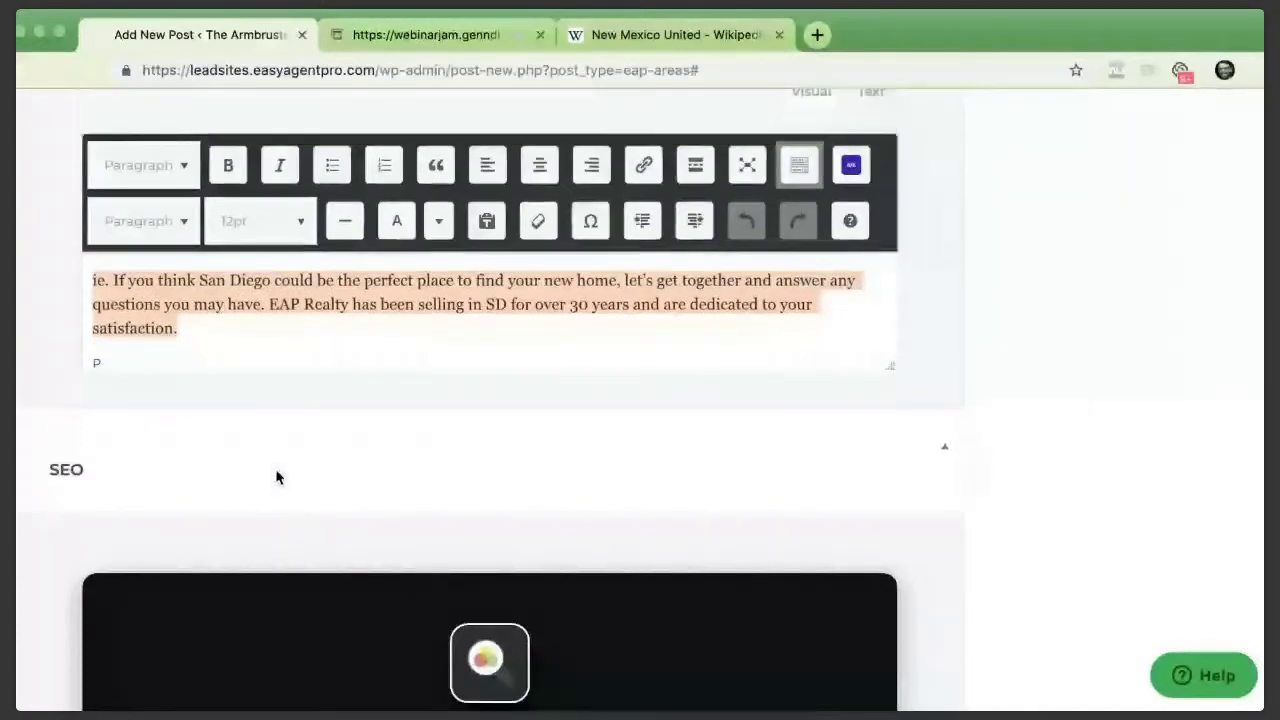
Set the SEO focus keyword to "Rio Rancho" and check its keyword usage meter
scroll(278, 477, "down", 3)
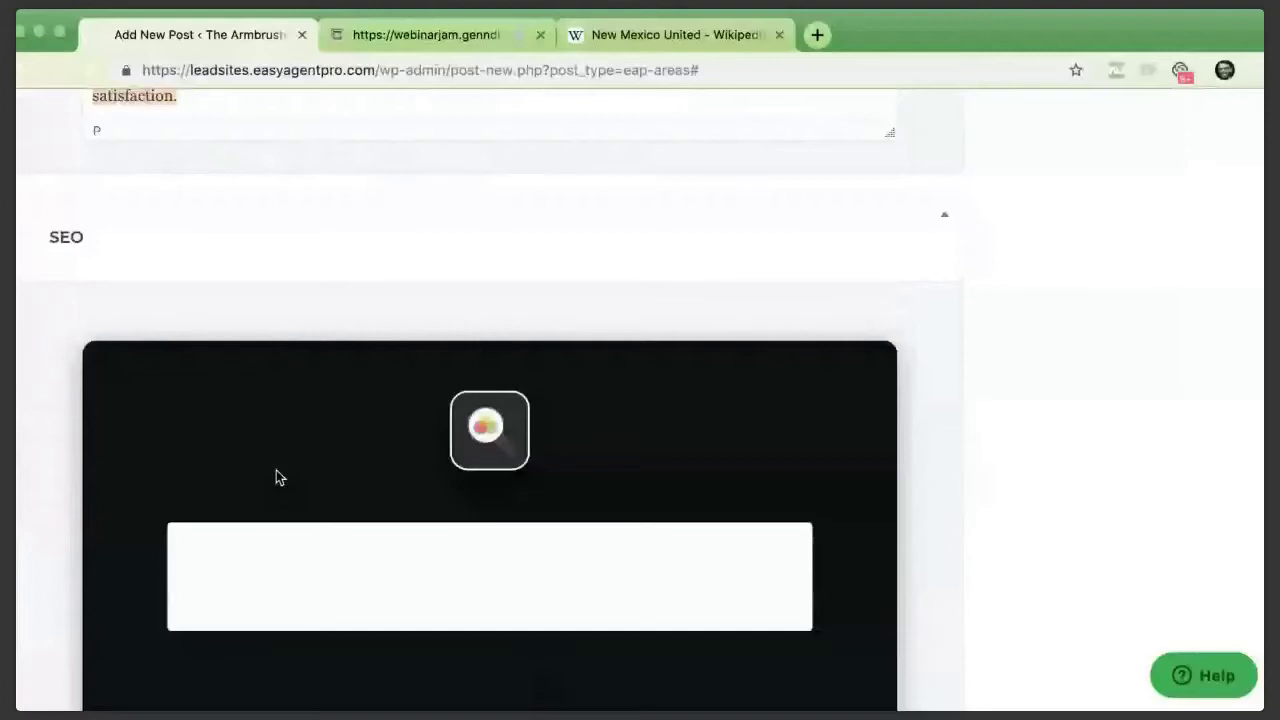
scroll(278, 477, "down", 3)
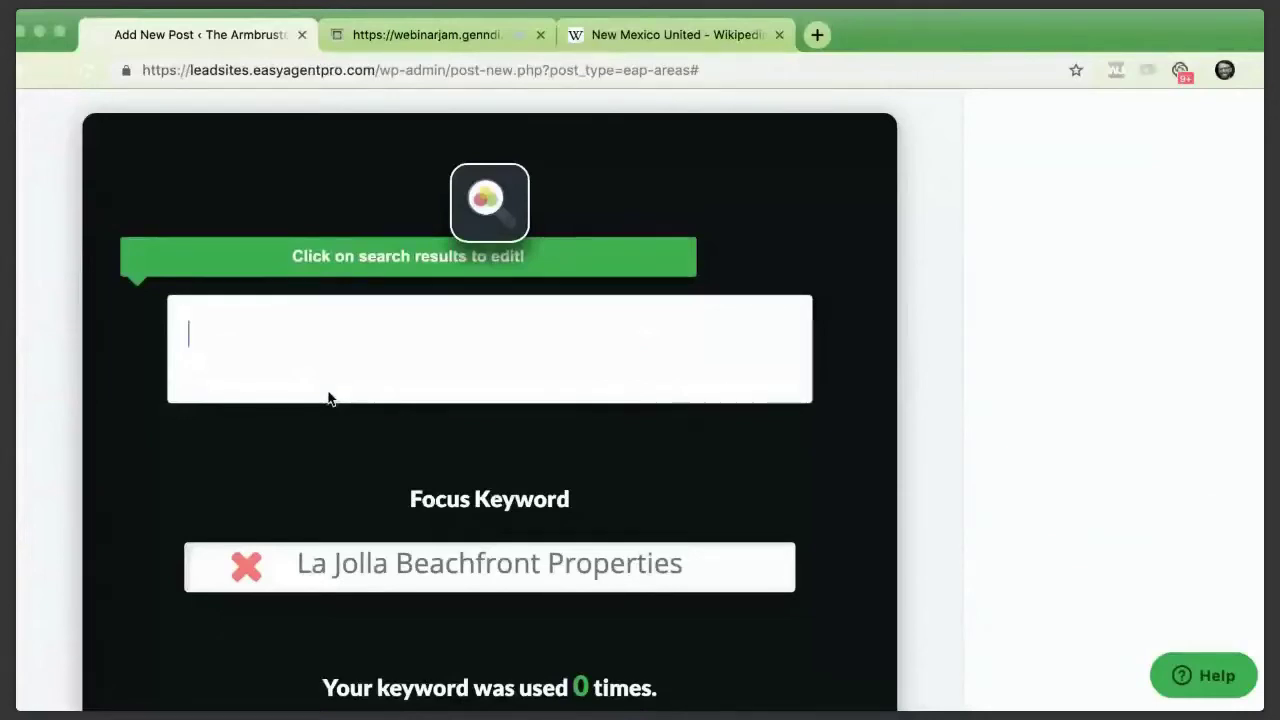
scroll(328, 398, "down", 3)
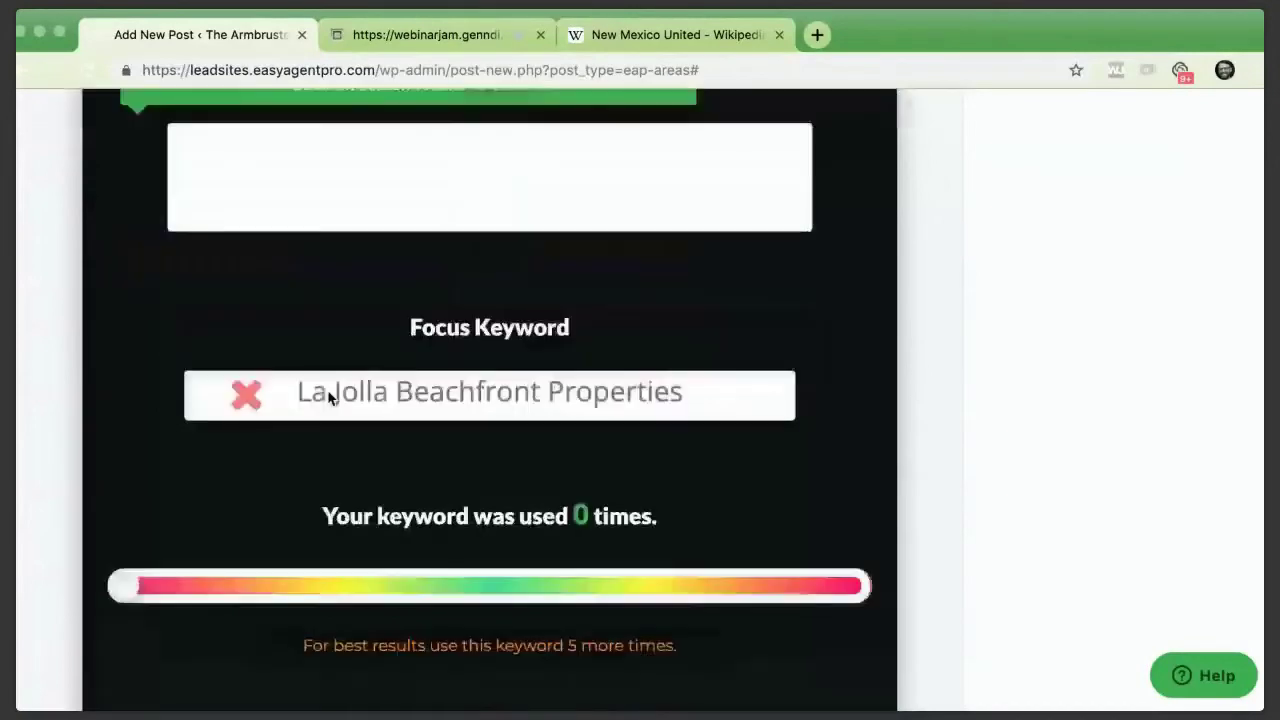
scroll(553, 245, "down", 2)
left_click_drag(553, 245, 408, 246)
left_click(380, 301)
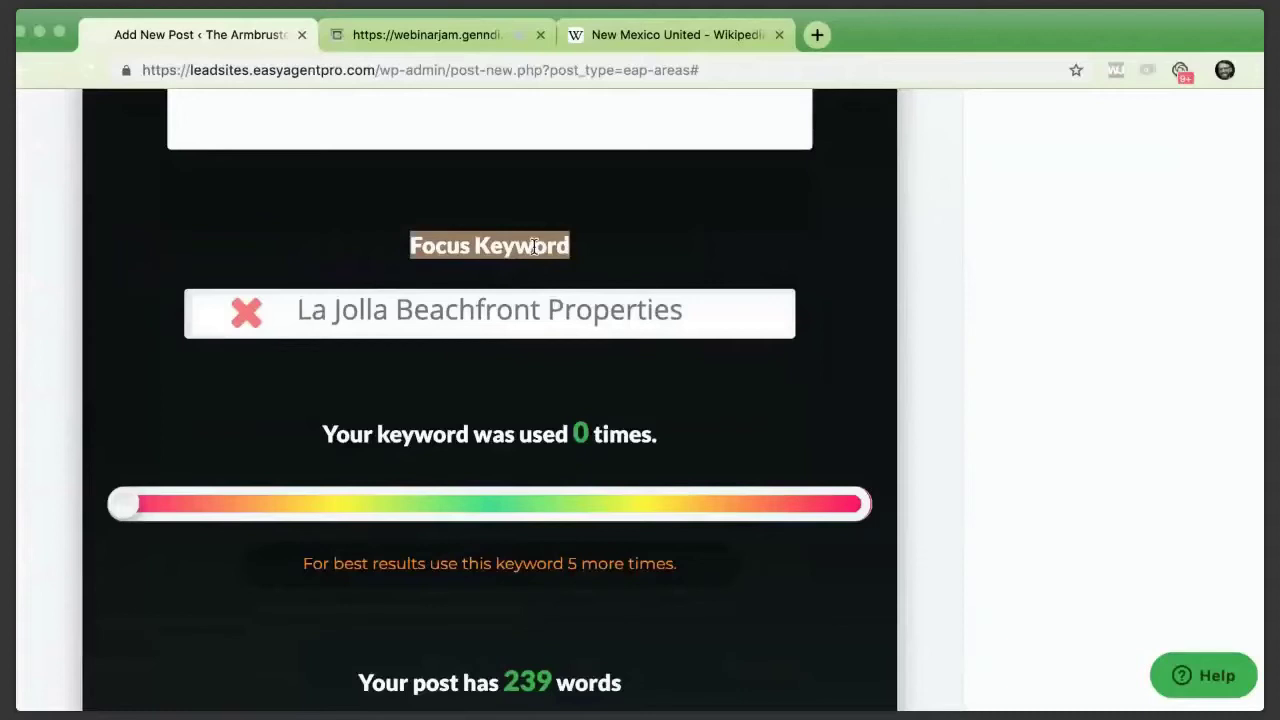
left_click(530, 300)
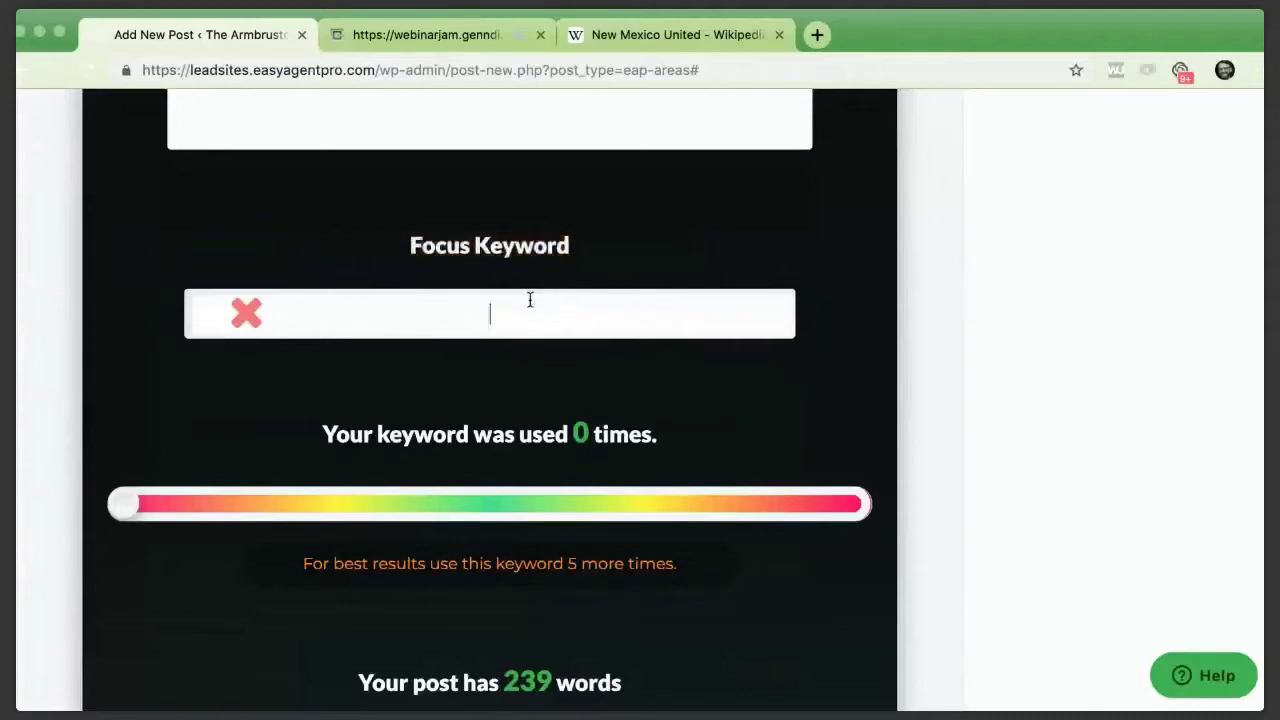
type("Rio Rancho")
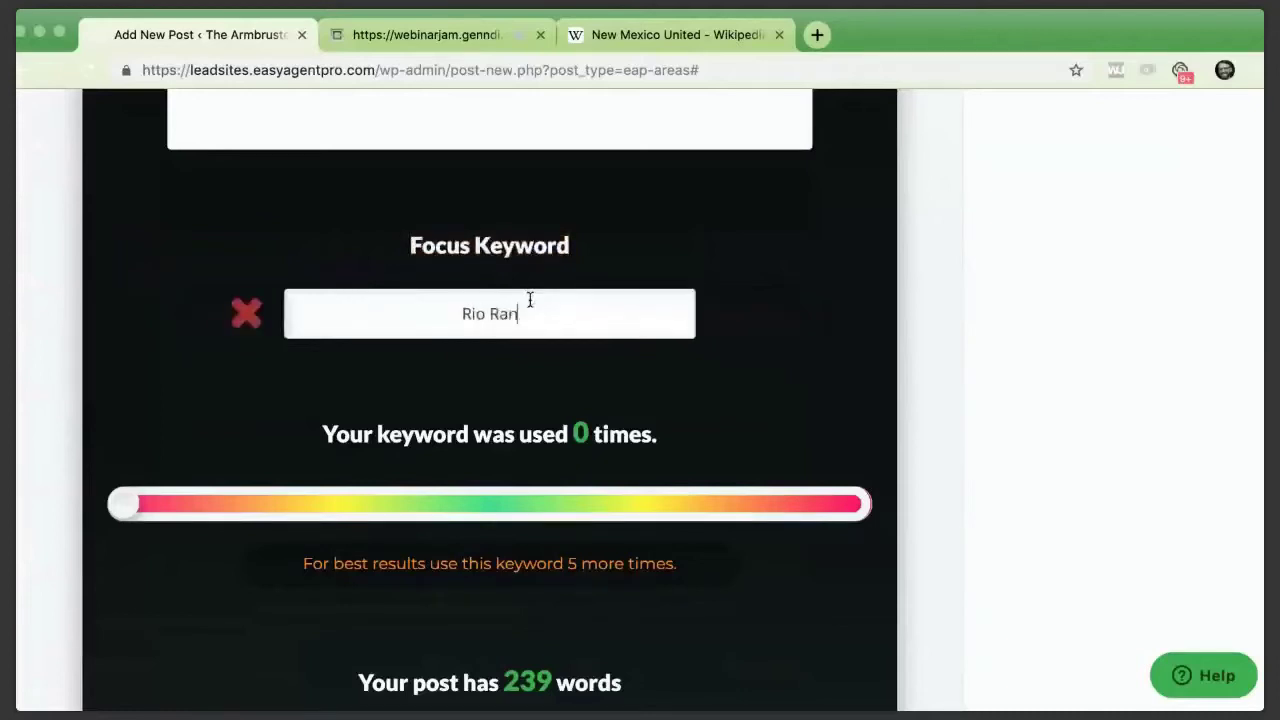
mouse_move(606, 500)
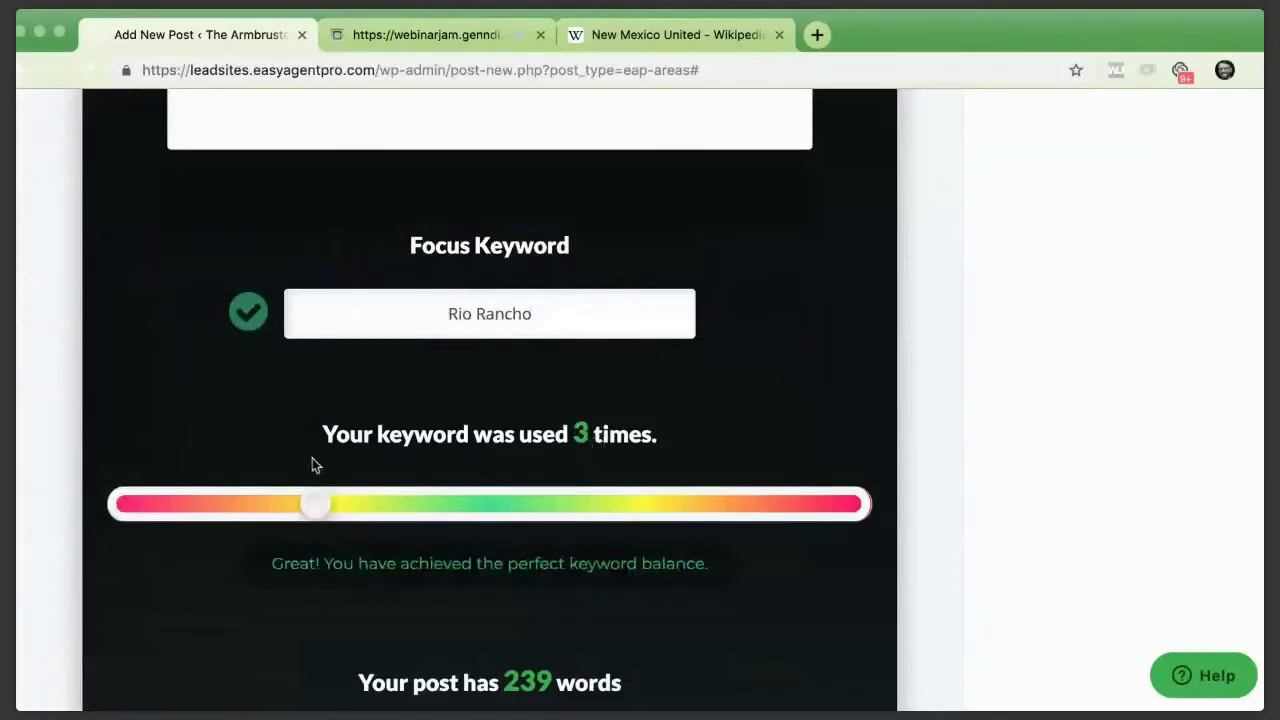
mouse_move(120, 503)
left_click(545, 313)
left_click_drag(545, 313, 400, 312)
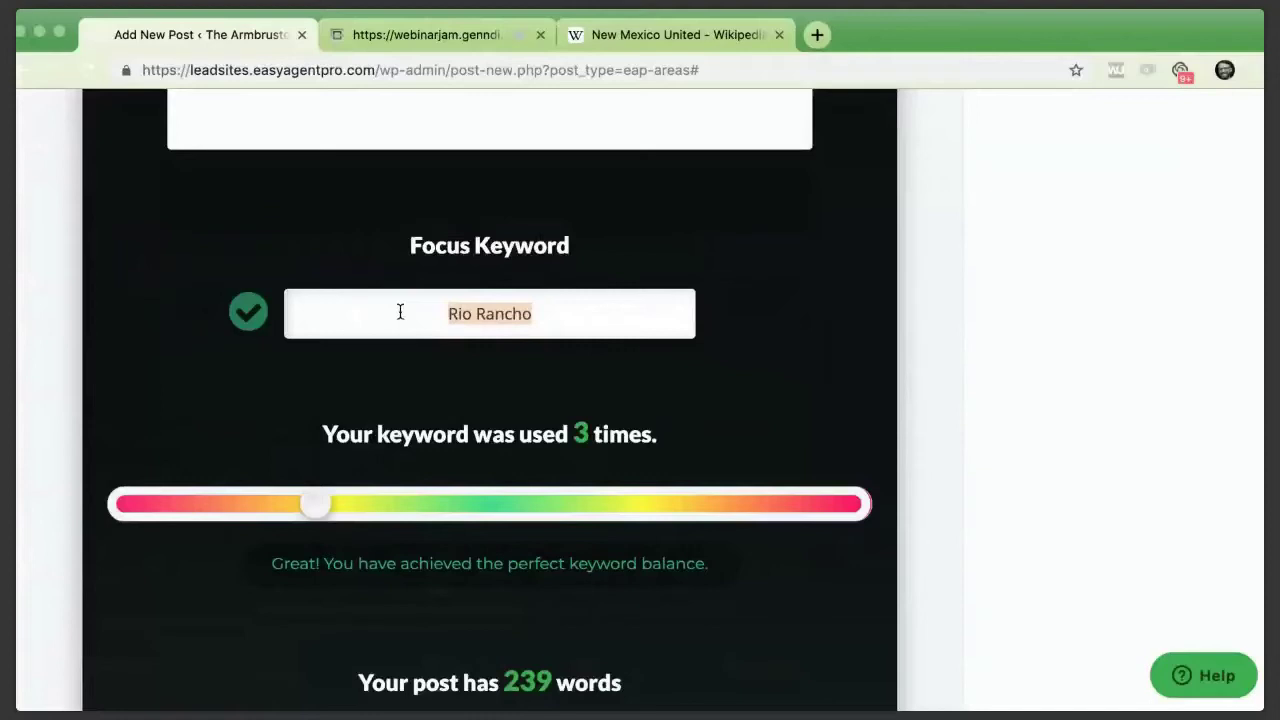
mouse_move(300, 502)
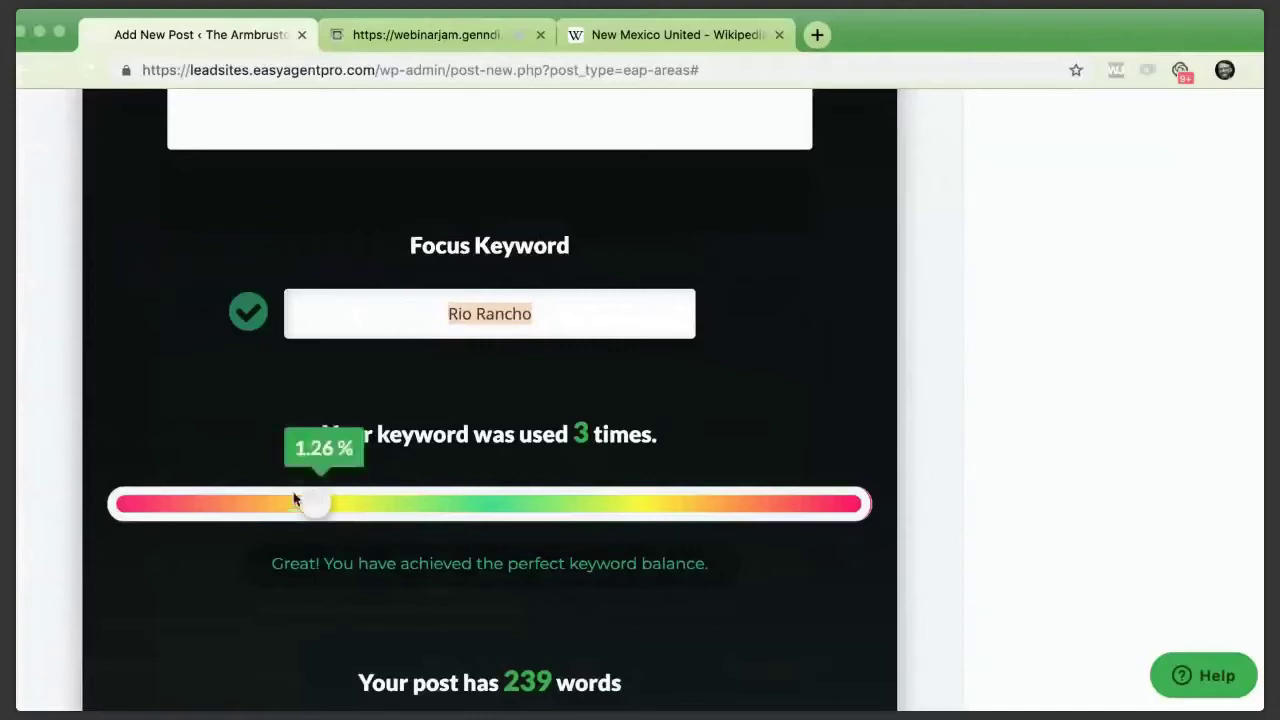
Extend the SEO focus keyword to "Rio Rancho homes for sale"
double_click(564, 313)
triple_click(562, 313)
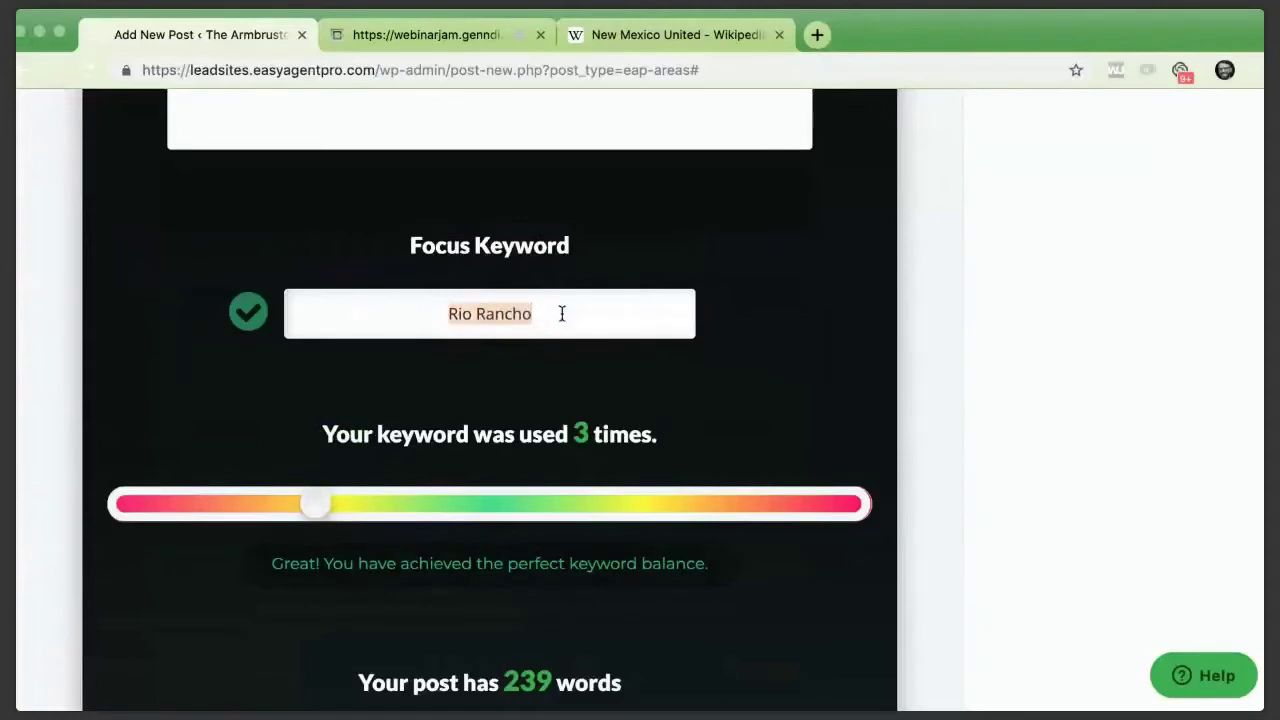
left_click(562, 313)
type("home")
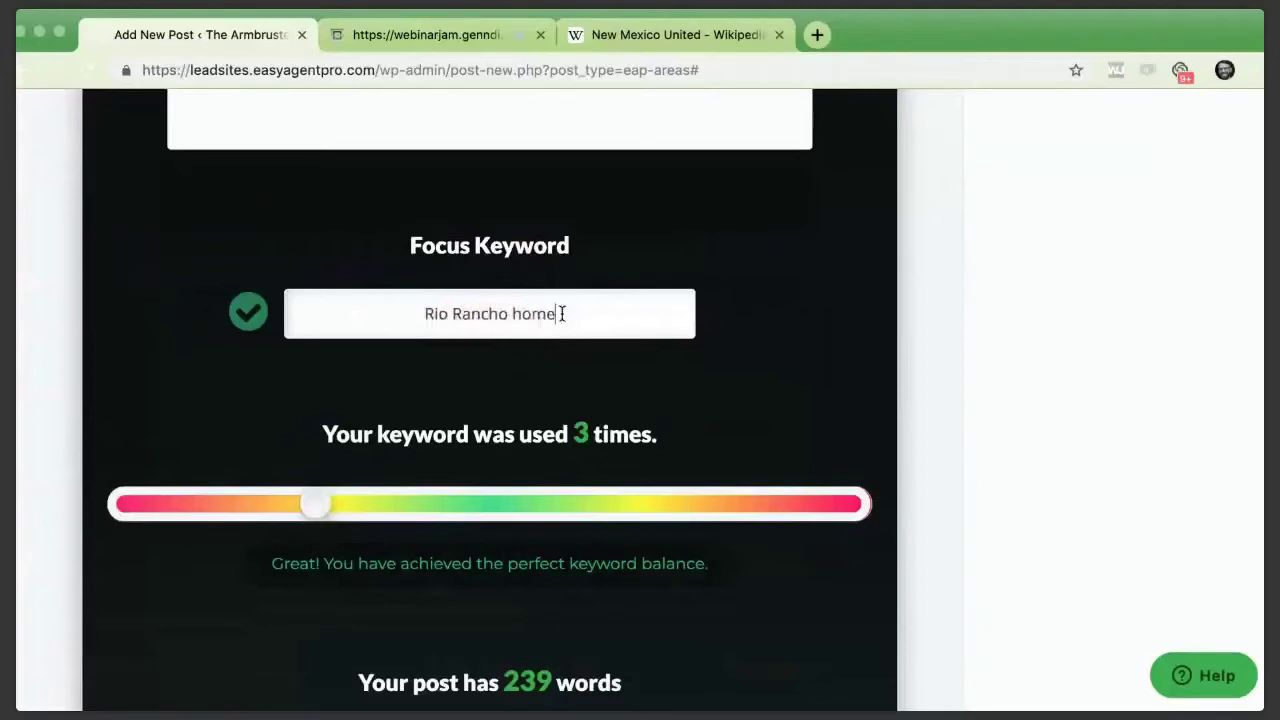
type("s for sale")
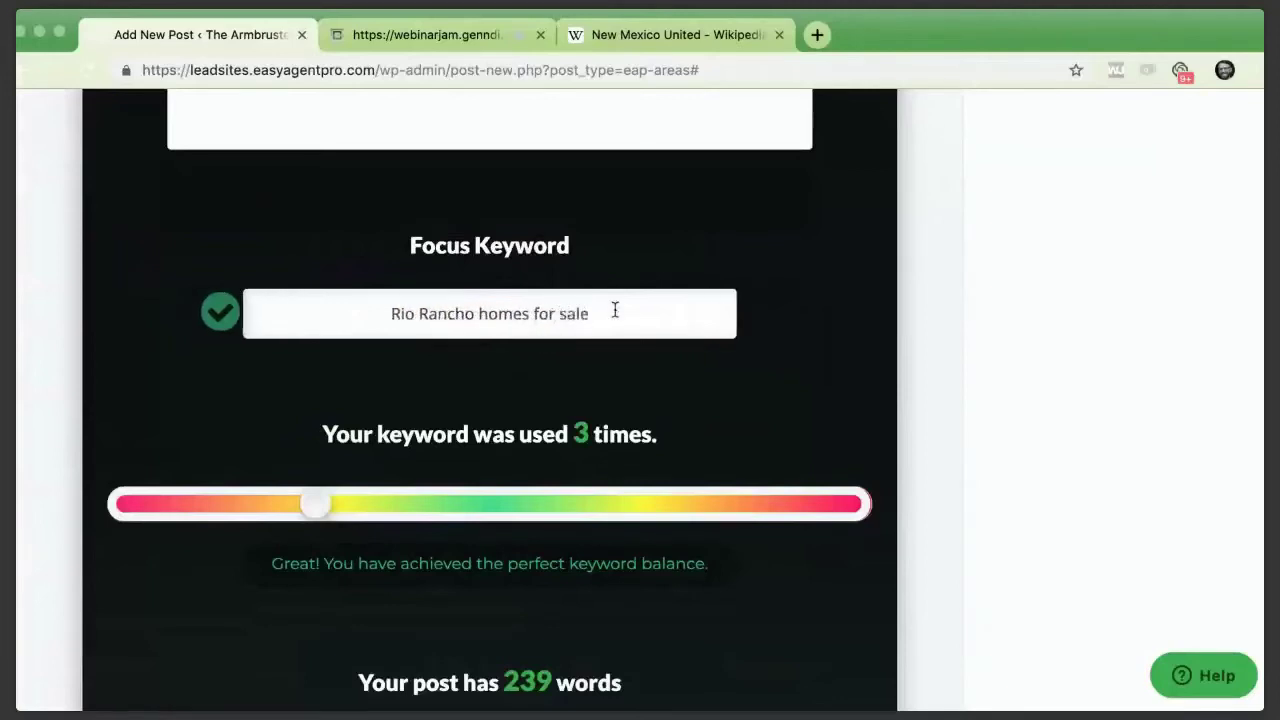
Check the usage meter for the longer phrase and shorten the focus keyword back to "Rio Rancho"
left_click_drag(615, 310, 343, 314)
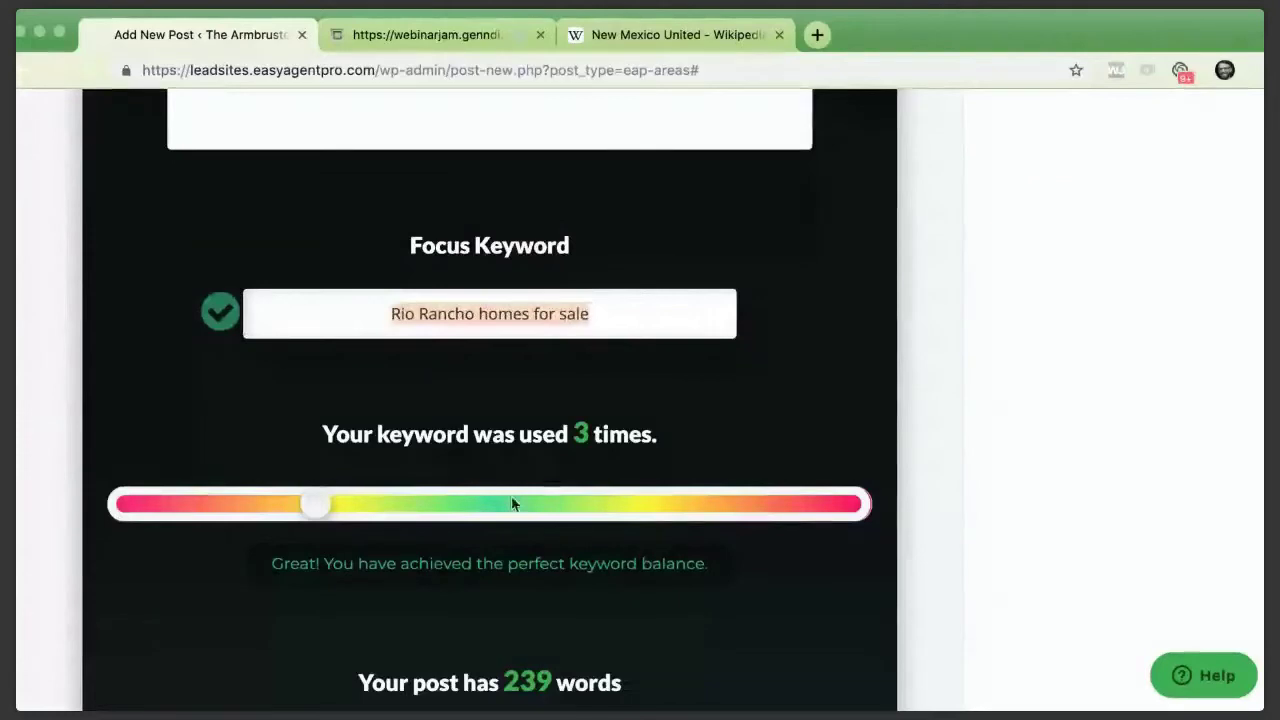
scroll(512, 503, "down", 10)
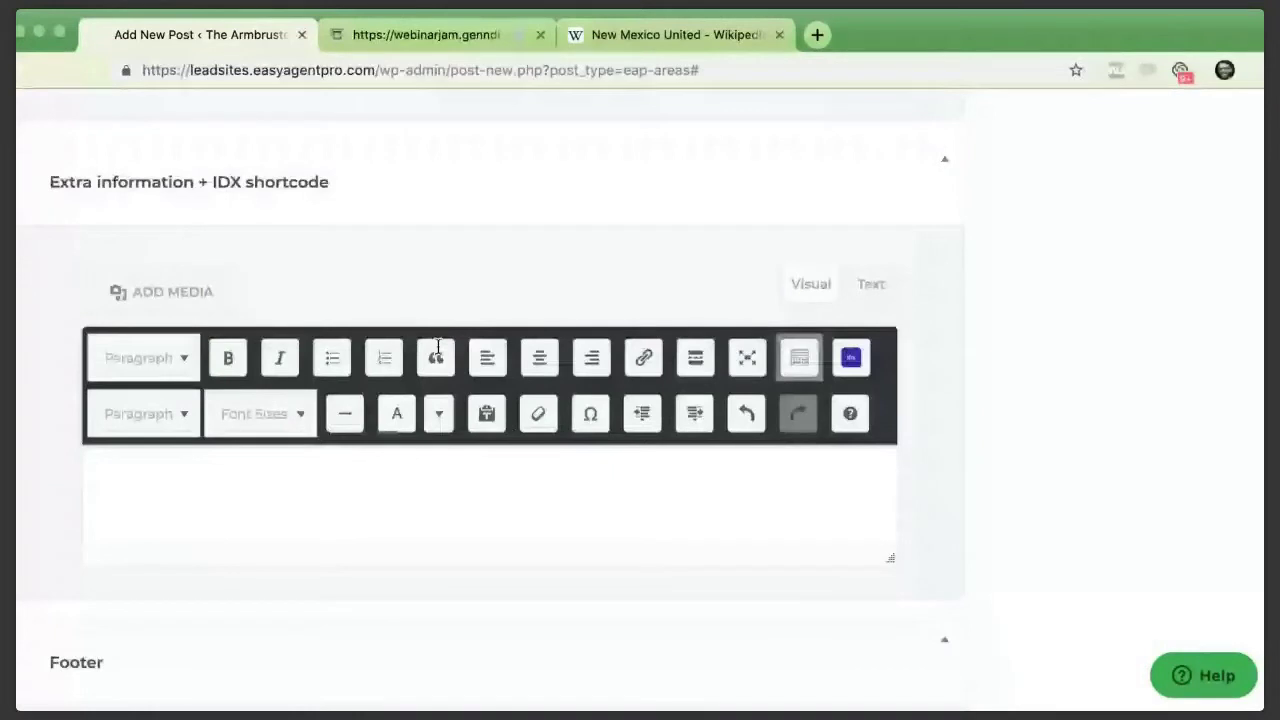
scroll(437, 345, "up", 10)
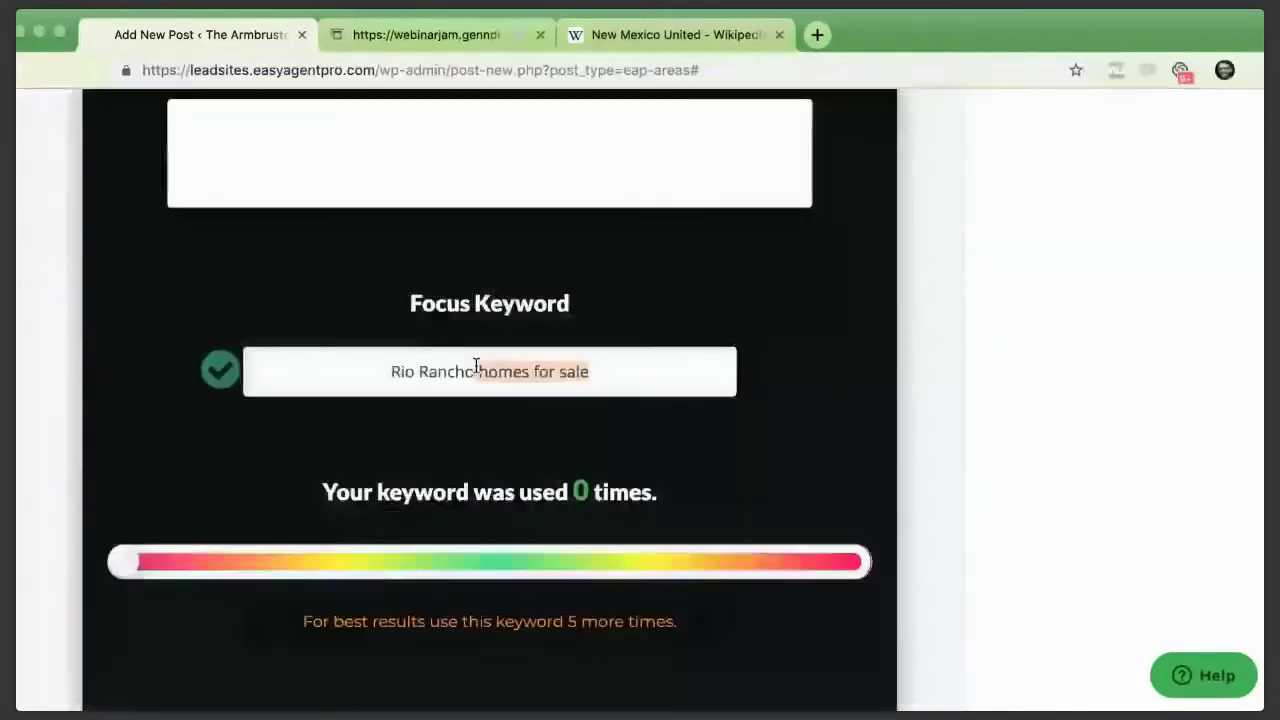
key("BackSpace")
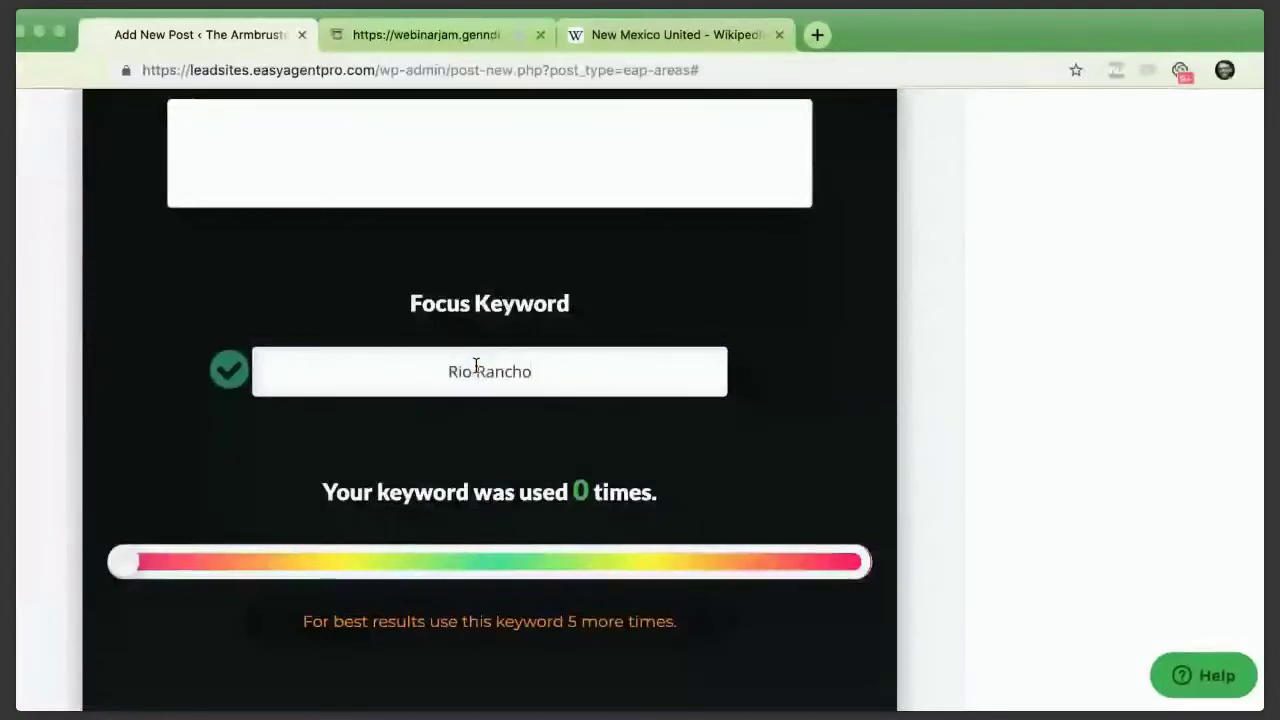
Examine the keyword balance for "Rio Rancho" and the overall SEO score of the page
left_click_drag(537, 371, 437, 372)
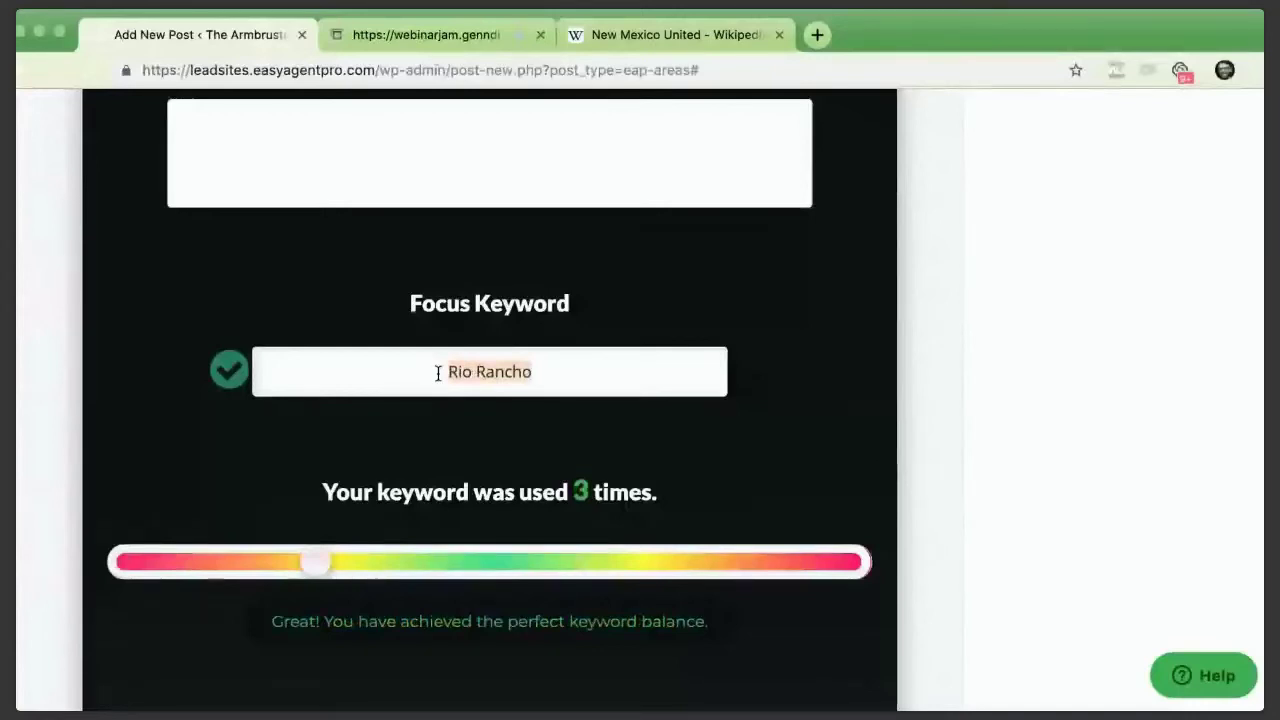
double_click(540, 371)
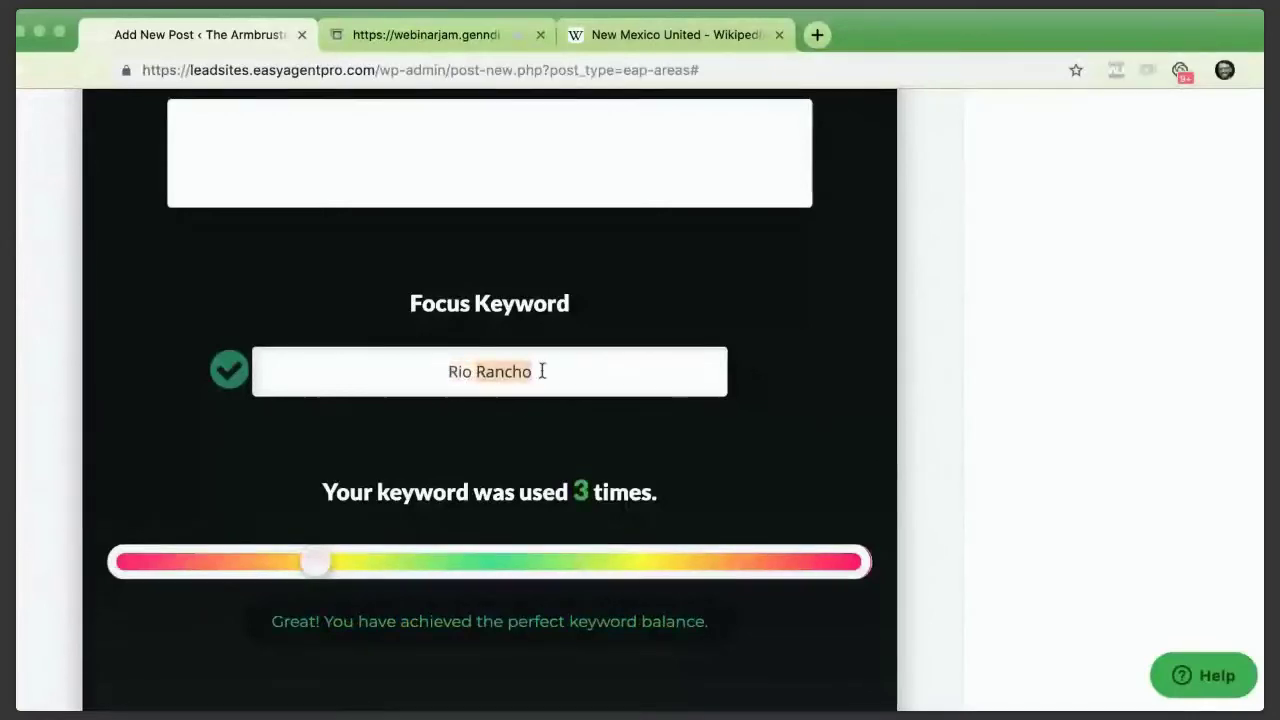
triple_click(542, 371)
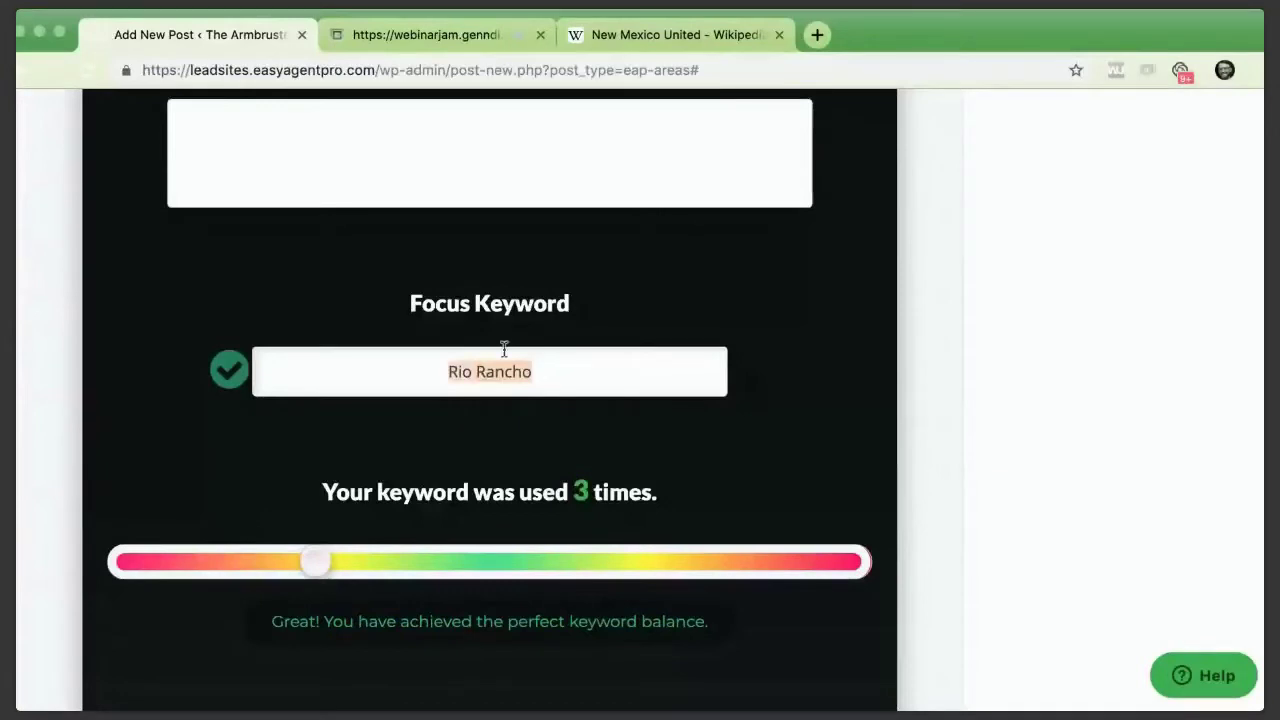
left_click(531, 366)
double_click(531, 368)
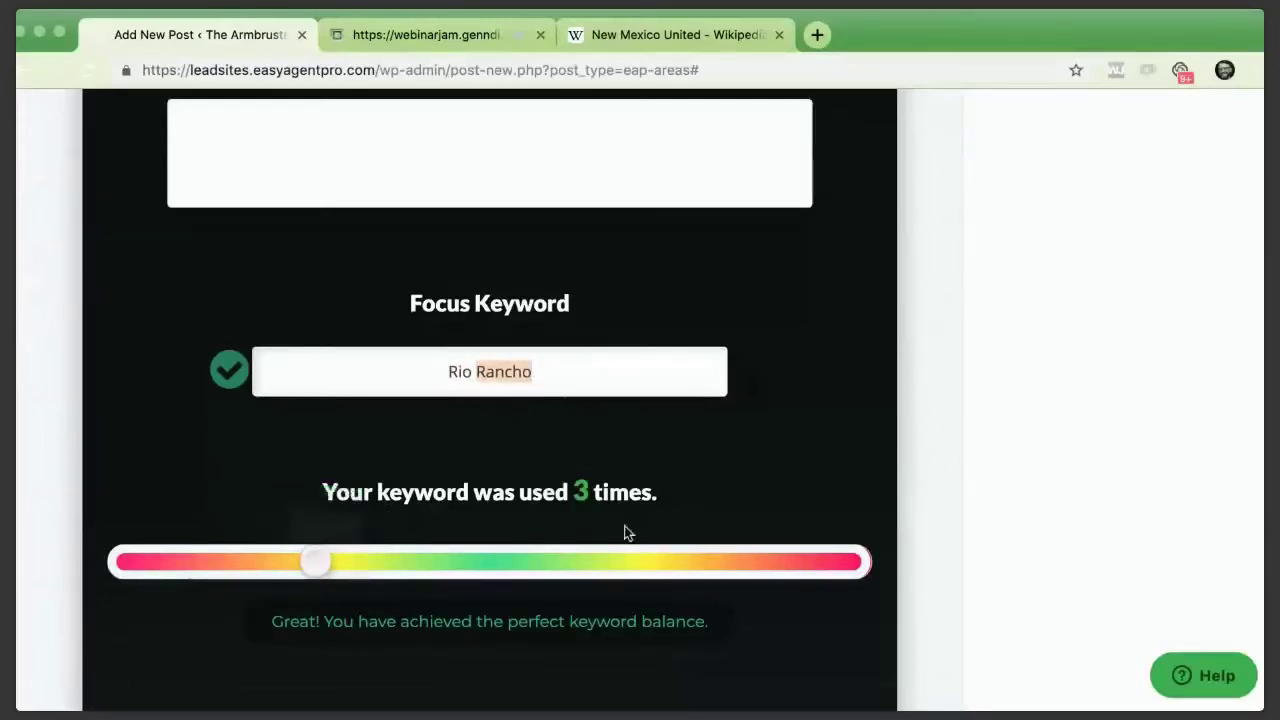
scroll(625, 533, "down", 10)
scroll(625, 533, "up", 15)
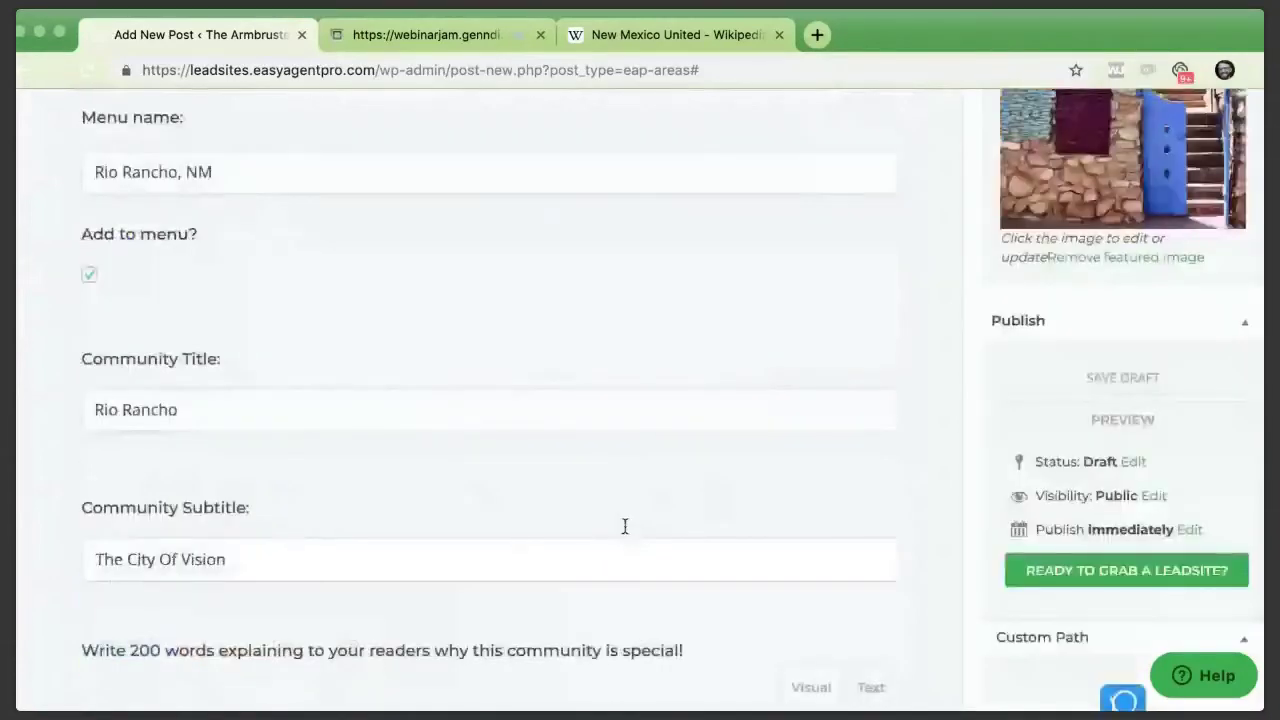
scroll(624, 526, "up", 5)
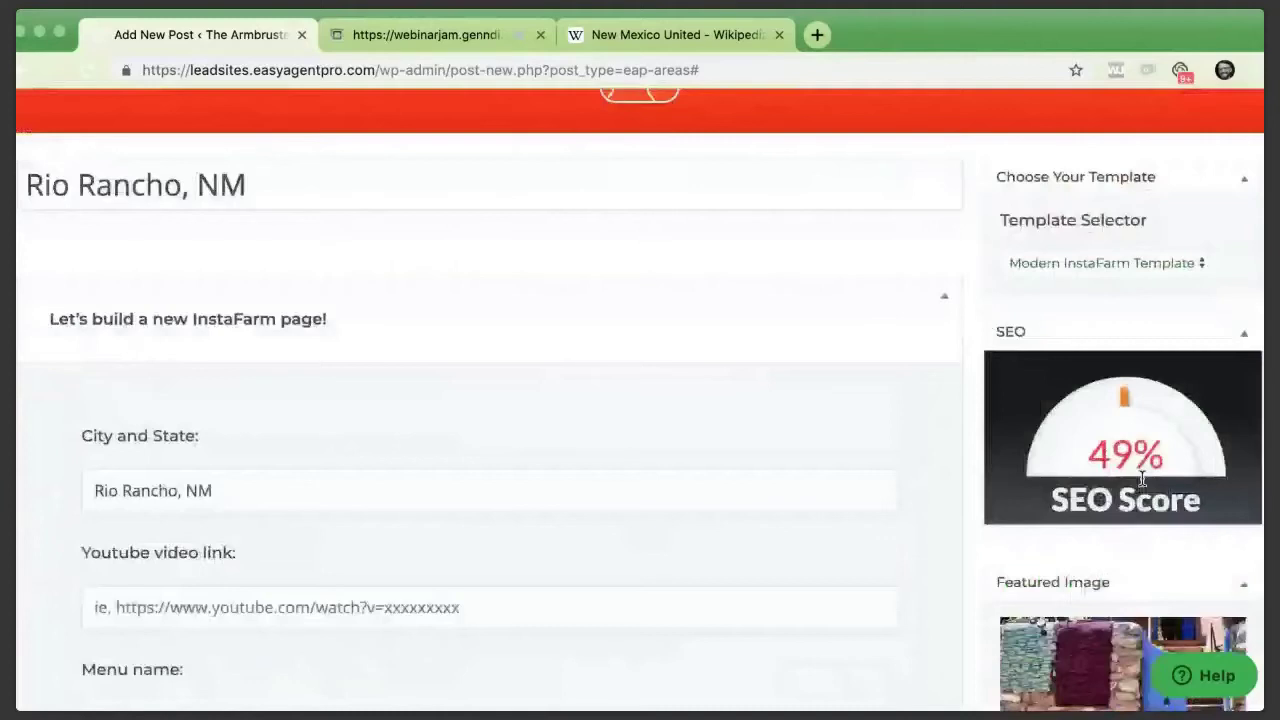
Examine the SEO section's word count and link meters and the Google Friendly Tips on using the keyword in the URL and title
scroll(990, 440, "down", 20)
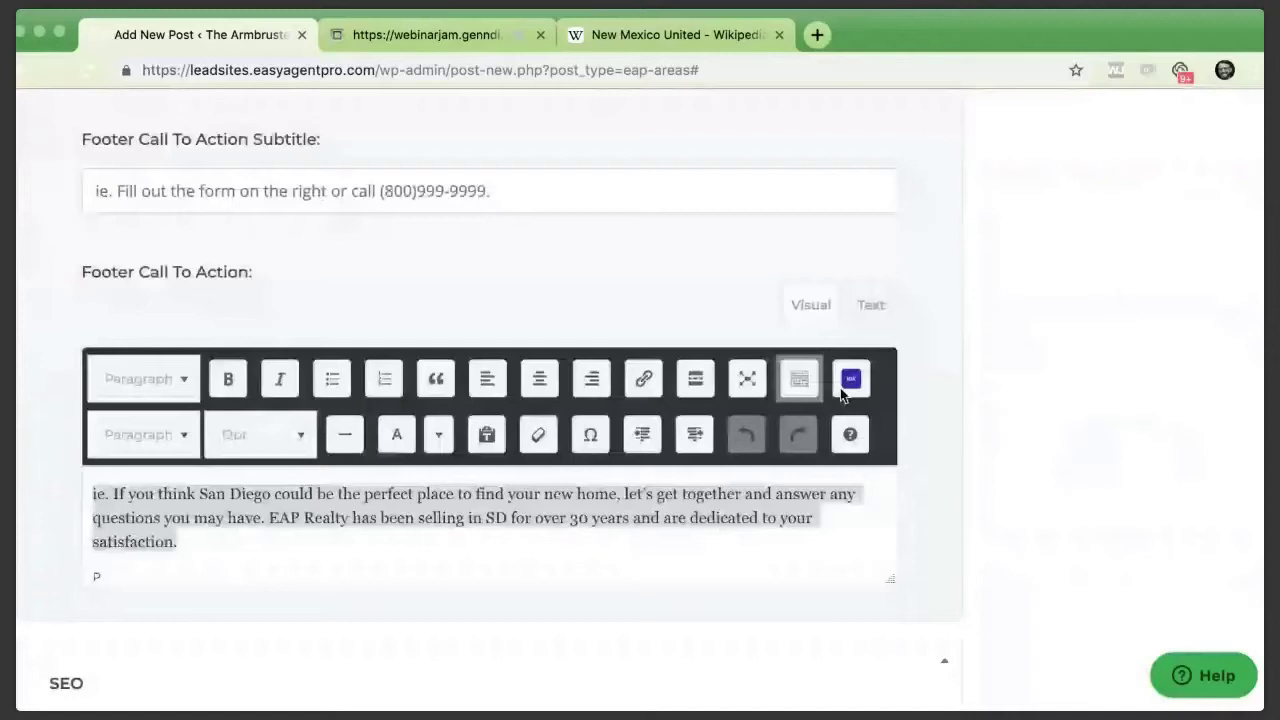
scroll(840, 395, "down", 10)
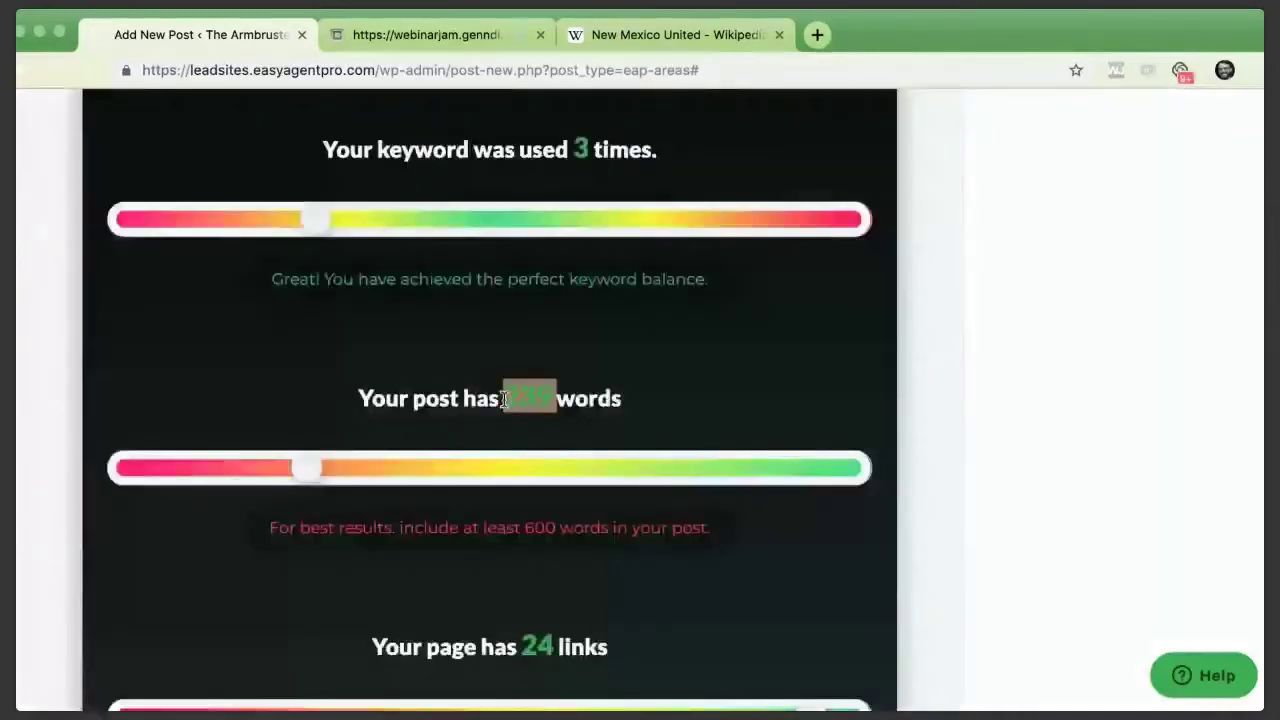
left_click_drag(269, 528, 514, 531)
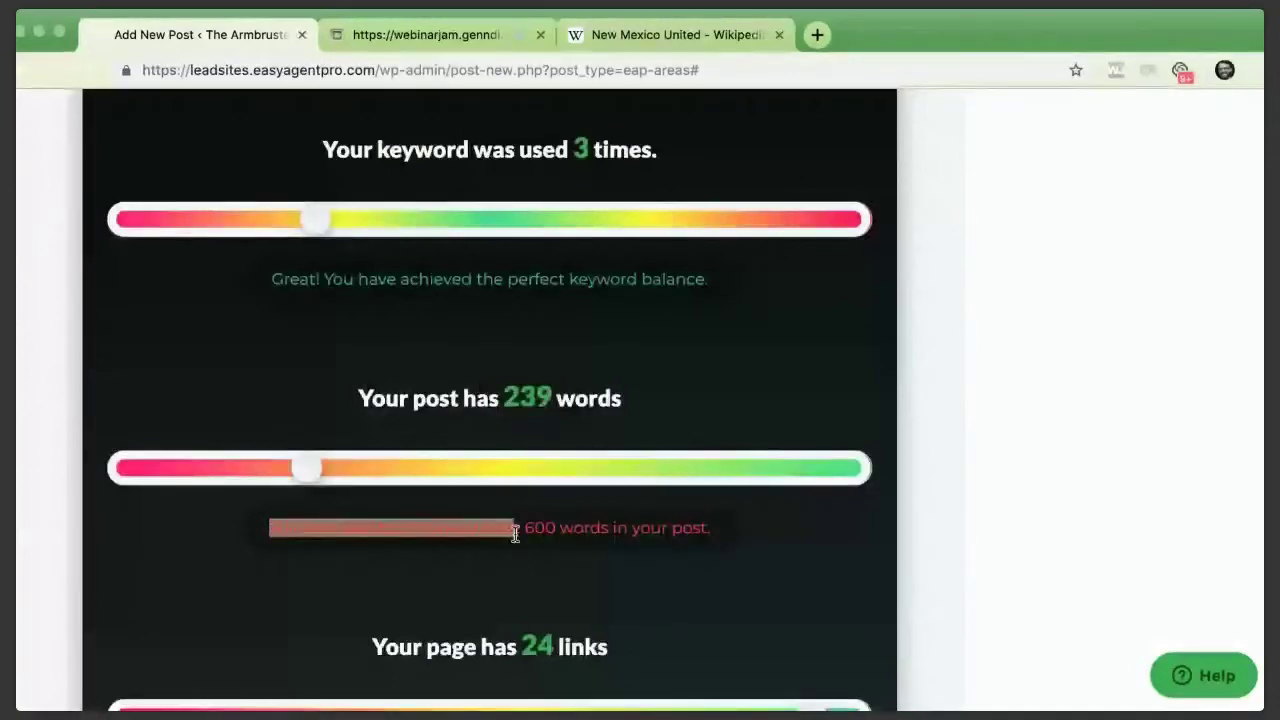
left_click(331, 519)
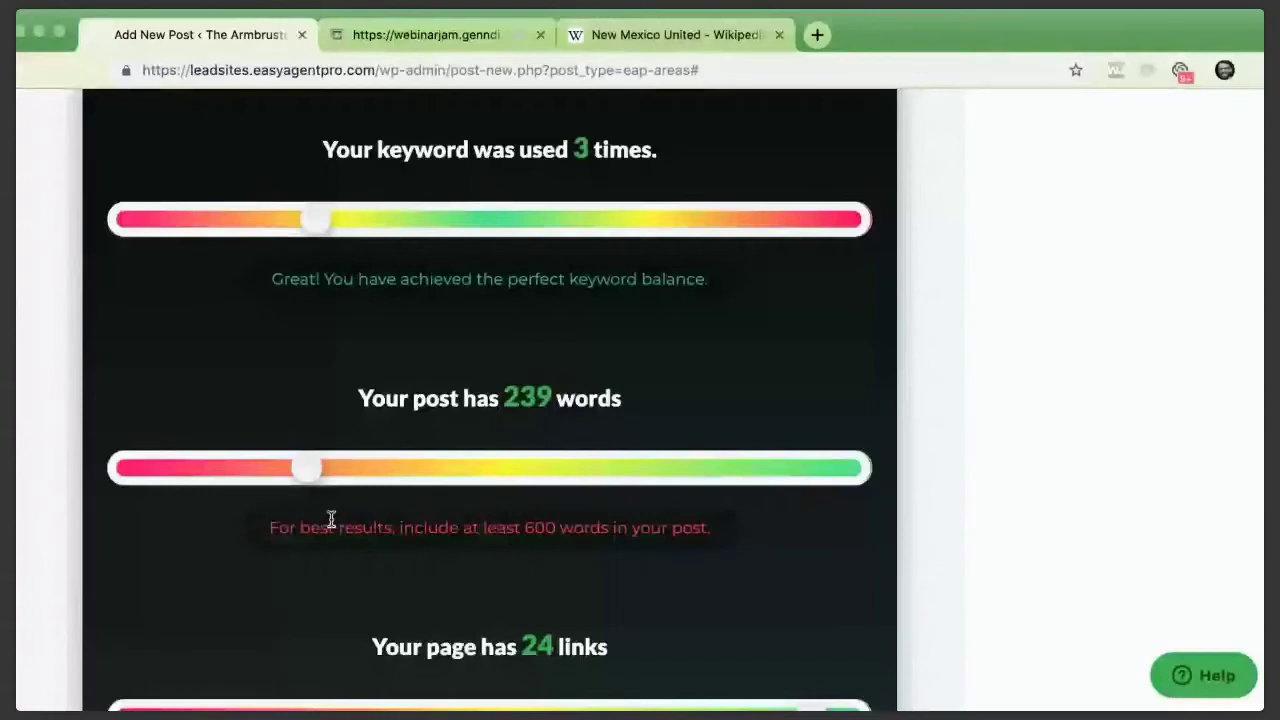
scroll(589, 360, "down", 3)
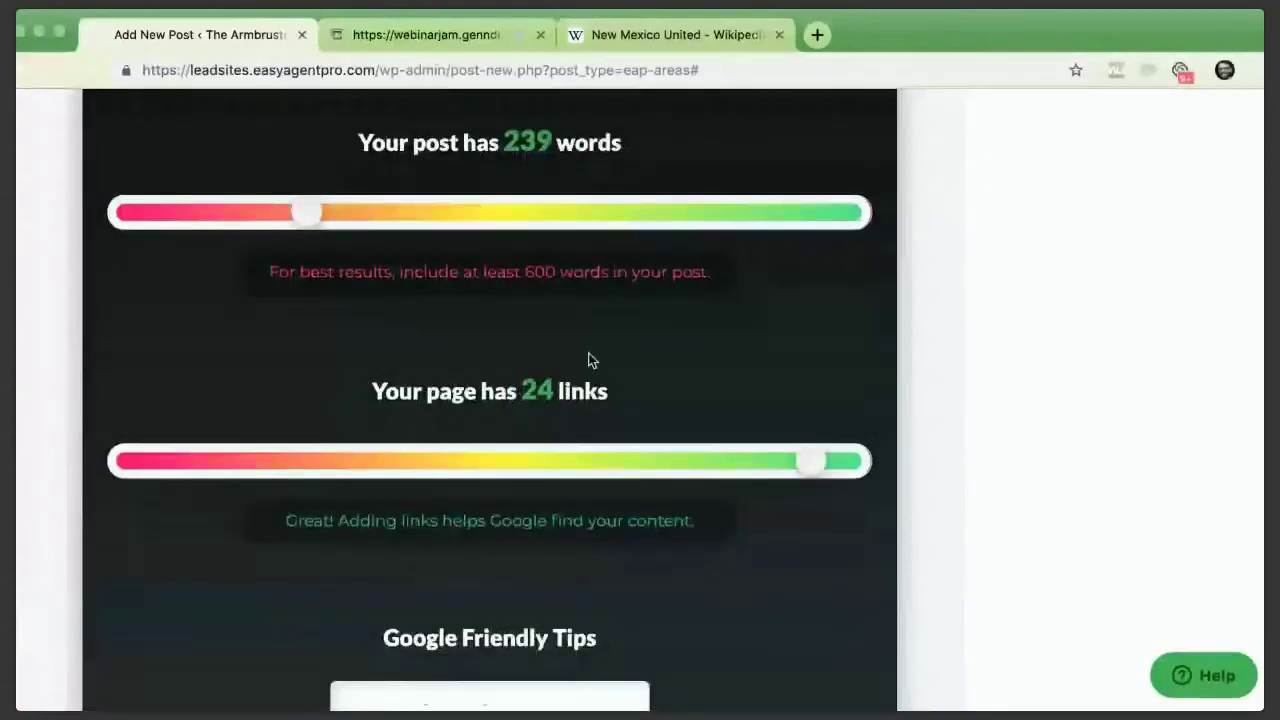
scroll(589, 360, "down", 1)
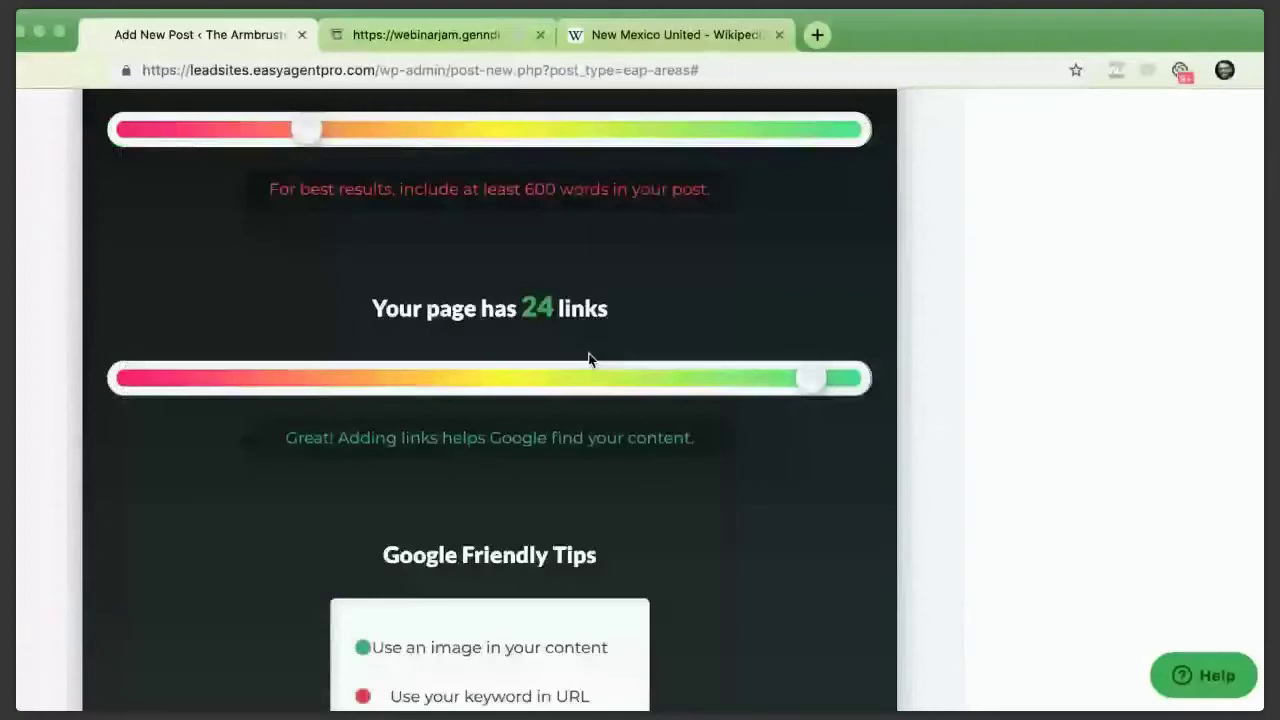
scroll(589, 360, "down", 2)
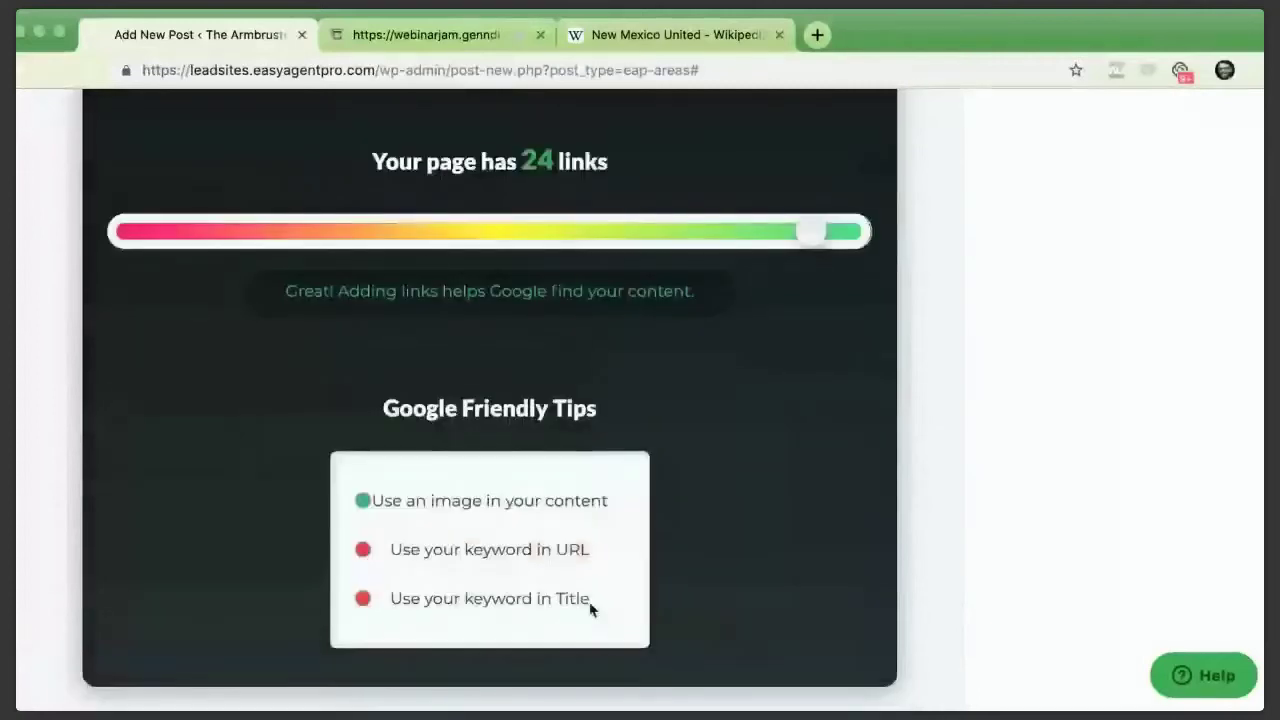
left_click_drag(589, 550, 394, 550)
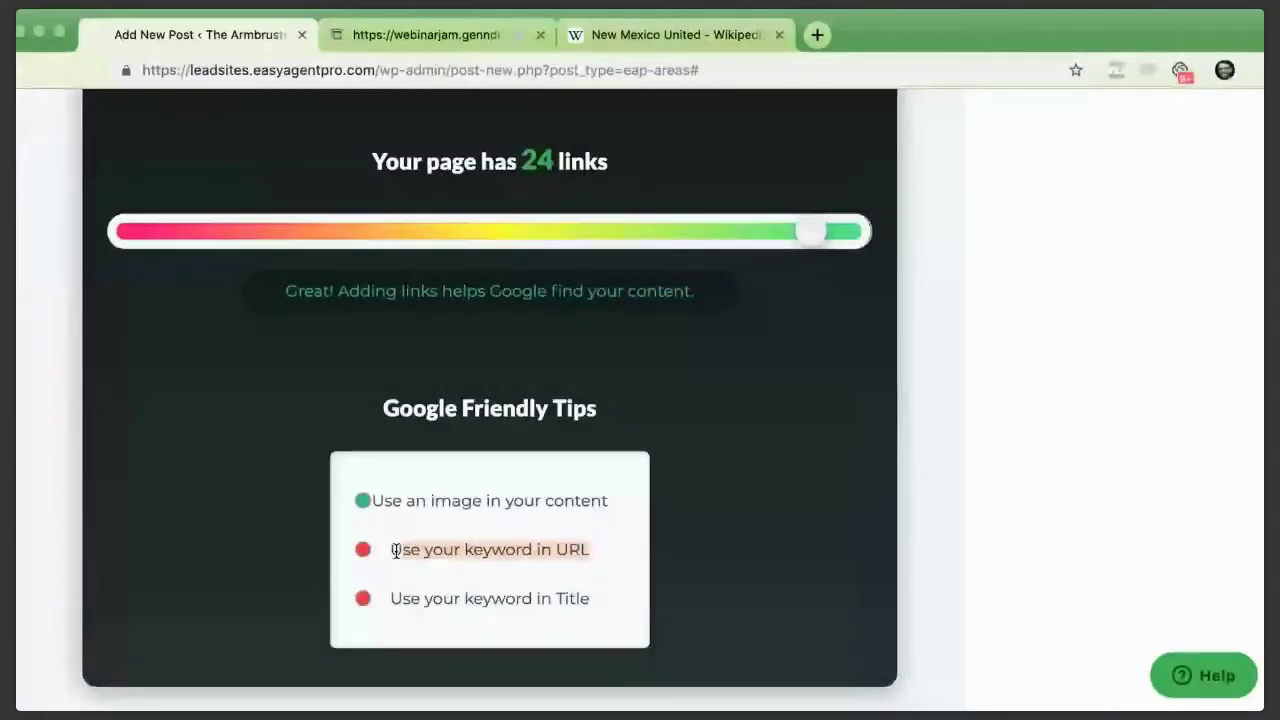
scroll(485, 591, "up", 1)
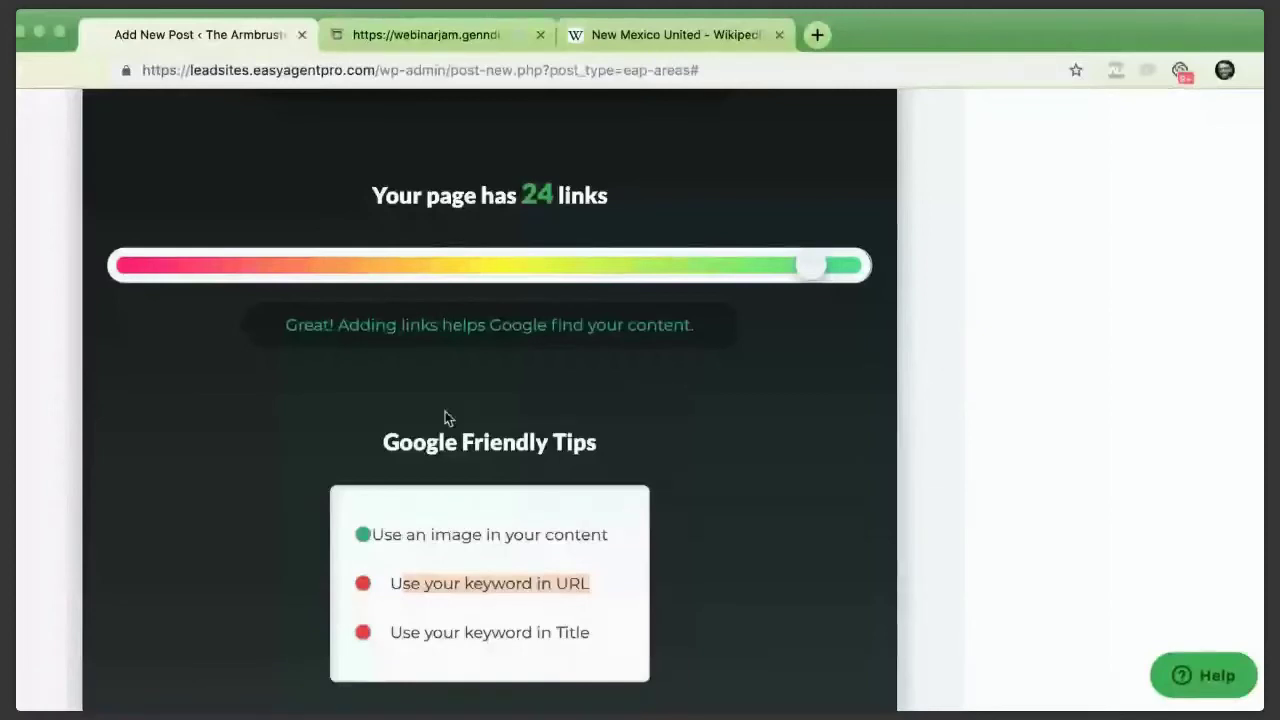
Recheck the SEO score and open a preview of the Rio Rancho, NM page
scroll(447, 418, "up", 10)
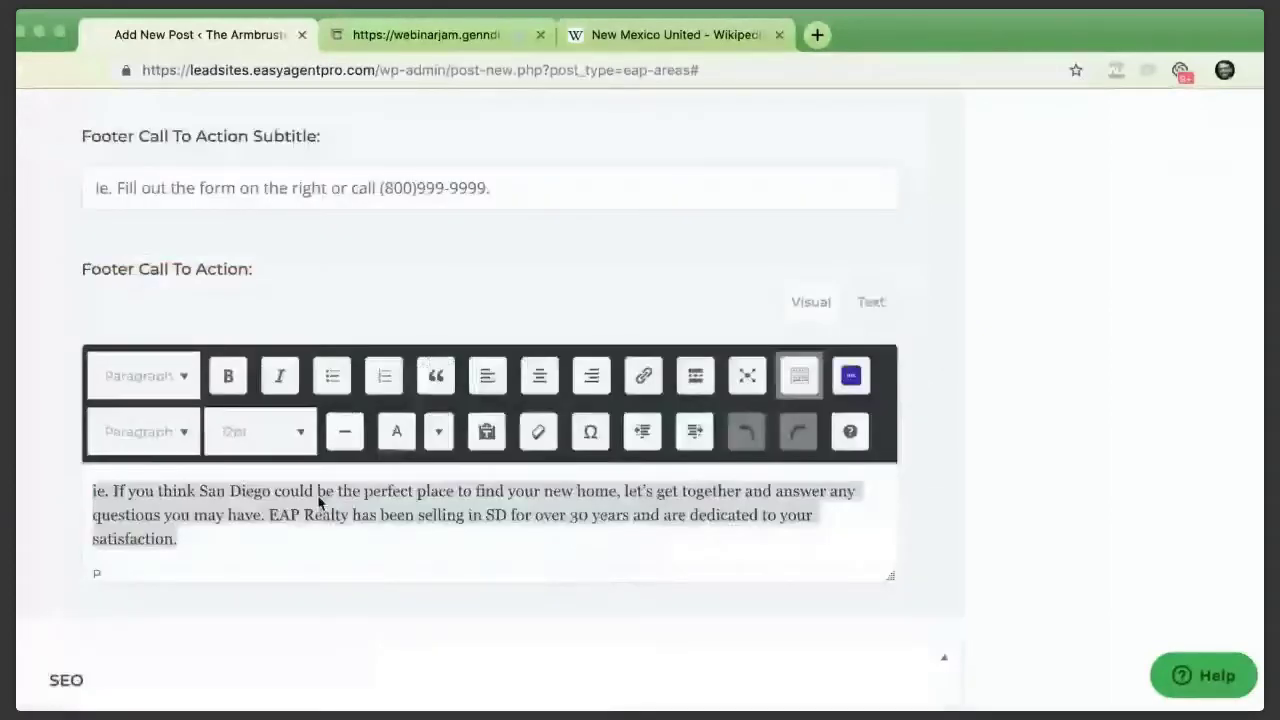
scroll(318, 502, "up", 15)
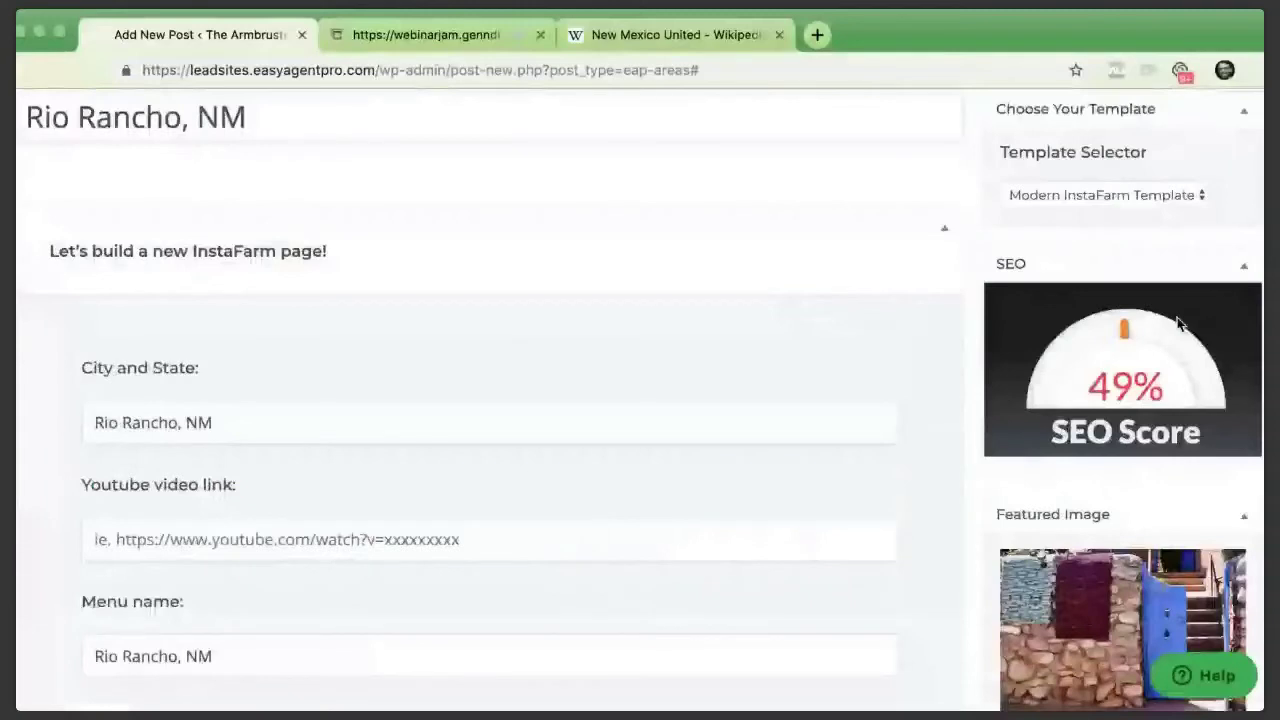
scroll(816, 410, "up", 3)
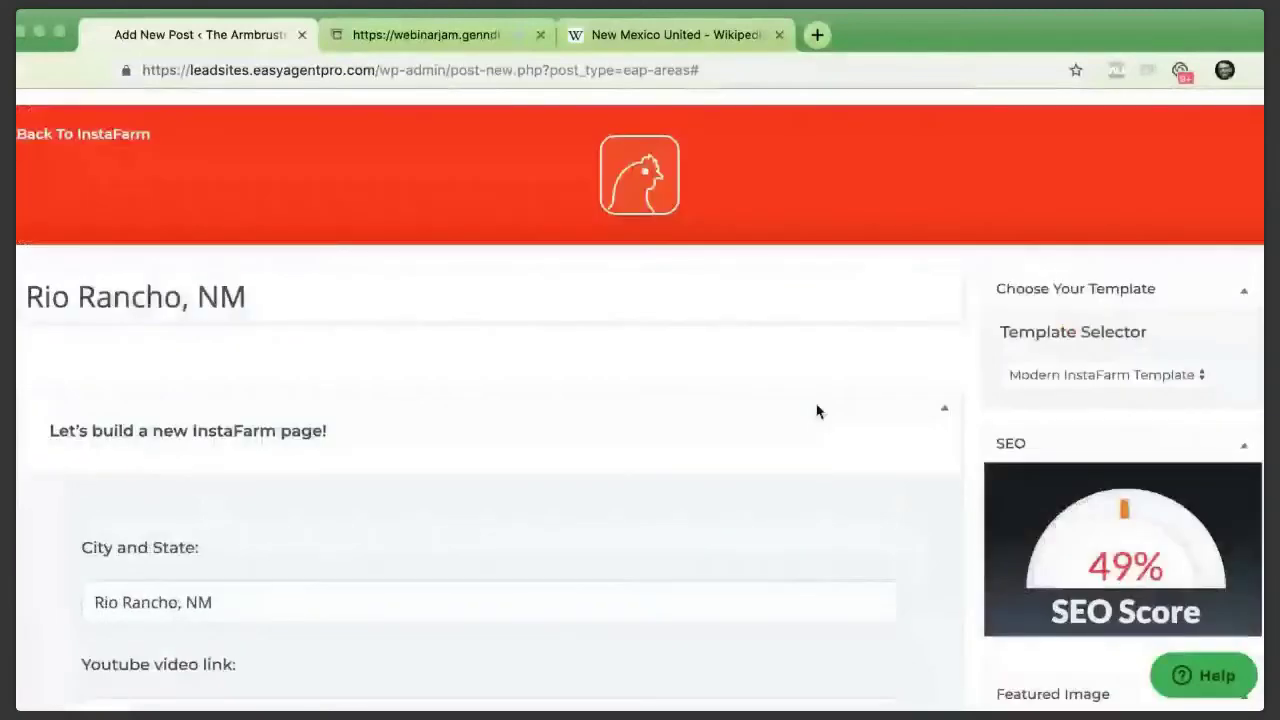
scroll(816, 410, "down", 10)
left_click(1112, 410)
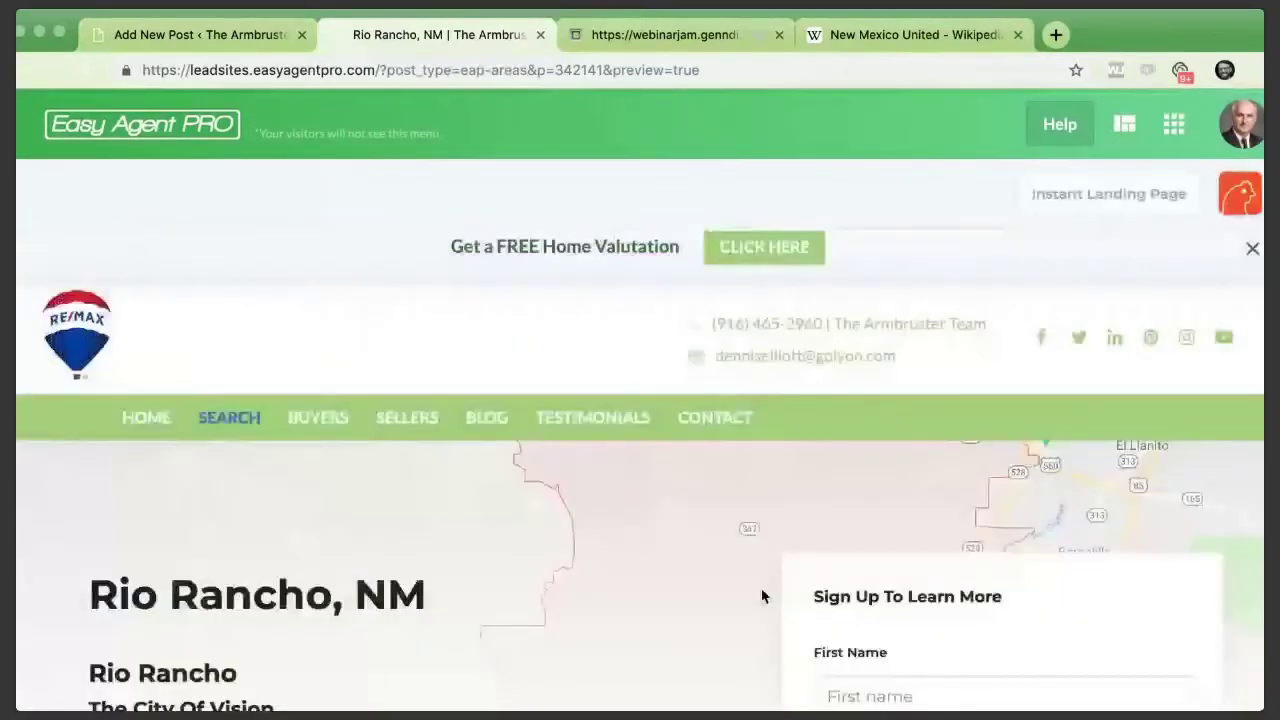
Review the Rio Rancho, NM page preview from the introduction through the balloon fiesta and New Mexico United sections down to the footer
scroll(762, 596, "down", 3)
left_click_drag(256, 582, 91, 466)
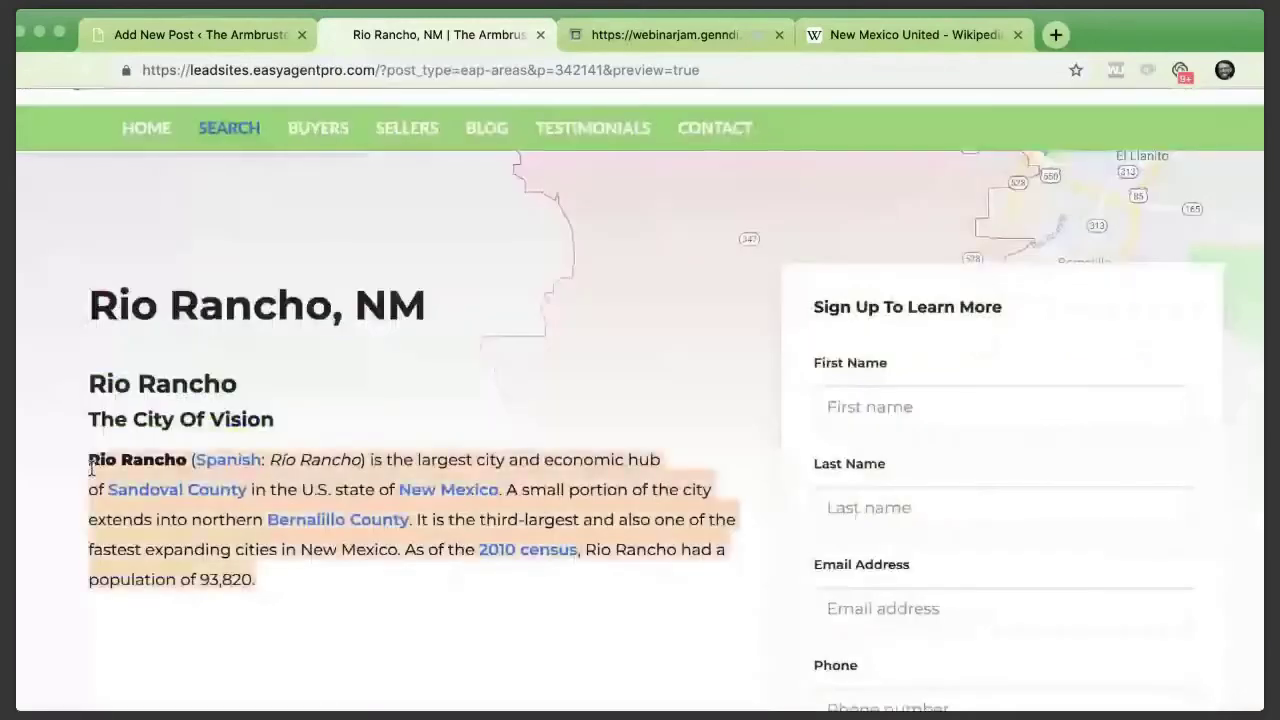
scroll(91, 470, "down", 3)
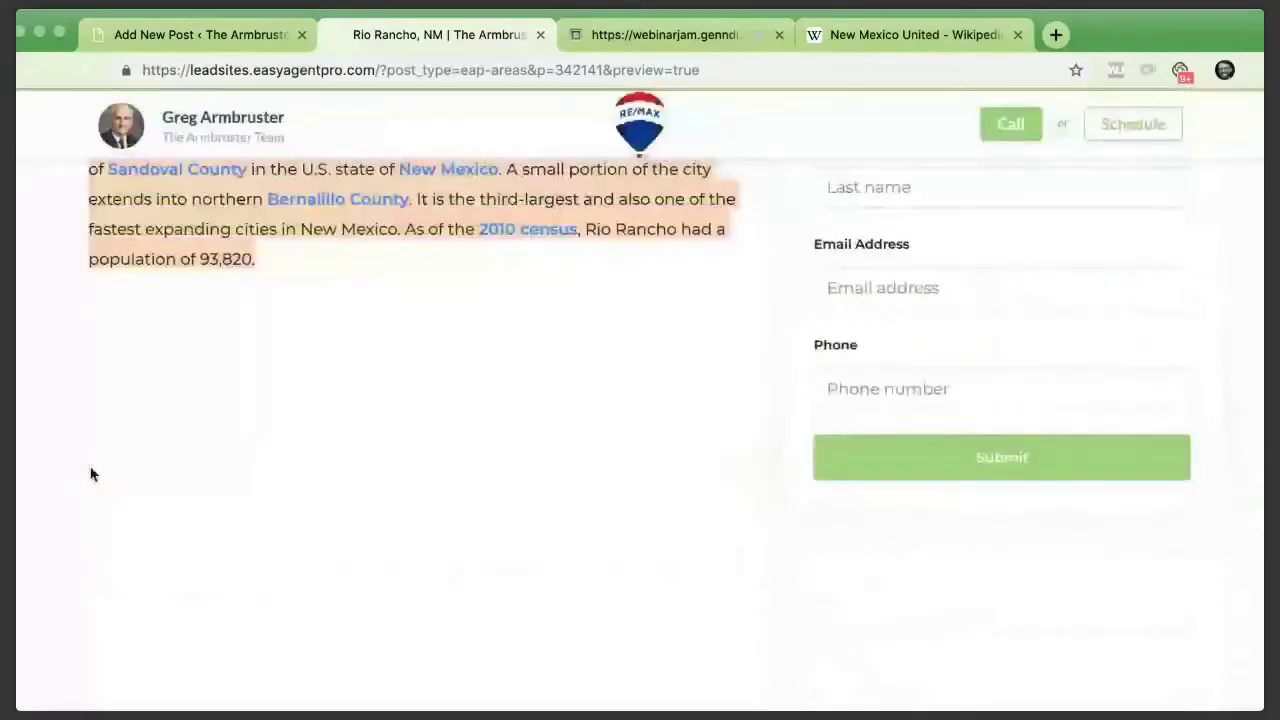
scroll(387, 429, "up", 2)
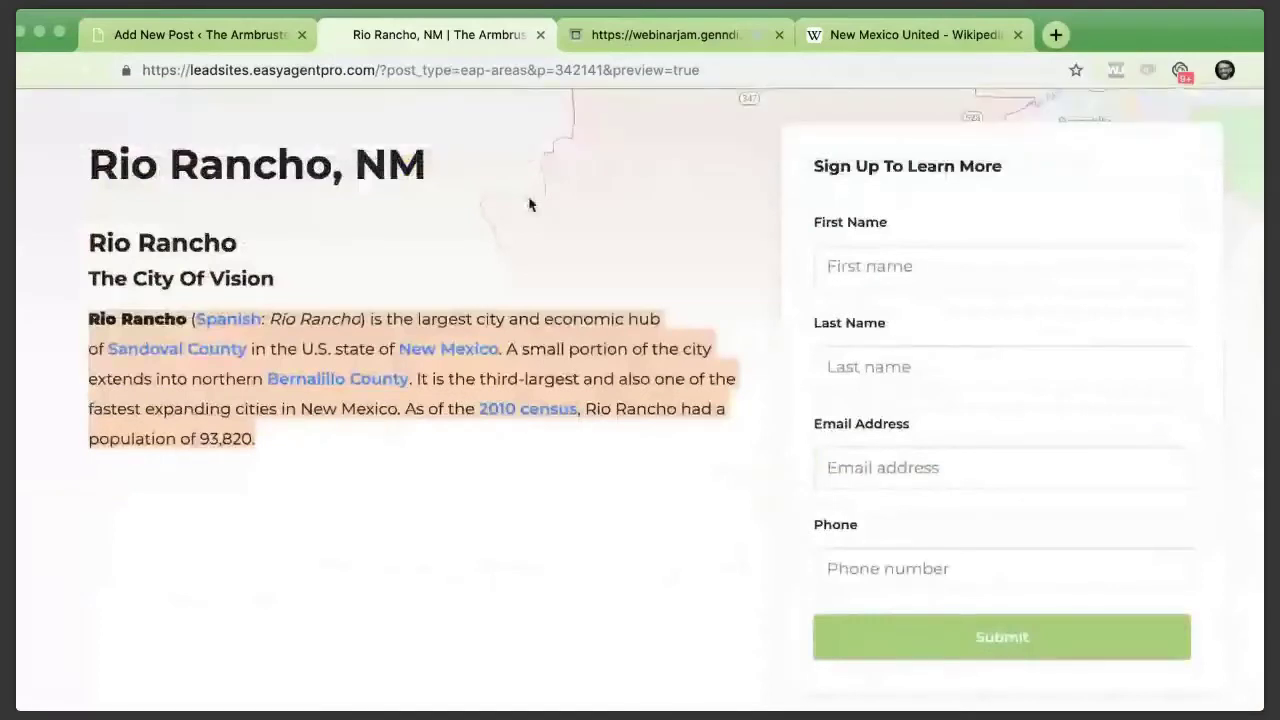
scroll(530, 204, "down", 3)
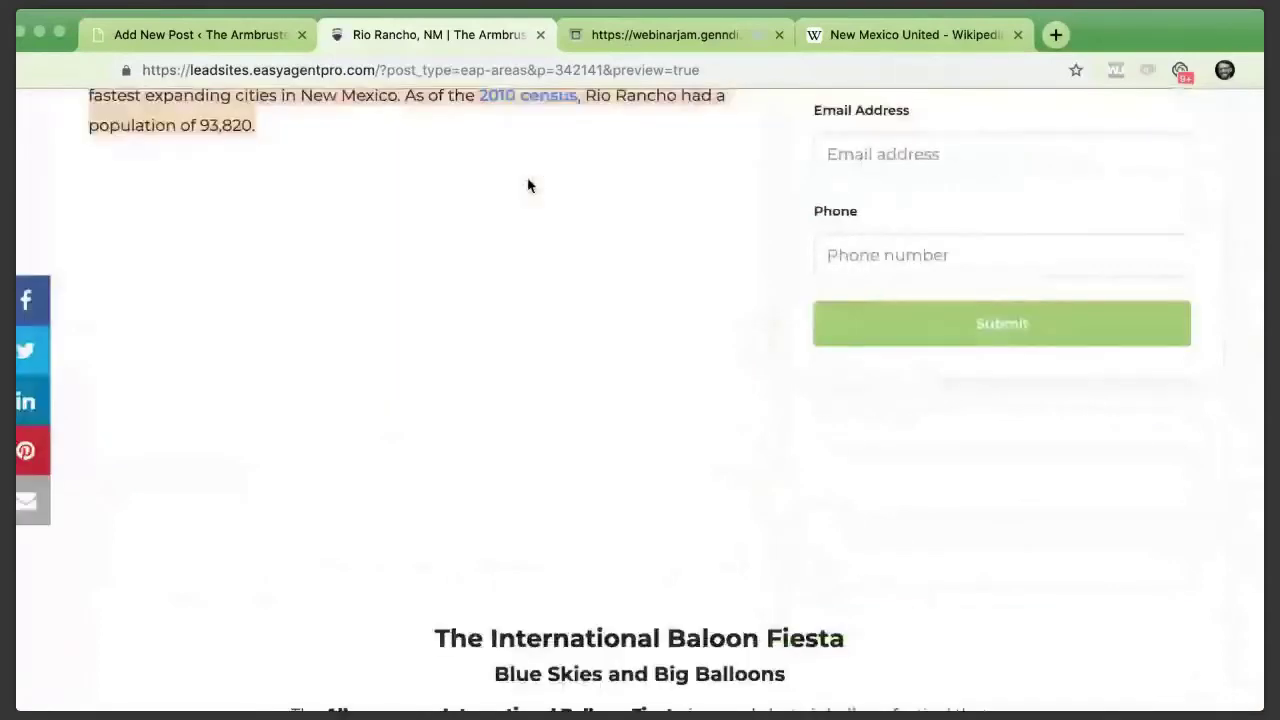
scroll(528, 185, "up", 3)
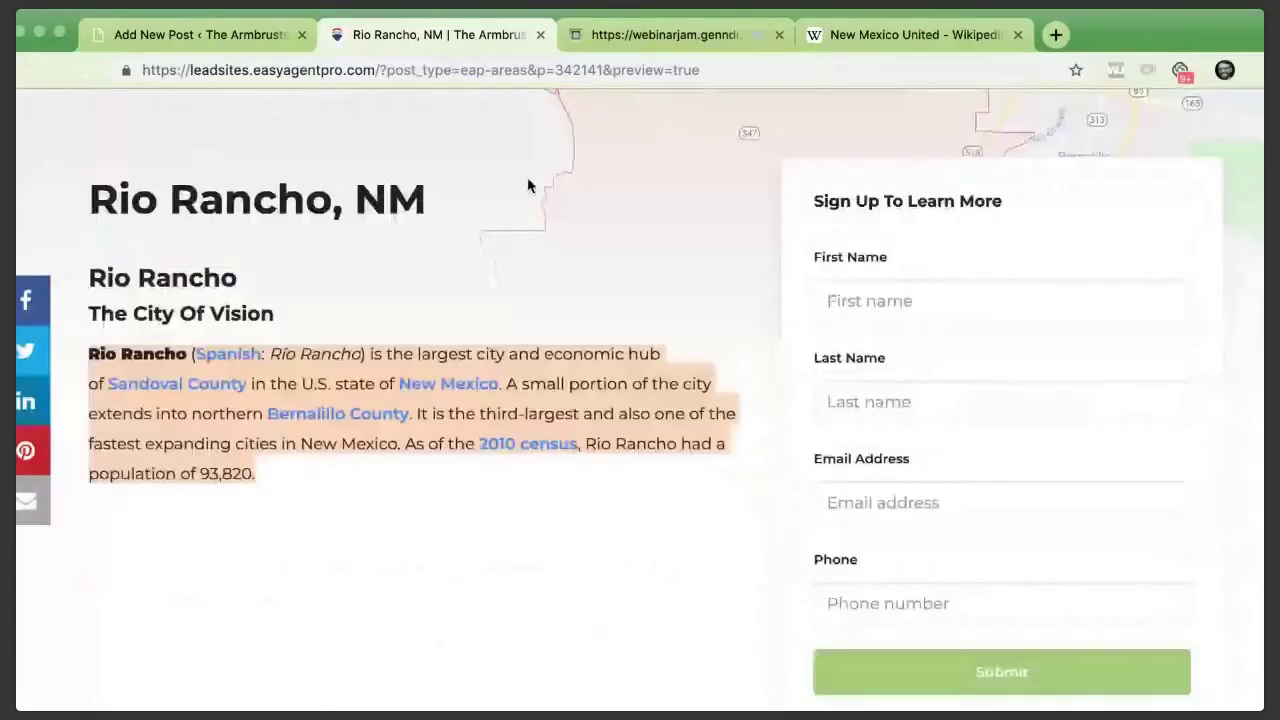
scroll(661, 410, "down", 5)
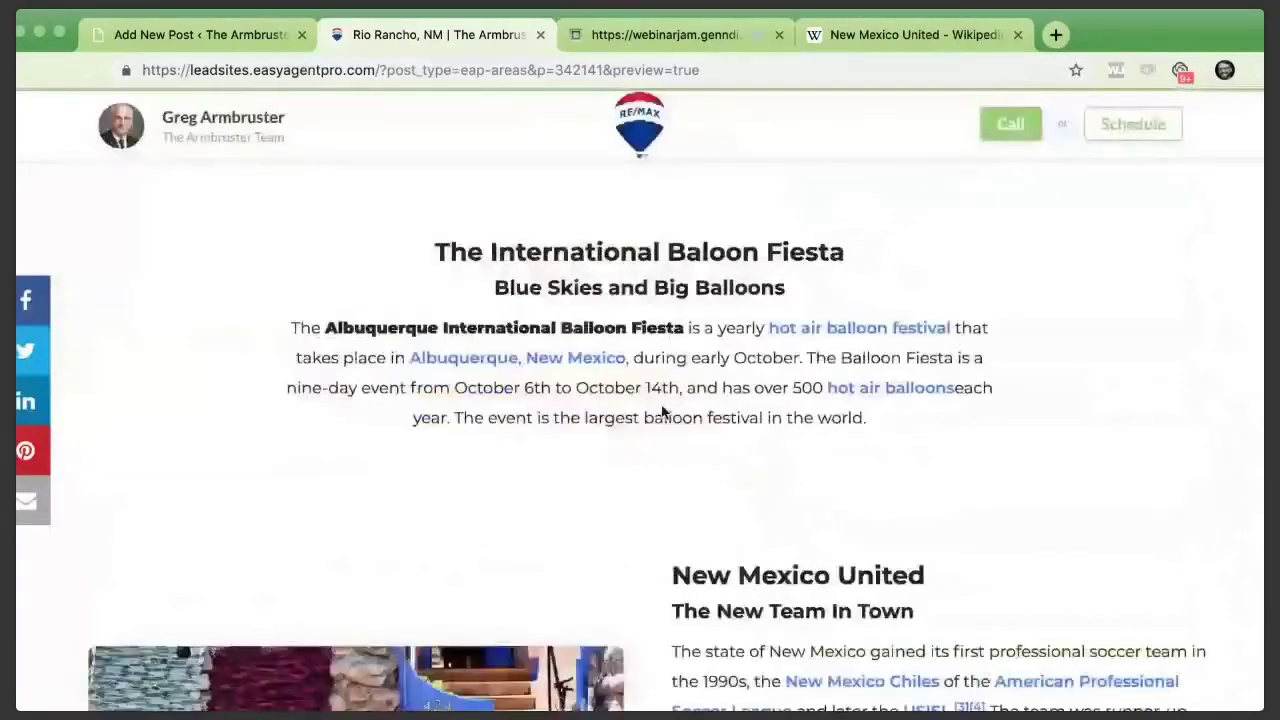
scroll(661, 410, "down", 3)
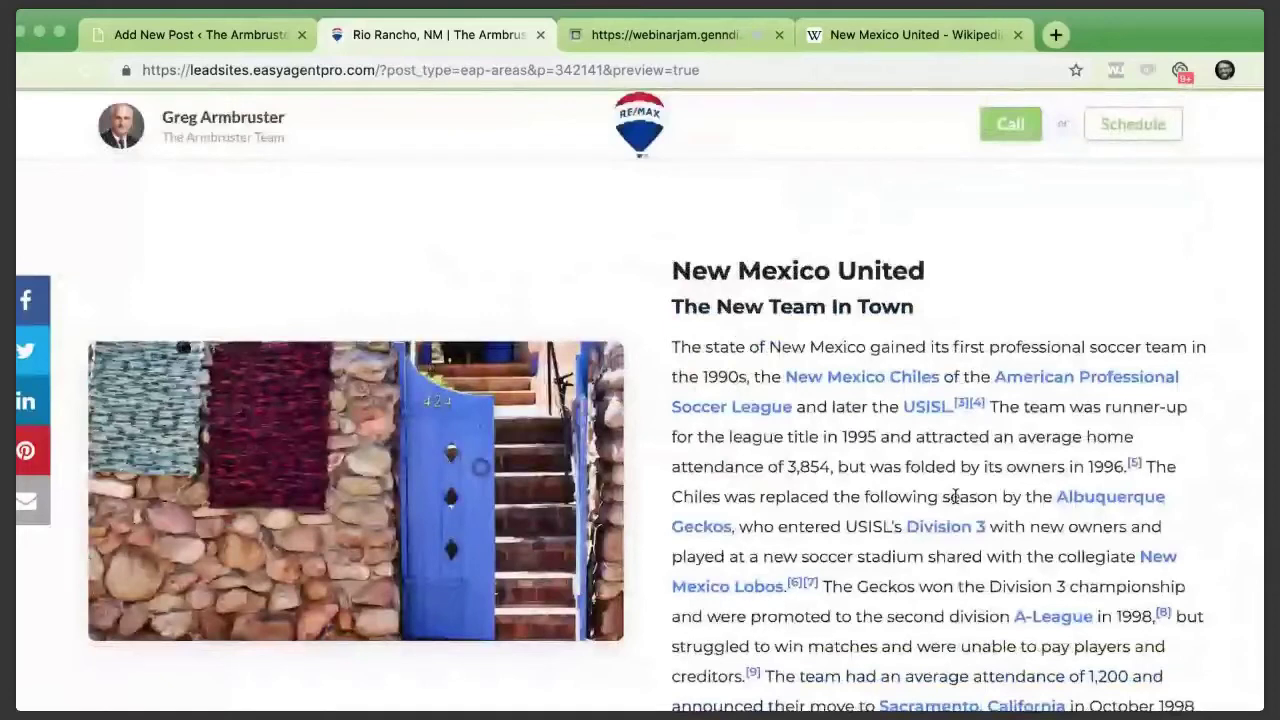
scroll(572, 372, "down", 10)
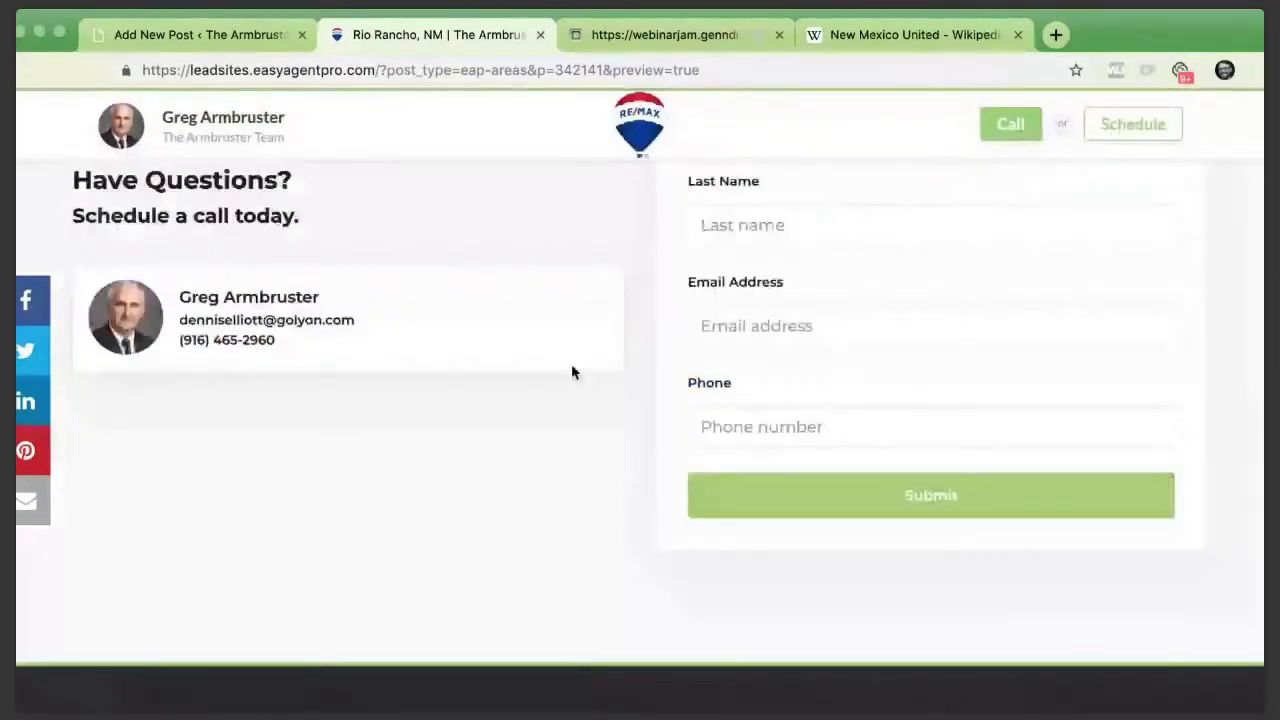
scroll(580, 400, "down", 3)
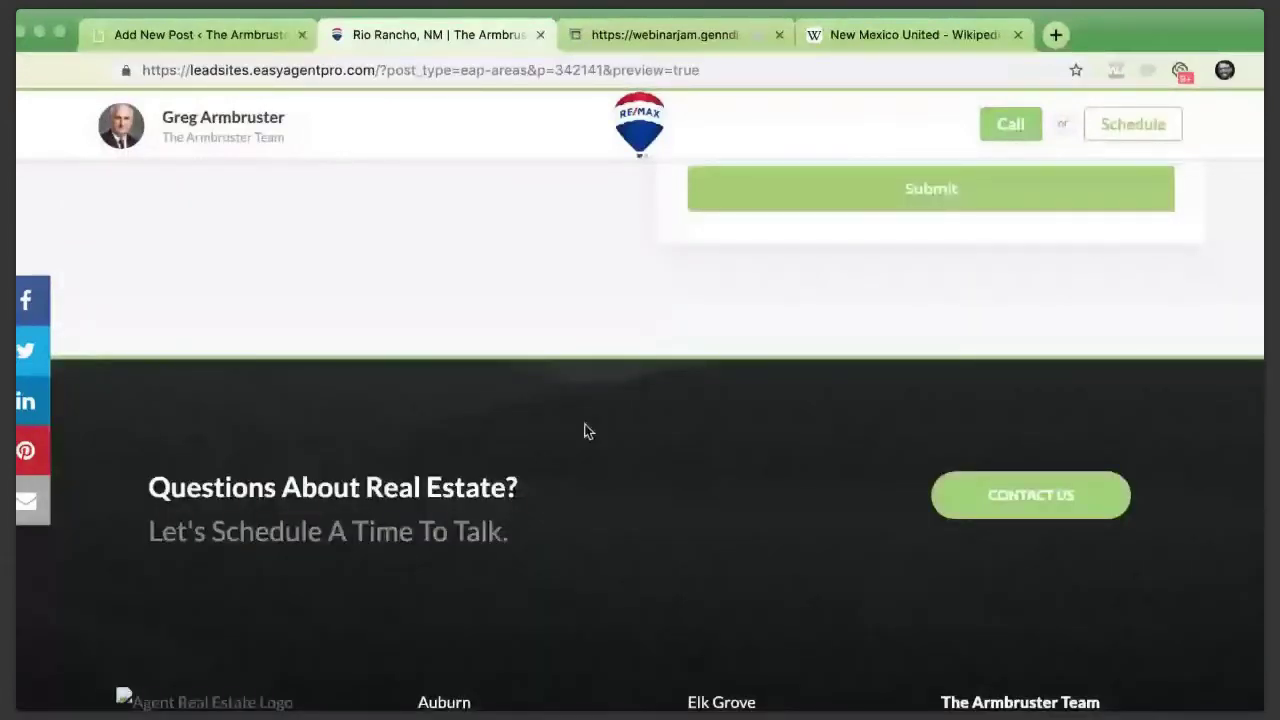
Go back over the preview's photo gallery, the balloon fiesta text and the introduction with its sign-up form
scroll(587, 431, "up", 10)
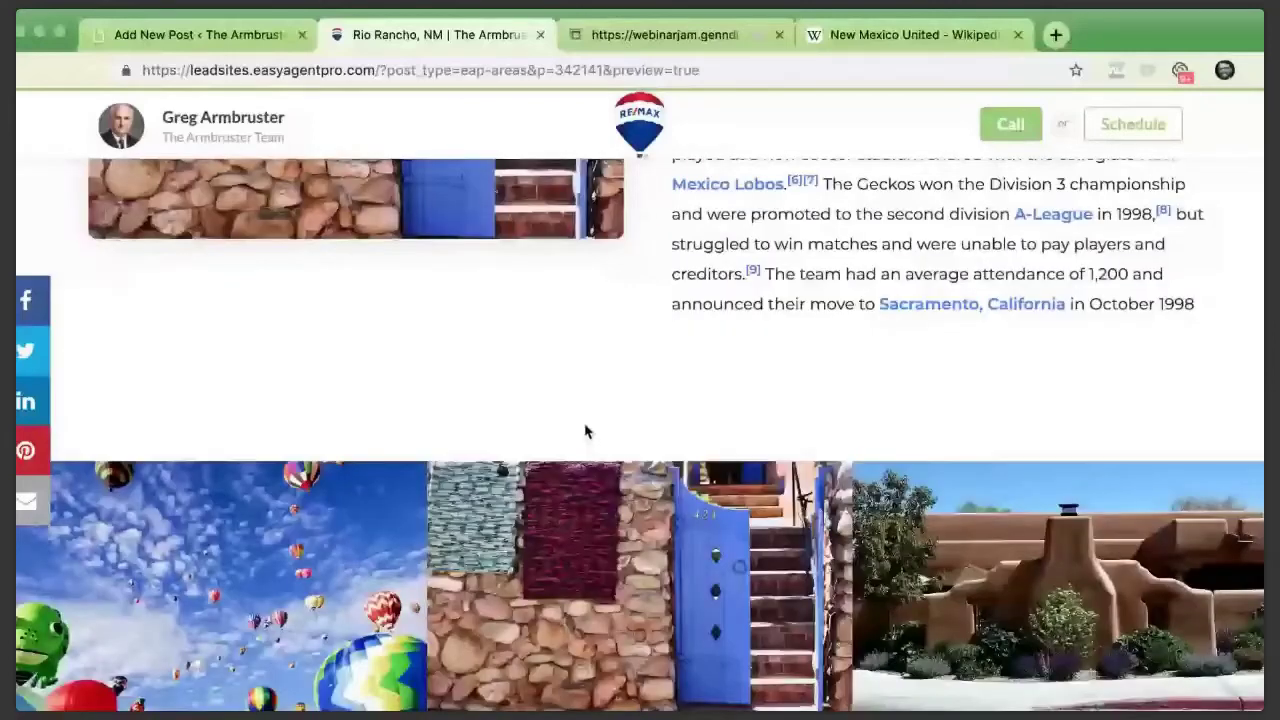
scroll(587, 431, "up", 15)
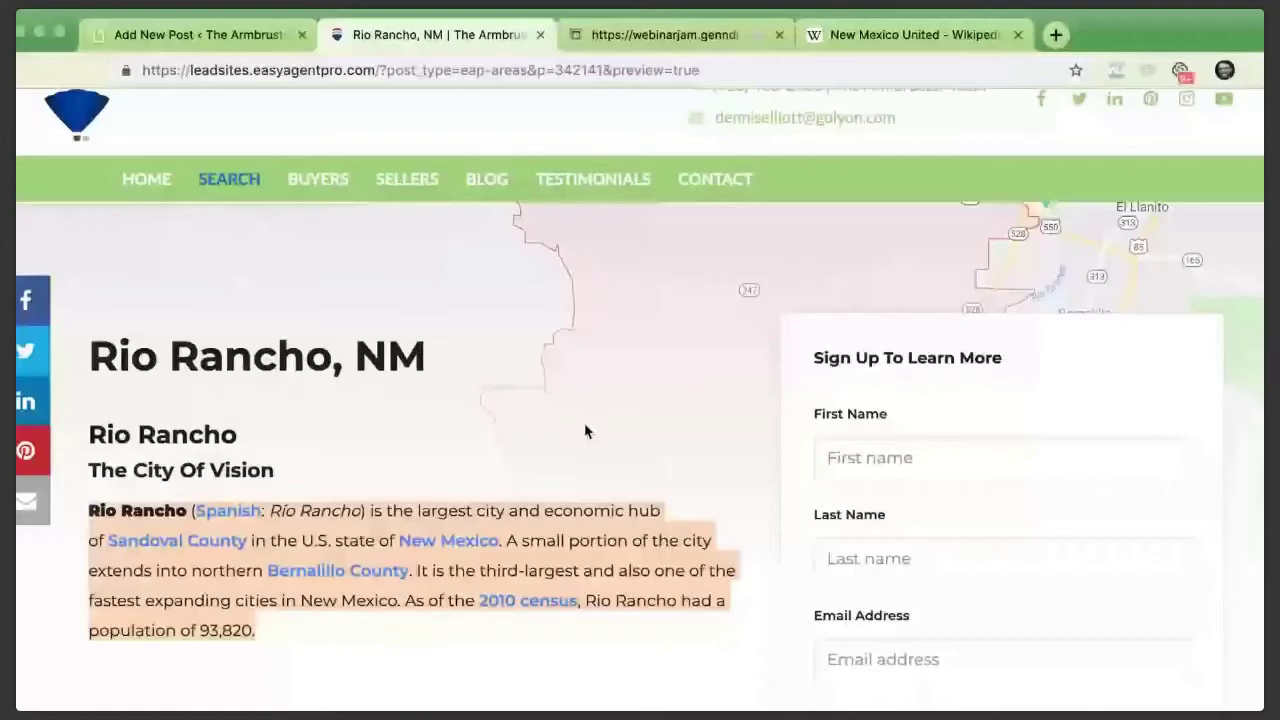
scroll(586, 431, "down", 4)
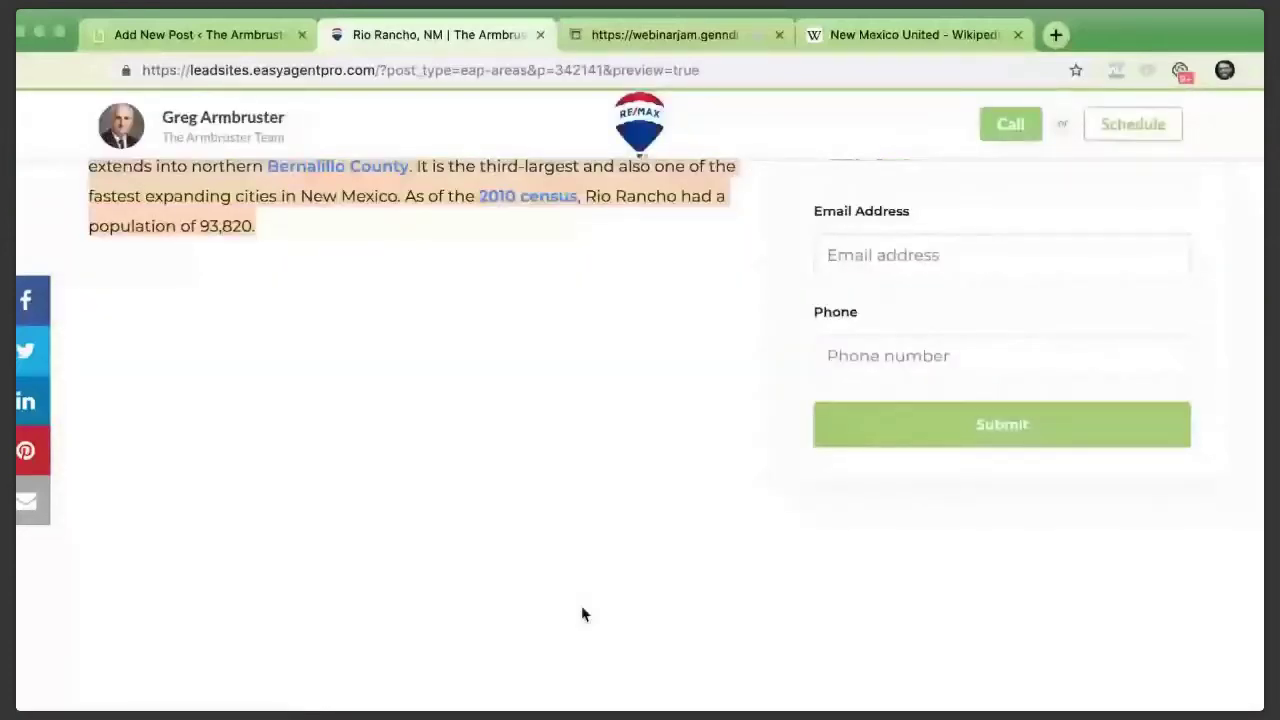
scroll(583, 614, "up", 1)
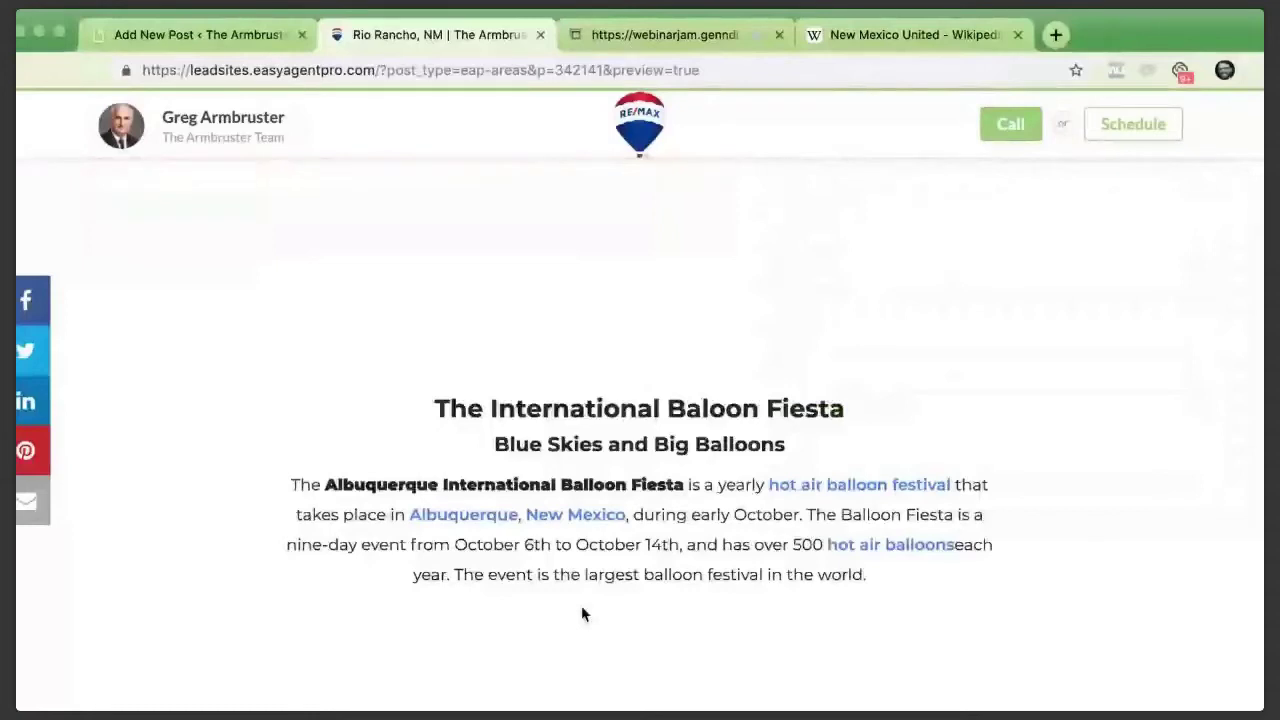
scroll(581, 605, "up", 1)
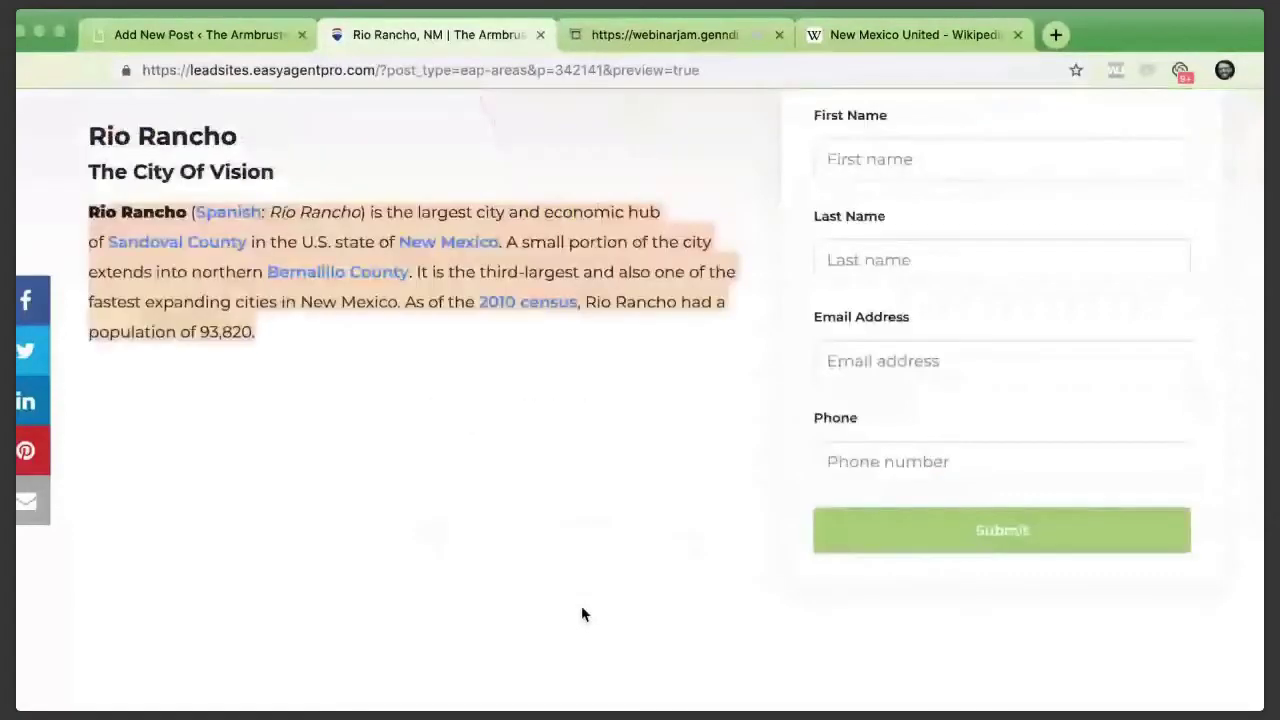
scroll(582, 614, "up", 4)
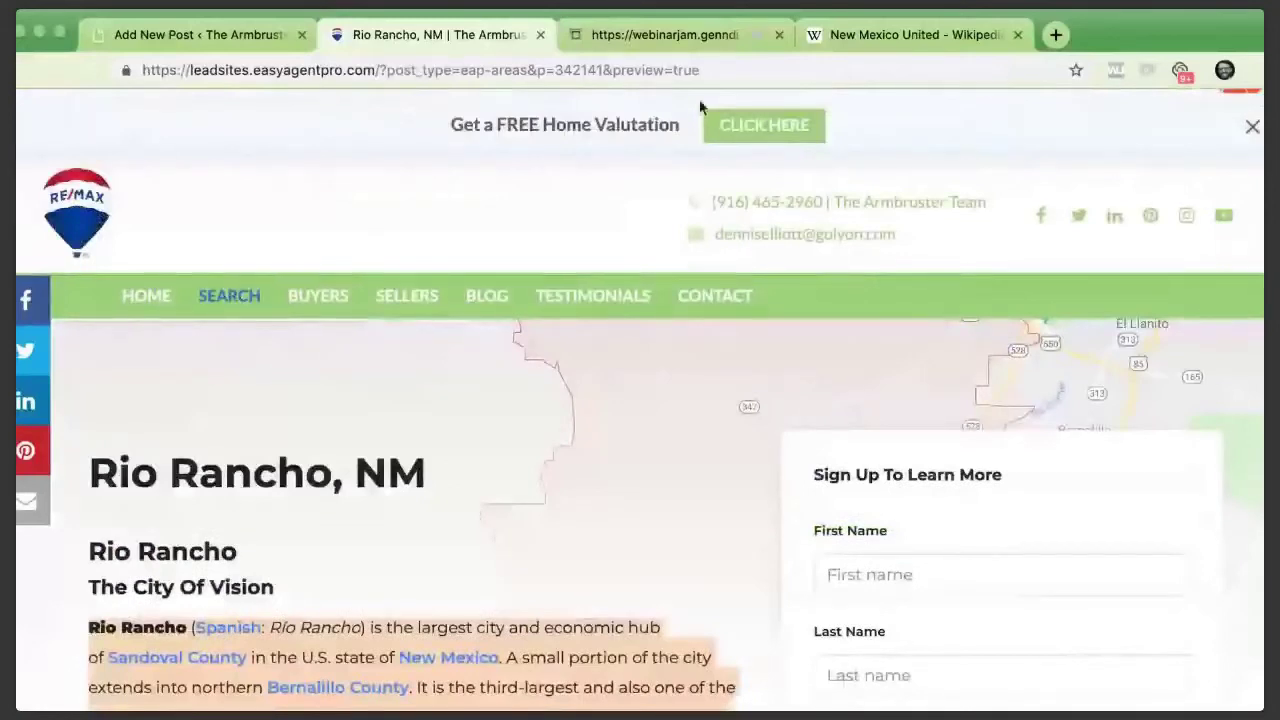
Switch to the WebinarJam live broadcast and read through the attendees' chat messages
left_click(665, 35)
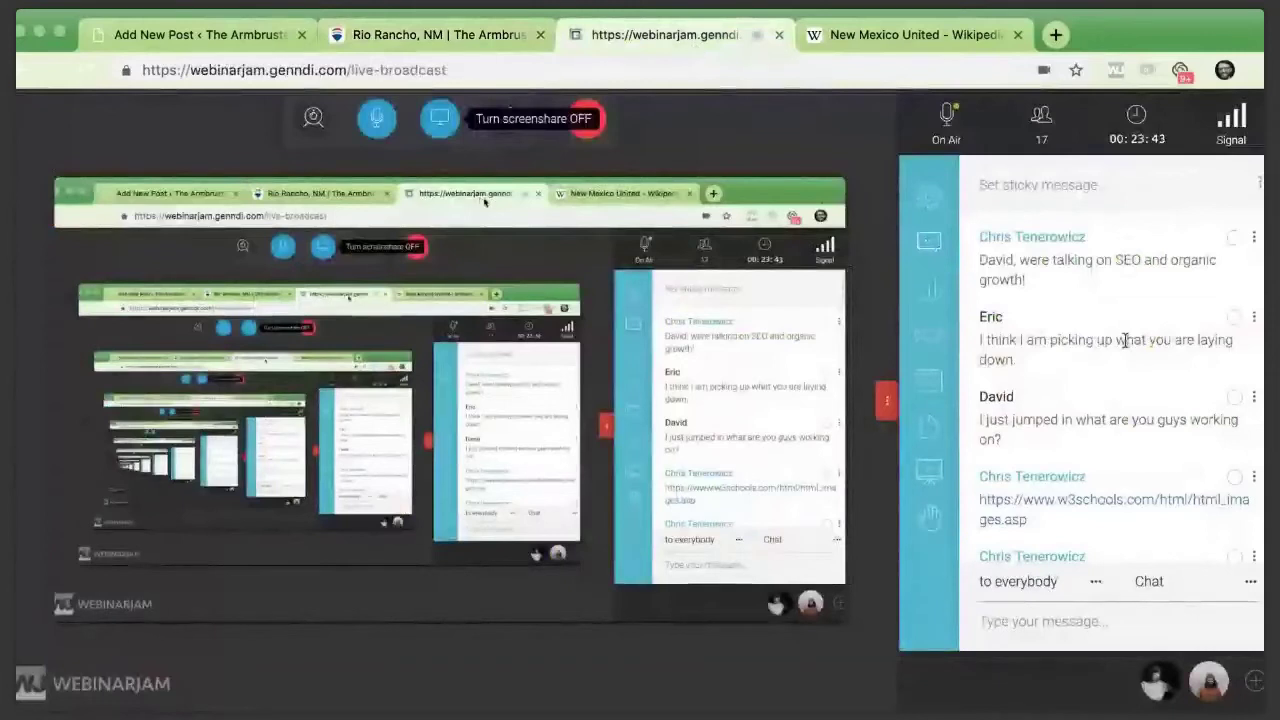
scroll(1125, 341, "down", 3)
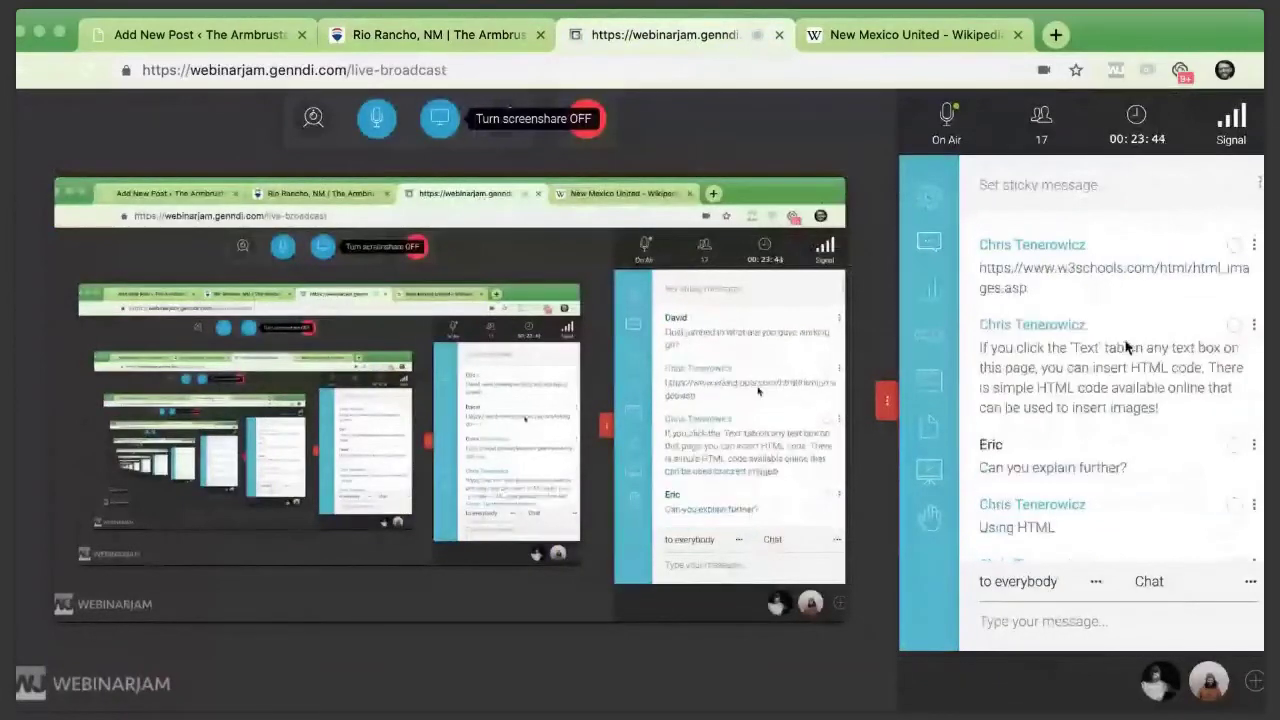
scroll(1127, 345, "down", 1)
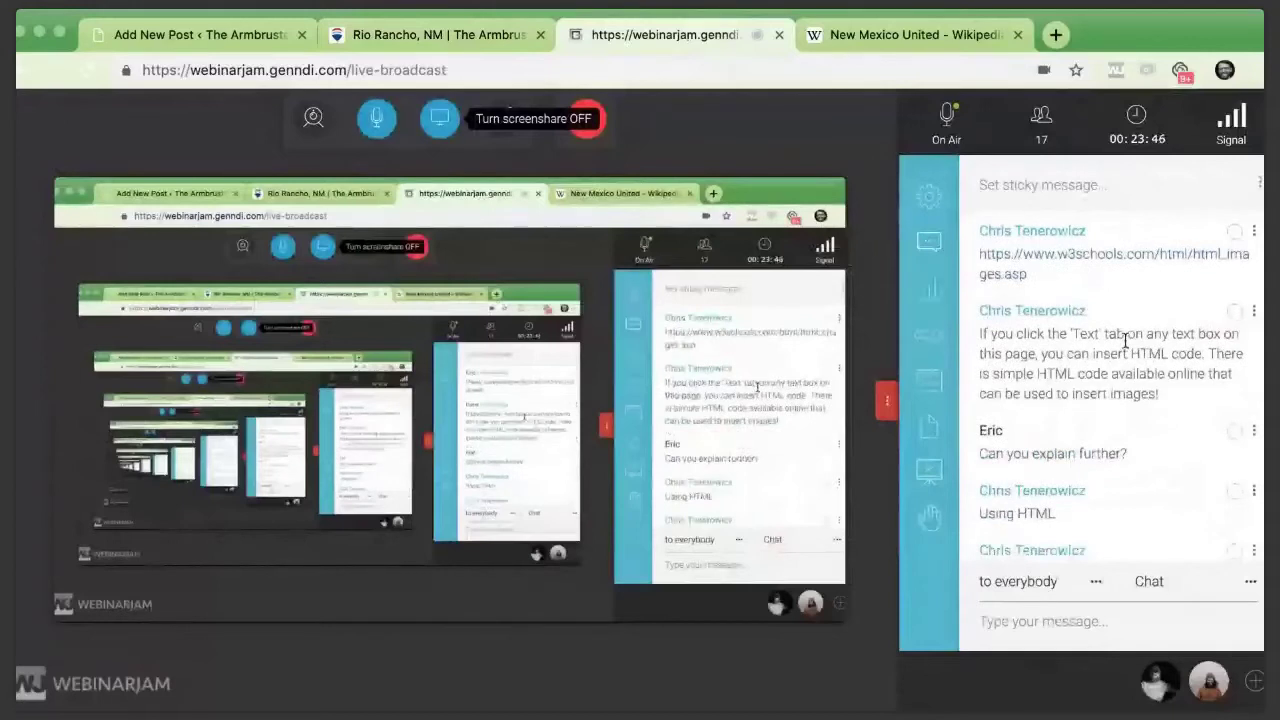
scroll(1125, 343, "up", 1)
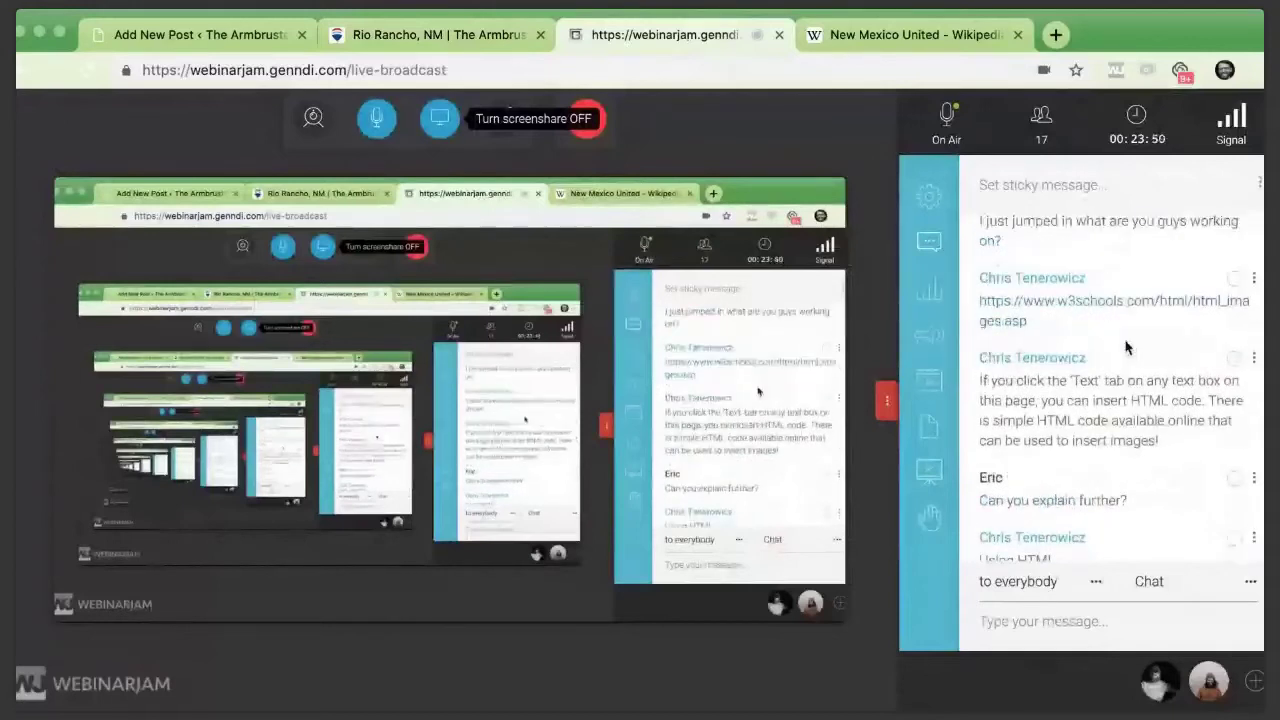
scroll(1125, 347, "up", 2)
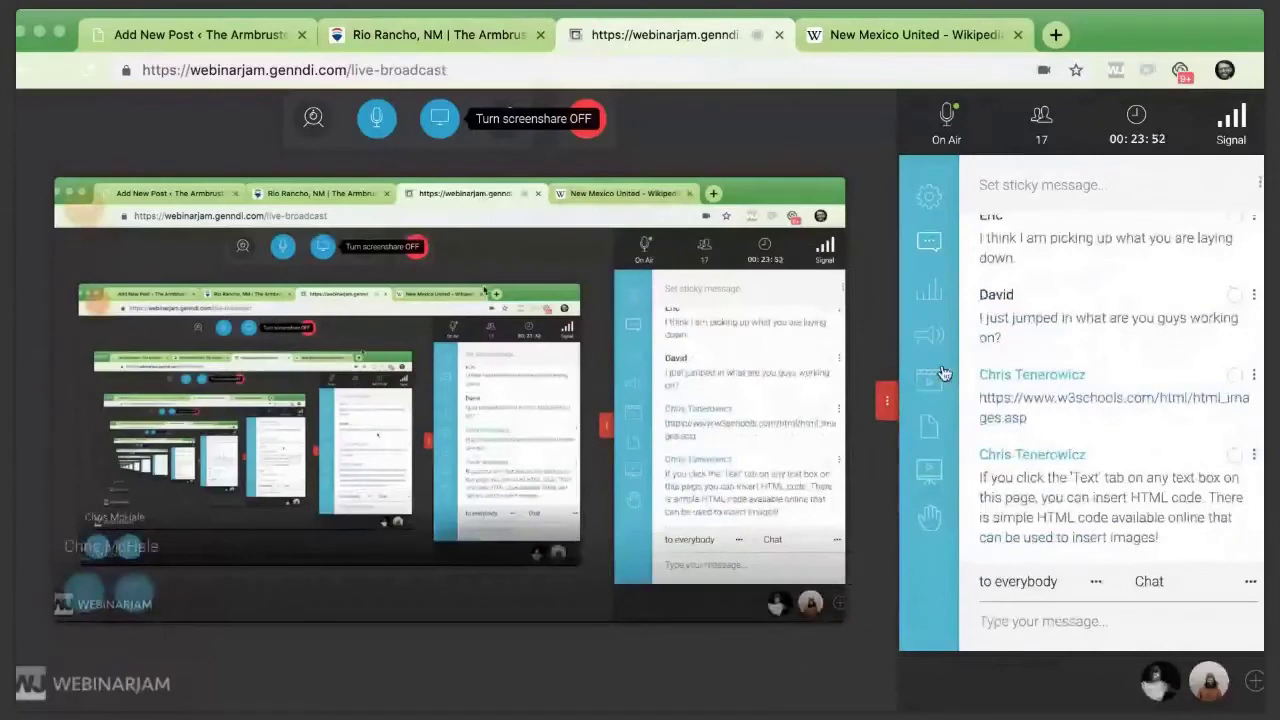
scroll(1088, 468, "up", 2)
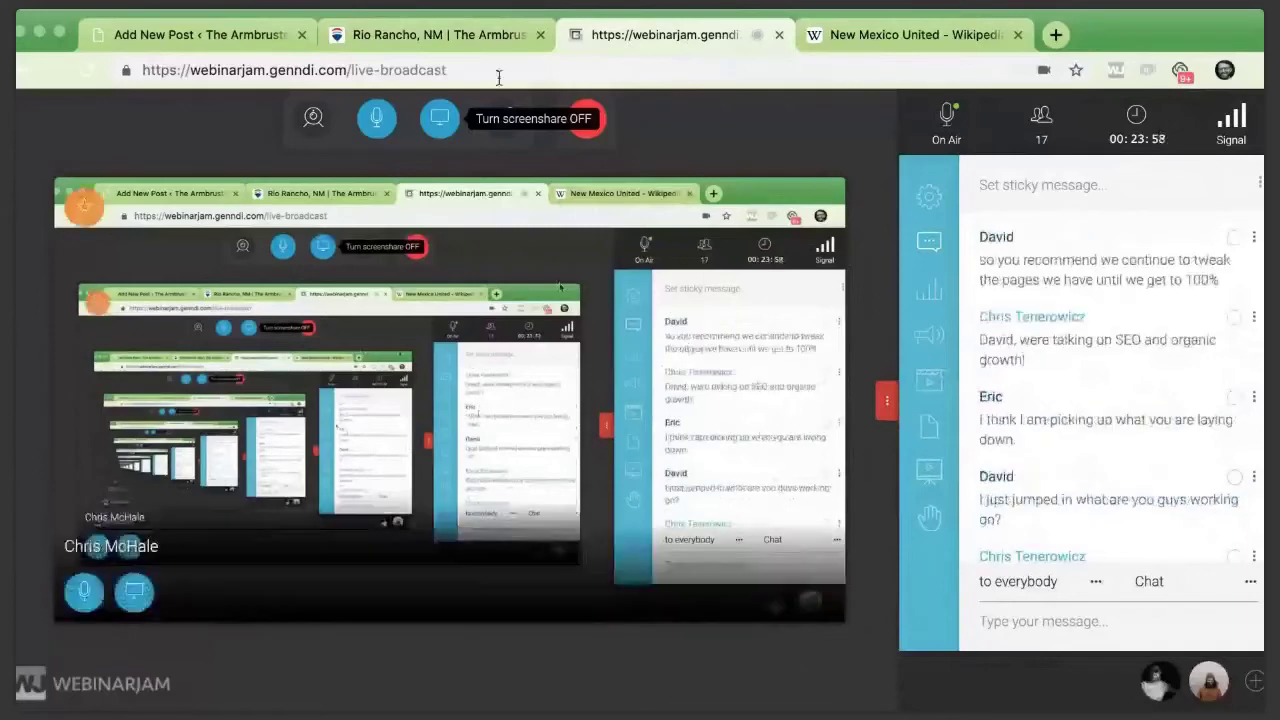
Return to the Rio Rancho page editor and switch the community description to its HTML text view
left_click(437, 40)
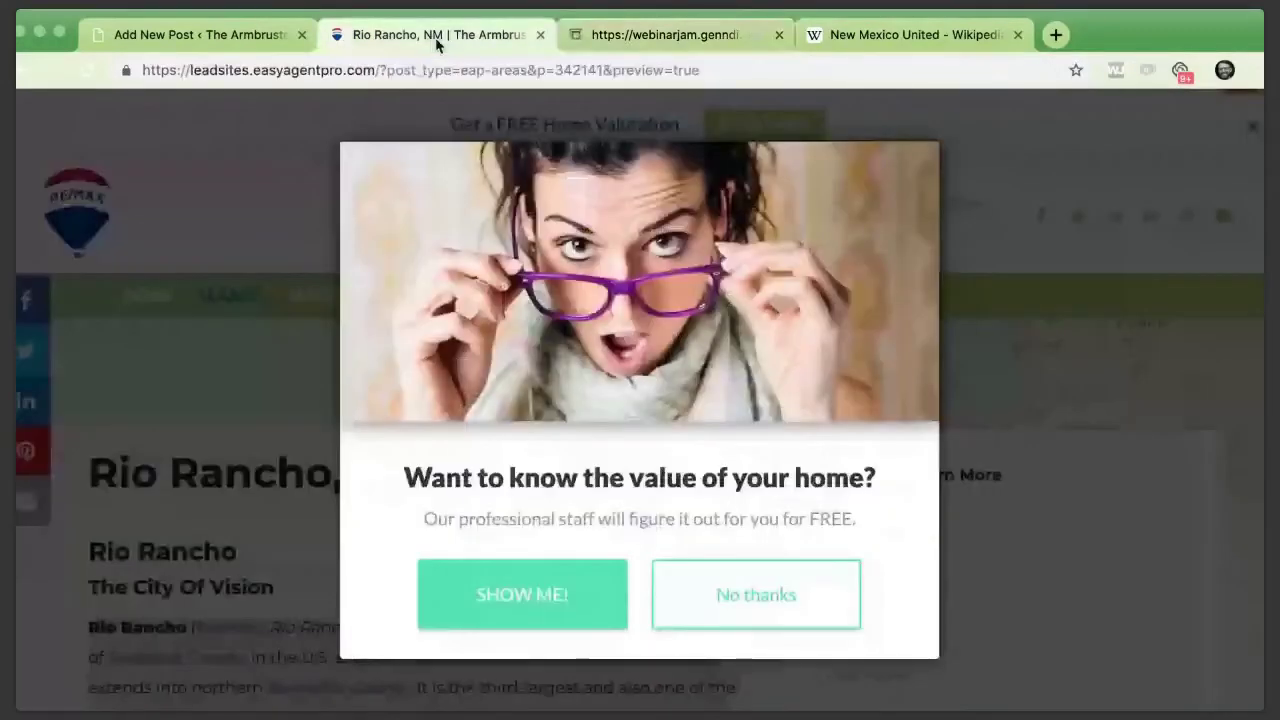
key("ctrl+shift+Tab")
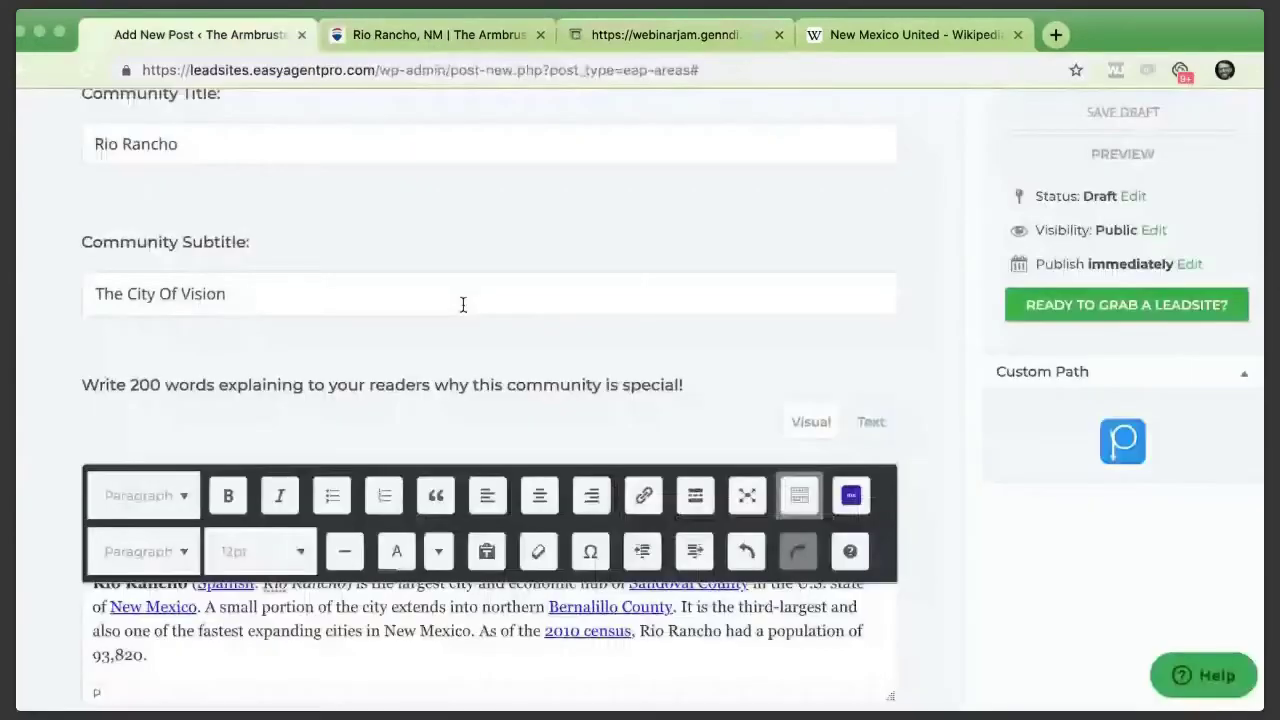
scroll(463, 305, "down", 1)
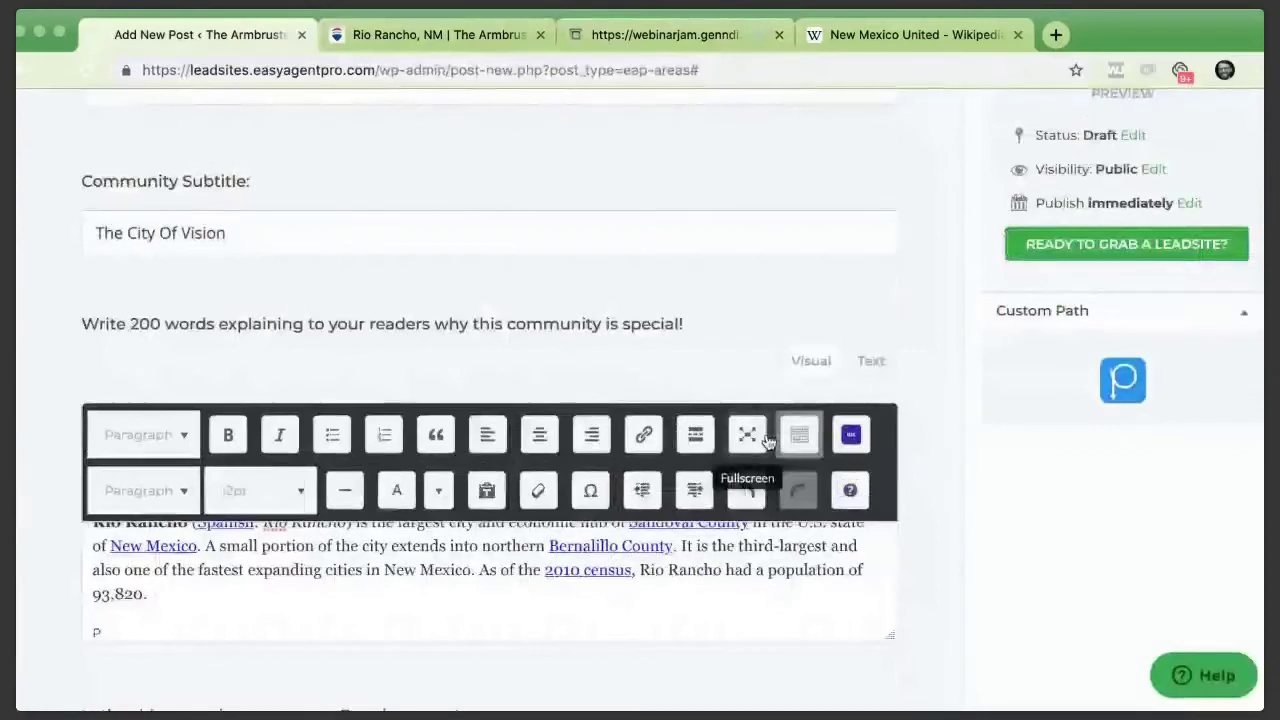
left_click(869, 360)
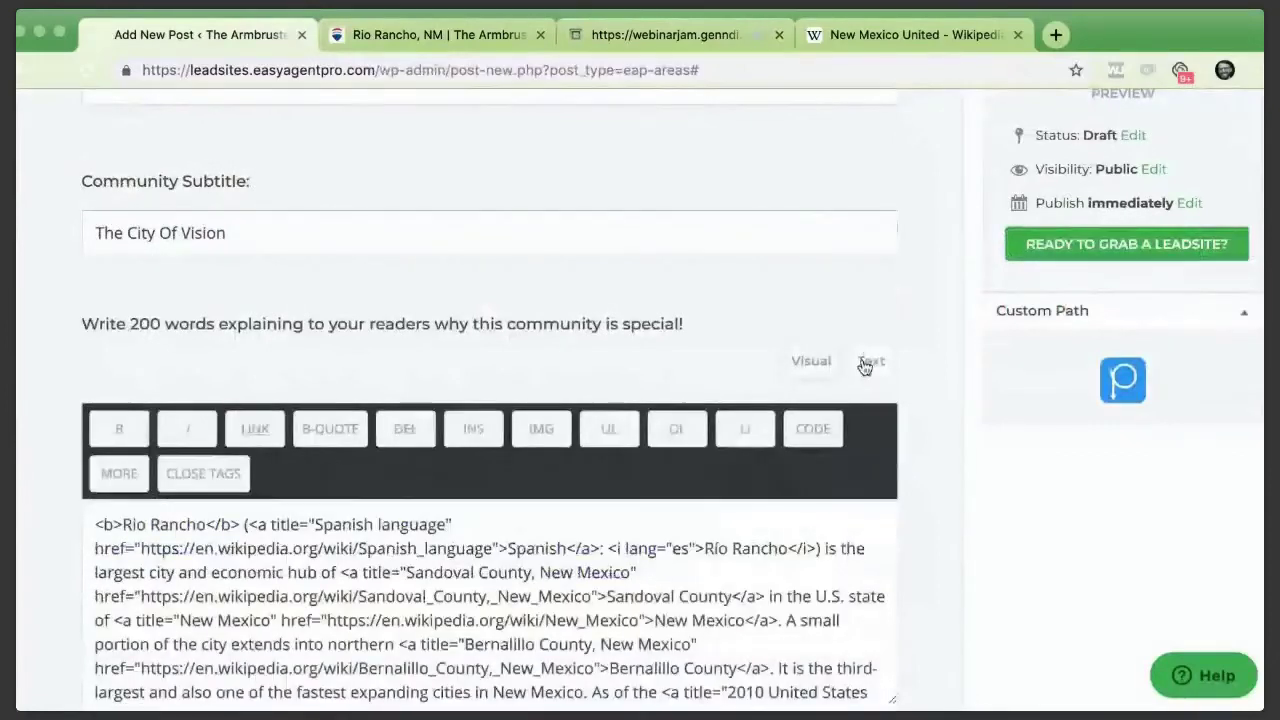
Examine the HTML source of the community description and the page's fields above it
scroll(563, 506, "down", 5)
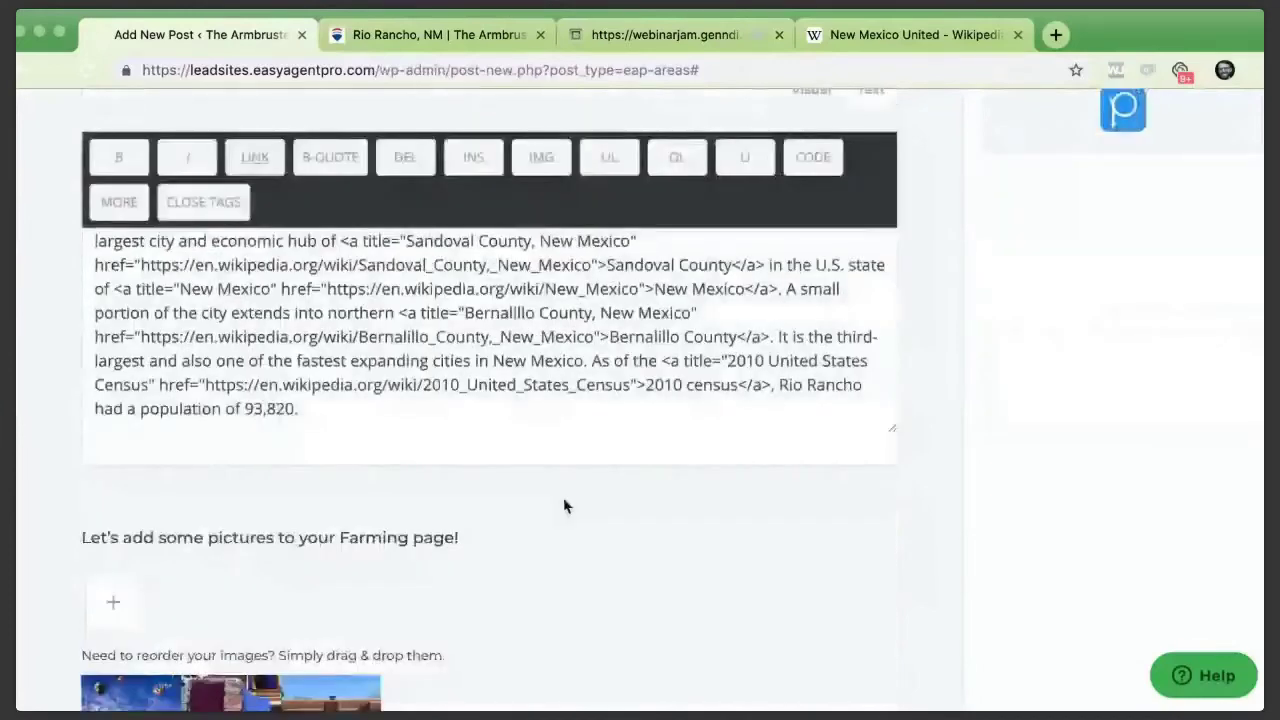
scroll(552, 357, "up", 2)
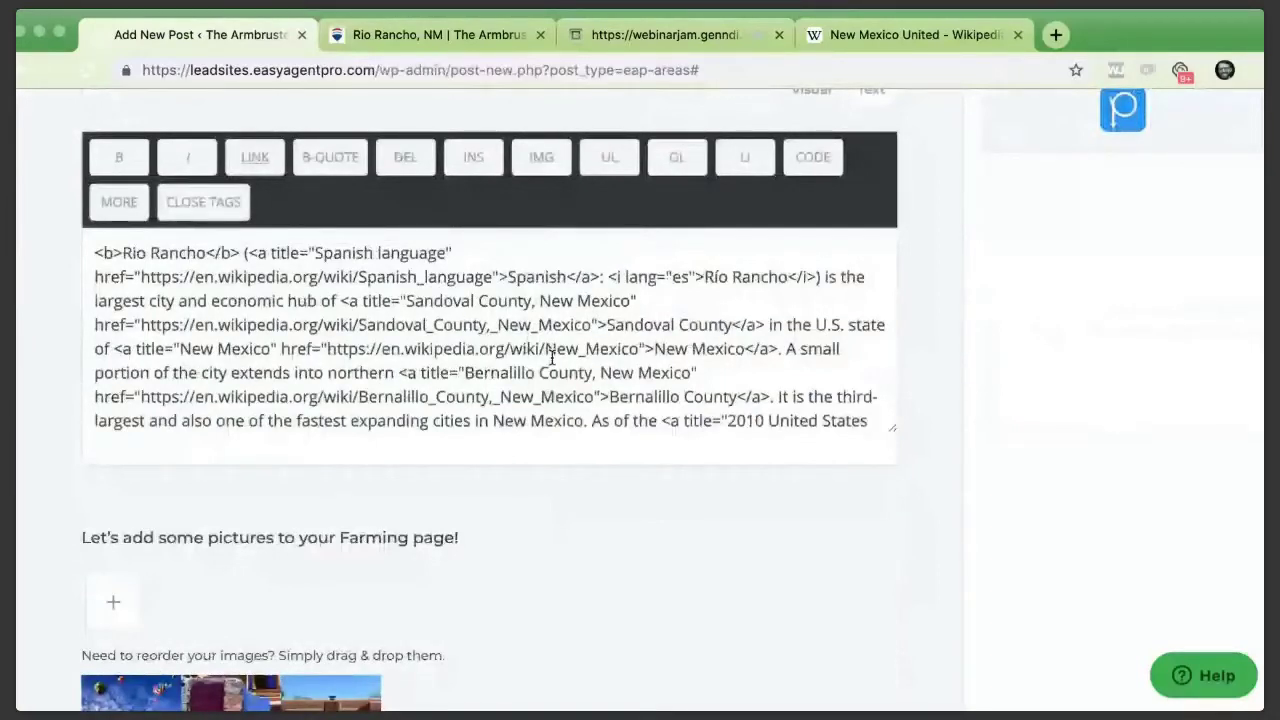
scroll(551, 357, "down", 2)
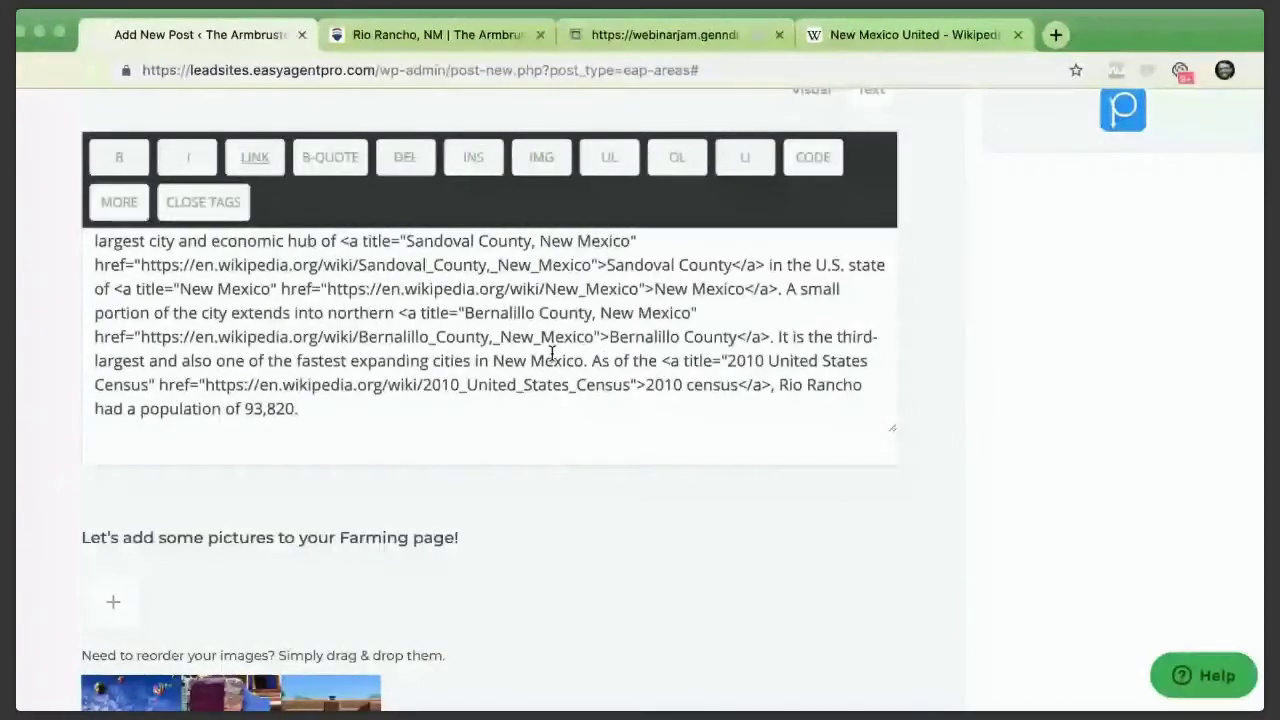
scroll(340, 497, "up", 2)
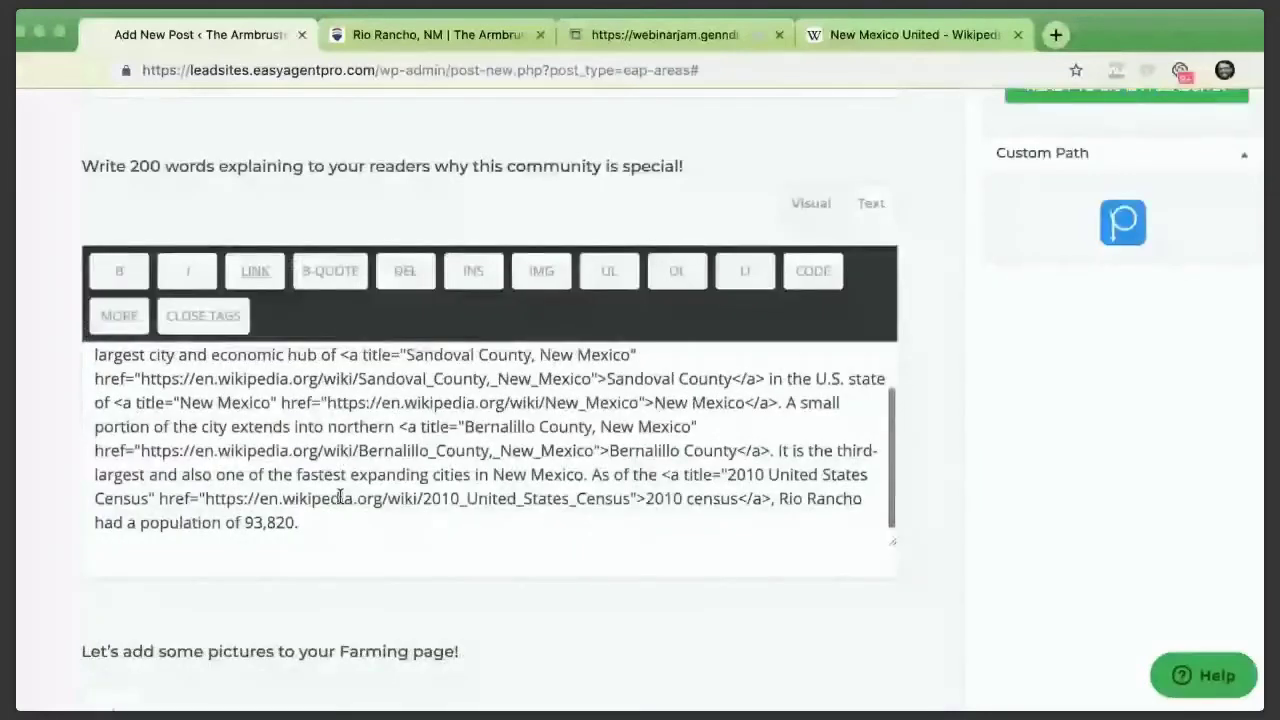
scroll(447, 263, "up", 5)
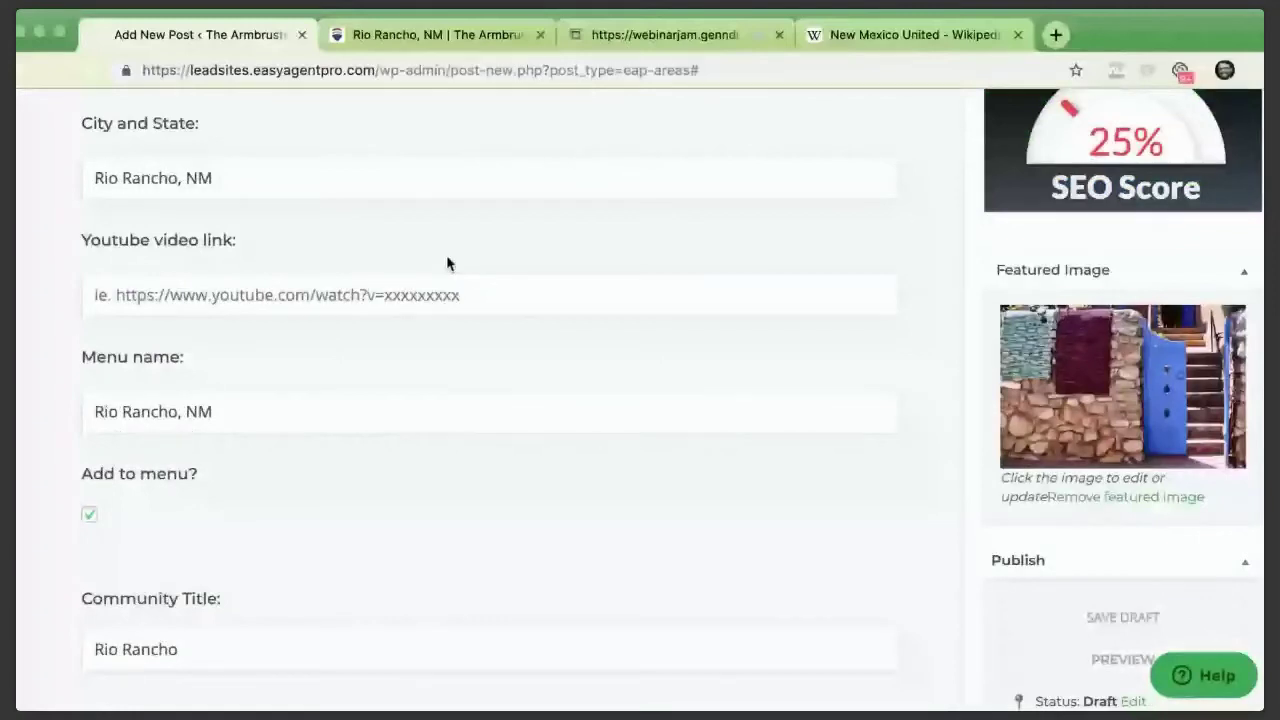
scroll(447, 263, "up", 5)
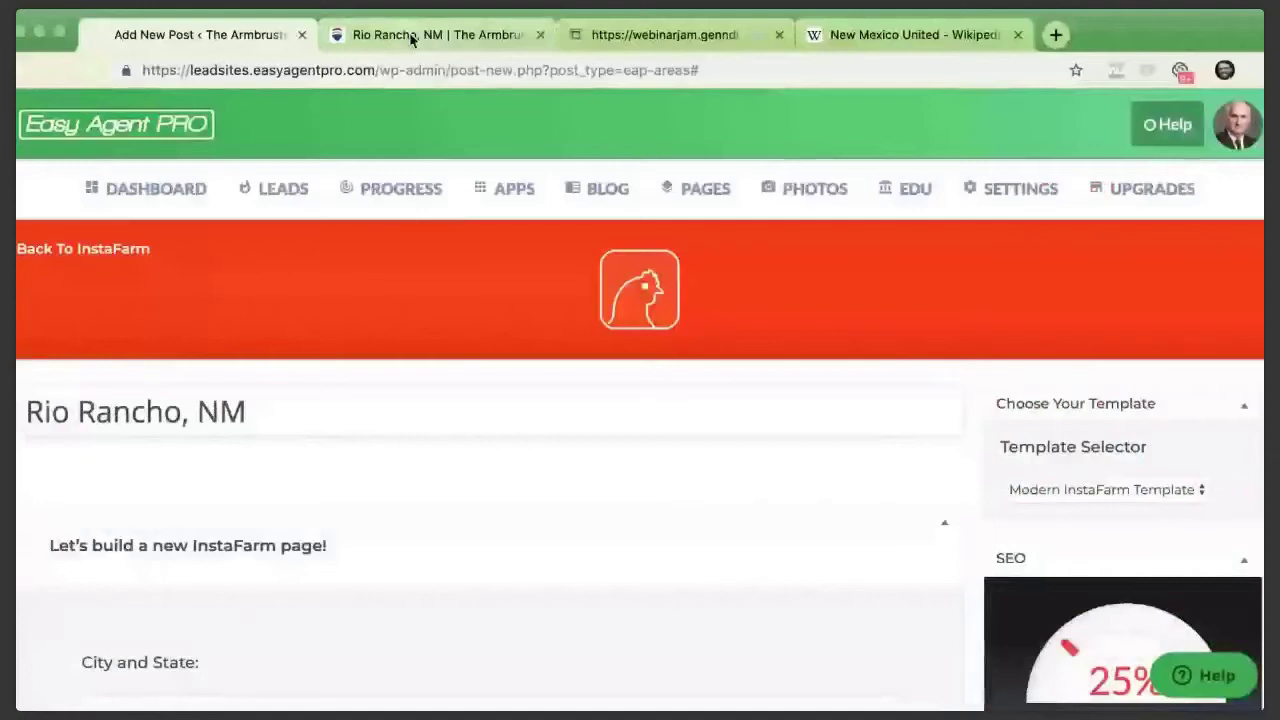
Go back to the WebinarJam live broadcast and turn off screen sharing
key("super+3")
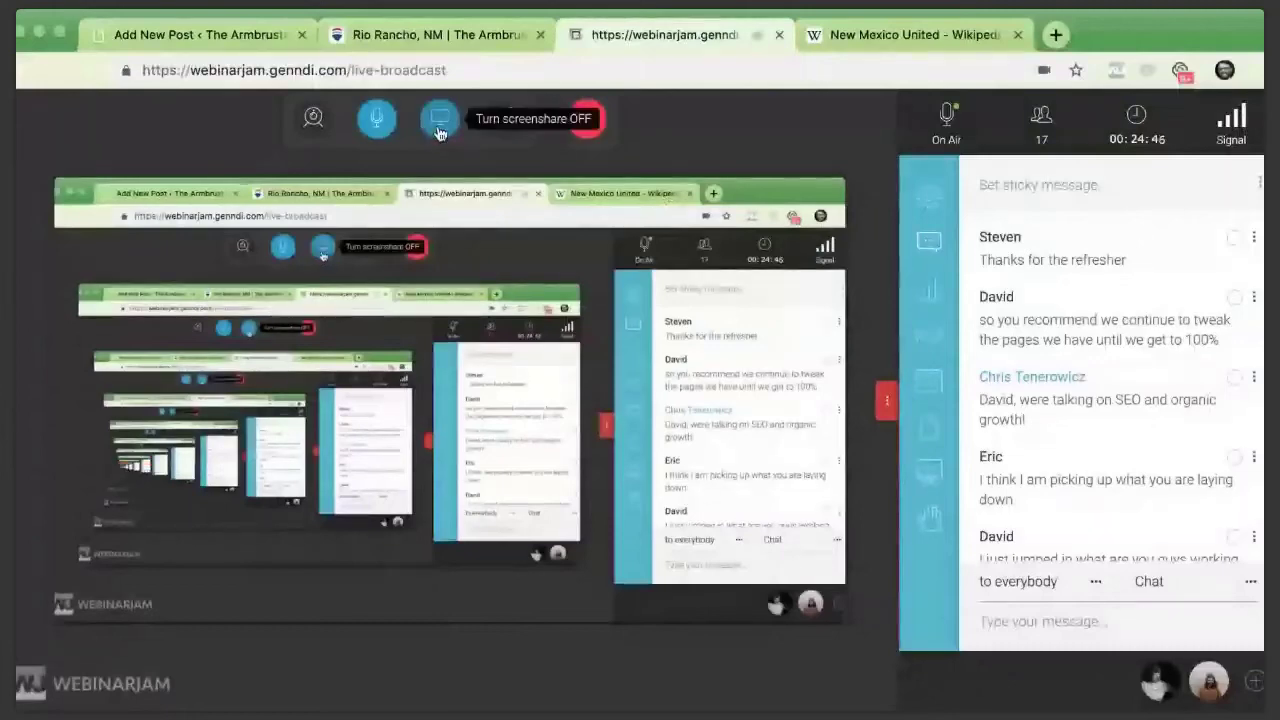
left_click(439, 120)
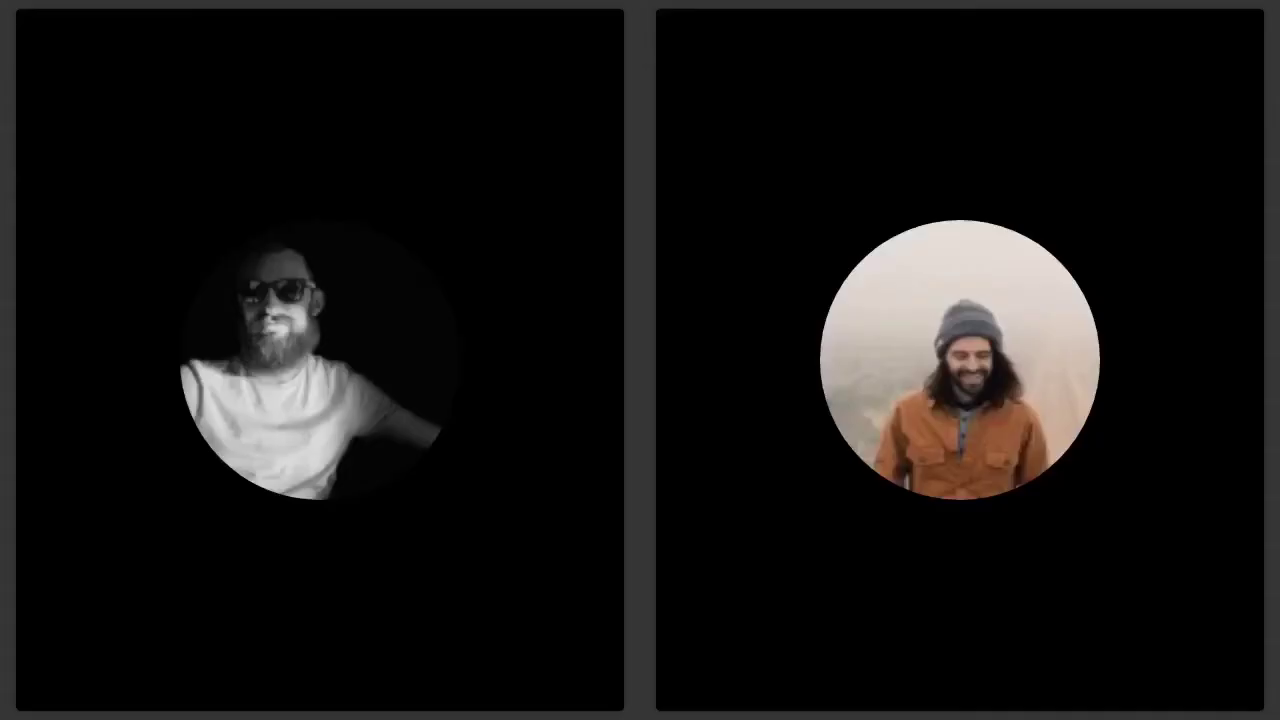
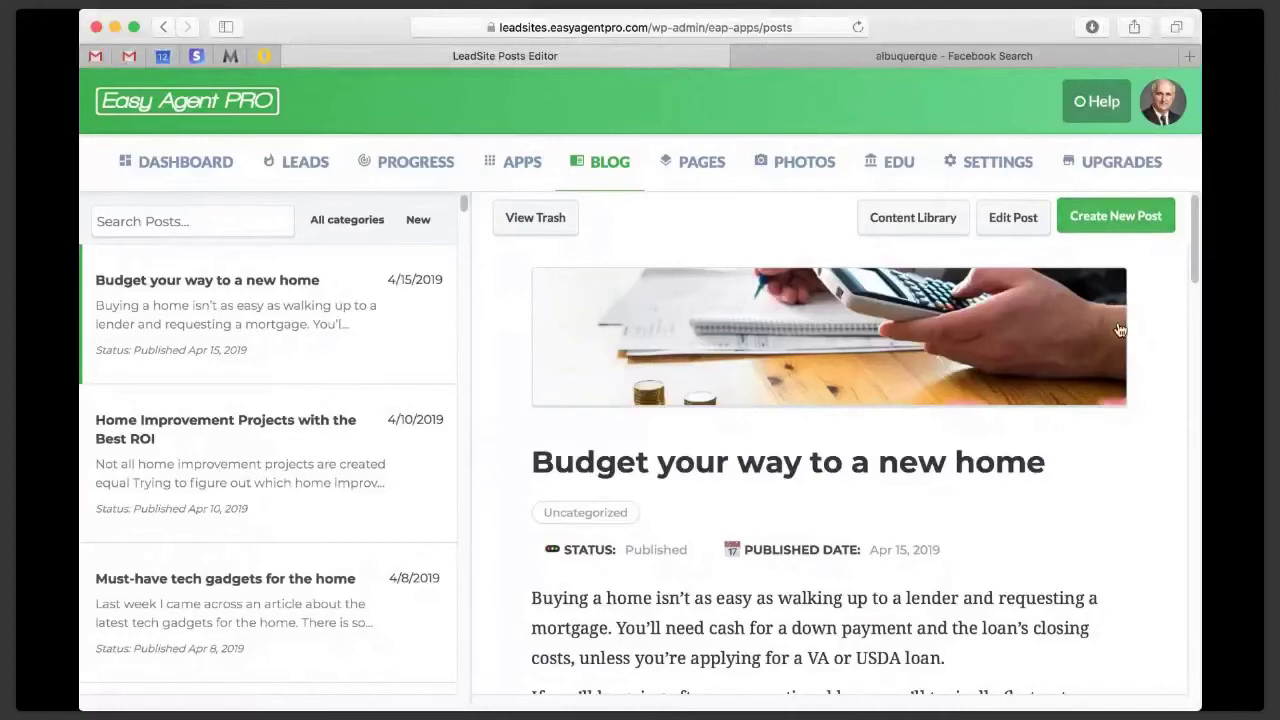
Create a new blog post from the LeadSite posts editor
left_click(1115, 216)
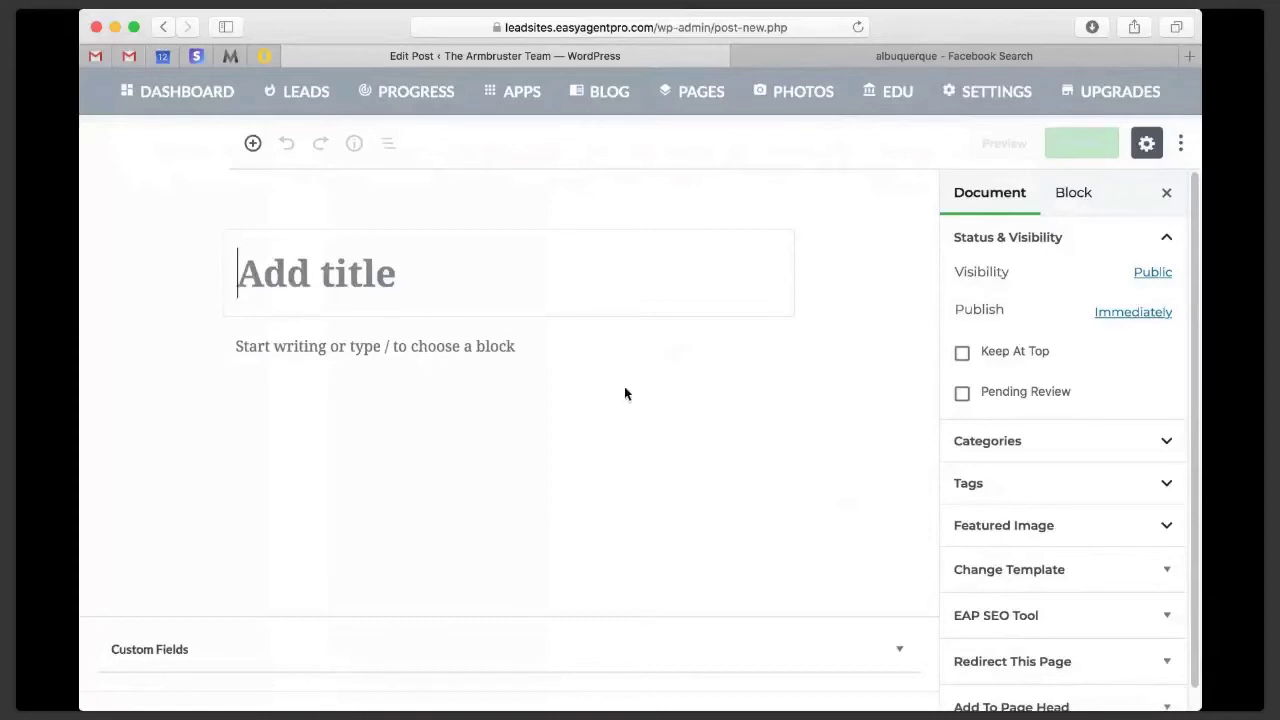
Title the blog post "New Mexico United!" and place the cursor in the empty body paragraph
type("Ne")
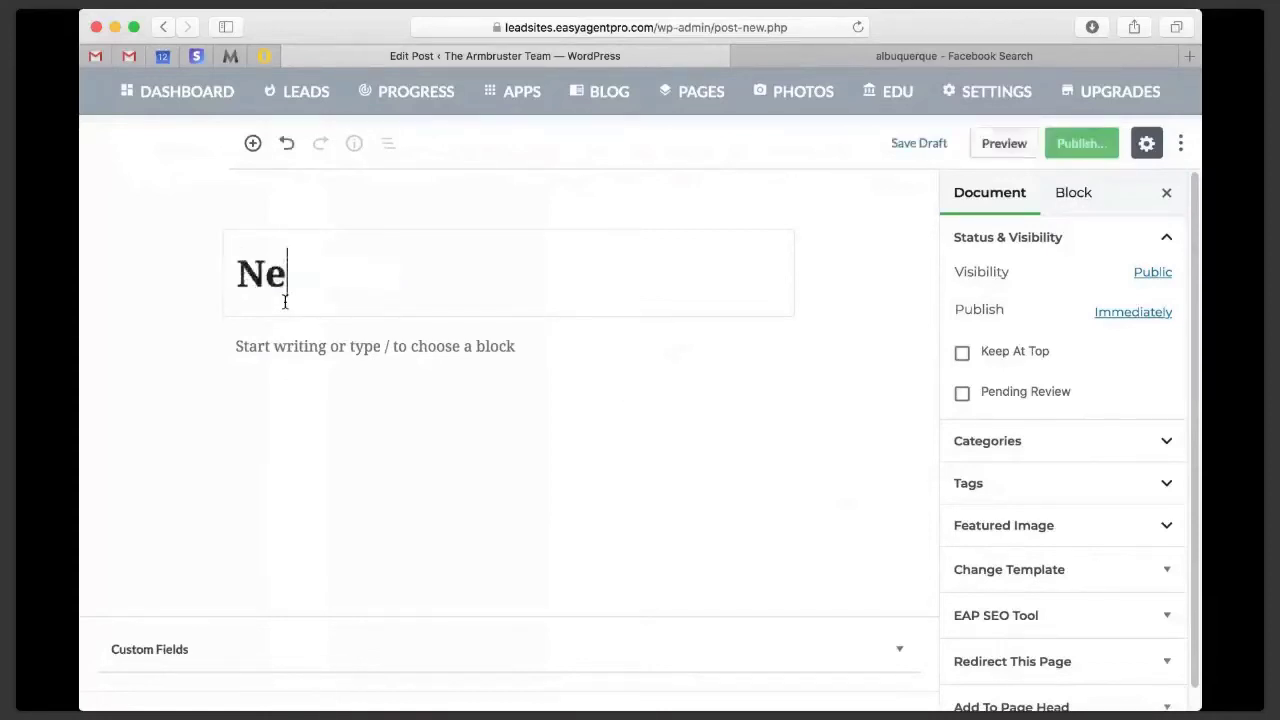
type("w Mex")
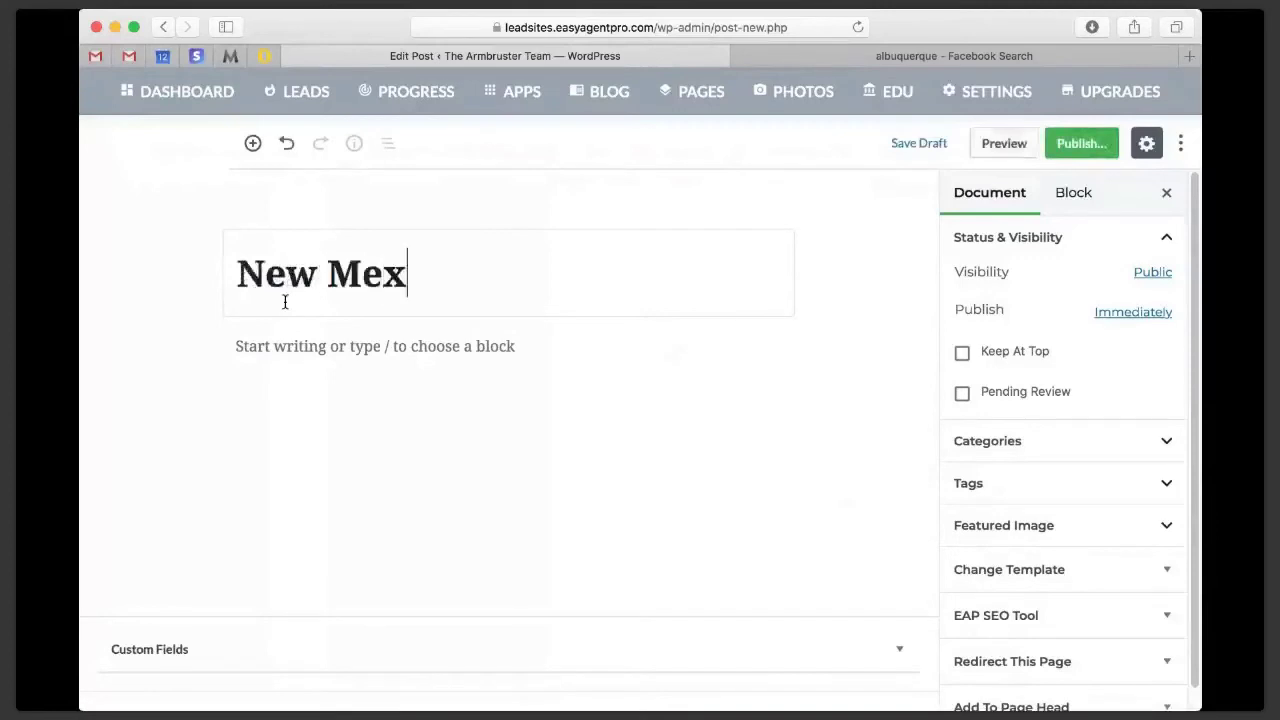
type("ico United")
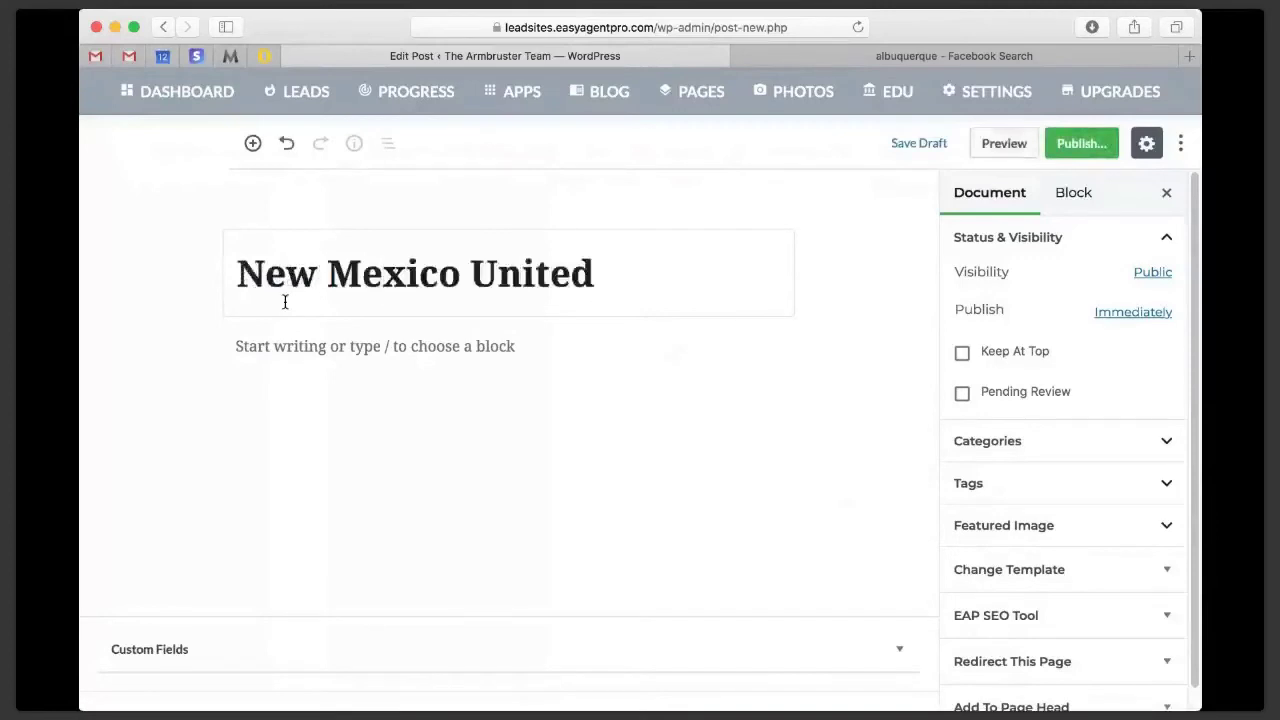
type("!")
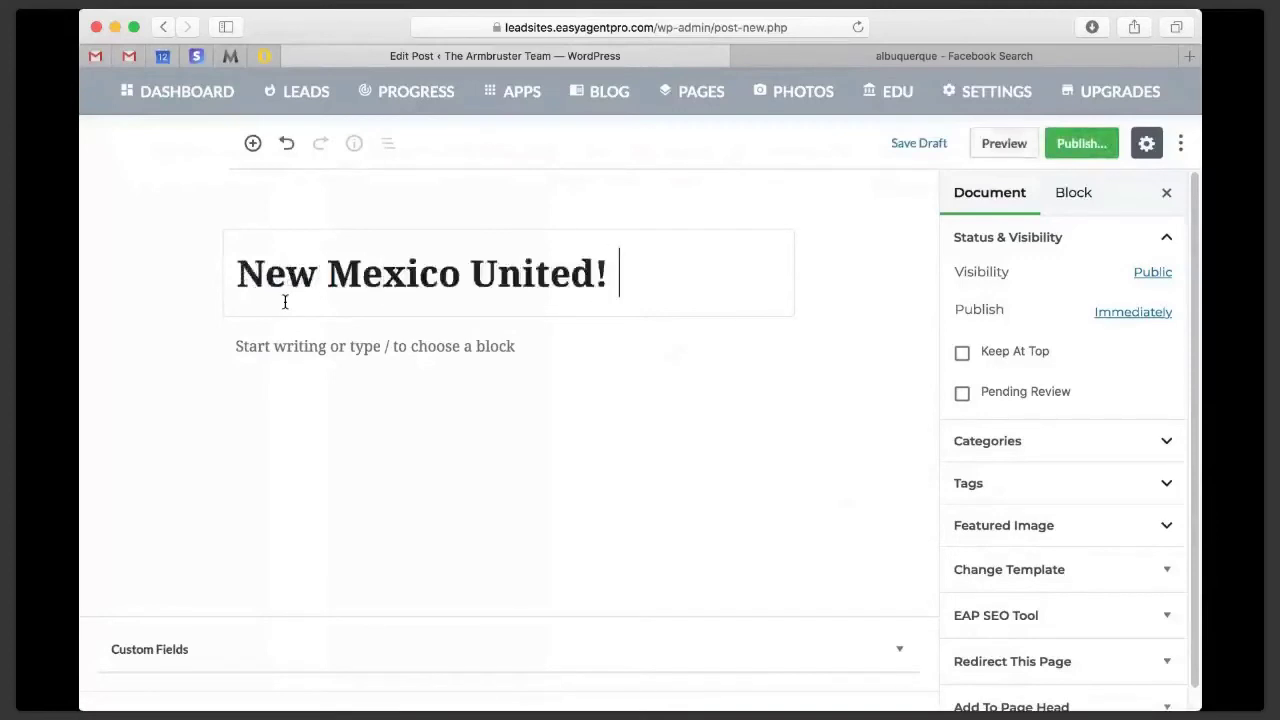
left_click(333, 349)
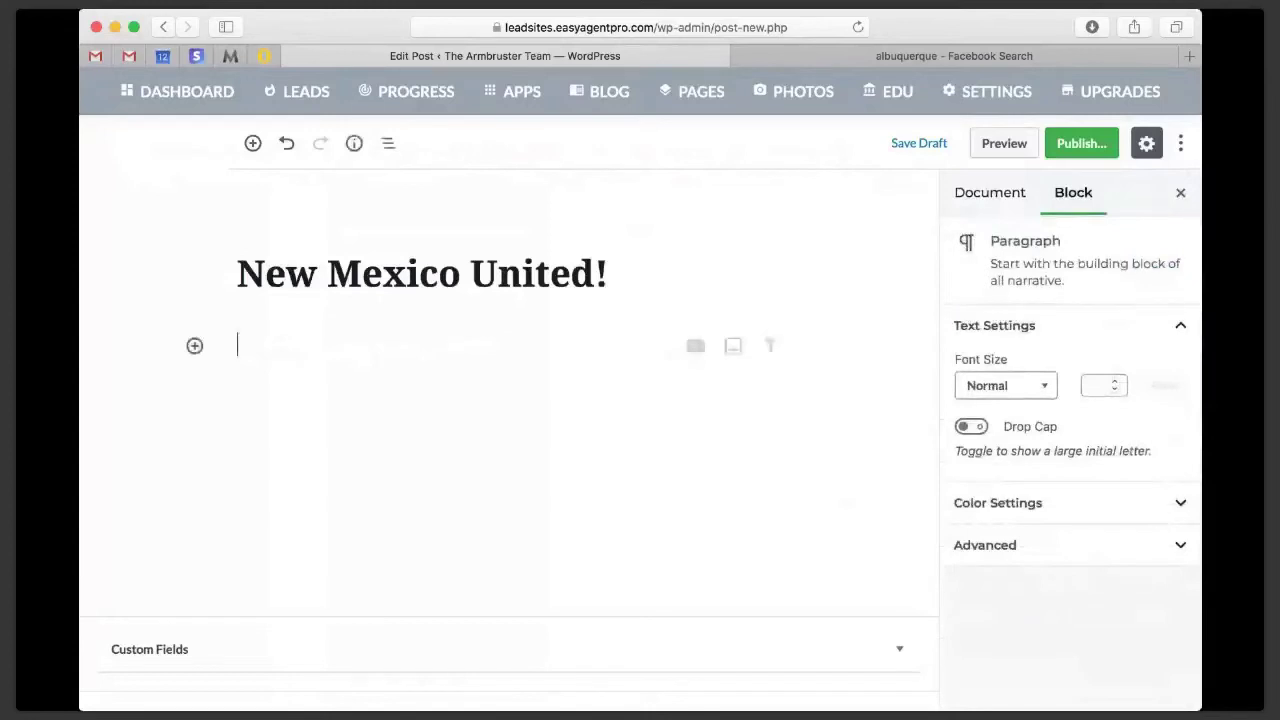
Open YouTube in a new browser tab and search for New Mexico United
left_click(1192, 57)
type("youtube")
key("Return")
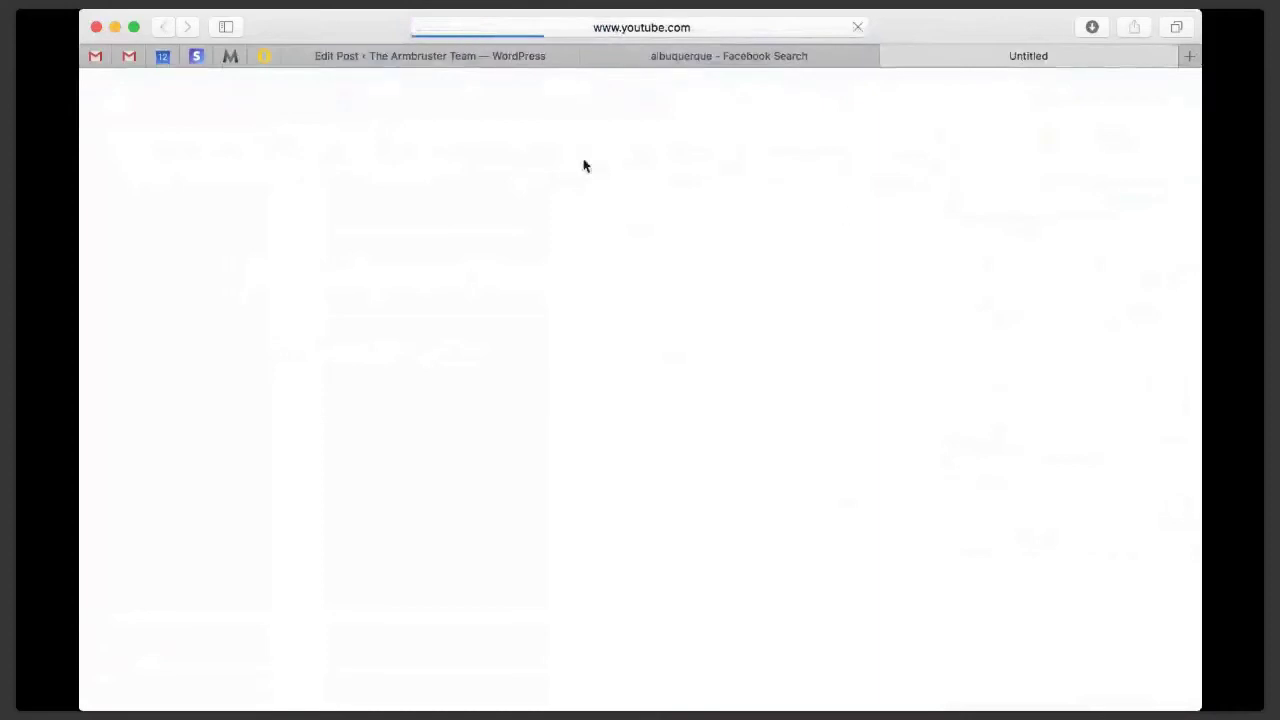
left_click(579, 95)
type("NEw Mexico")
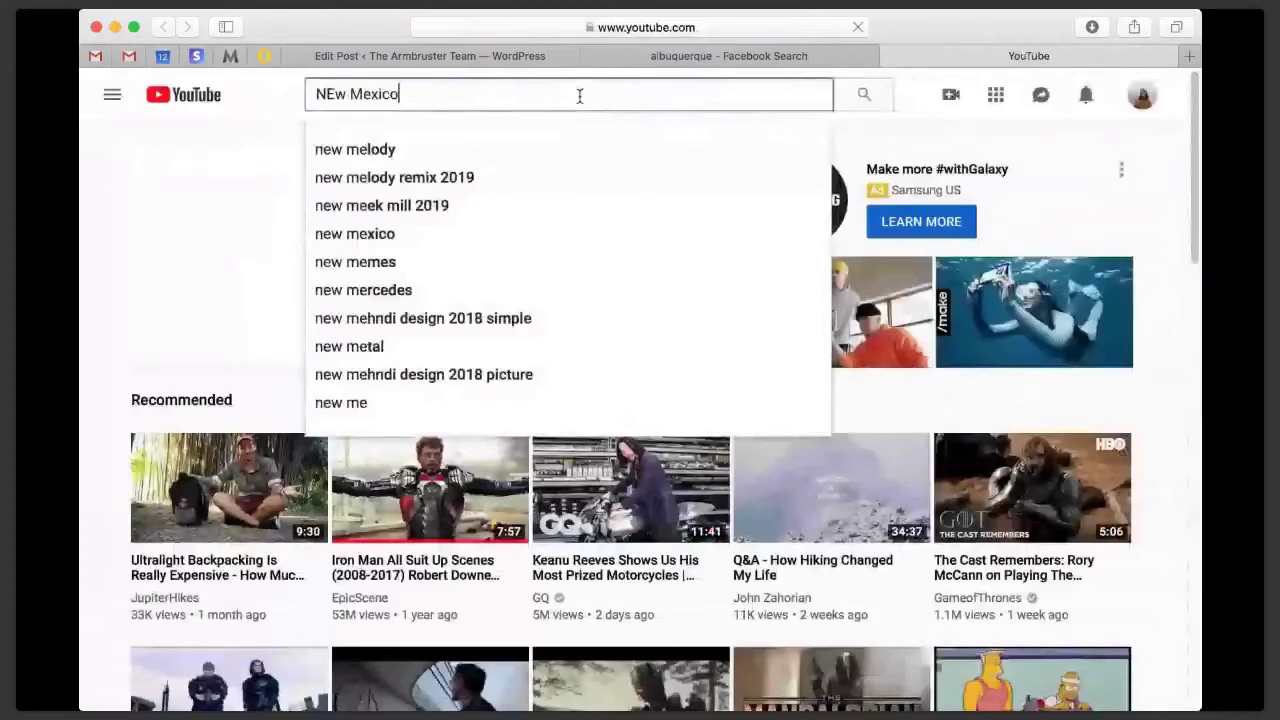
type(" United")
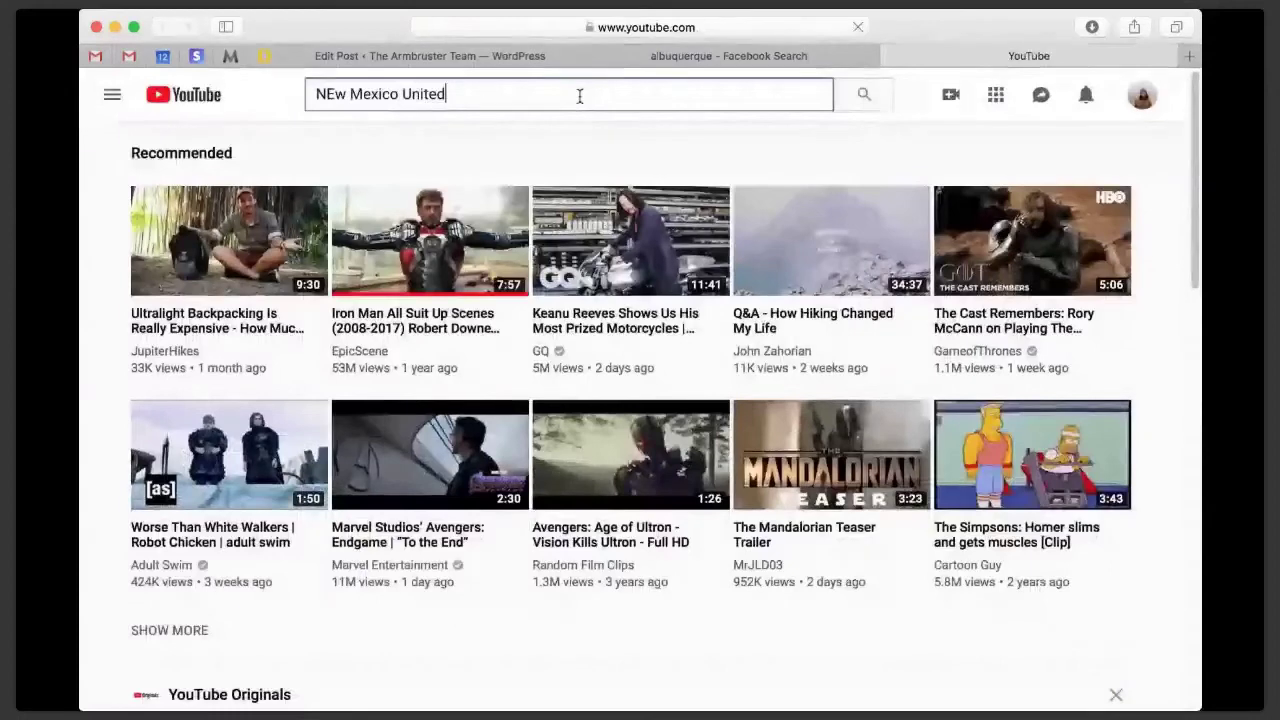
key("Return")
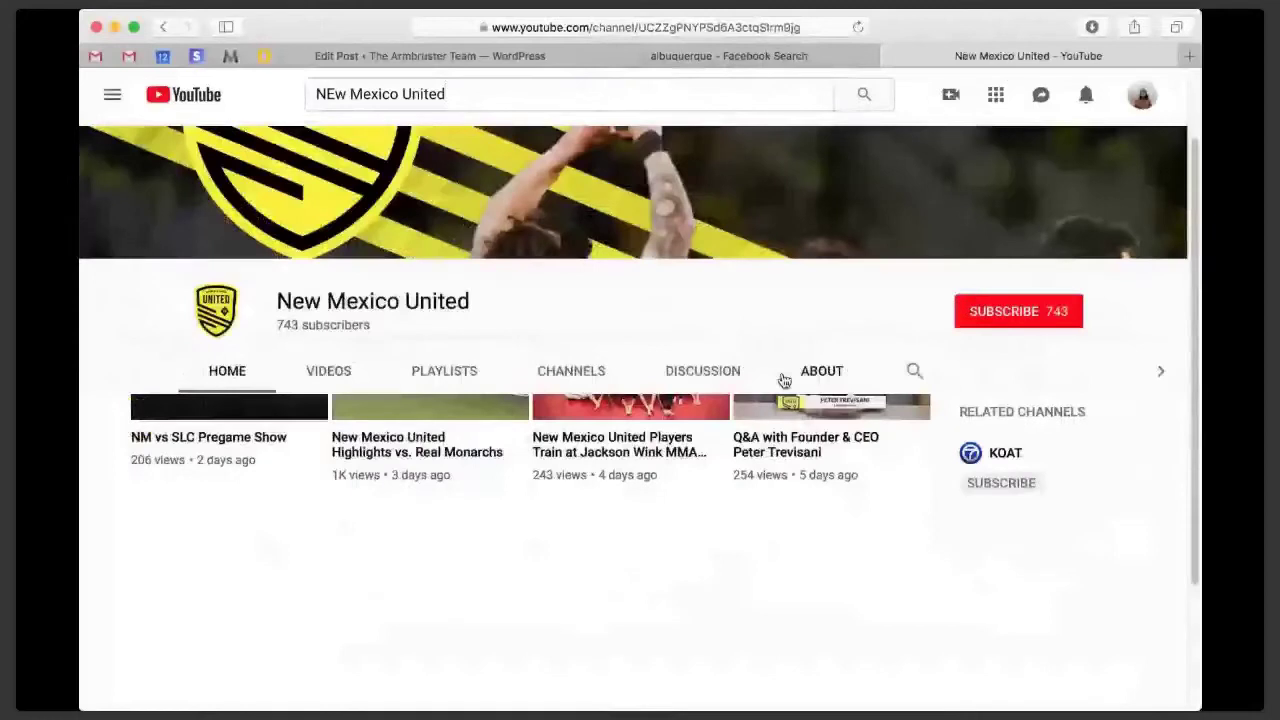
Browse the New Mexico United channel's videos and open "New Mexico United Arrives at Isotopes Park"
scroll(686, 558, "down", 2)
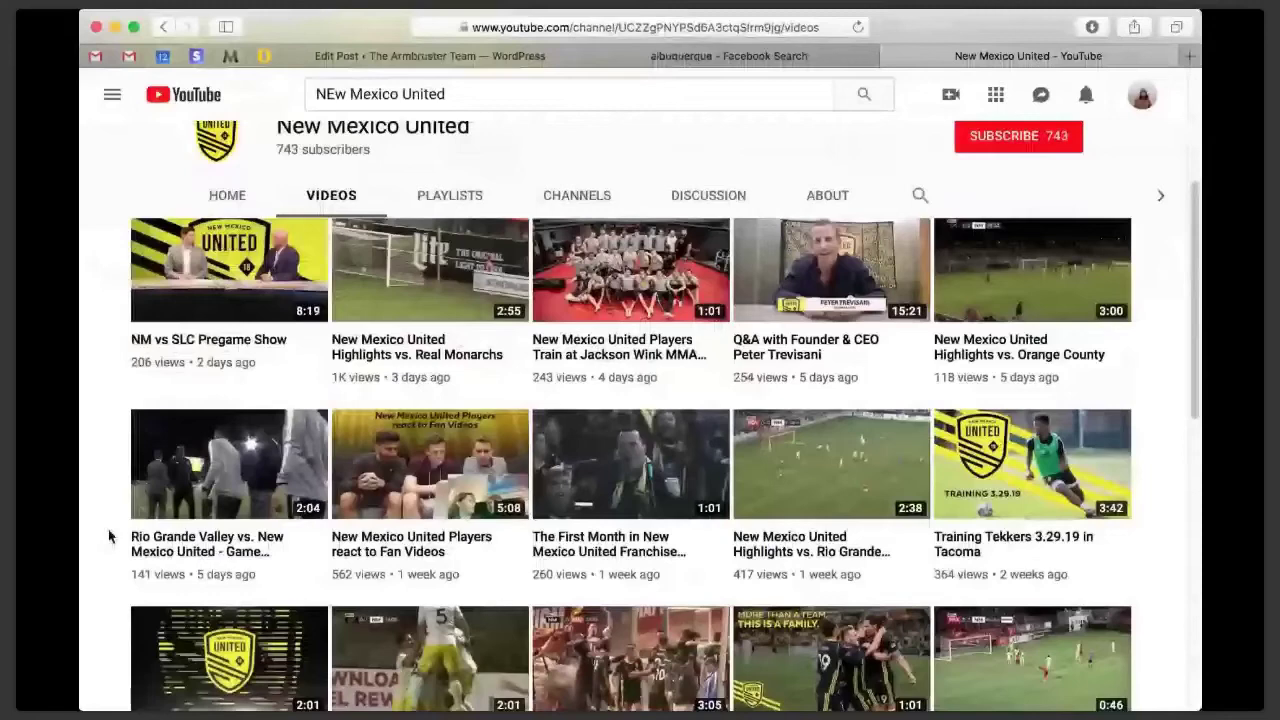
scroll(110, 537, "down", 10)
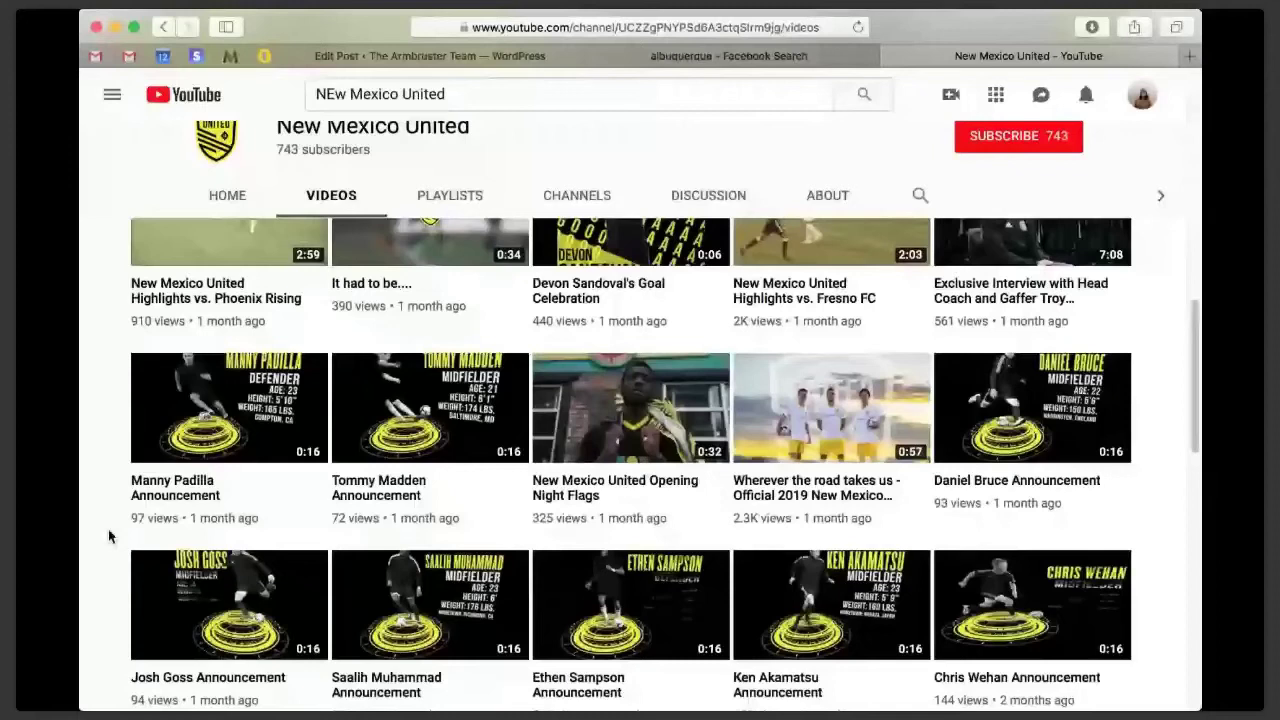
left_click(569, 626)
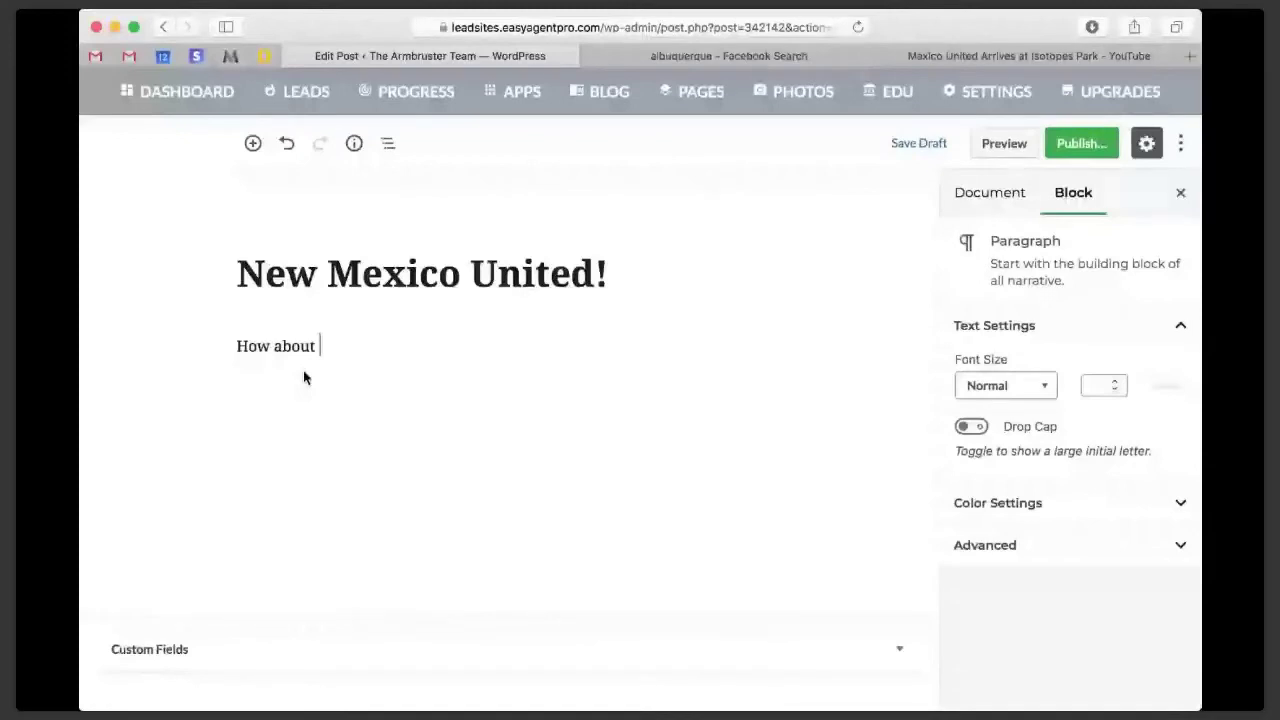
Write "How about the boys in black and yellow?" as the post's opening paragraph and start an empty block below it
type("th")
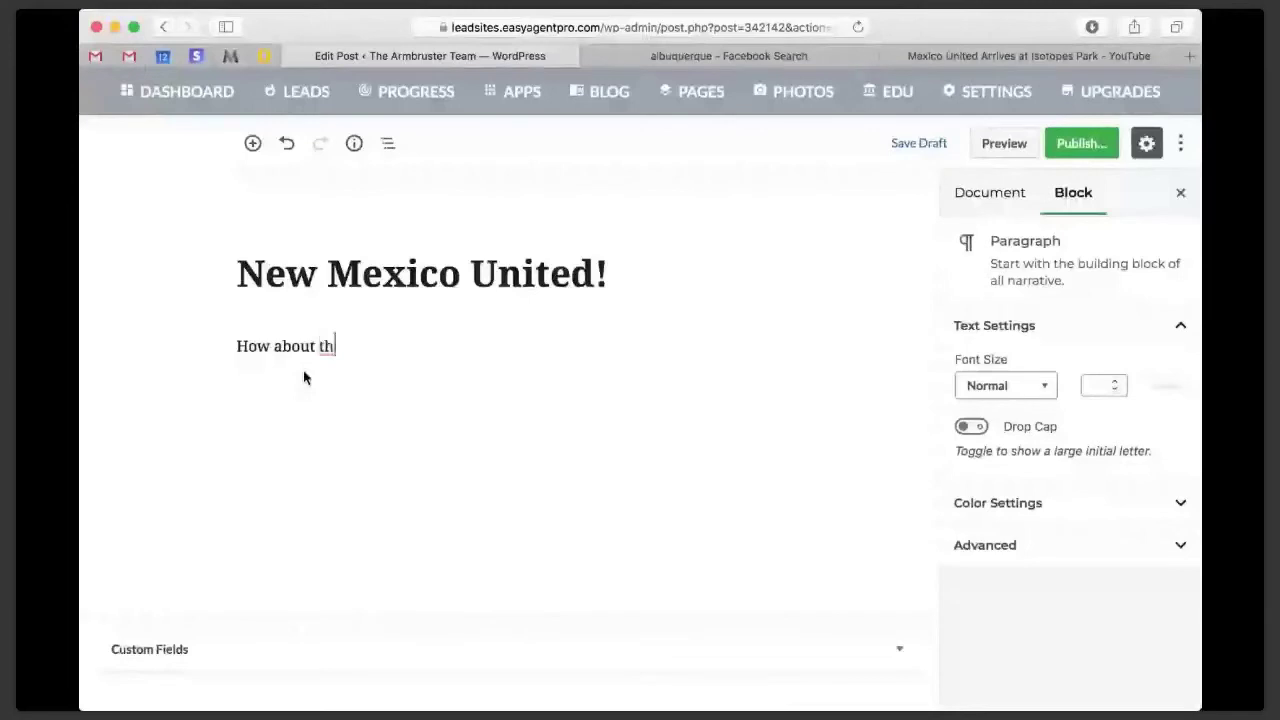
type("e ")
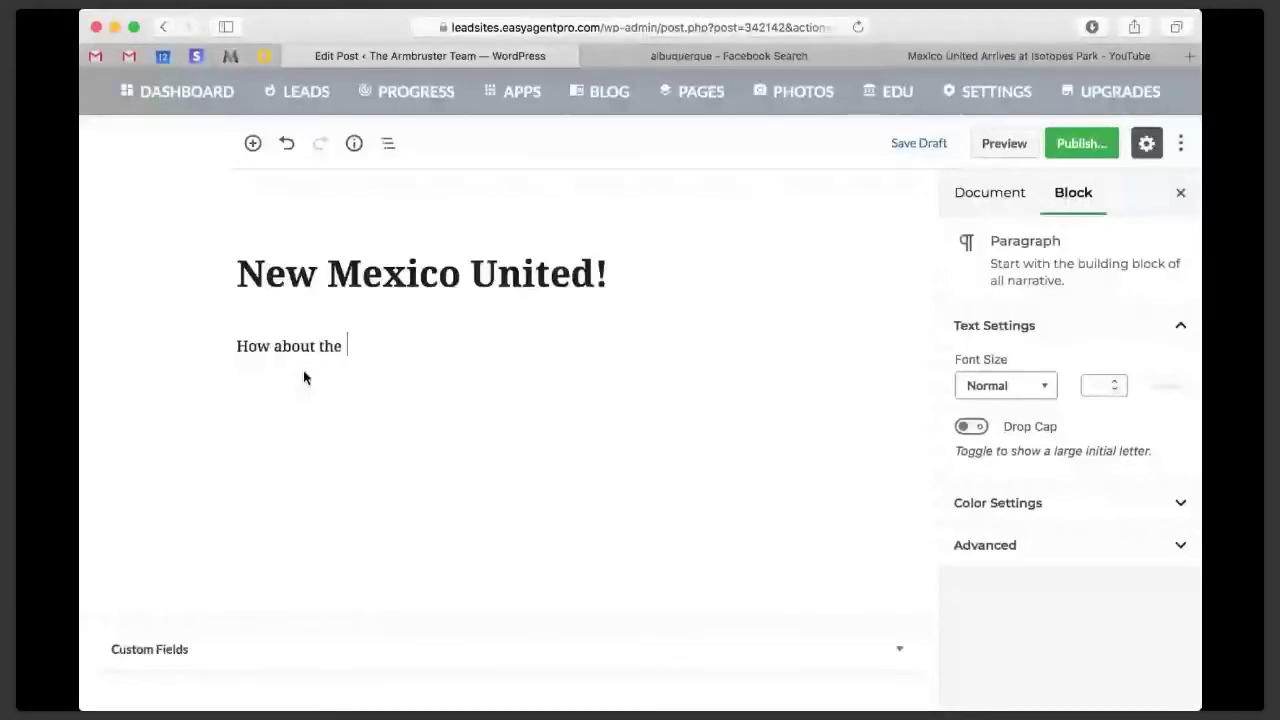
type("boys in black and yellow?")
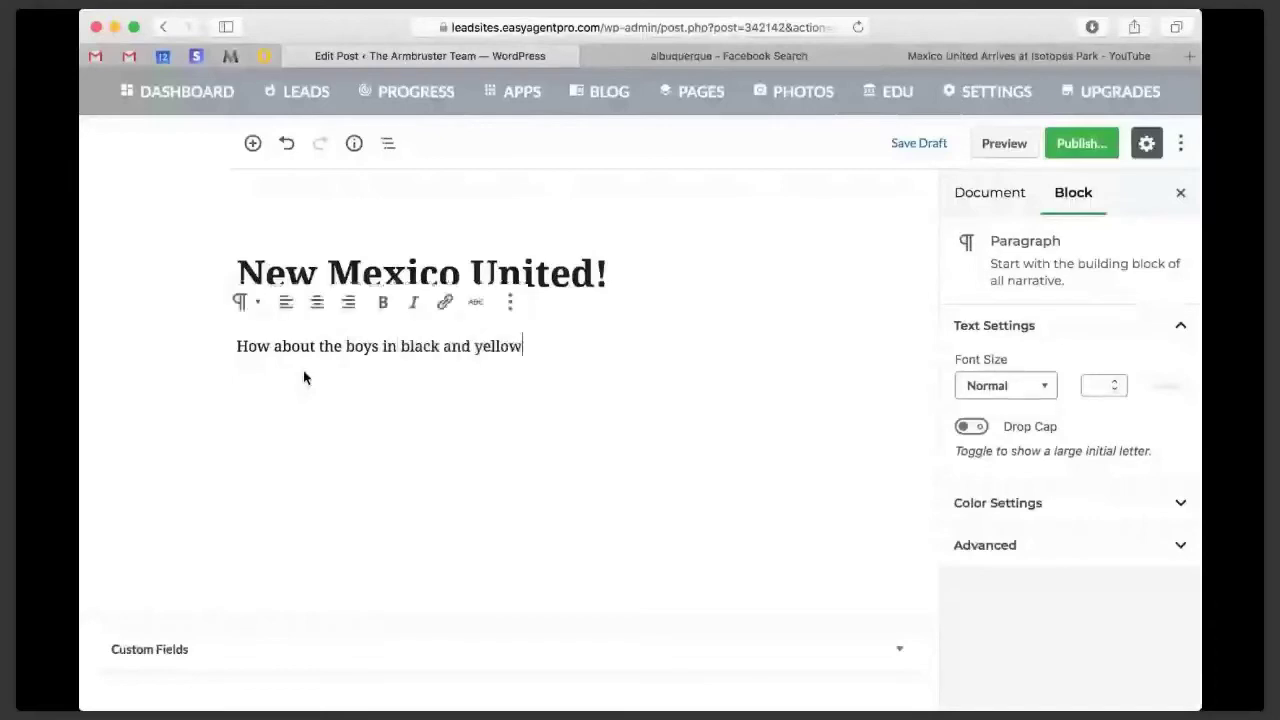
key("Return")
key("Return")
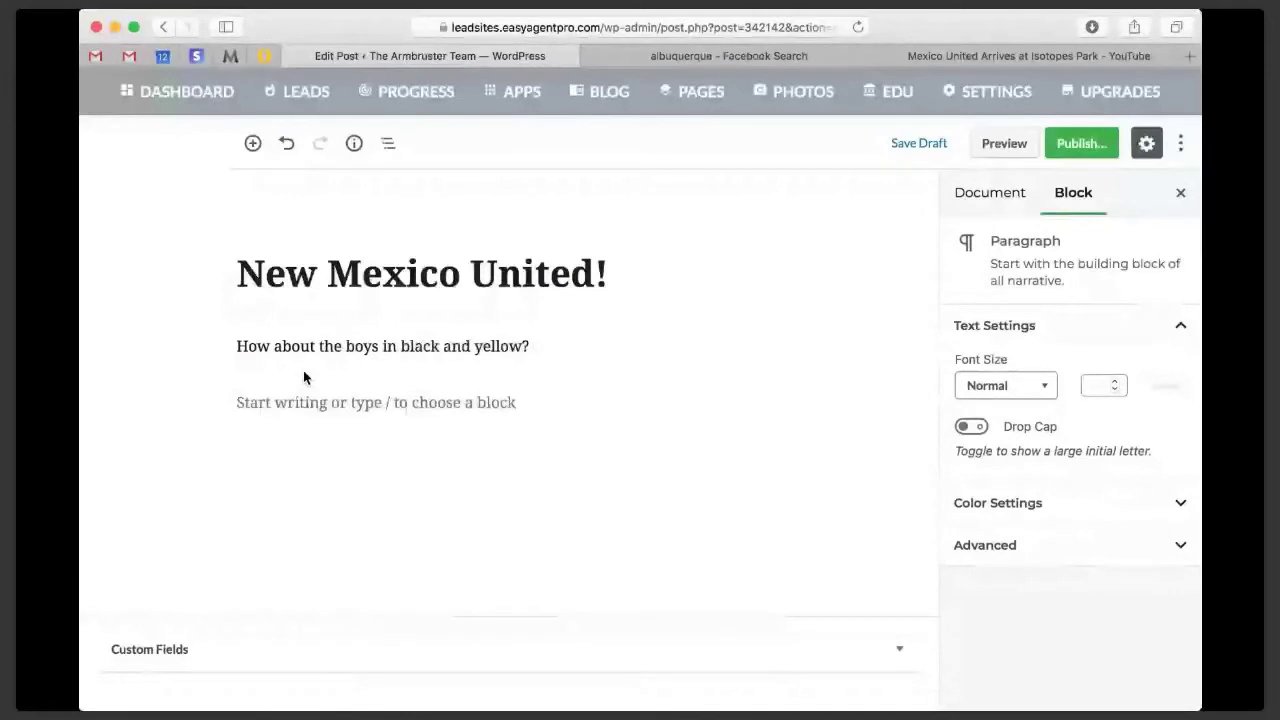
left_click(304, 385)
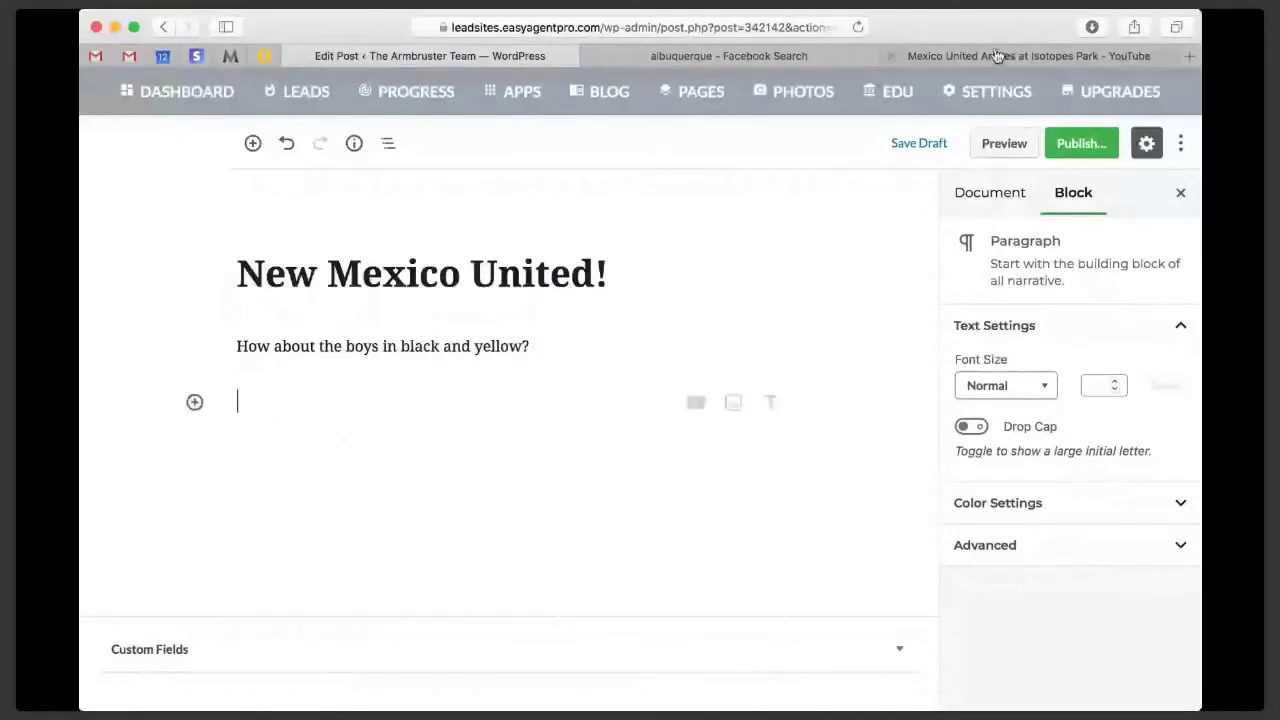
Copy the web address of the "New Mexico United Arrives at Isotopes Park" video and return to the blog post editor
left_click(996, 55)
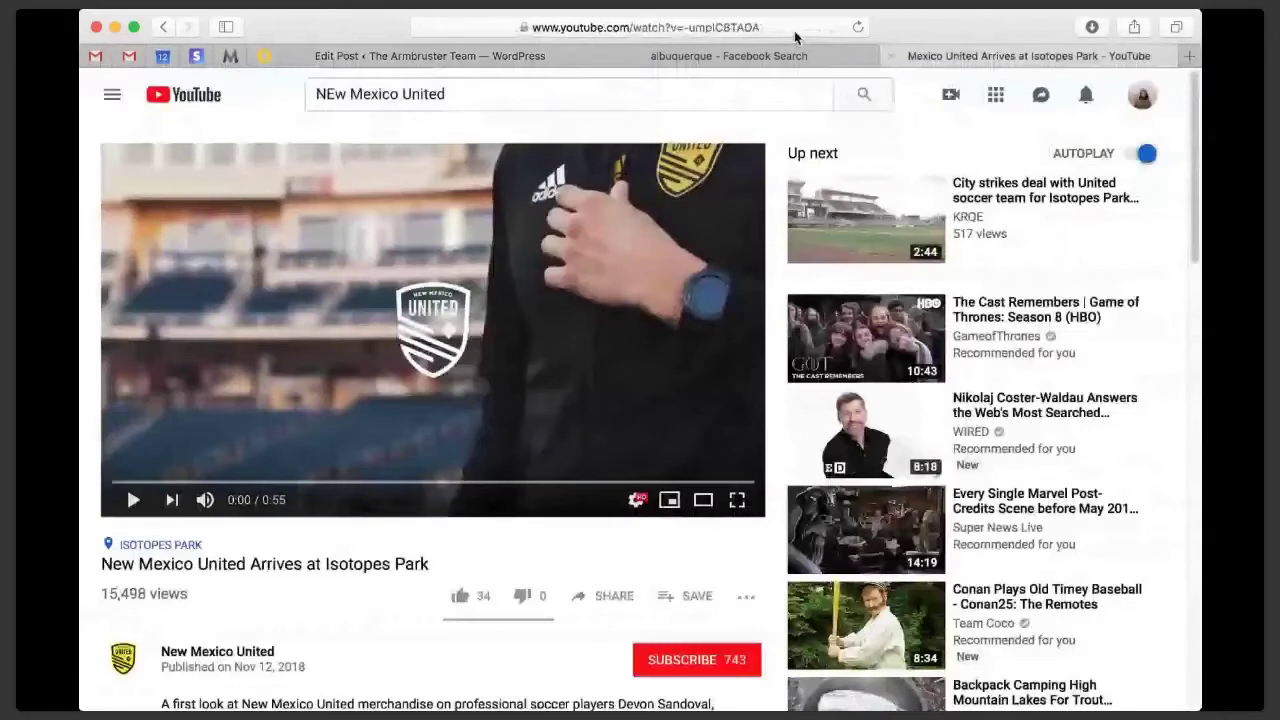
left_click(795, 35)
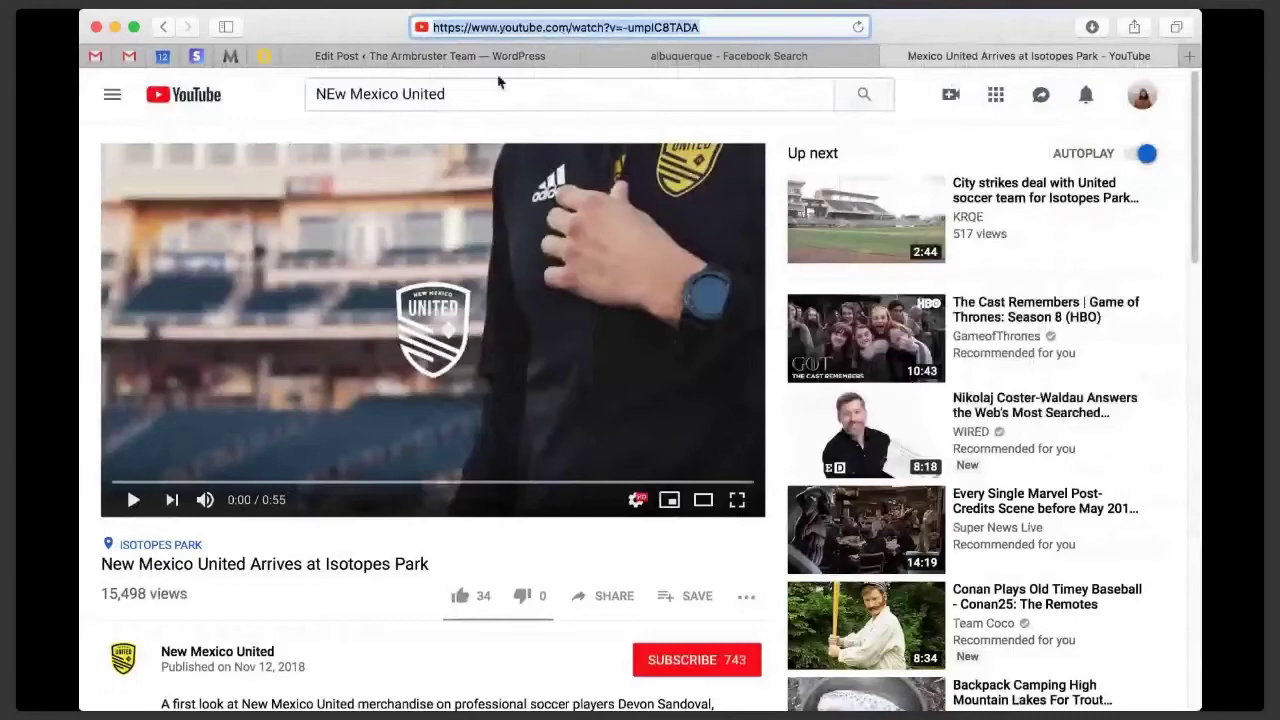
left_click(440, 56)
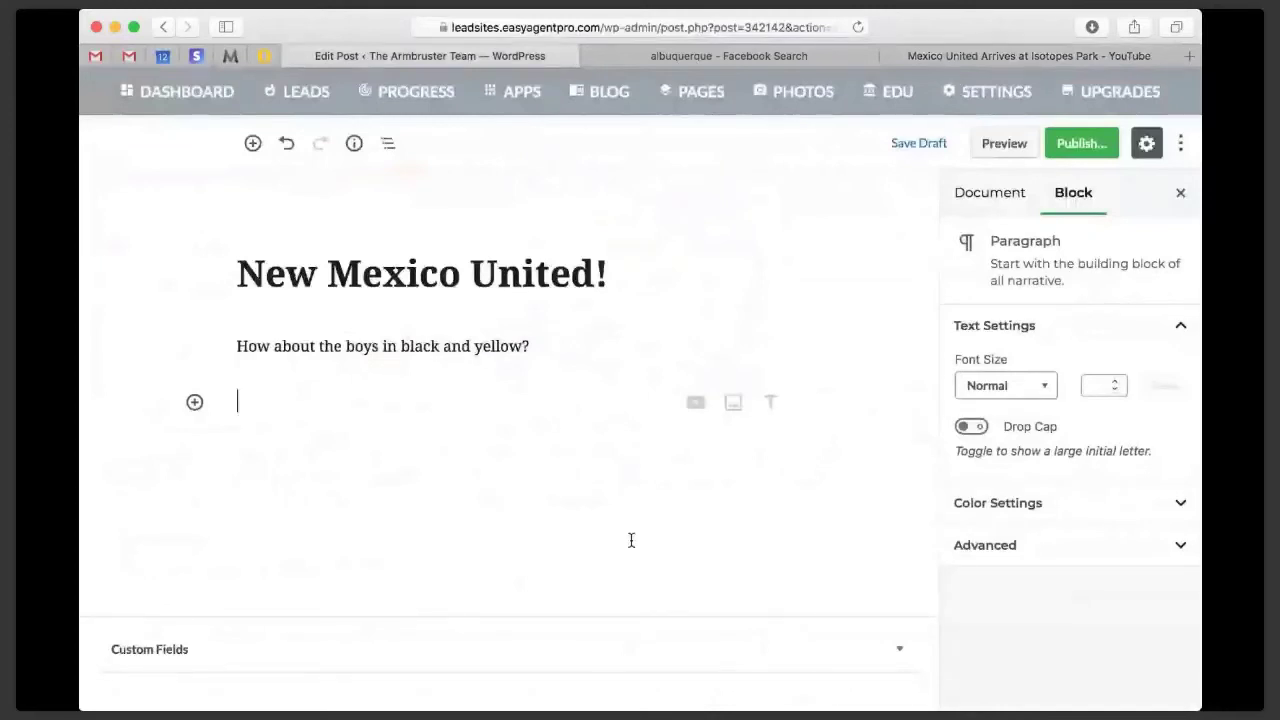
Embed the Isotopes Park video in a YouTube block under the opening paragraph and start an empty paragraph below it
left_click(696, 403)
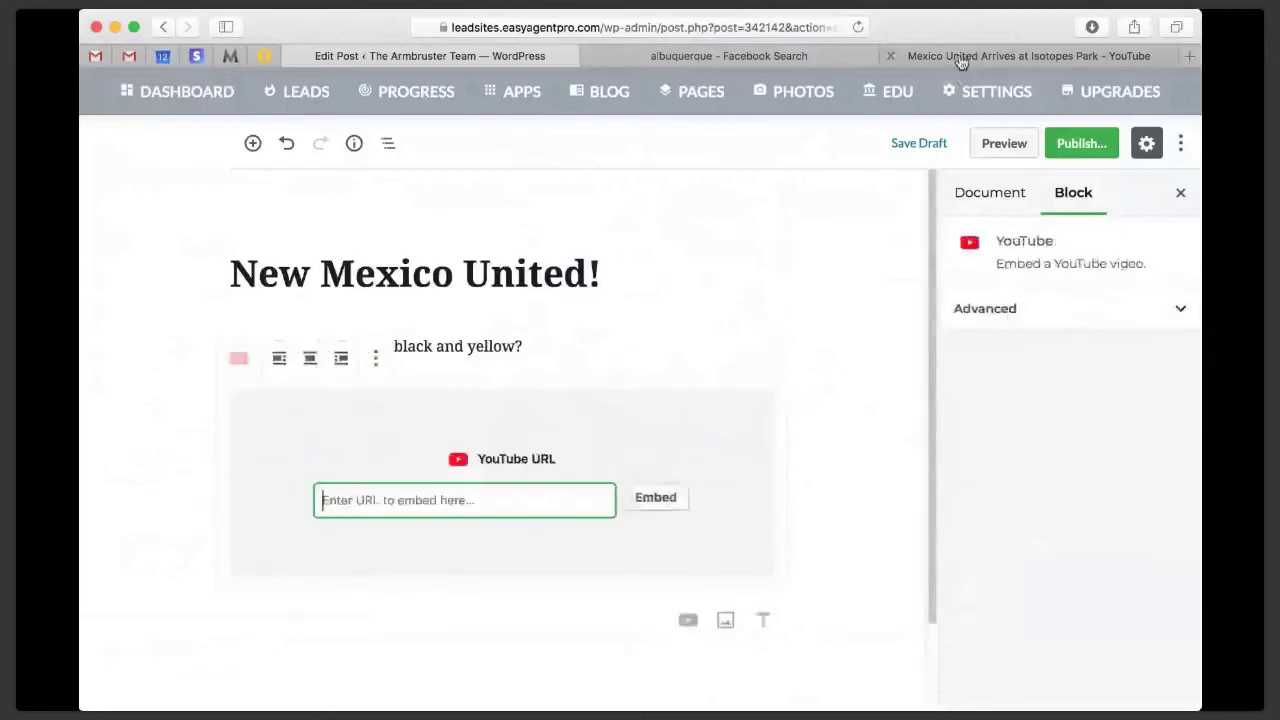
left_click(960, 57)
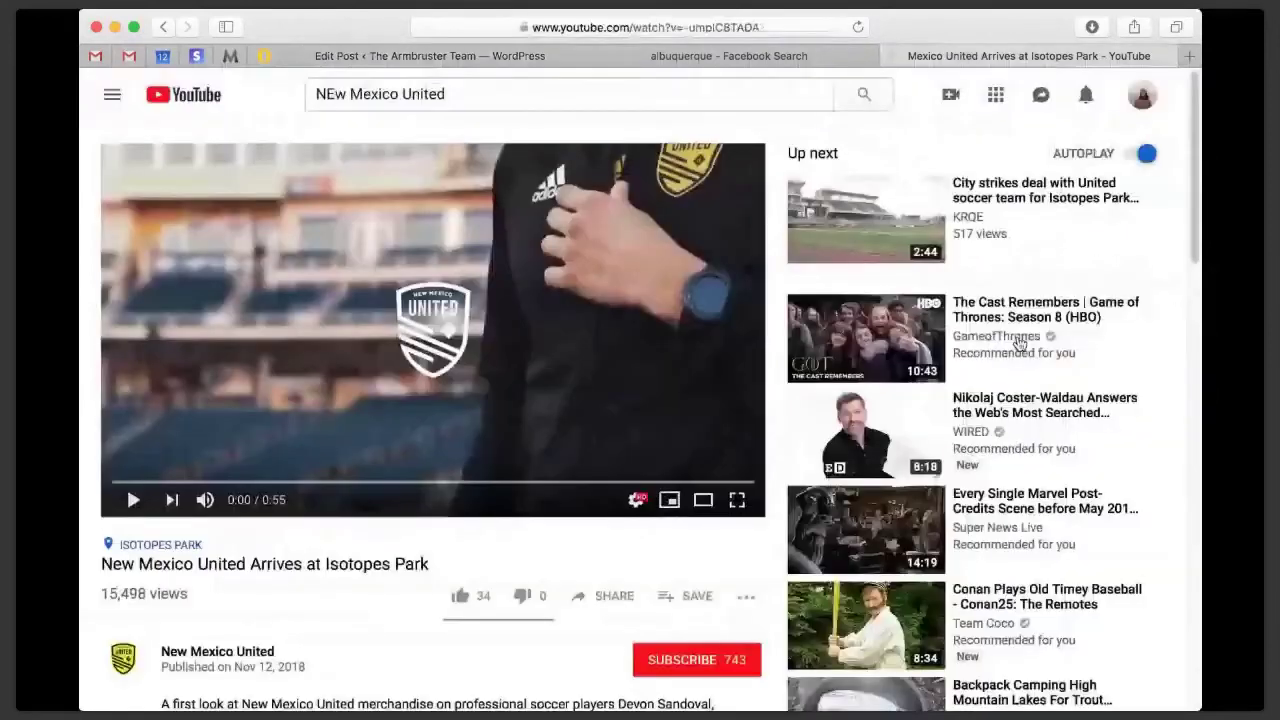
left_click(430, 56)
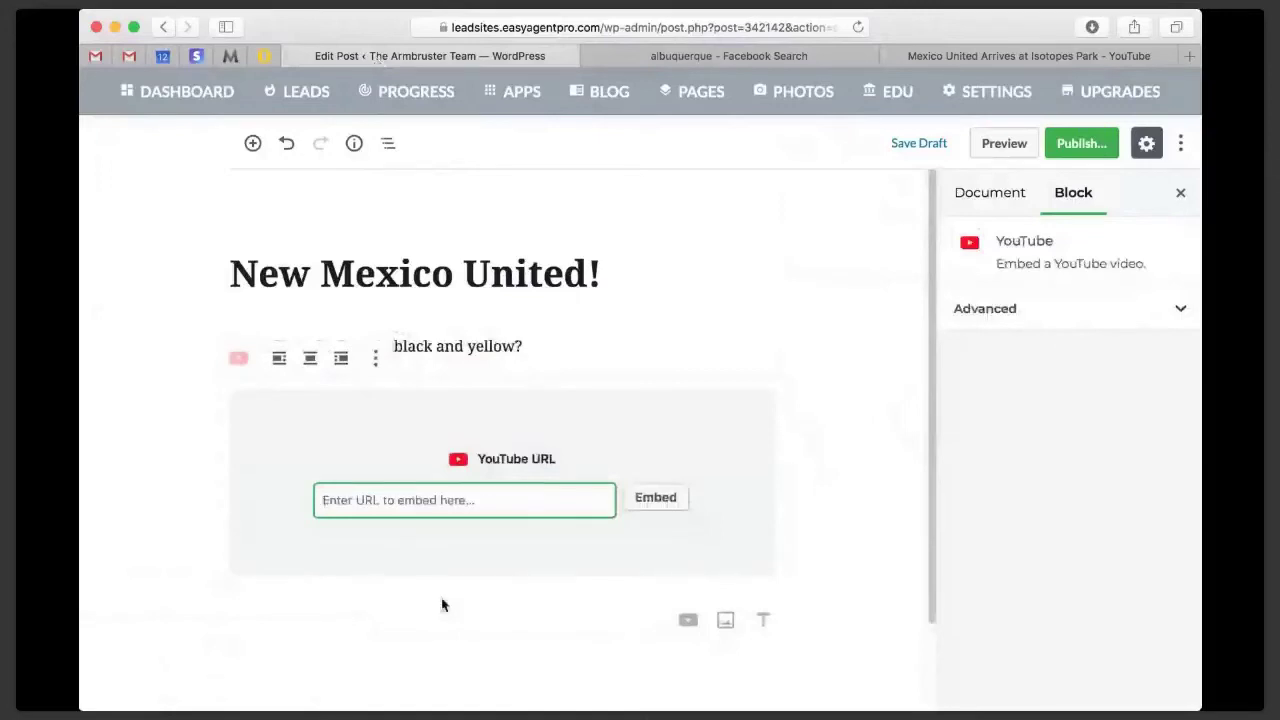
key("super+v")
key("Return")
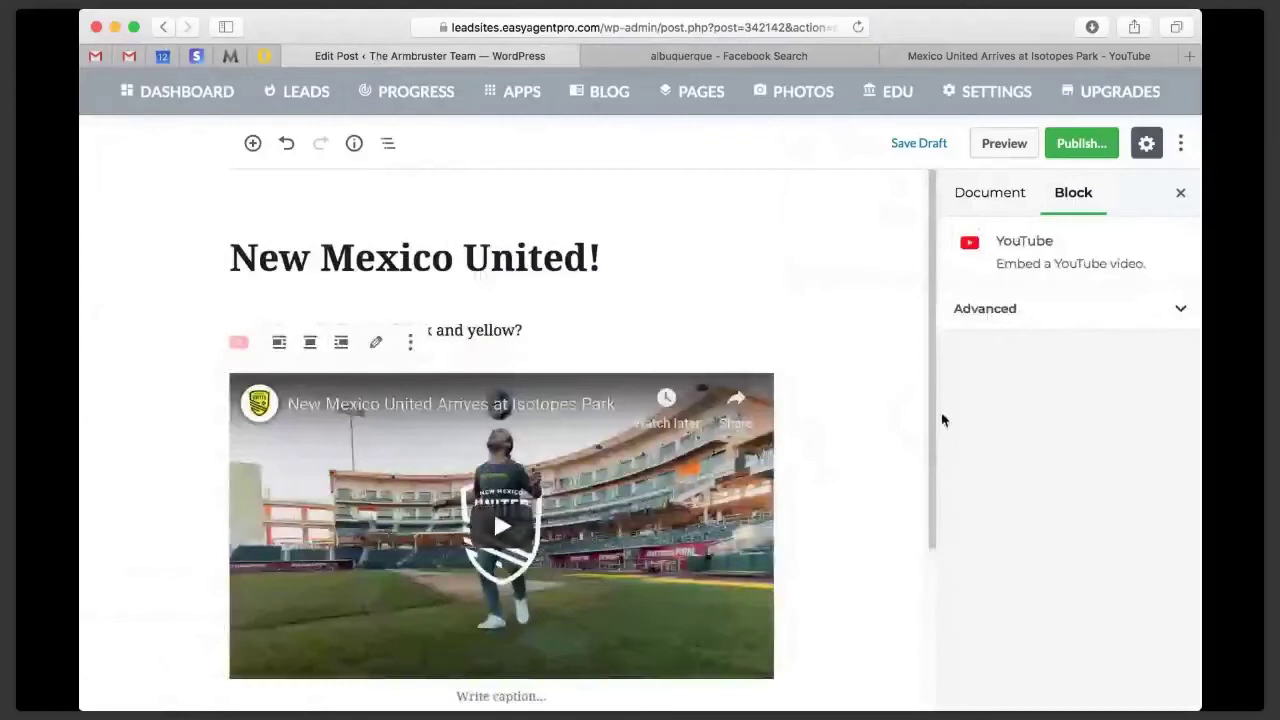
scroll(600, 500, "down", 2)
left_click(494, 639)
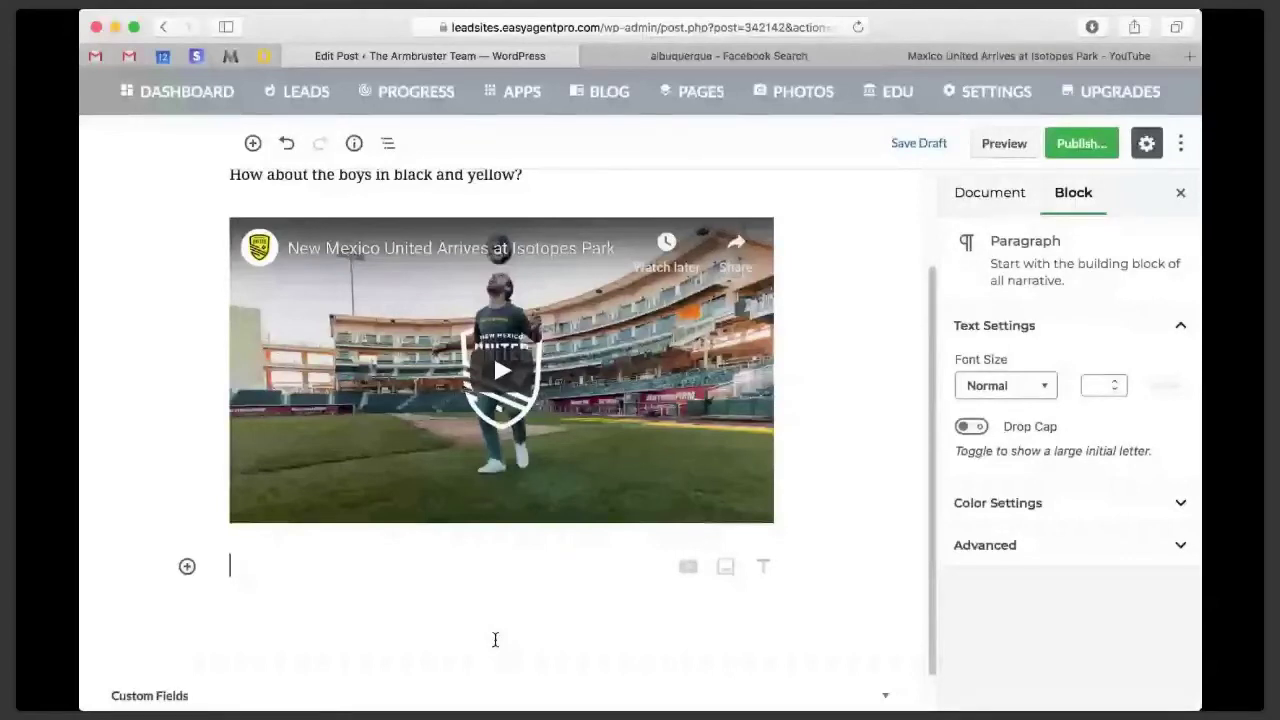
Show the post's document settings and expand the Permalink, Categories and EAP SEO Tool sections
scroll(494, 640, "up", 3)
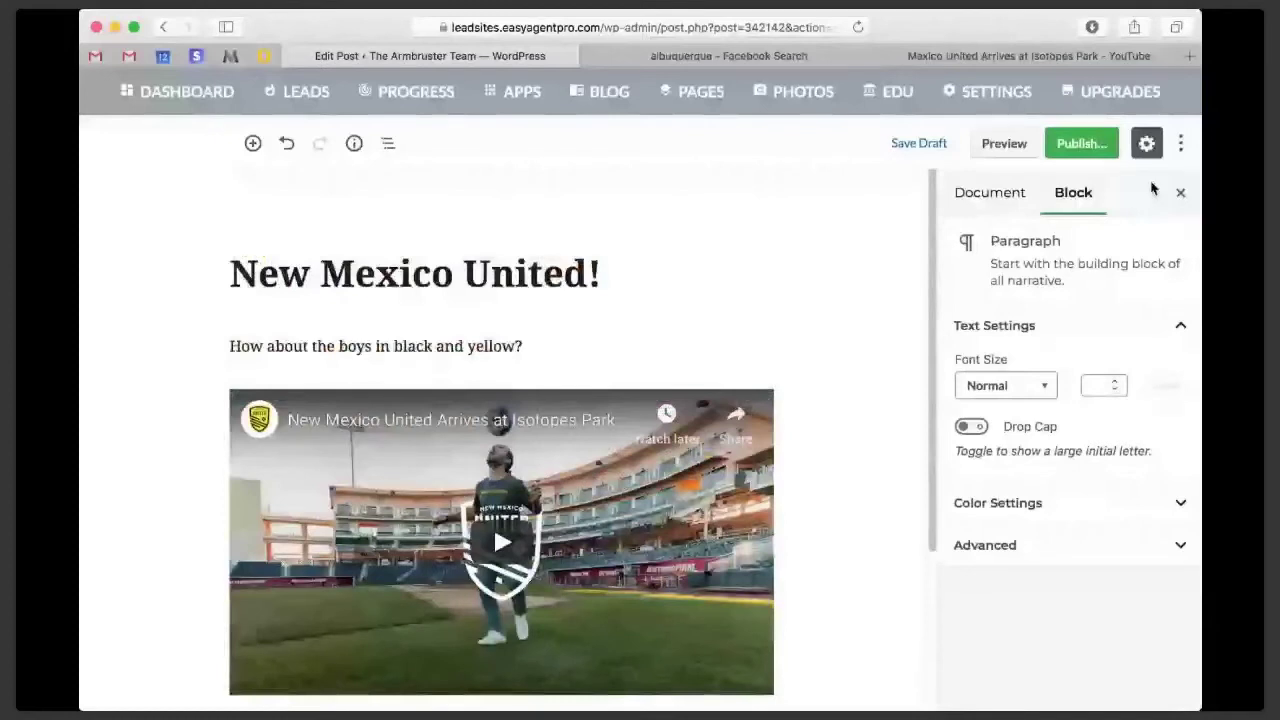
left_click(1000, 200)
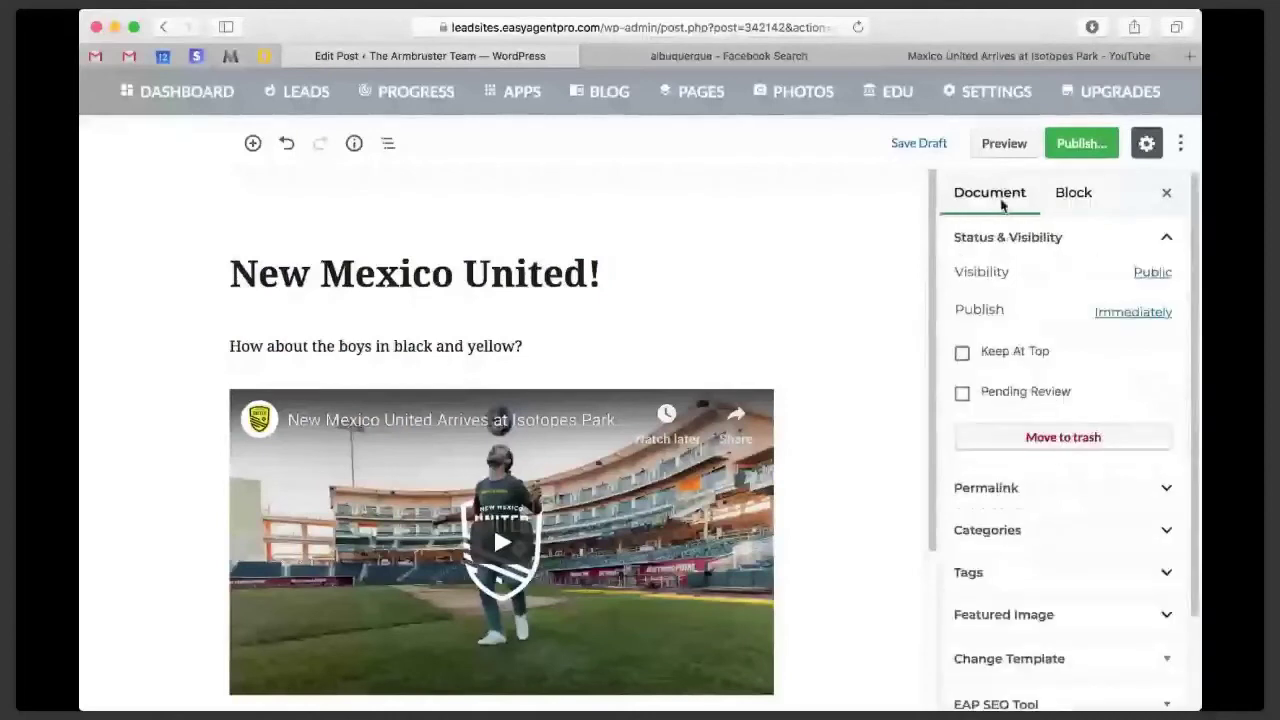
left_click(1053, 487)
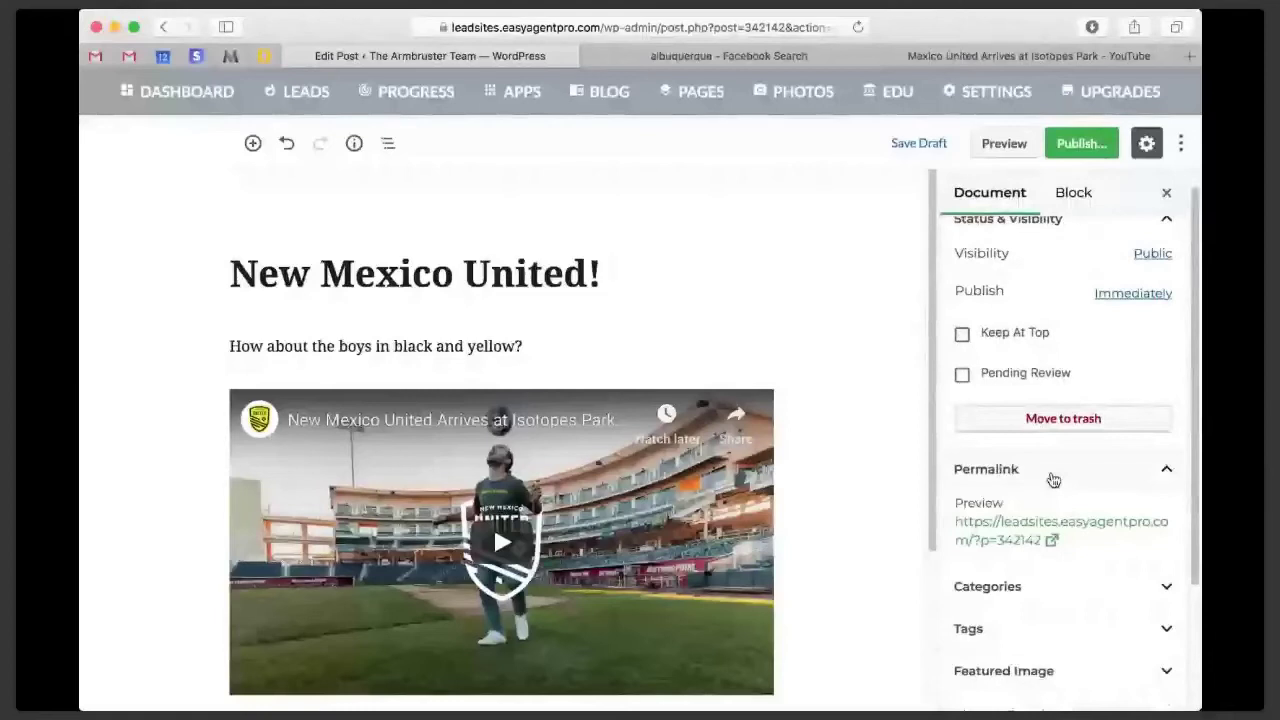
scroll(1158, 331, "down", 1)
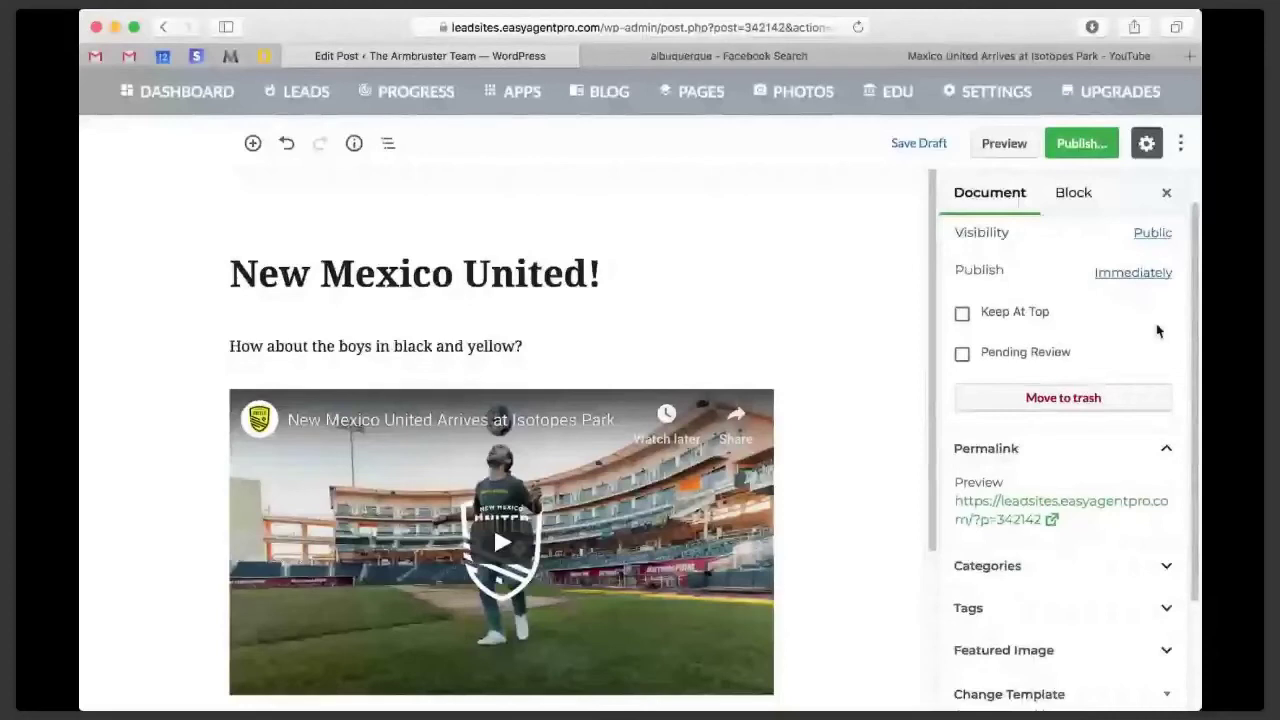
scroll(1145, 420, "down", 4)
left_click(1130, 500)
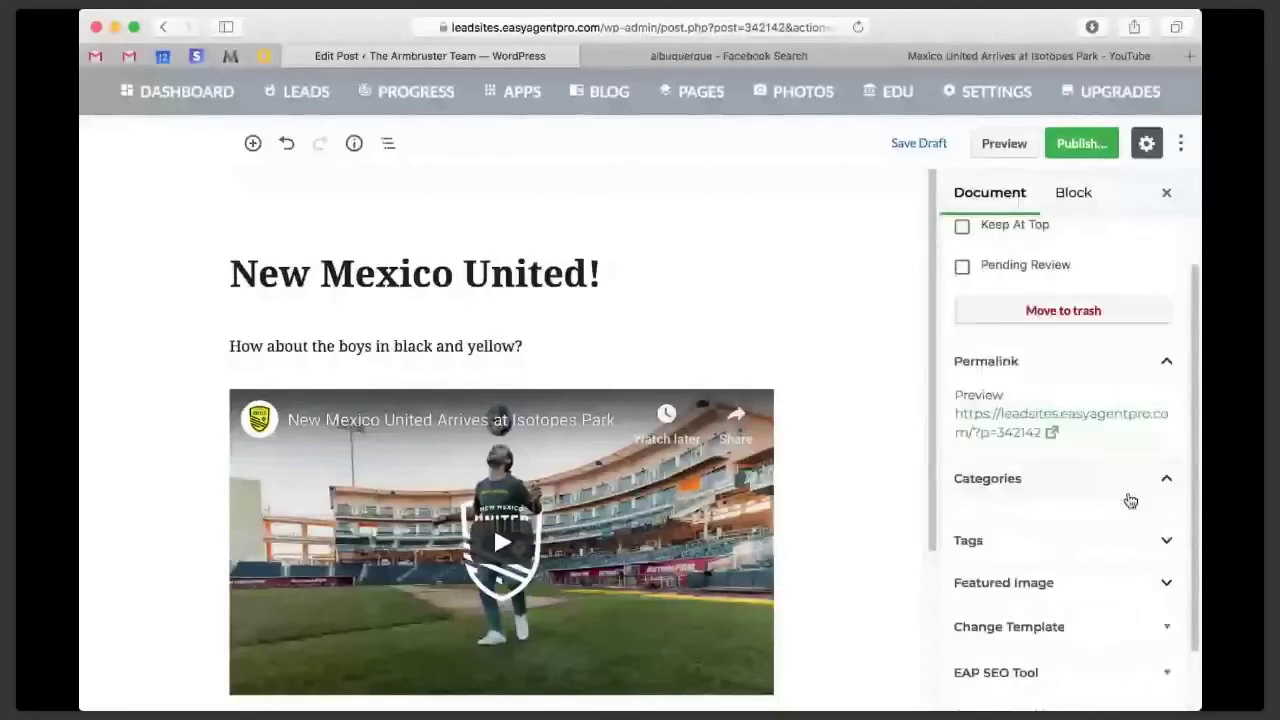
scroll(1130, 500, "down", 3)
left_click(1121, 596)
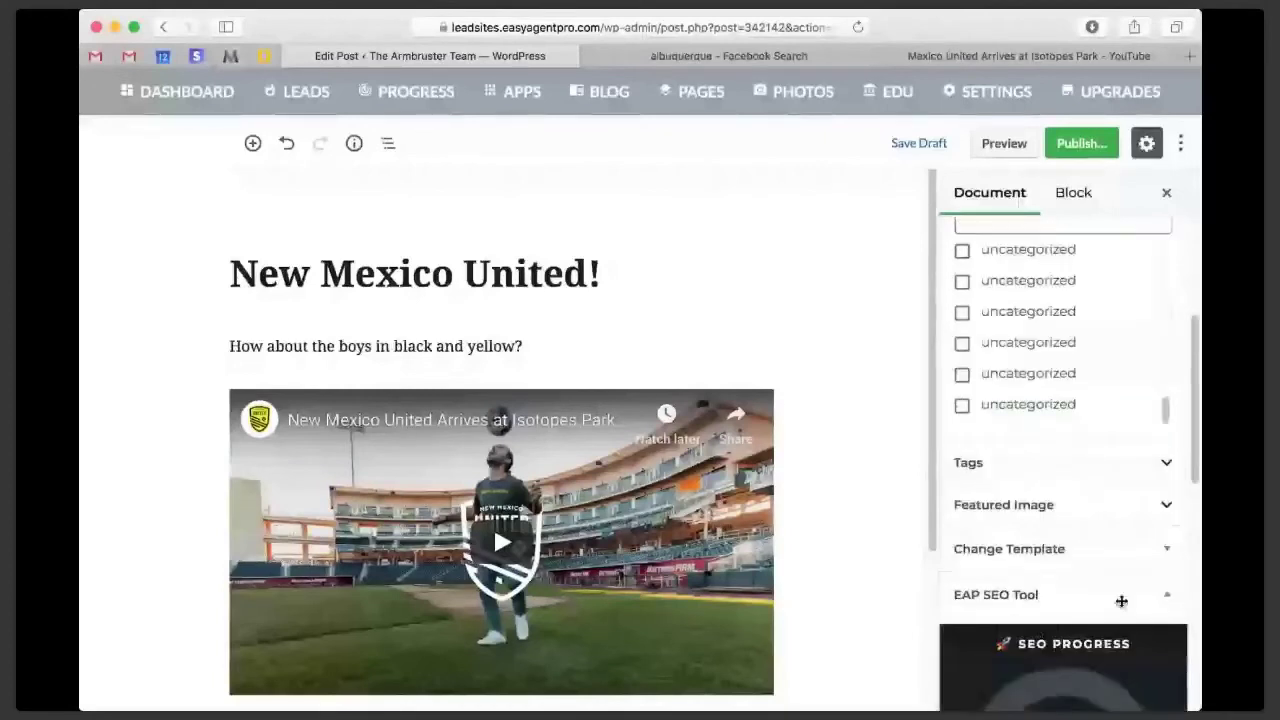
Set the post's SEO focus keyword to "New Mexico United" and place the cursor in the SEO title field
scroll(1110, 588, "down", 5)
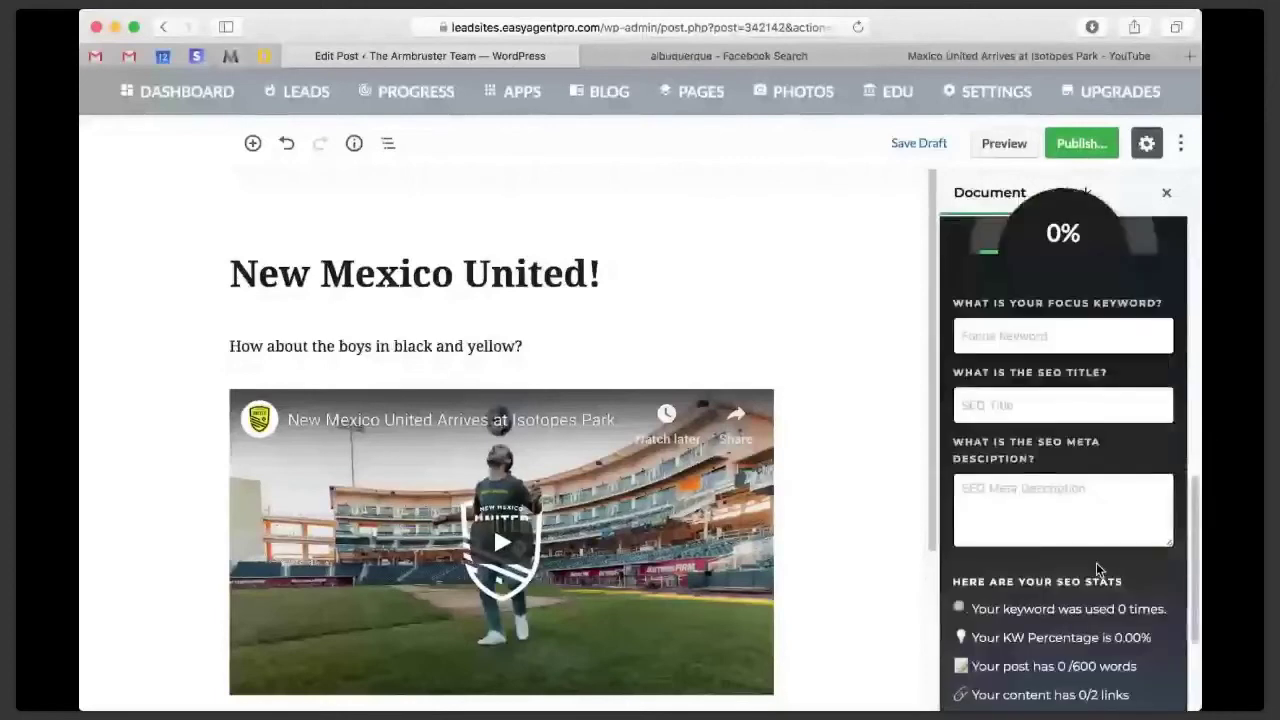
scroll(1097, 570, "up", 1)
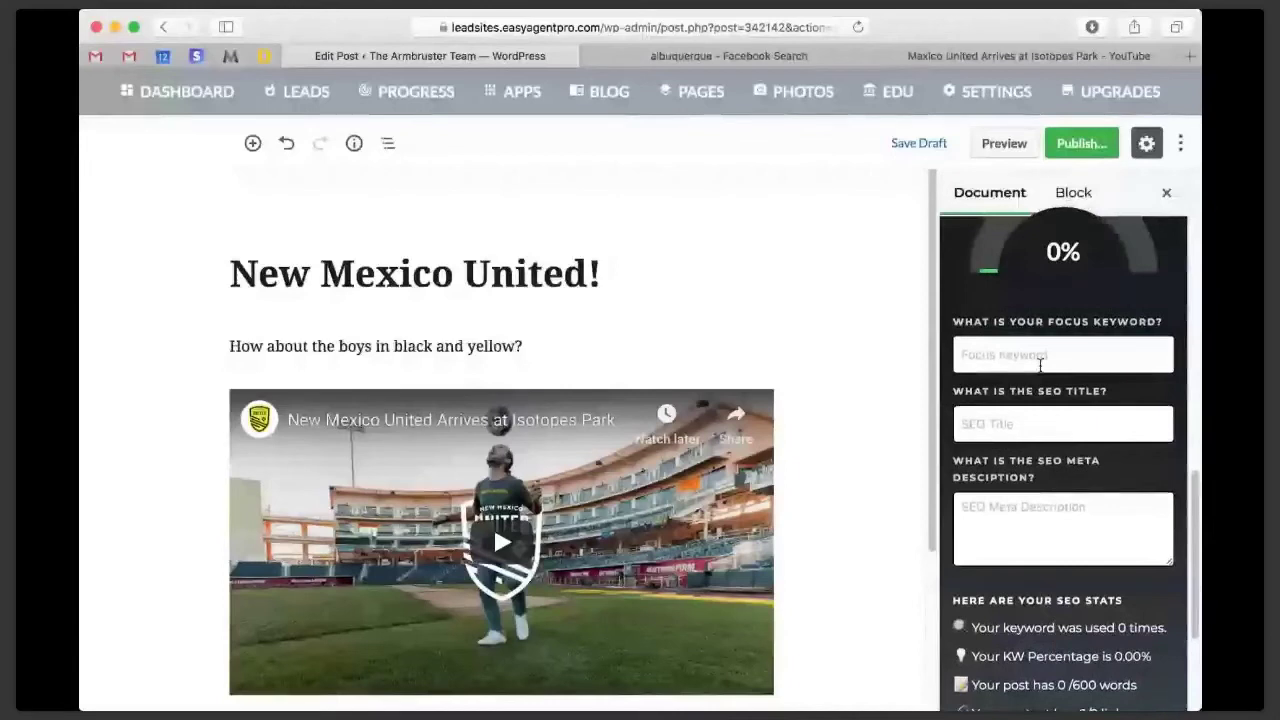
type("New Mec")
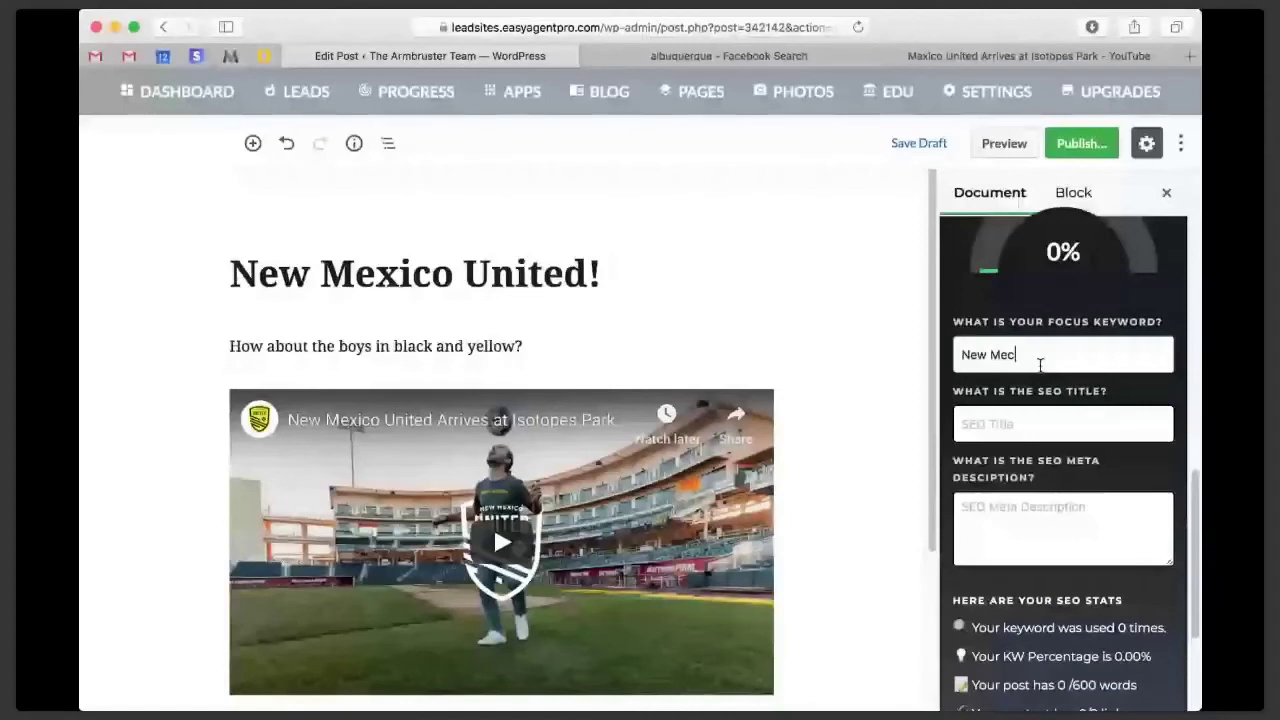
type("xico United")
left_click(1037, 426)
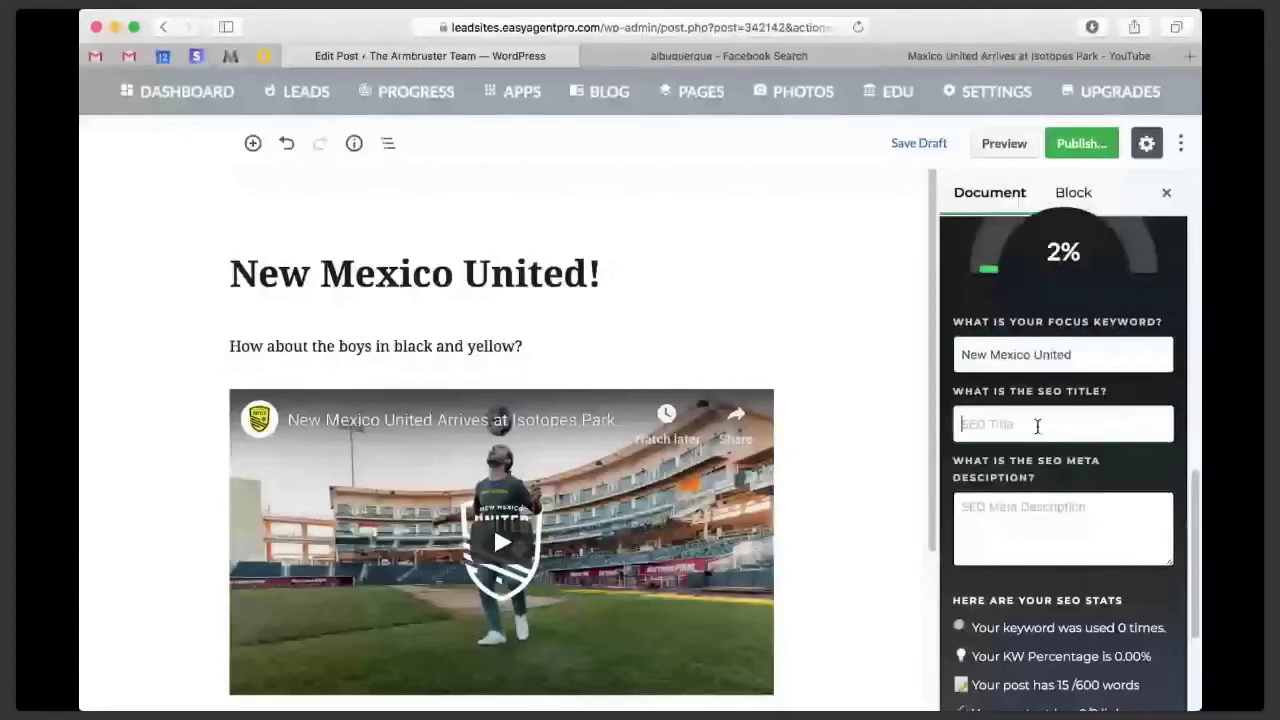
Set the SEO title to "New Mexico United" and the meta description to "Welcome NMU to the Albuquerque area!", and save the draft
type("New Mexico United")
key("Tab")
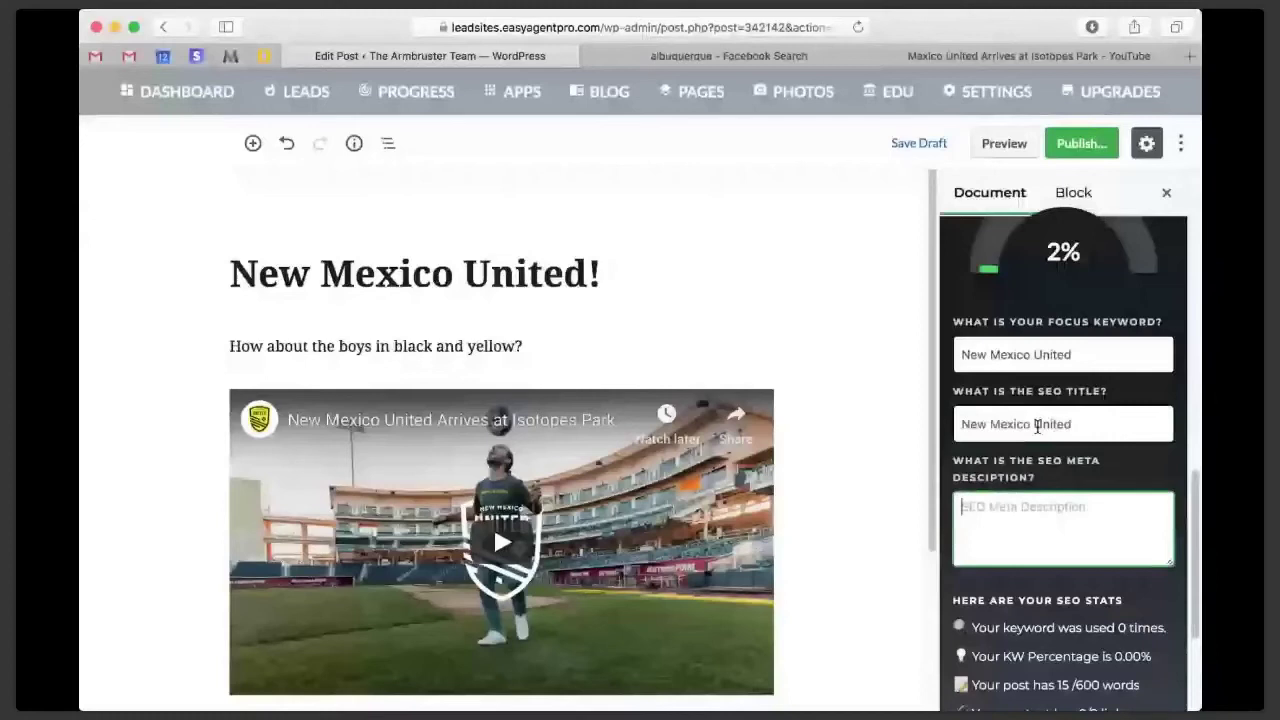
type("Welcome NMU to the Albuquerque are")
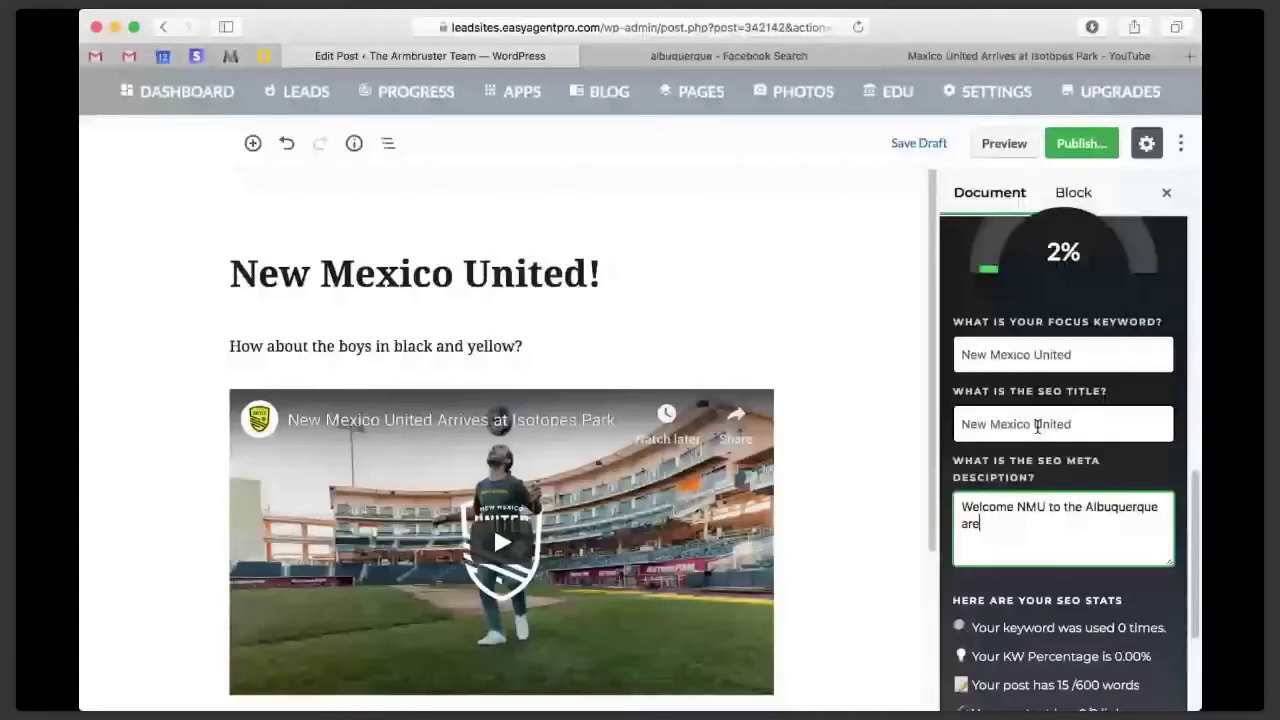
type("a!")
scroll(1037, 427, "down", 2)
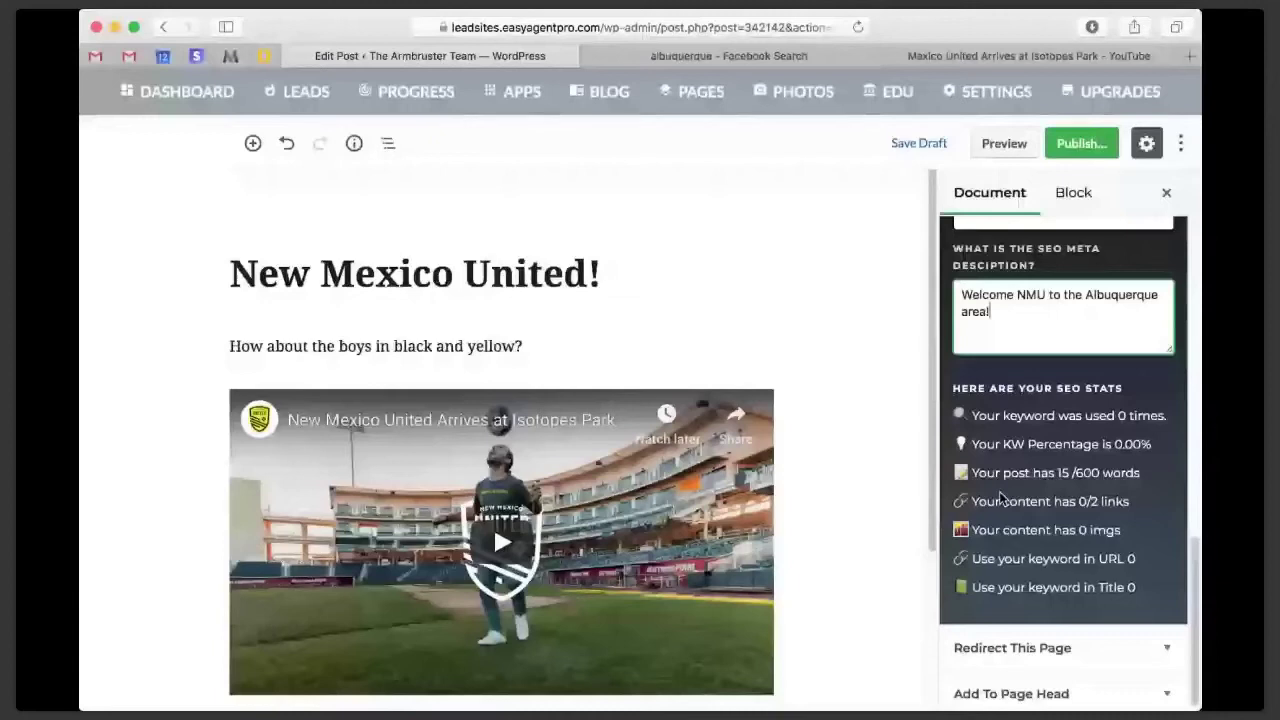
key("super+s")
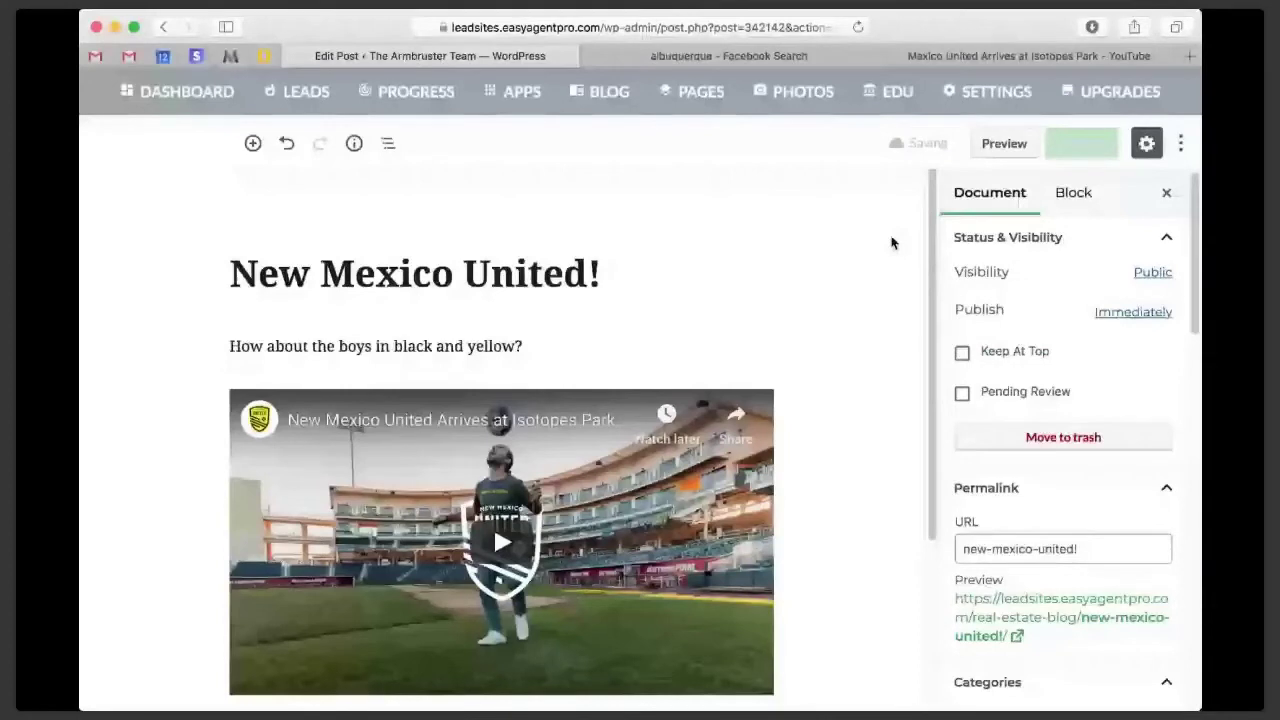
Preview the blog post and check its heading, author line, share buttons and embedded video
left_click(1004, 143)
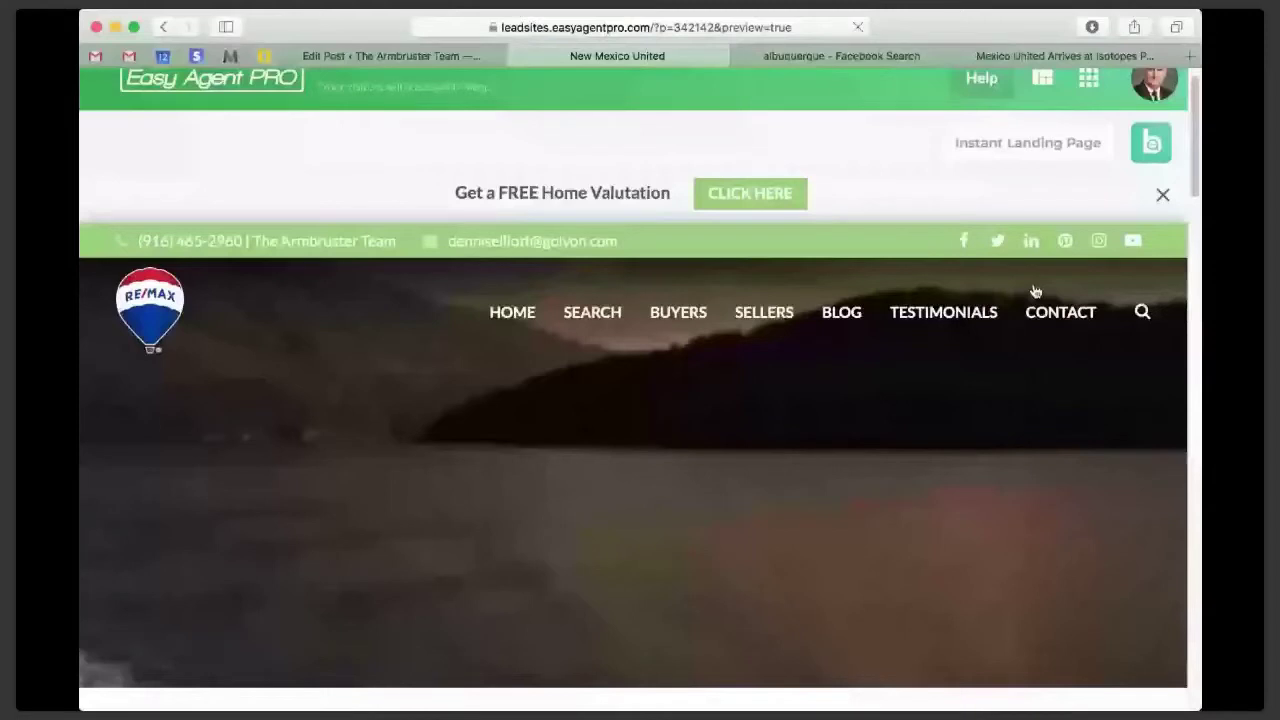
scroll(697, 543, "down", 1)
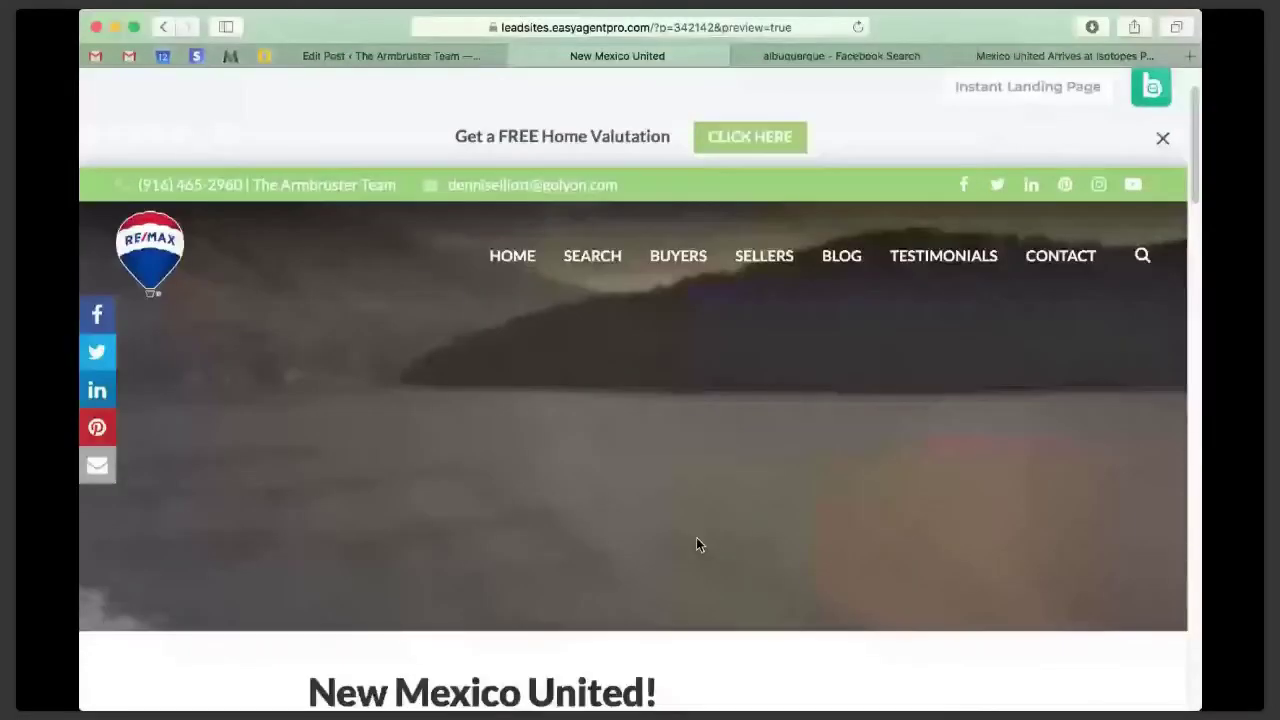
scroll(697, 544, "down", 5)
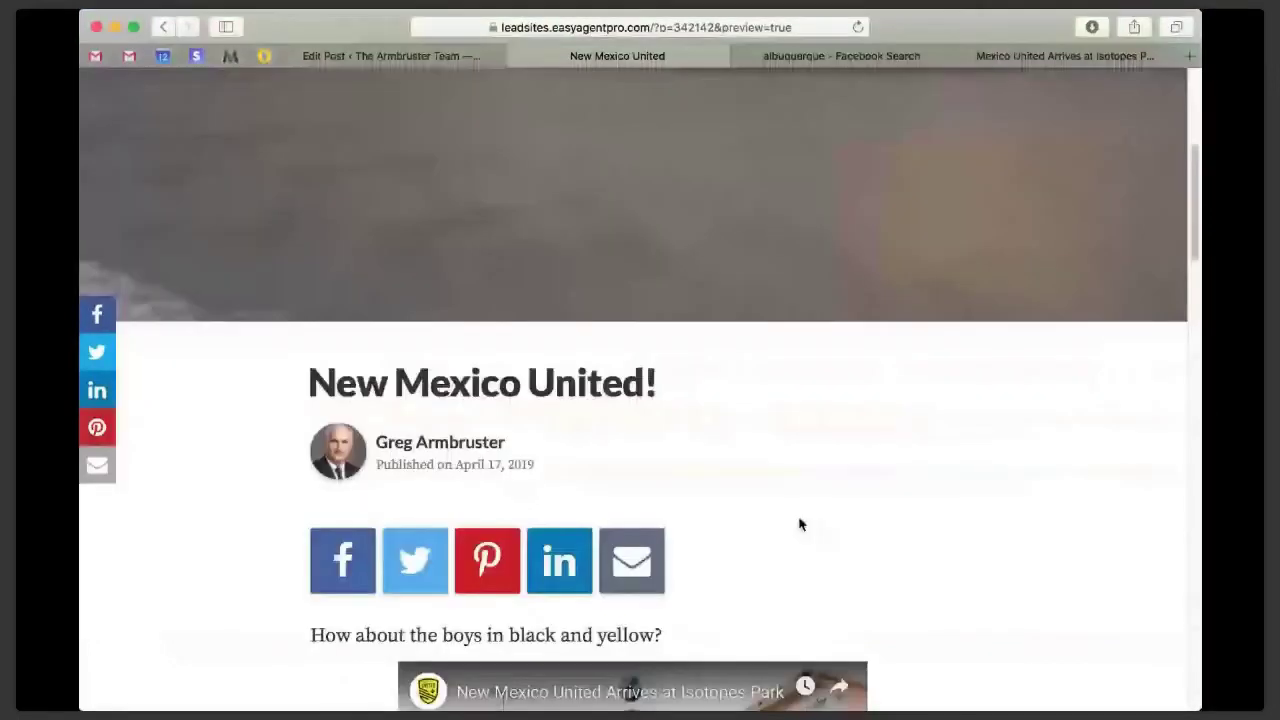
scroll(900, 516, "down", 5)
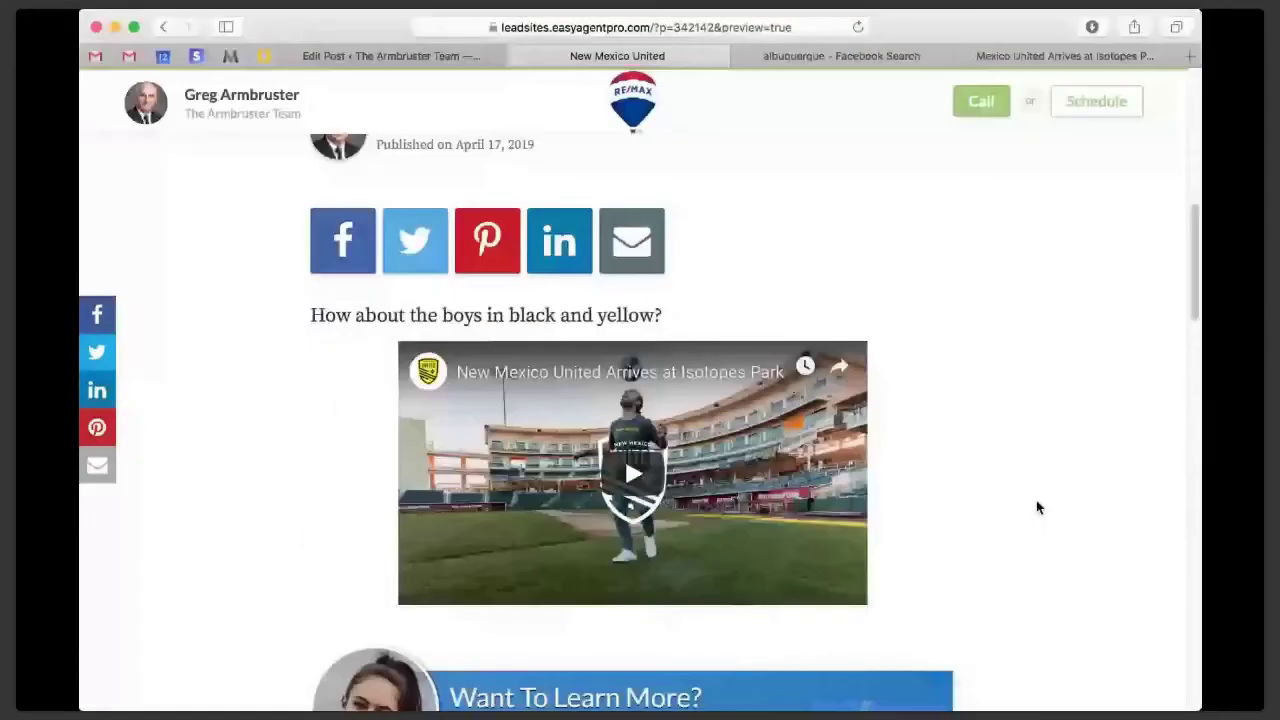
scroll(1037, 507, "up", 2)
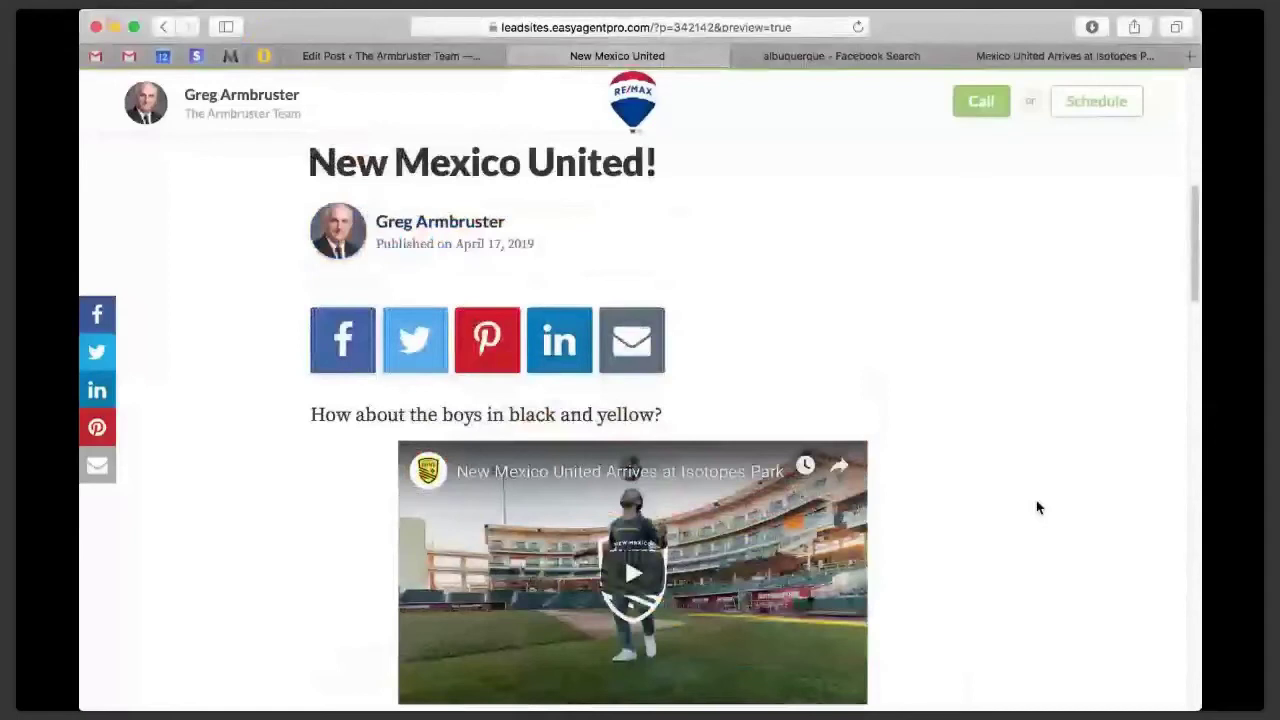
scroll(1037, 507, "down", 1)
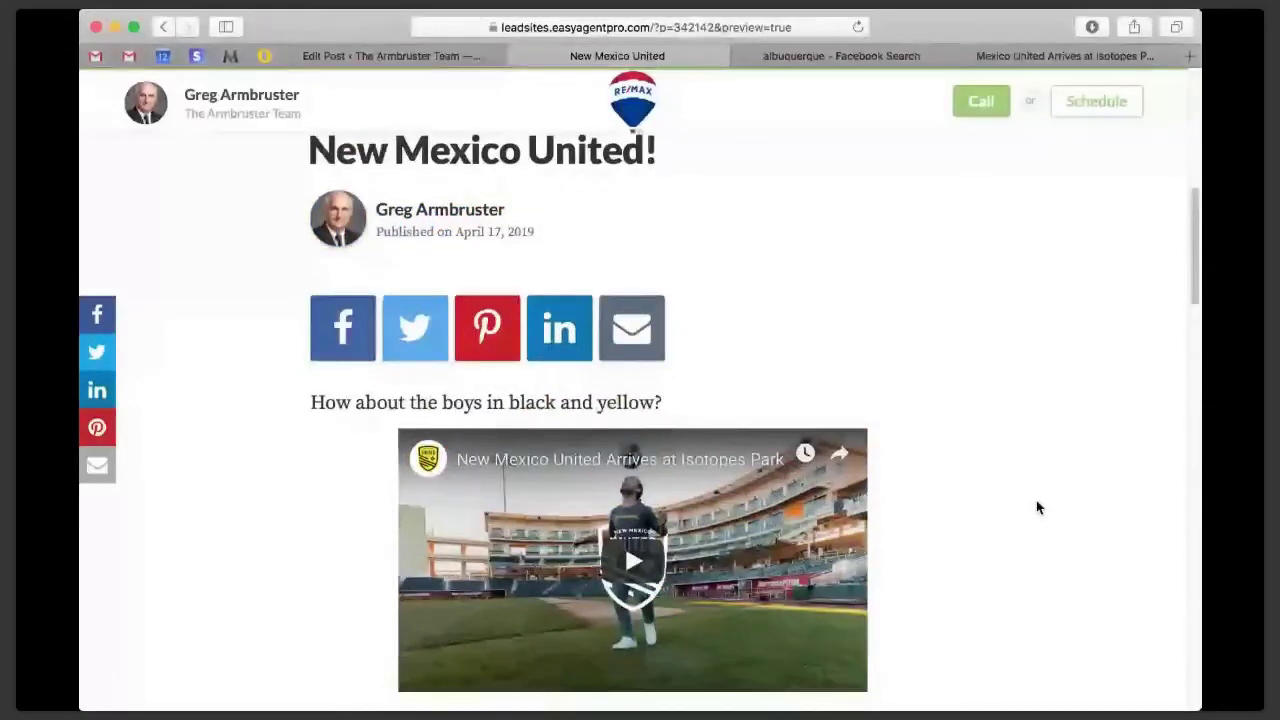
scroll(1037, 507, "down", 1)
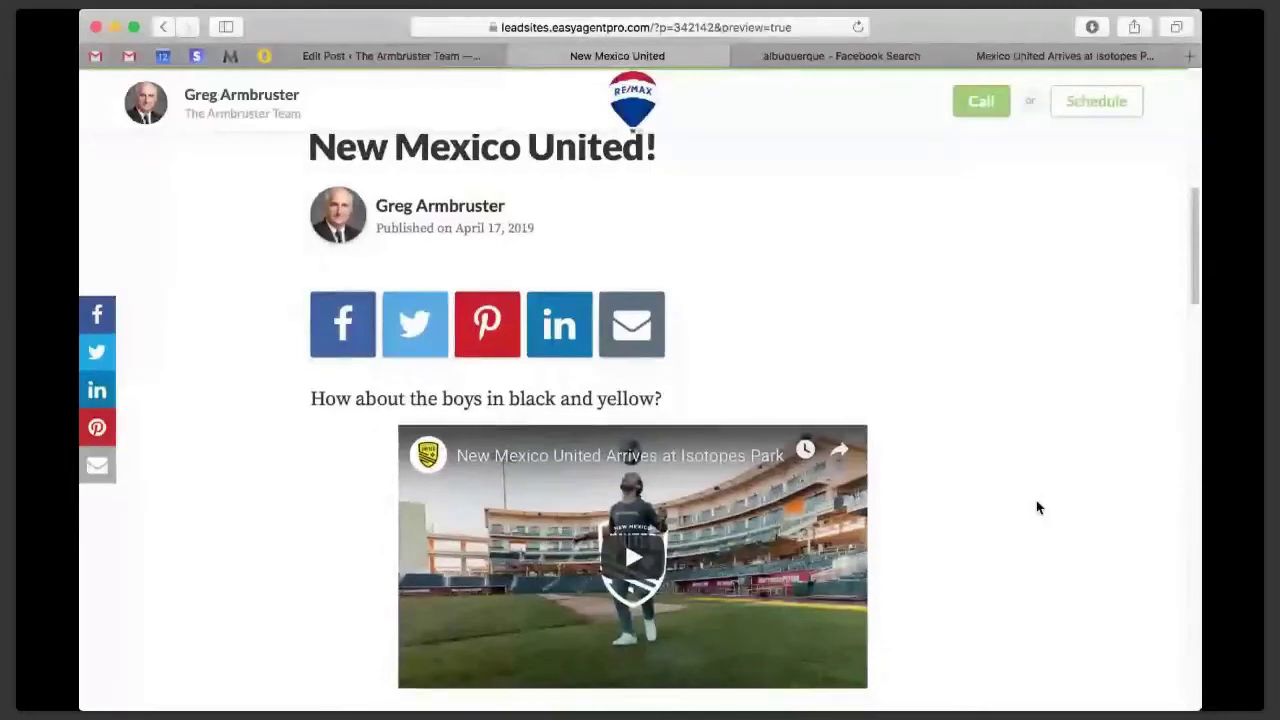
Return to the post editor, publish the "New Mexico United!" post and copy its link
key("ctrl+shift+Tab")
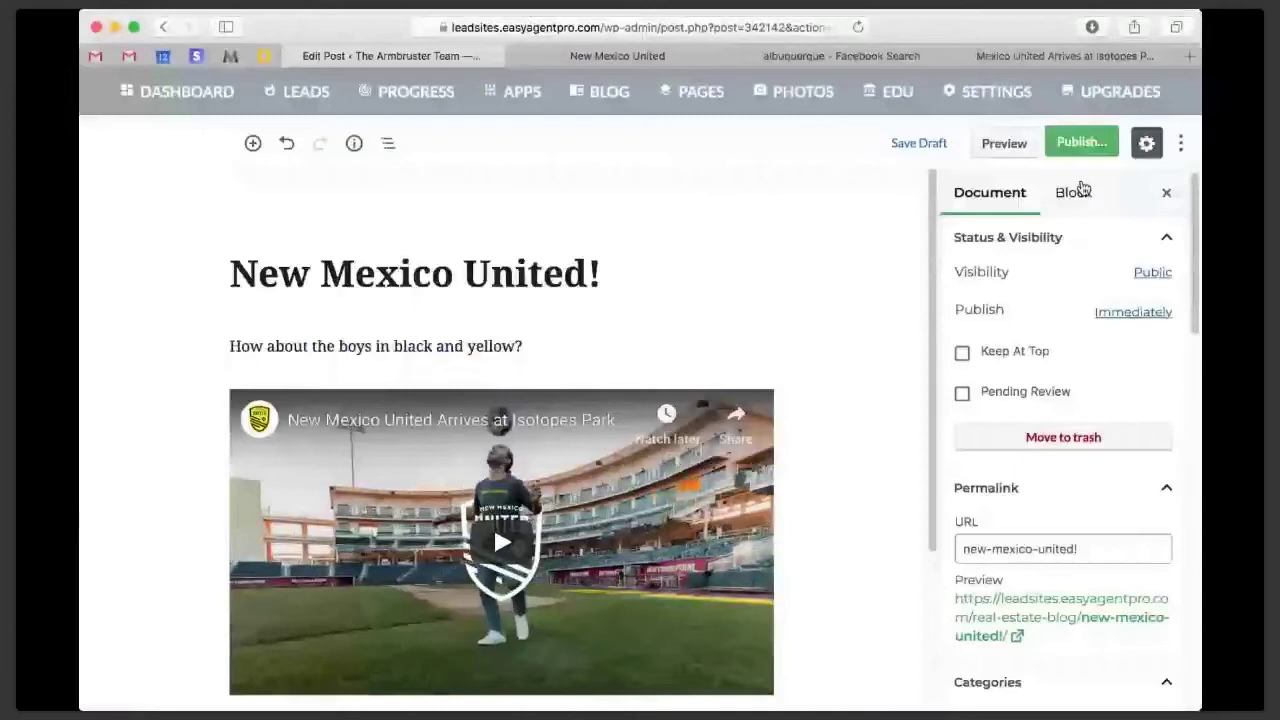
left_click(1081, 142)
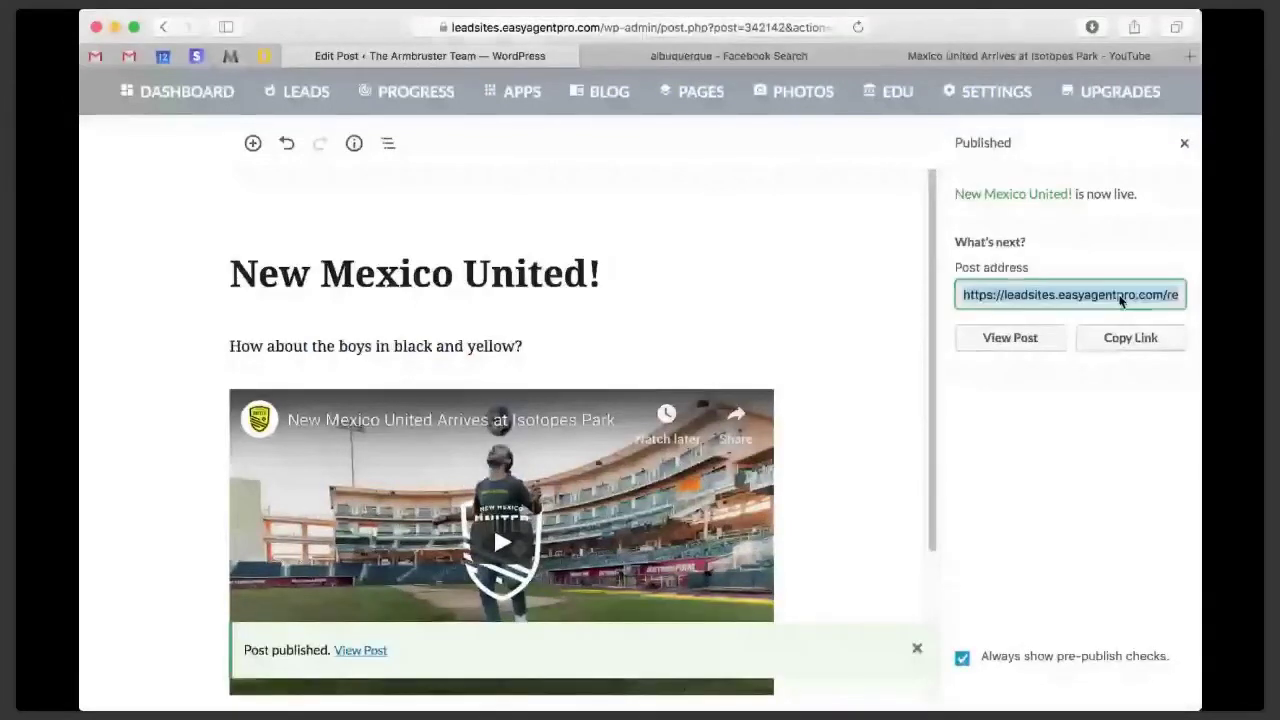
key("super+Tab")
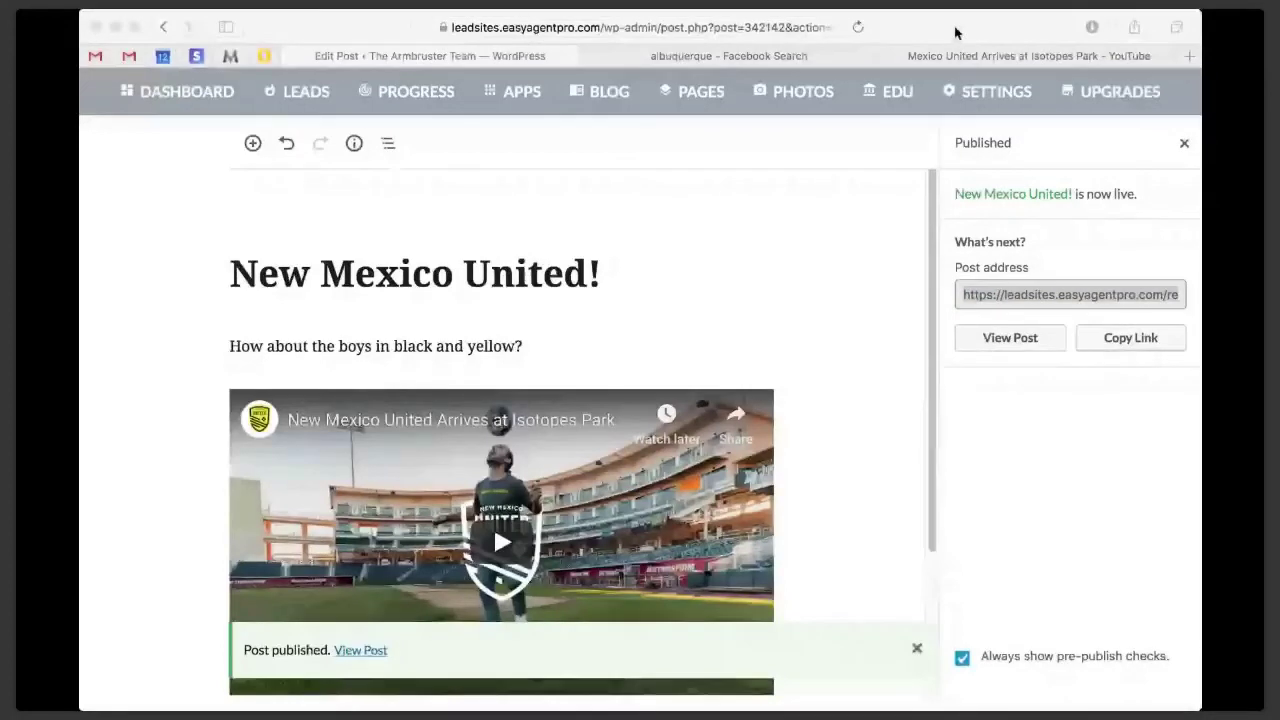
left_click(1124, 298)
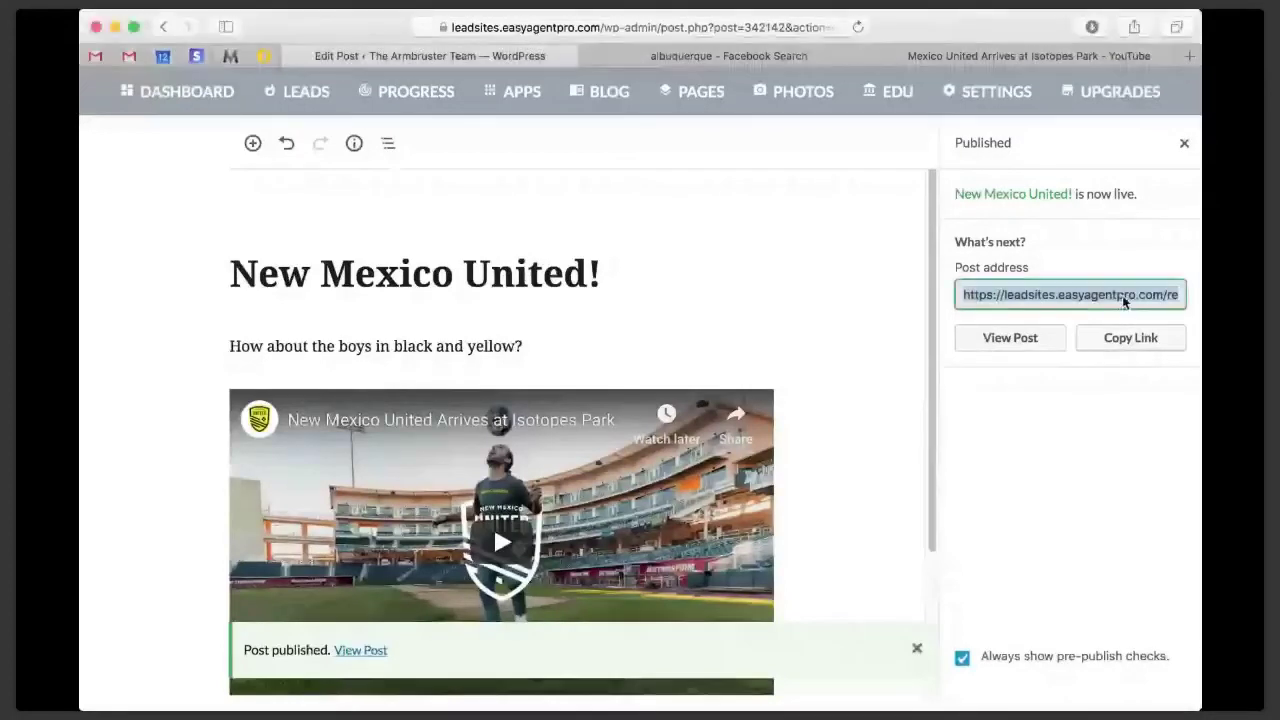
left_click(1130, 337)
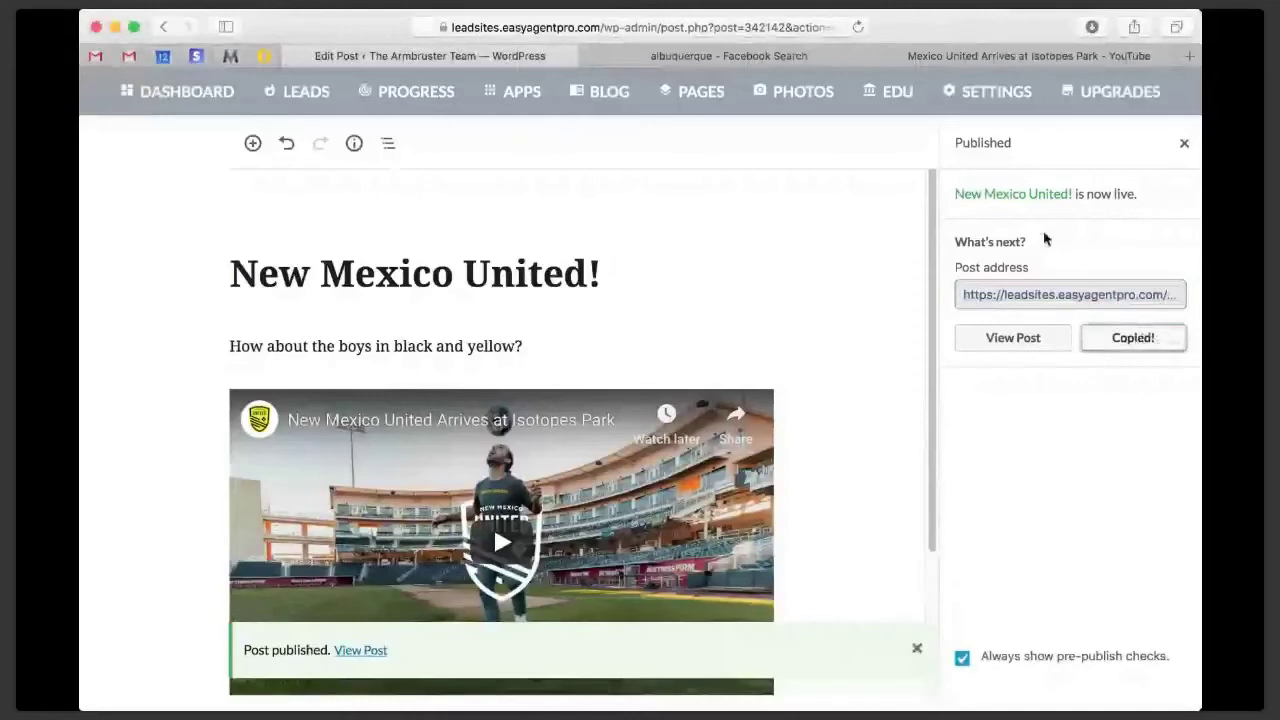
Open the published post's copied link in a new browser tab and look through the live page from header to video
left_click(1189, 56)
key("super+v")
key("Return")
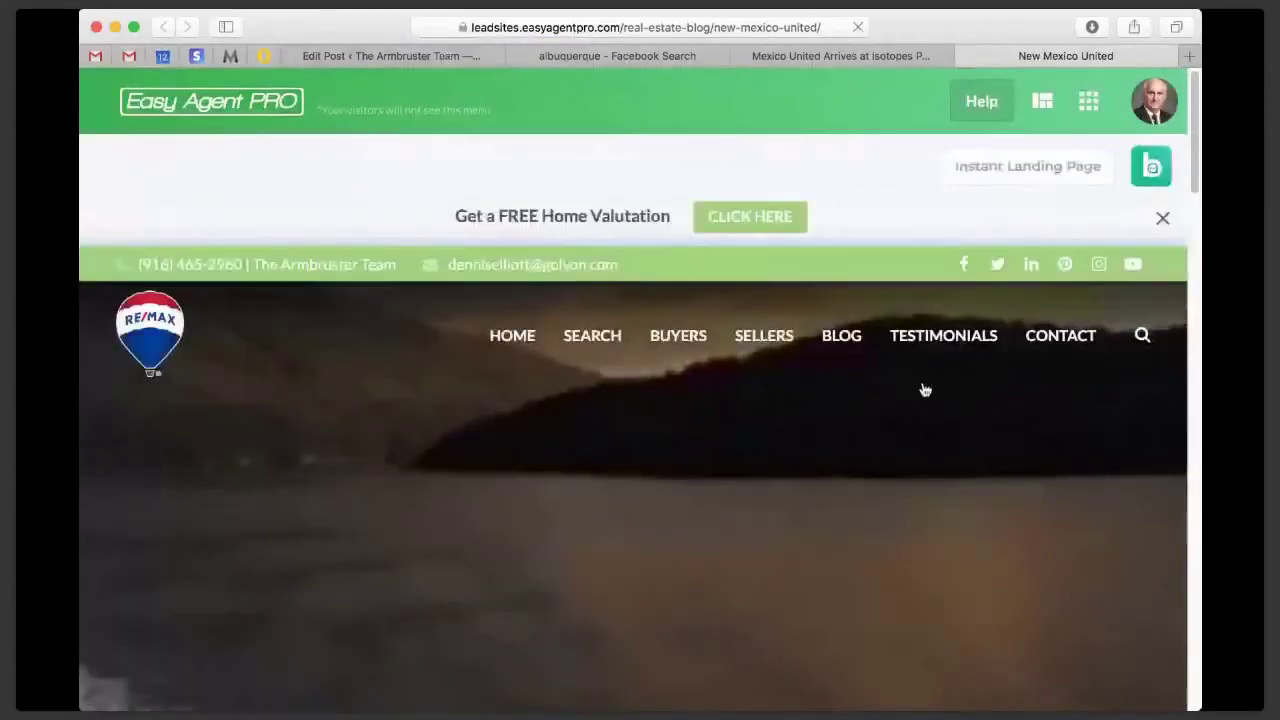
scroll(927, 389, "down", 1)
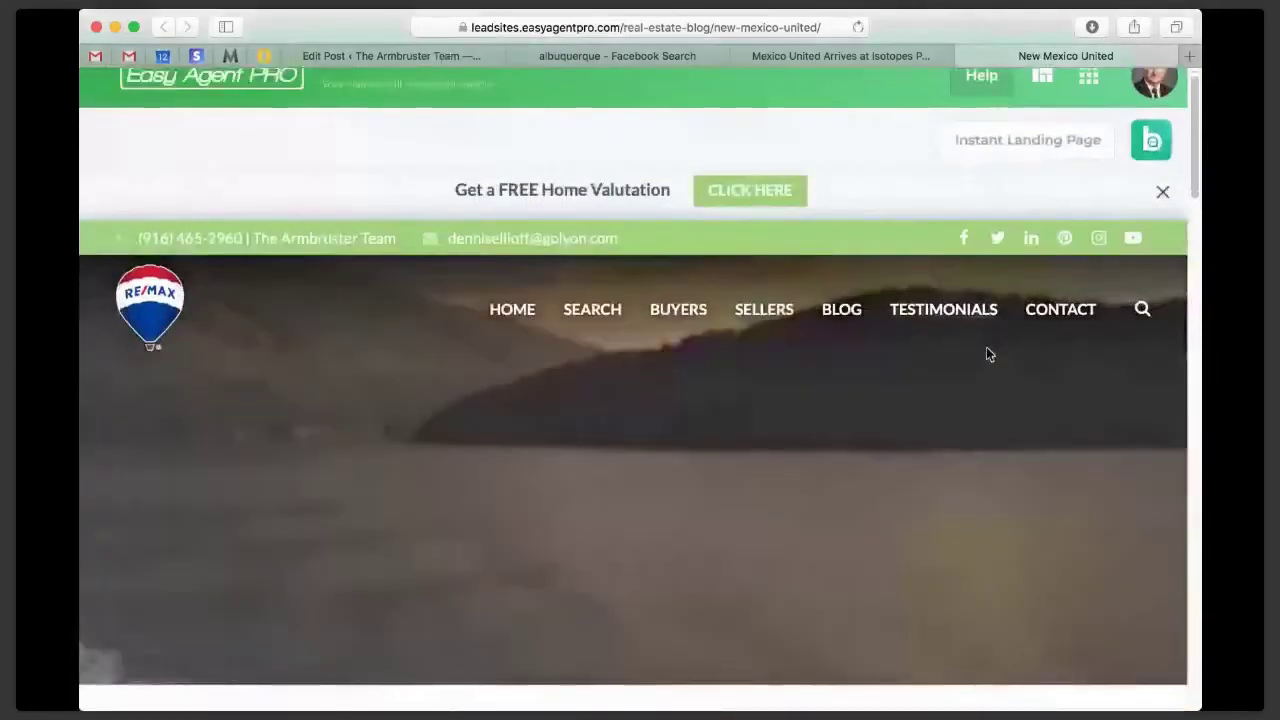
scroll(1197, 165, "down", 2)
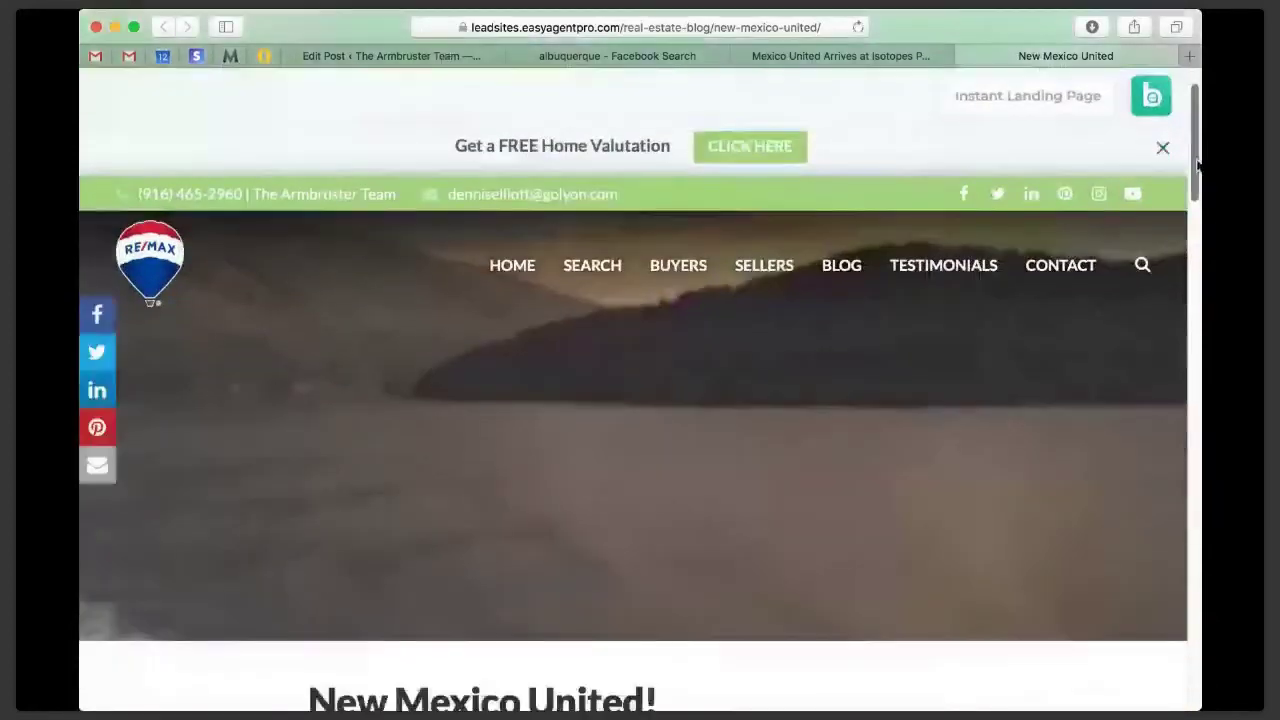
scroll(517, 303, "down", 3)
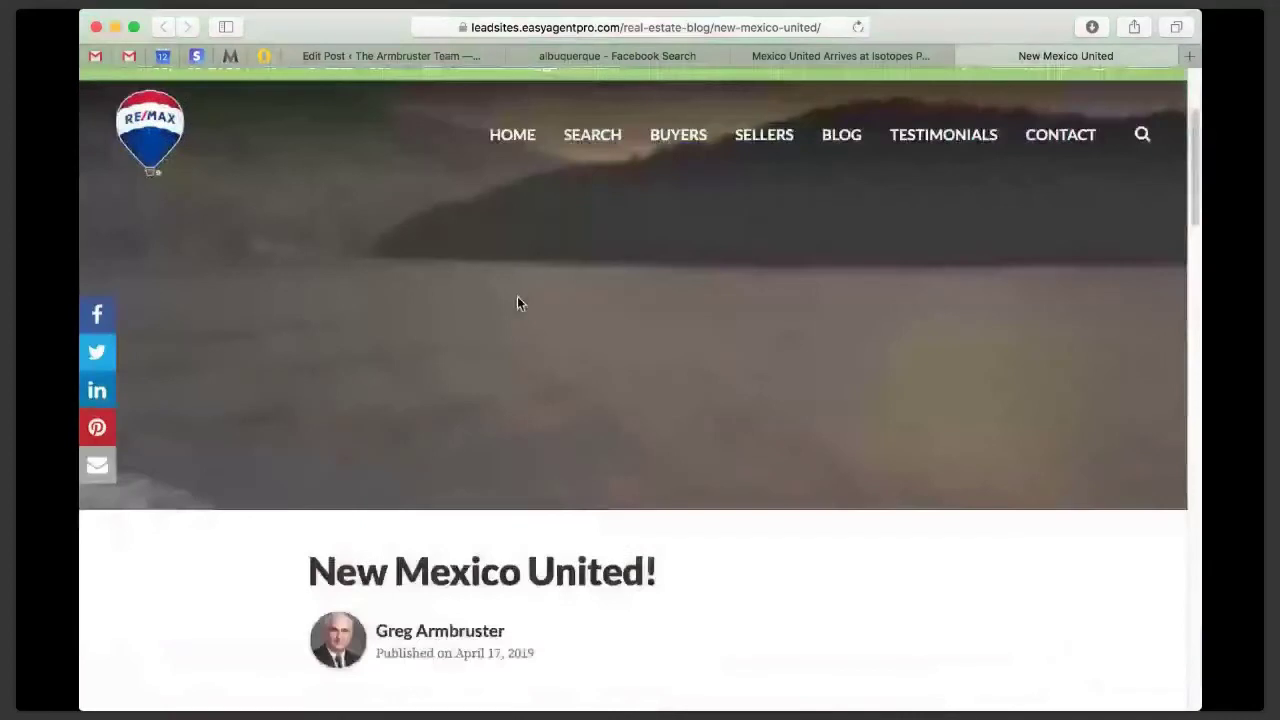
scroll(517, 303, "down", 1)
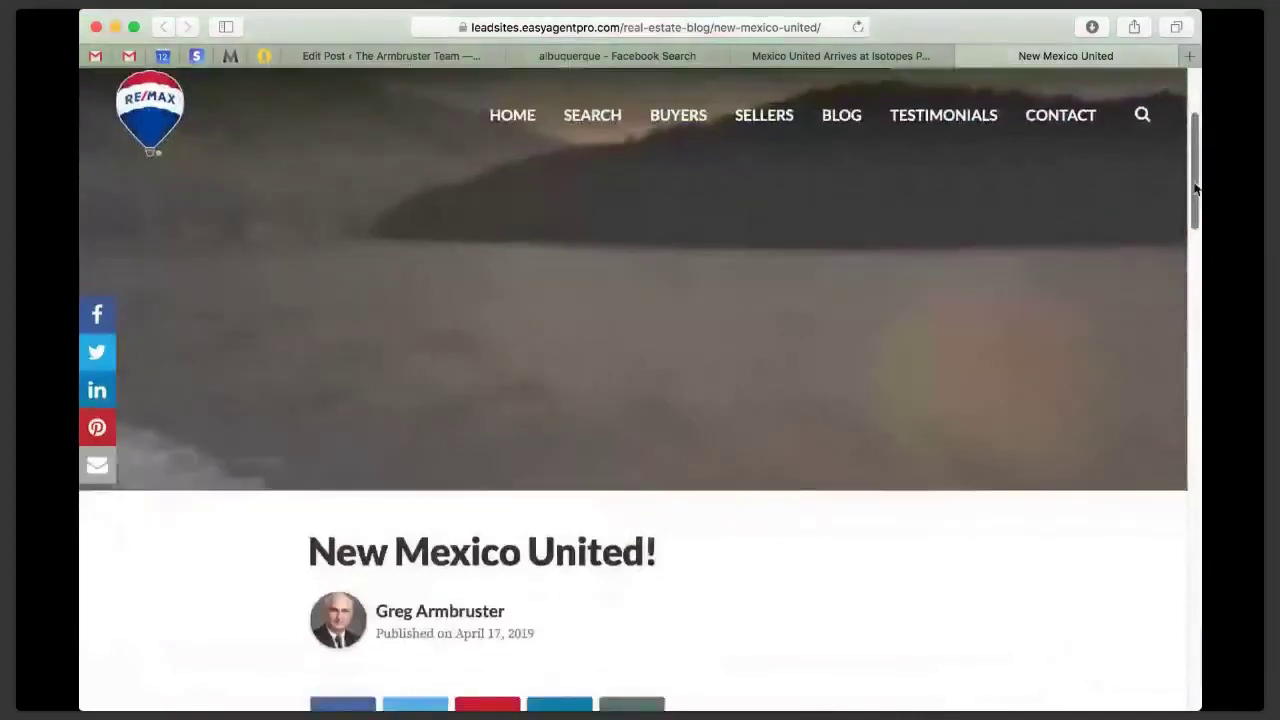
scroll(1193, 187, "up", 1)
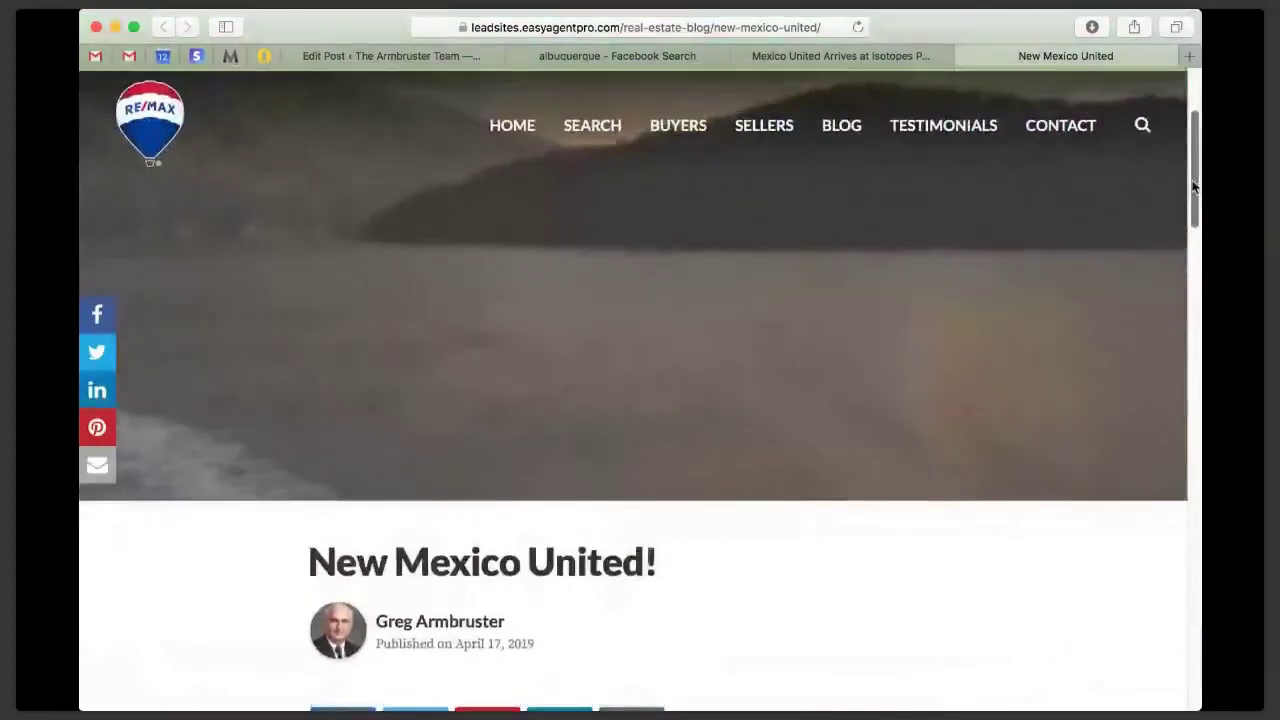
left_click_drag(1193, 187, 1173, 291)
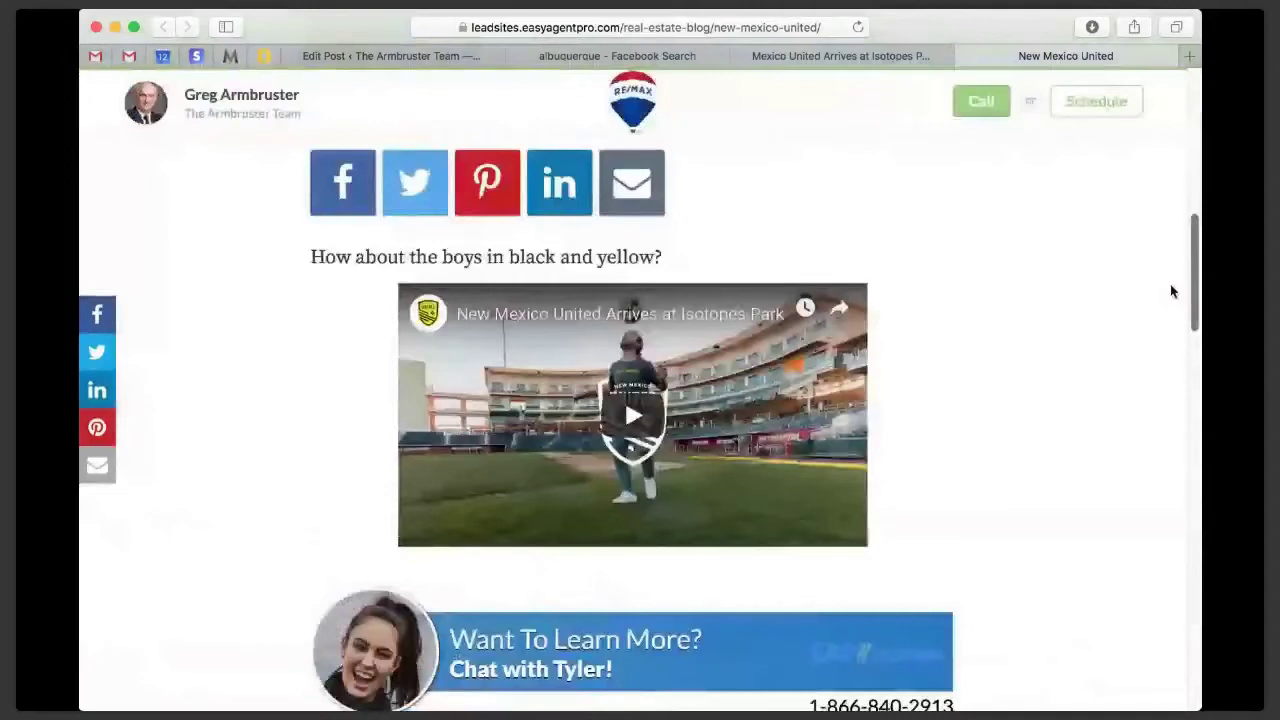
left_click_drag(1173, 291, 1190, 420)
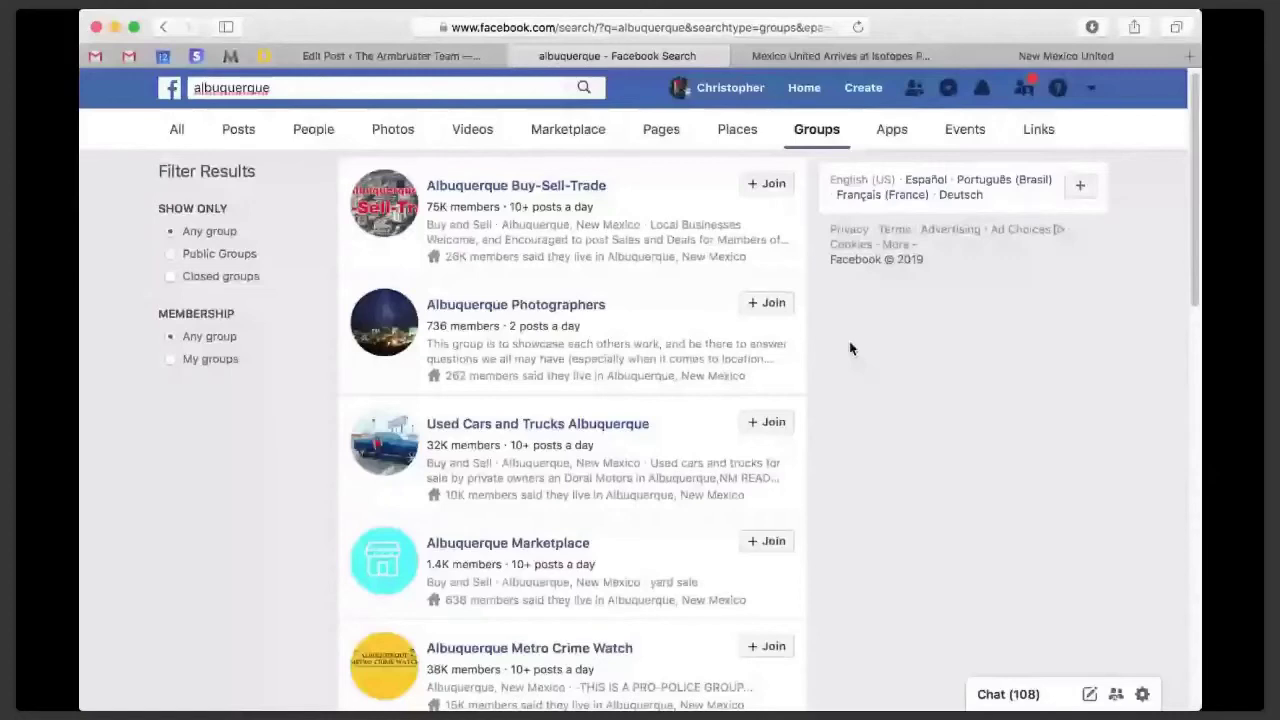
Switch to the Facebook search for "albuquerque" and browse the local groups where the post could be shared
scroll(650, 440, "down", 3)
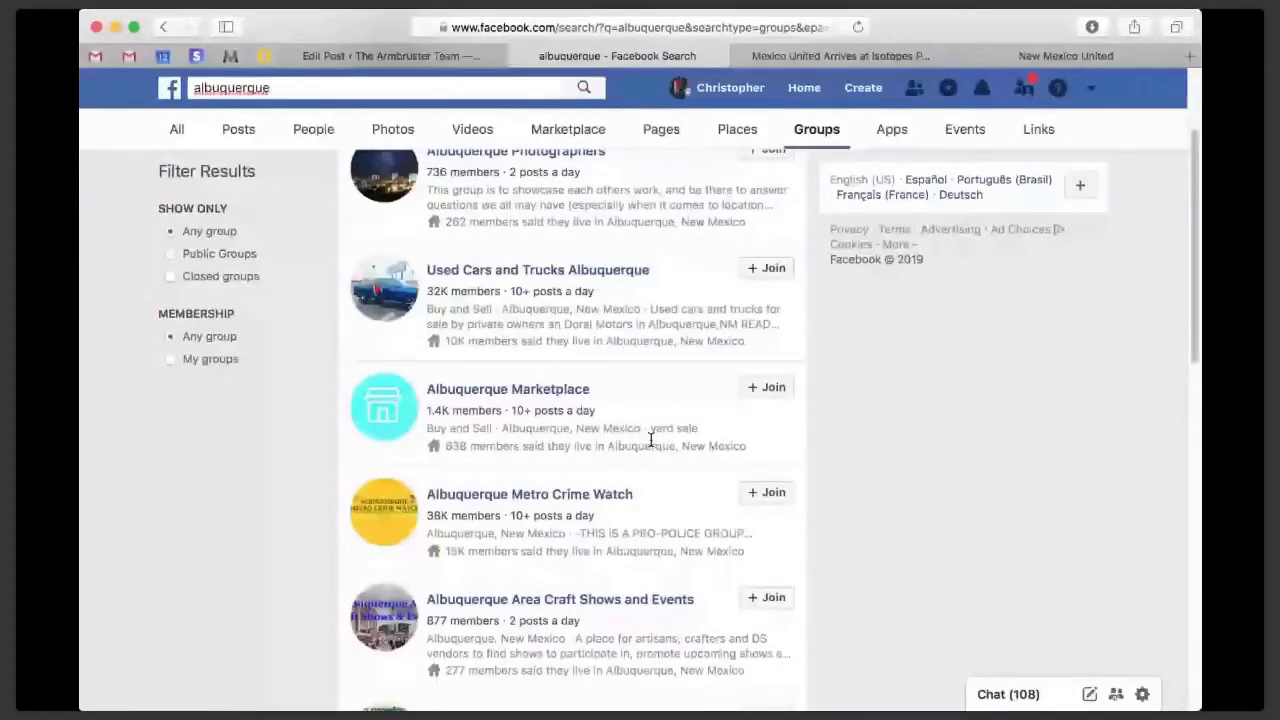
scroll(650, 440, "down", 3)
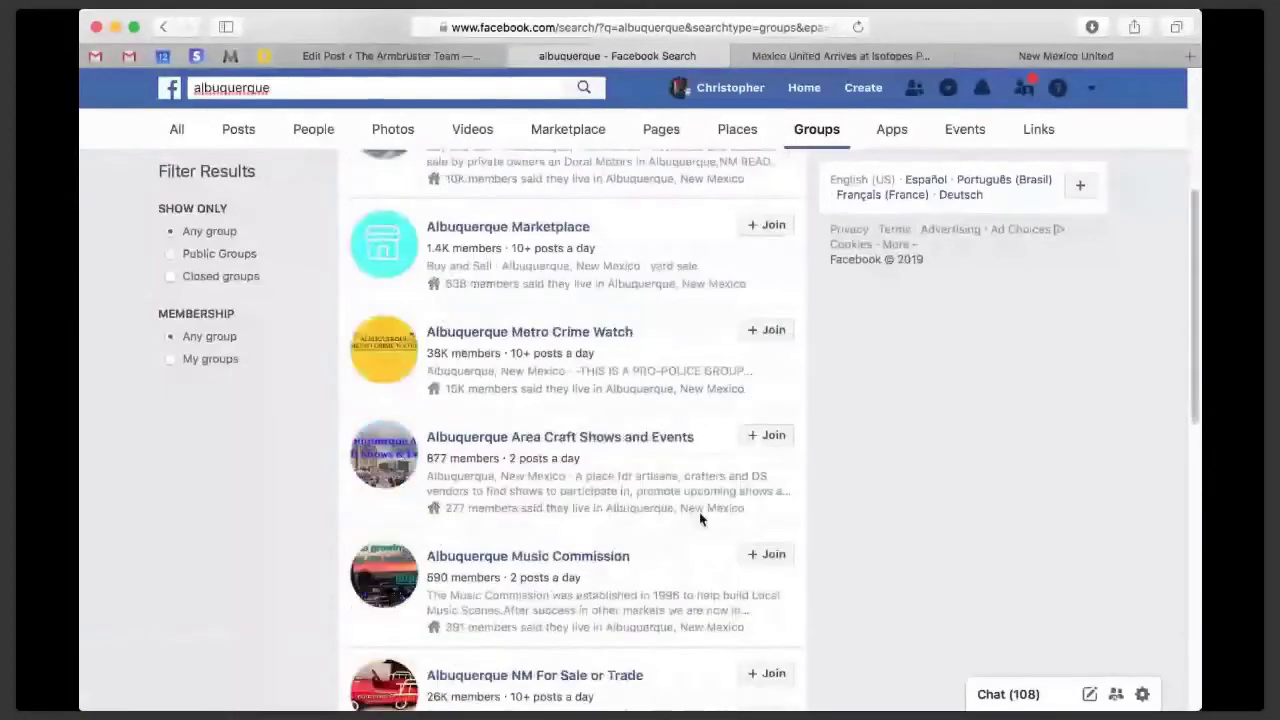
scroll(699, 512, "down", 10)
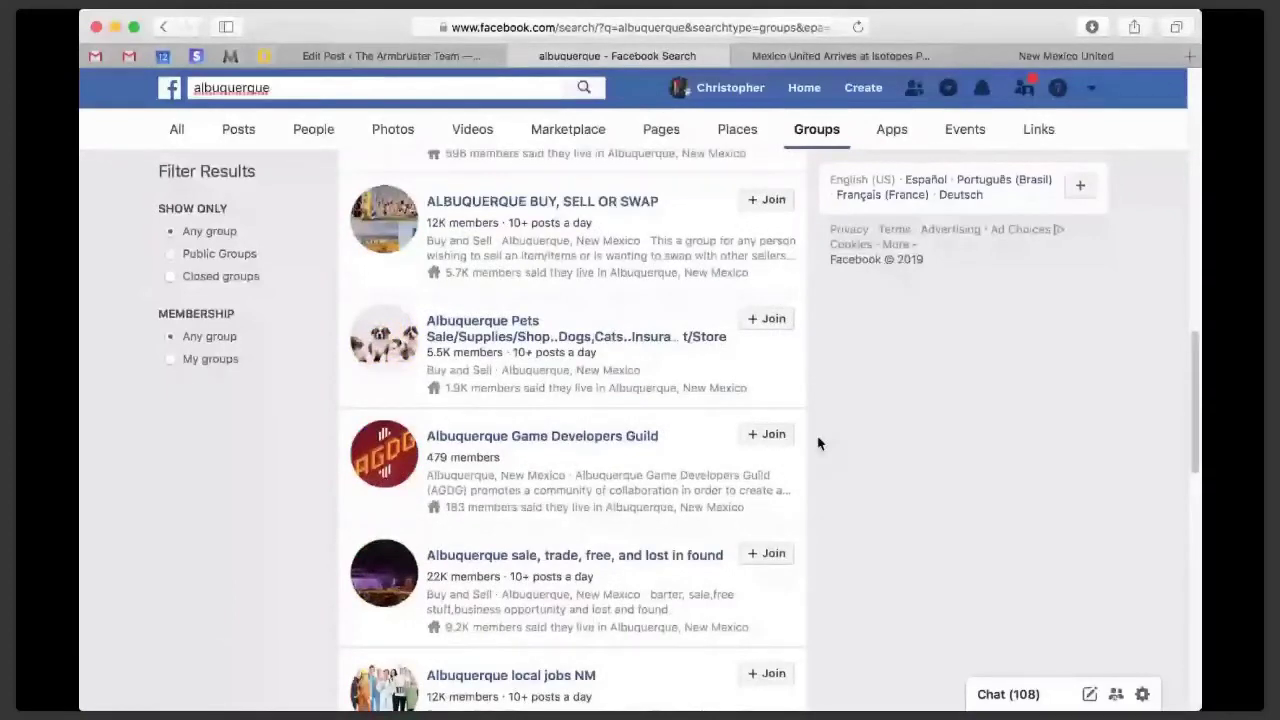
Return to the published New Mexico United post and check its social share buttons above the video
left_click(988, 55)
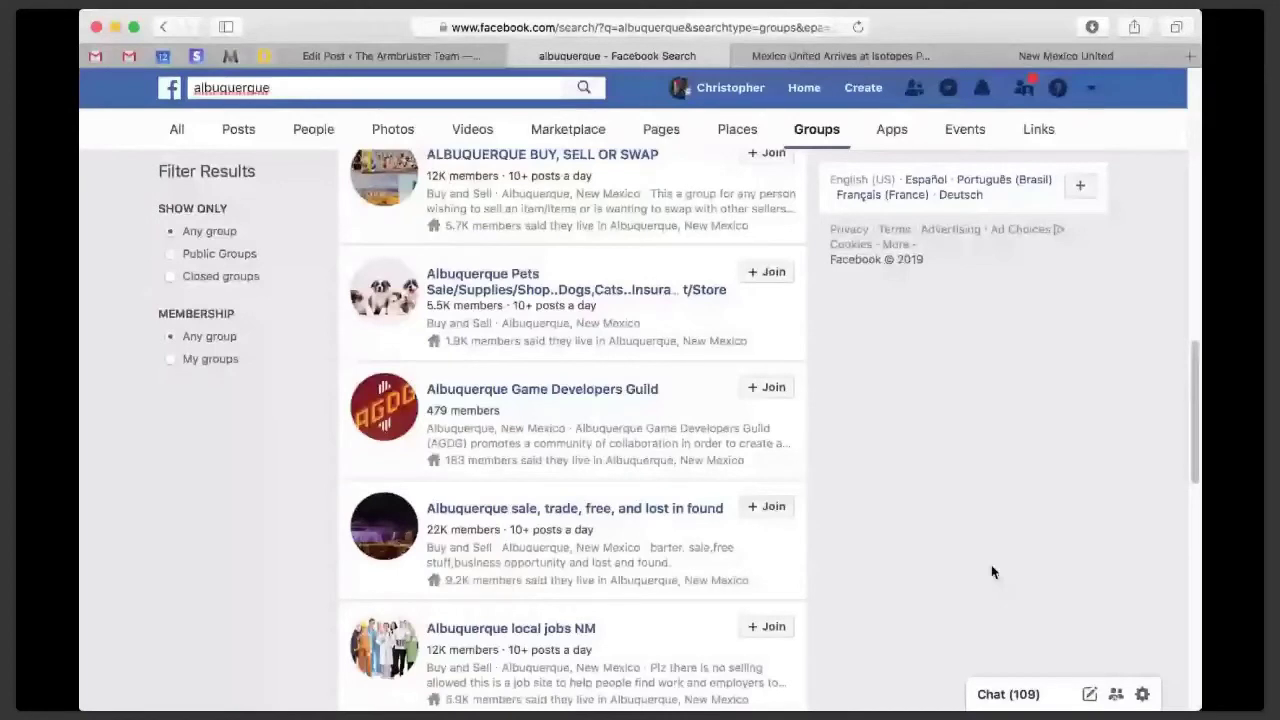
scroll(940, 570, "down", 3)
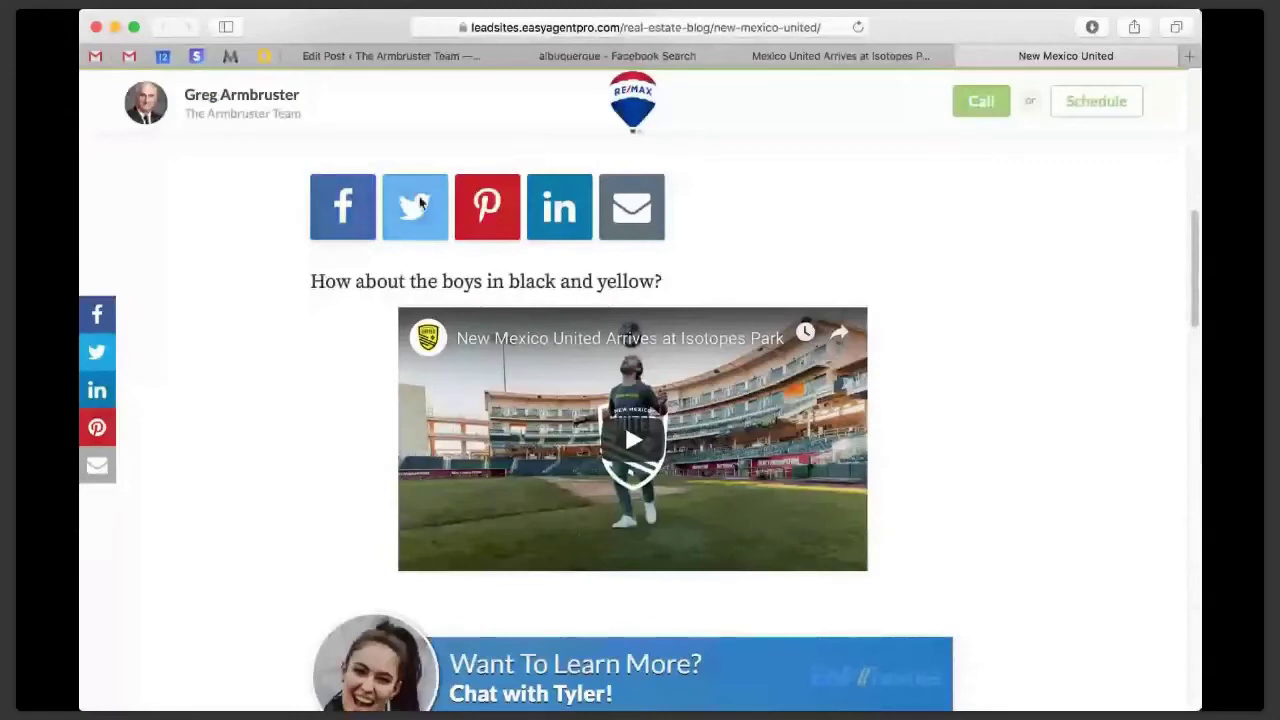
left_click_drag(1194, 288, 1197, 277)
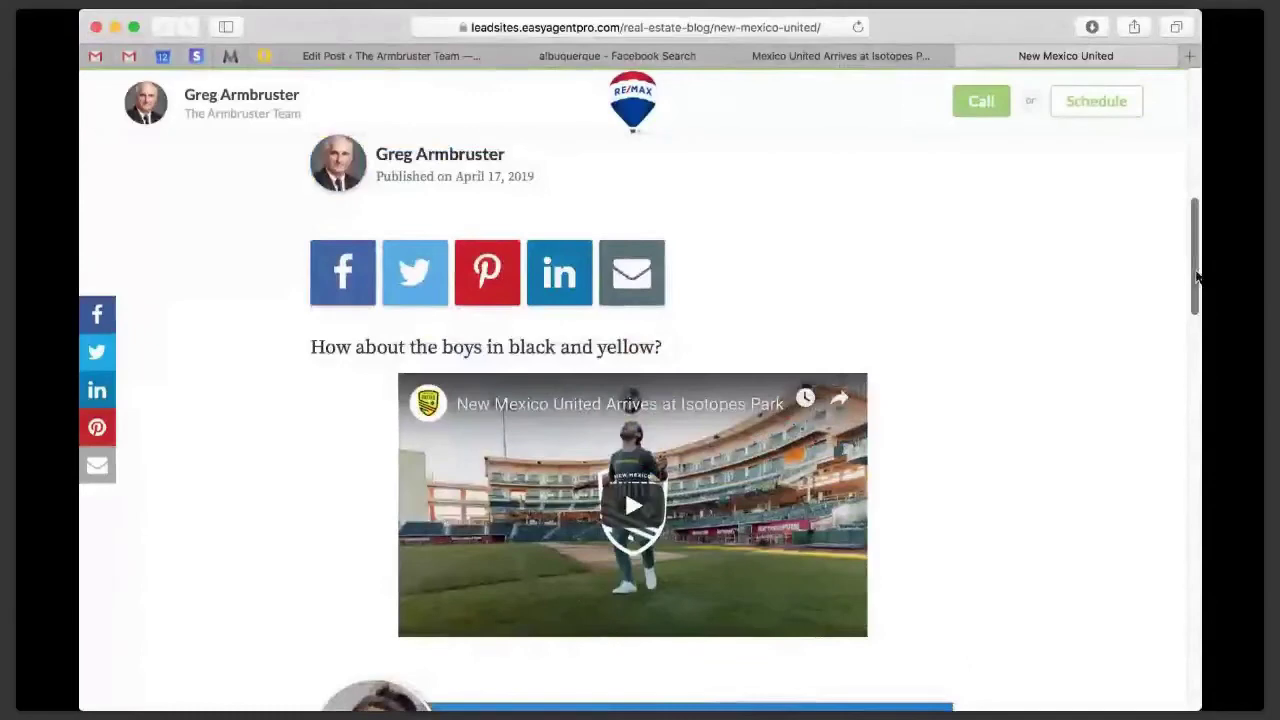
Go back to the Facebook group results for Albuquerque and examine further community groups down the list
left_click(615, 55)
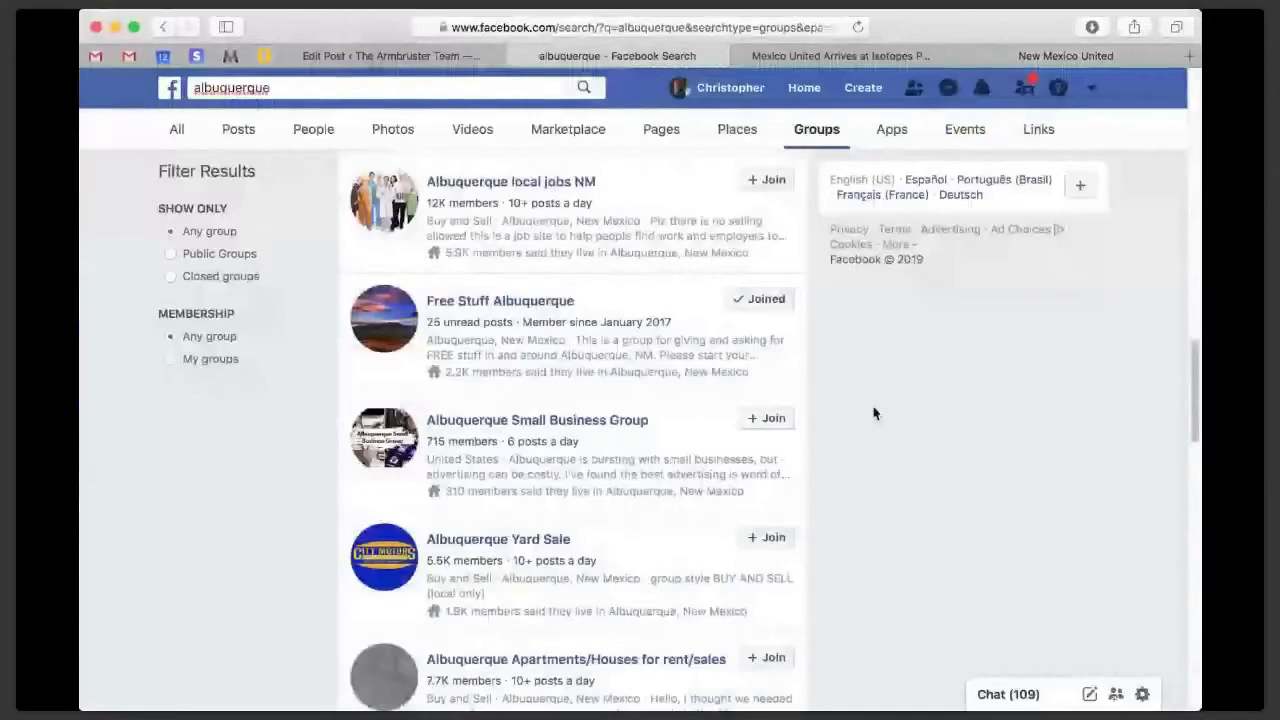
scroll(873, 413, "down", 1)
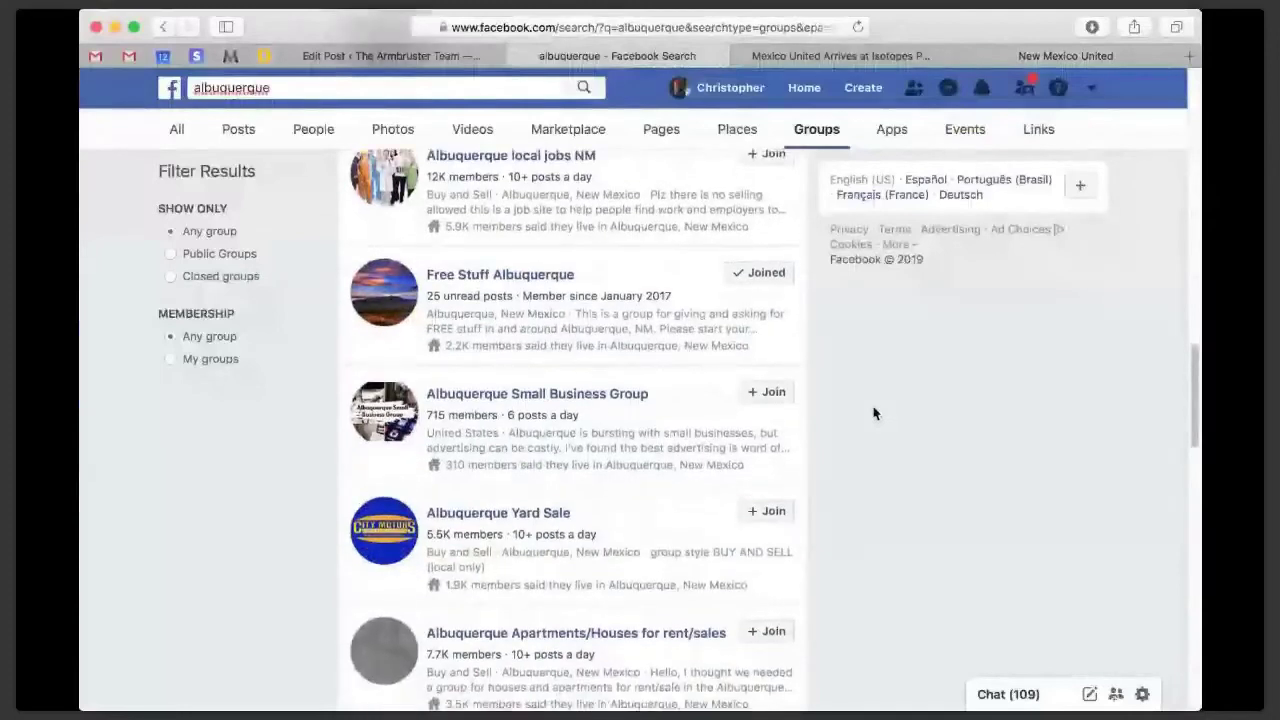
scroll(873, 413, "down", 1)
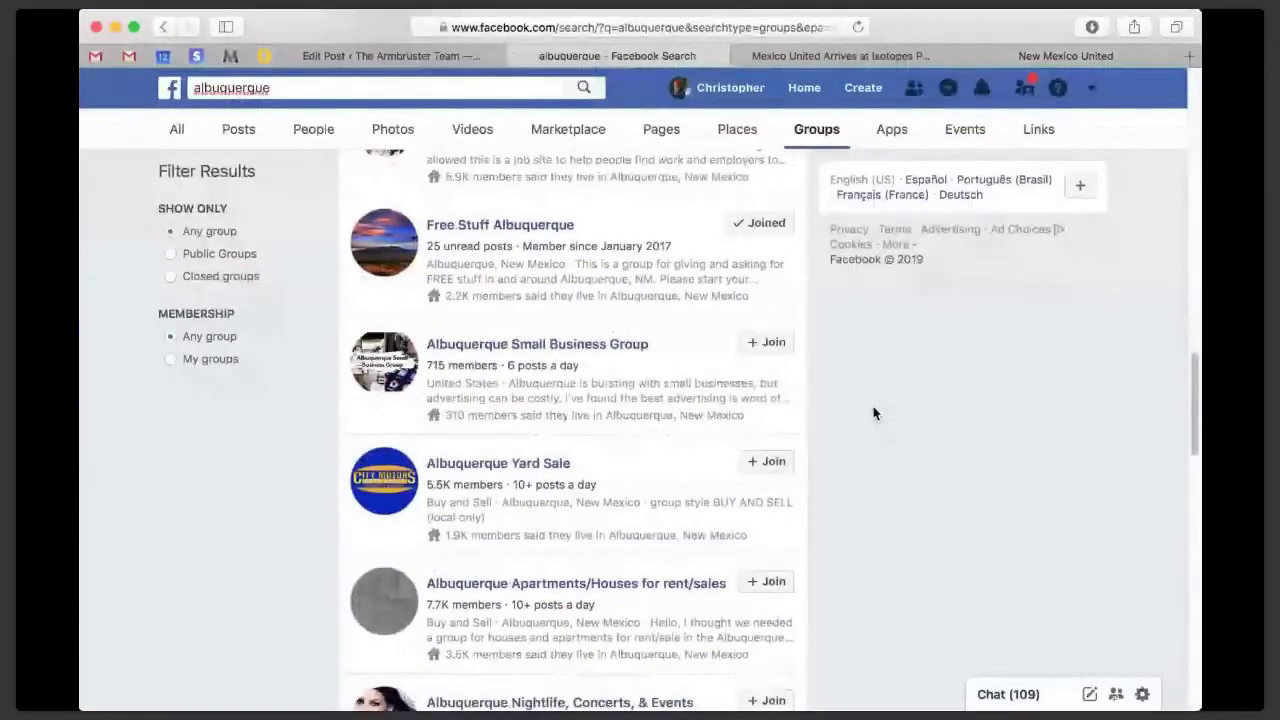
scroll(873, 413, "down", 1)
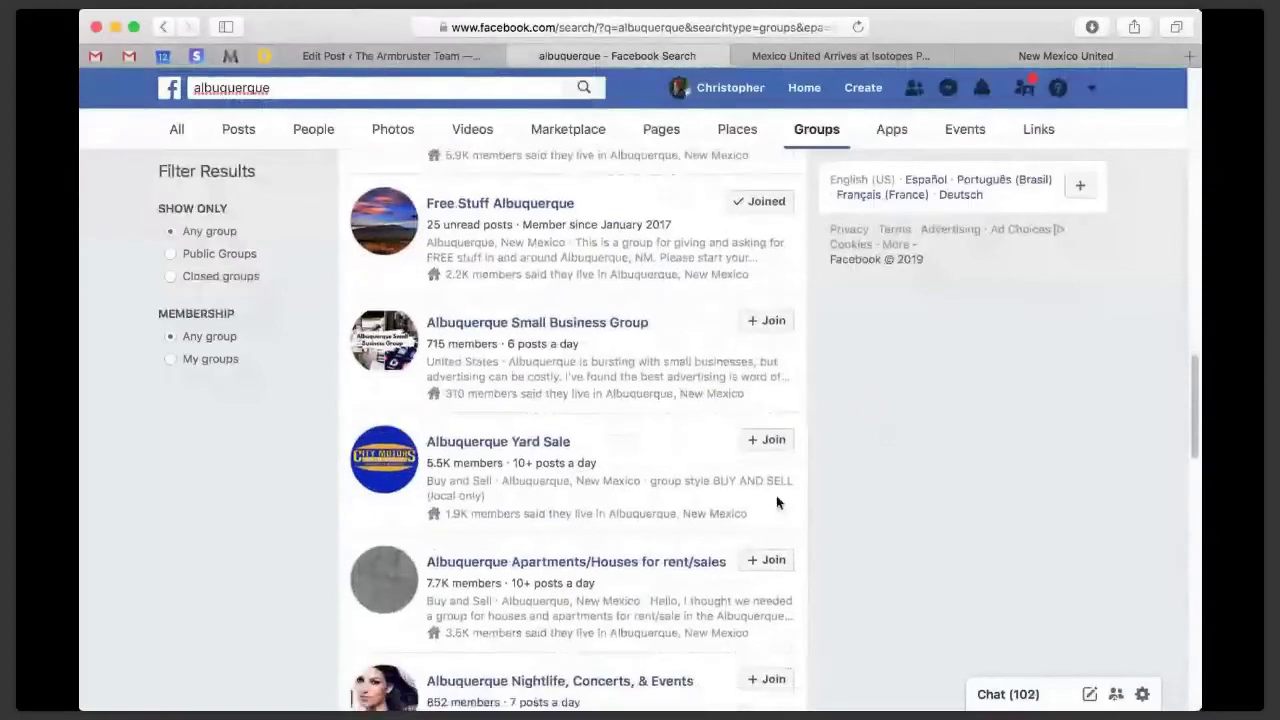
scroll(872, 511, "down", 5)
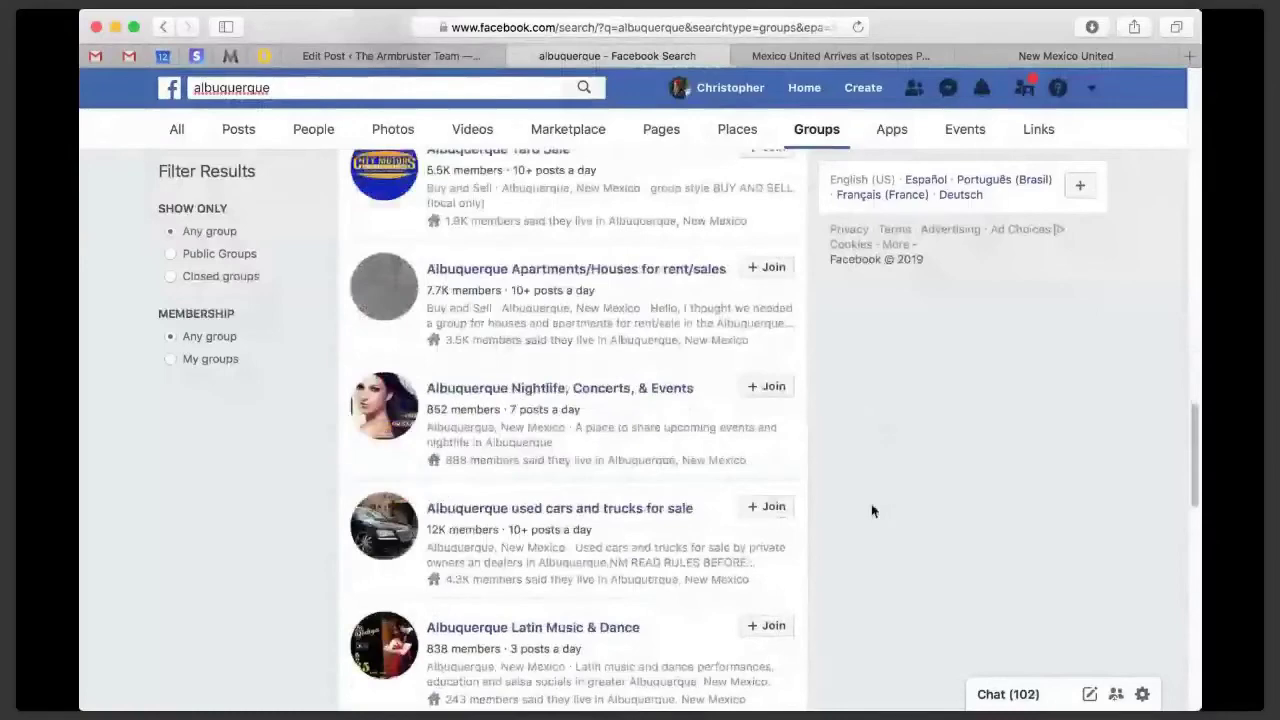
Look through more of the Albuquerque Facebook groups and limit the results to public groups
scroll(872, 511, "down", 8)
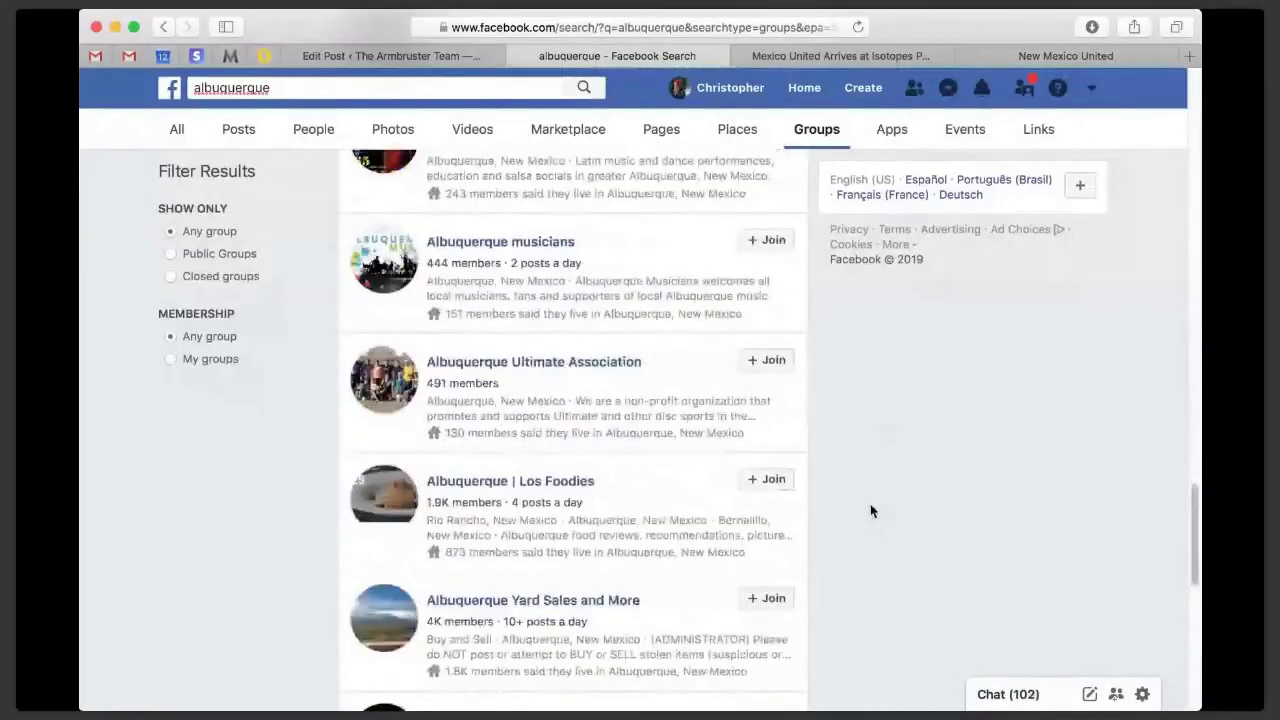
scroll(870, 511, "down", 5)
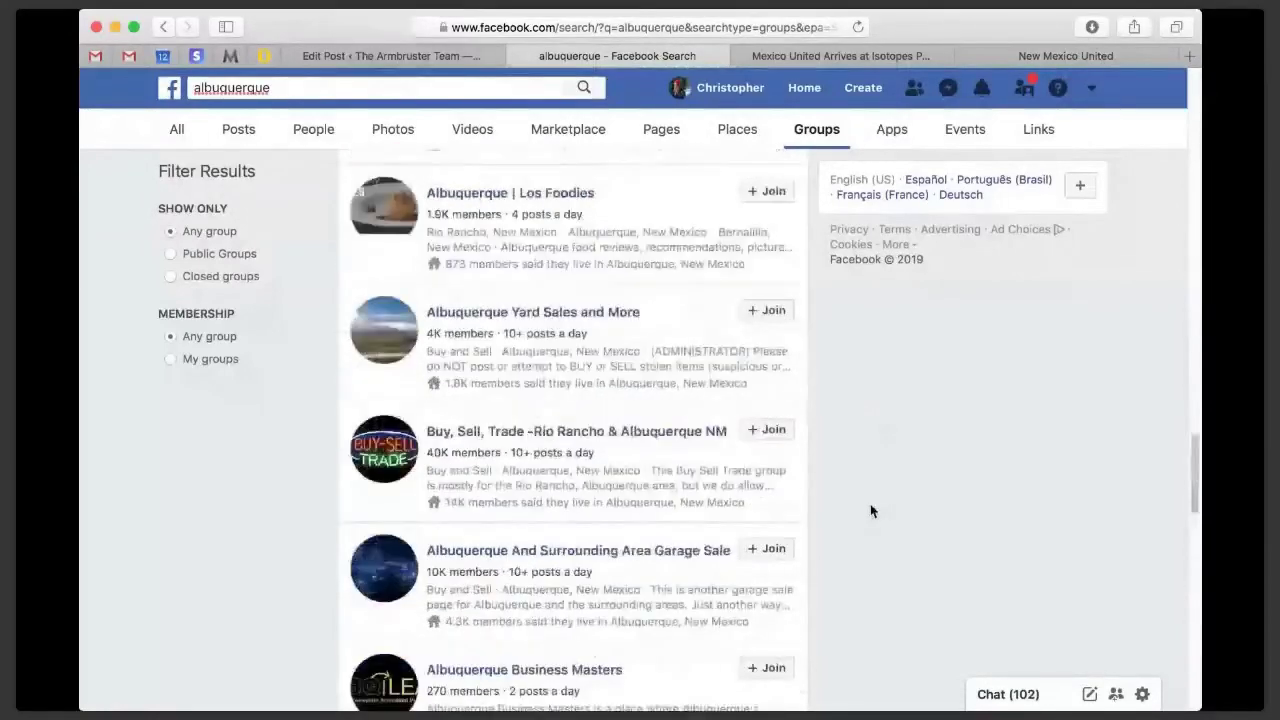
scroll(871, 510, "down", 5)
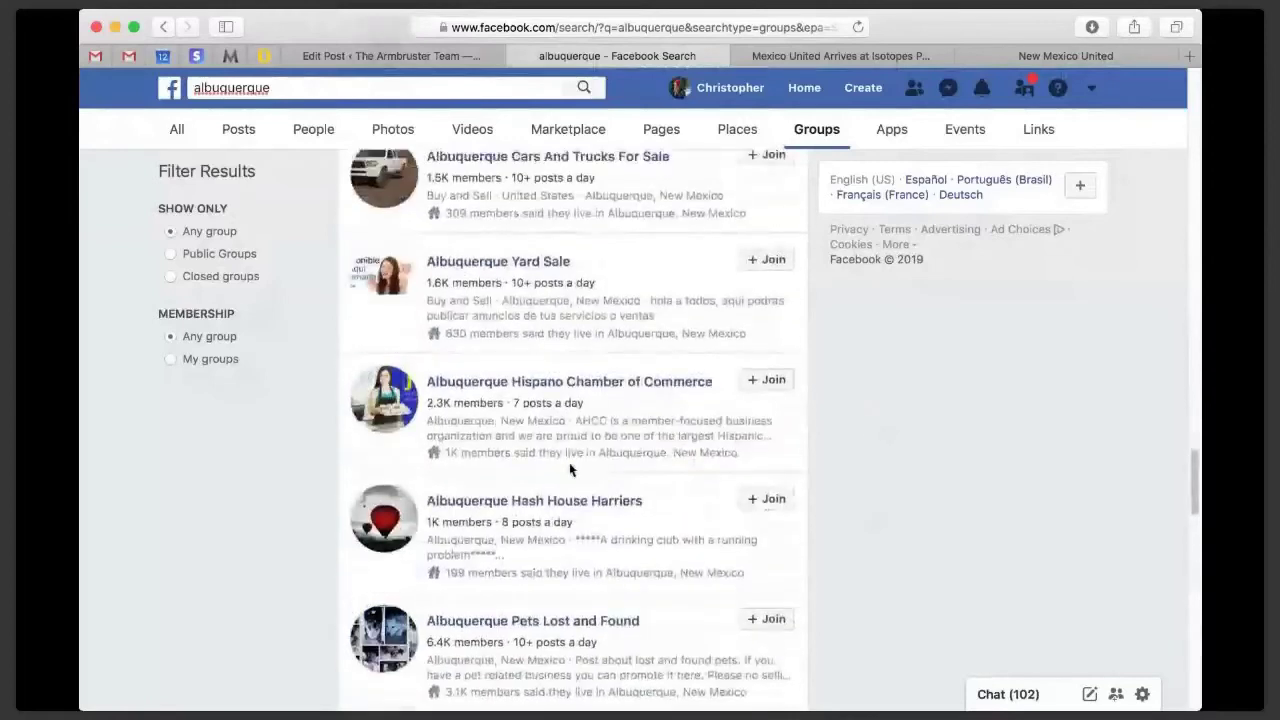
scroll(600, 430, "down", 1)
scroll(680, 445, "up", 1)
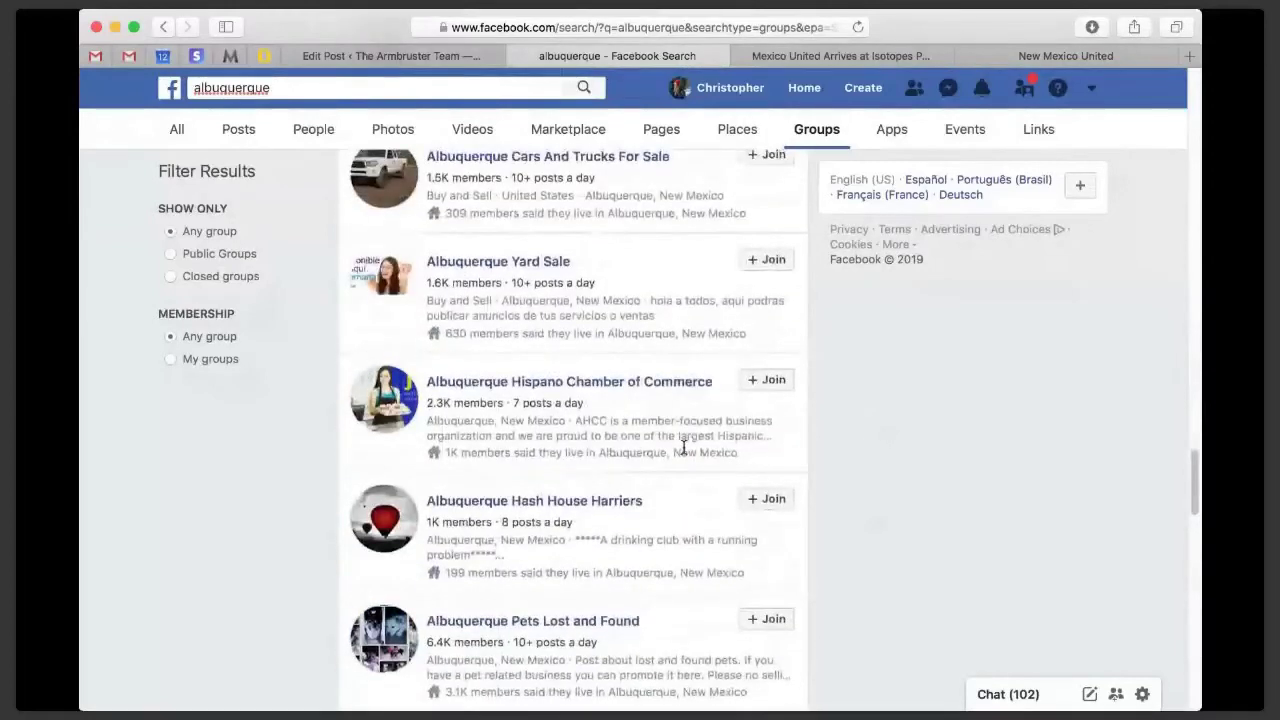
scroll(684, 447, "up", 10)
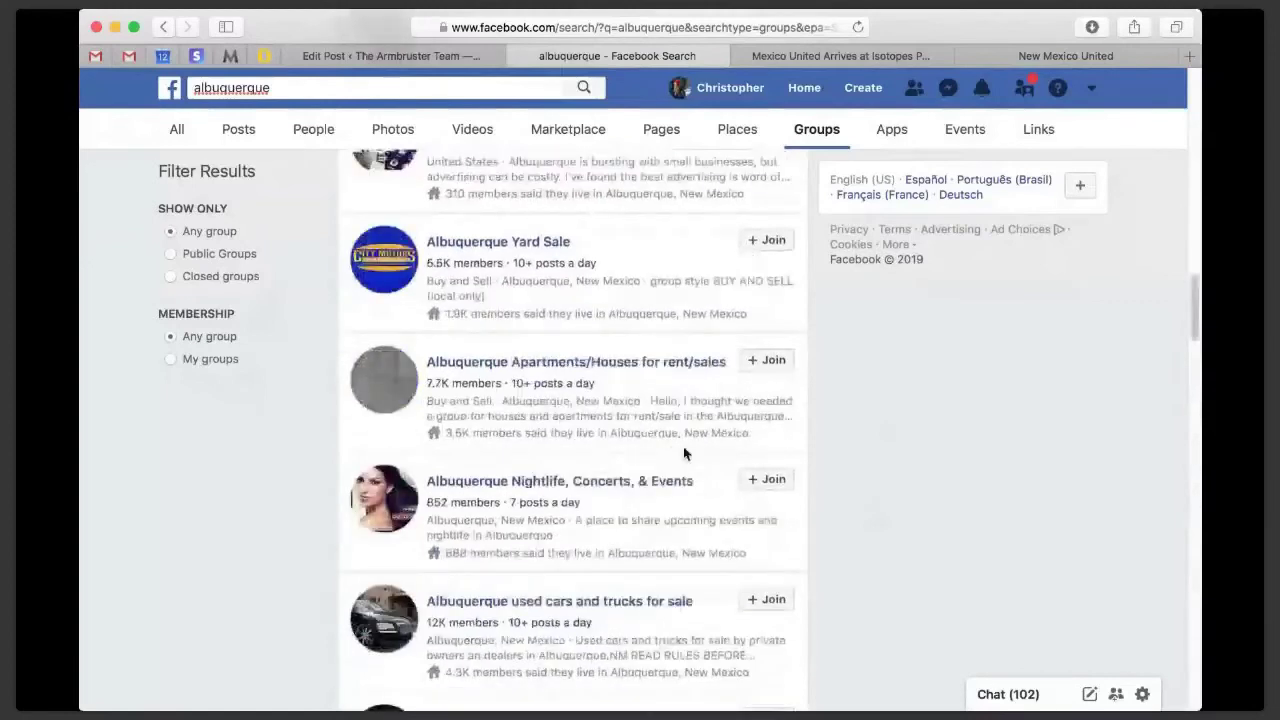
scroll(684, 454, "up", 10)
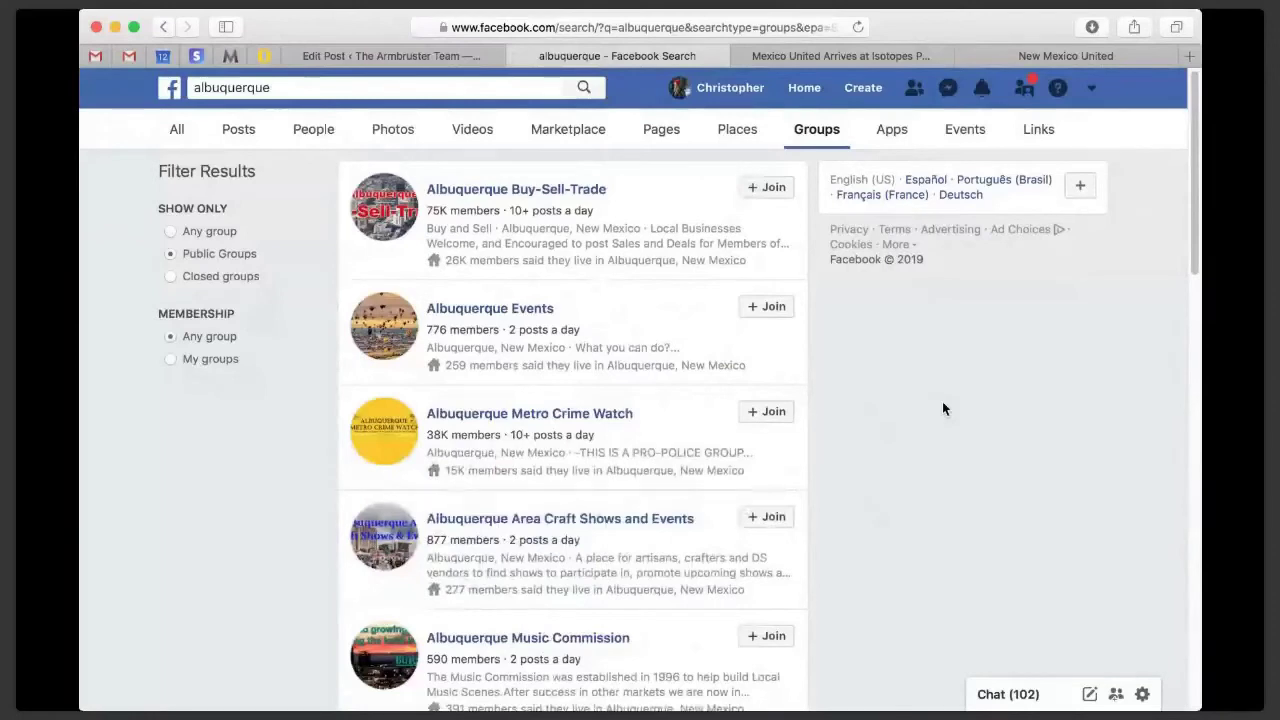
Switch back to the New Mexico United post editor, dismiss the published notice and open the blog posts list
left_click(378, 56)
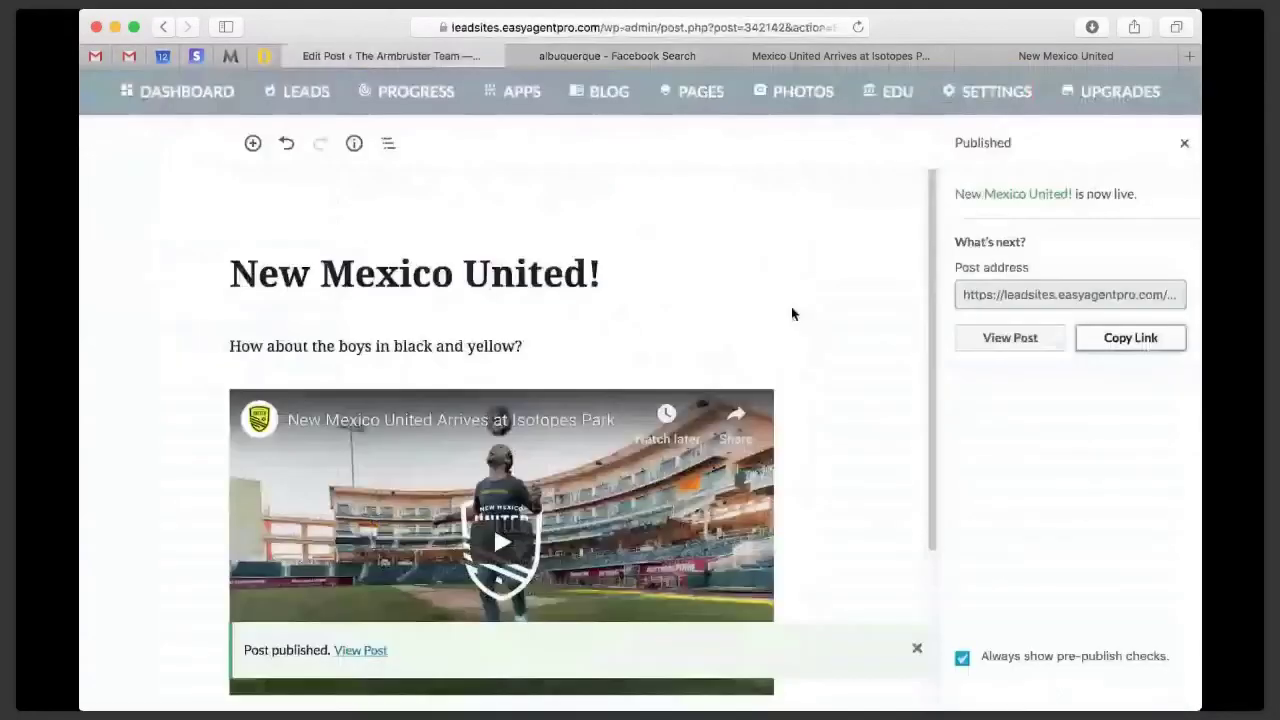
key("Escape")
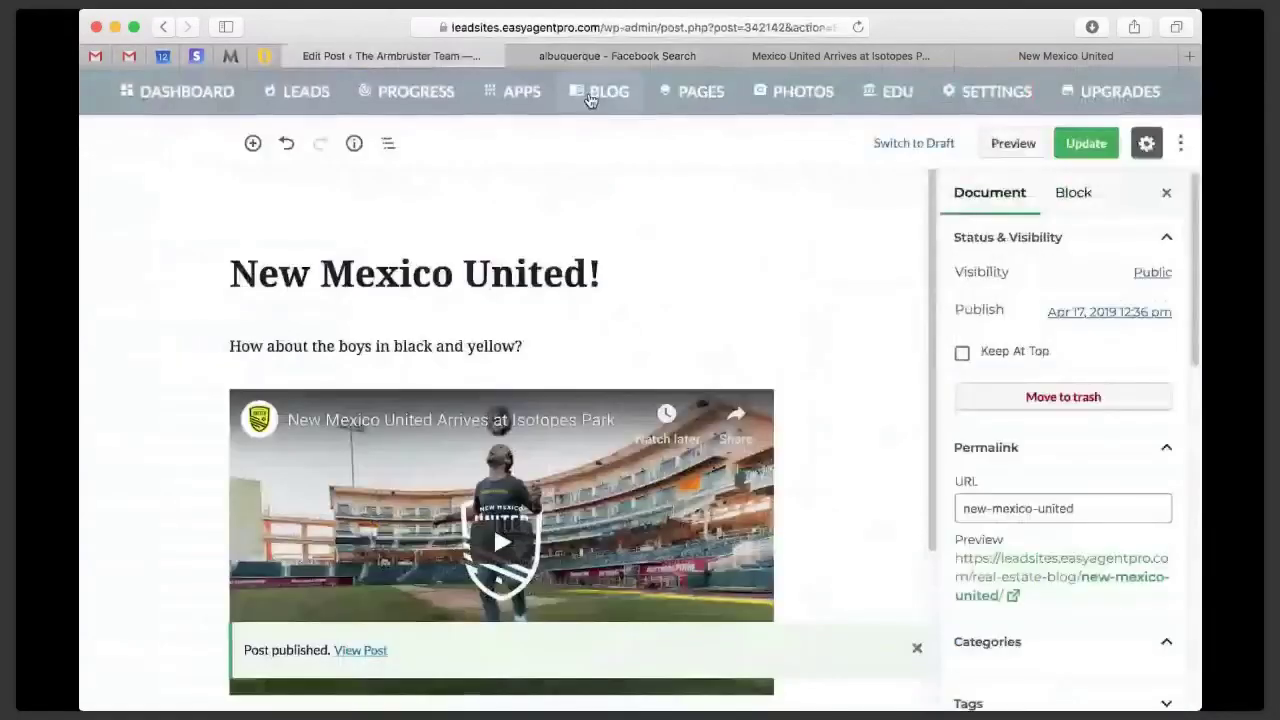
left_click(591, 97)
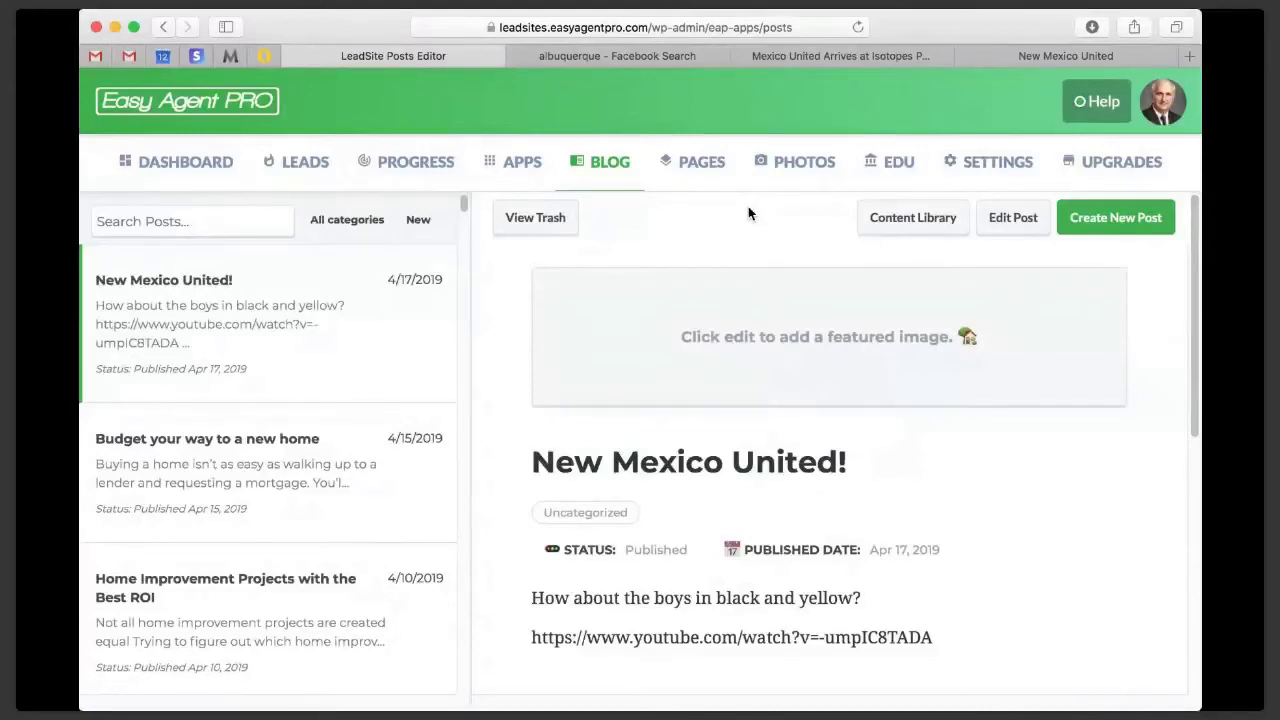
Examine the New Mexico United! entry and the earlier published posts in the blog list
mouse_move(360, 343)
mouse_move(394, 390)
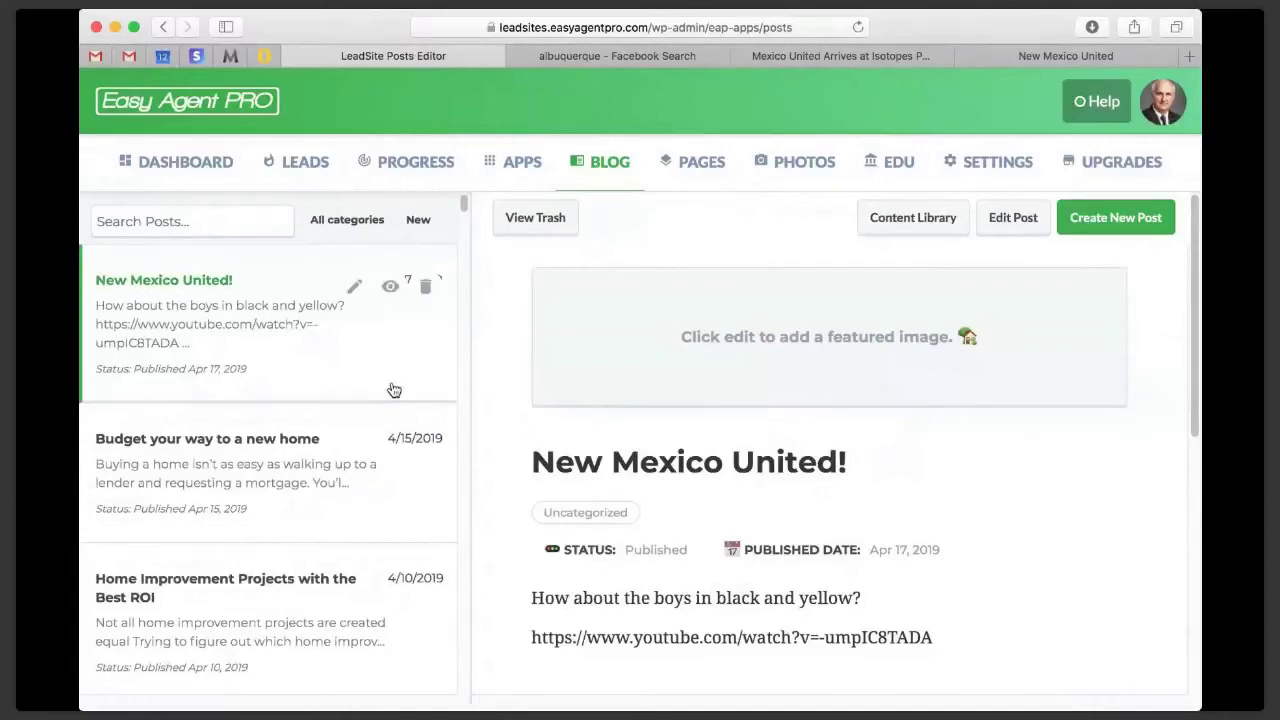
scroll(1013, 492, "down", 2)
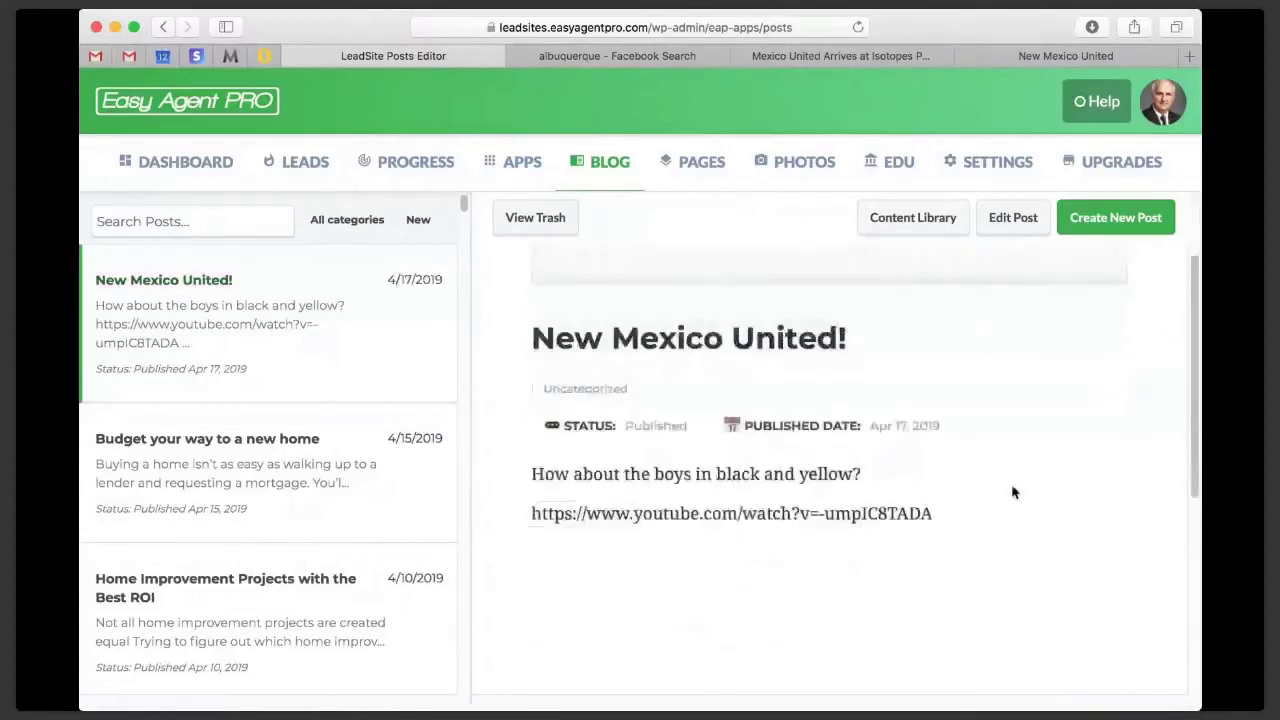
scroll(1013, 492, "up", 2)
mouse_move(305, 447)
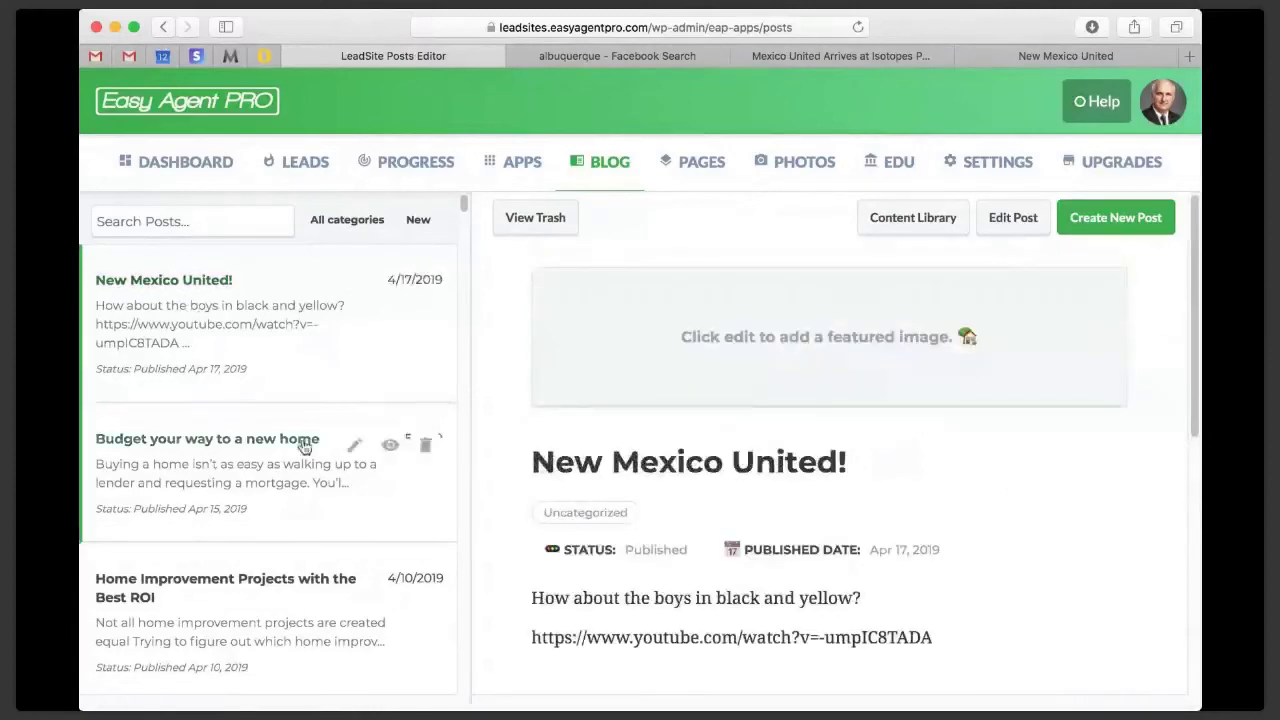
scroll(304, 440, "down", 1)
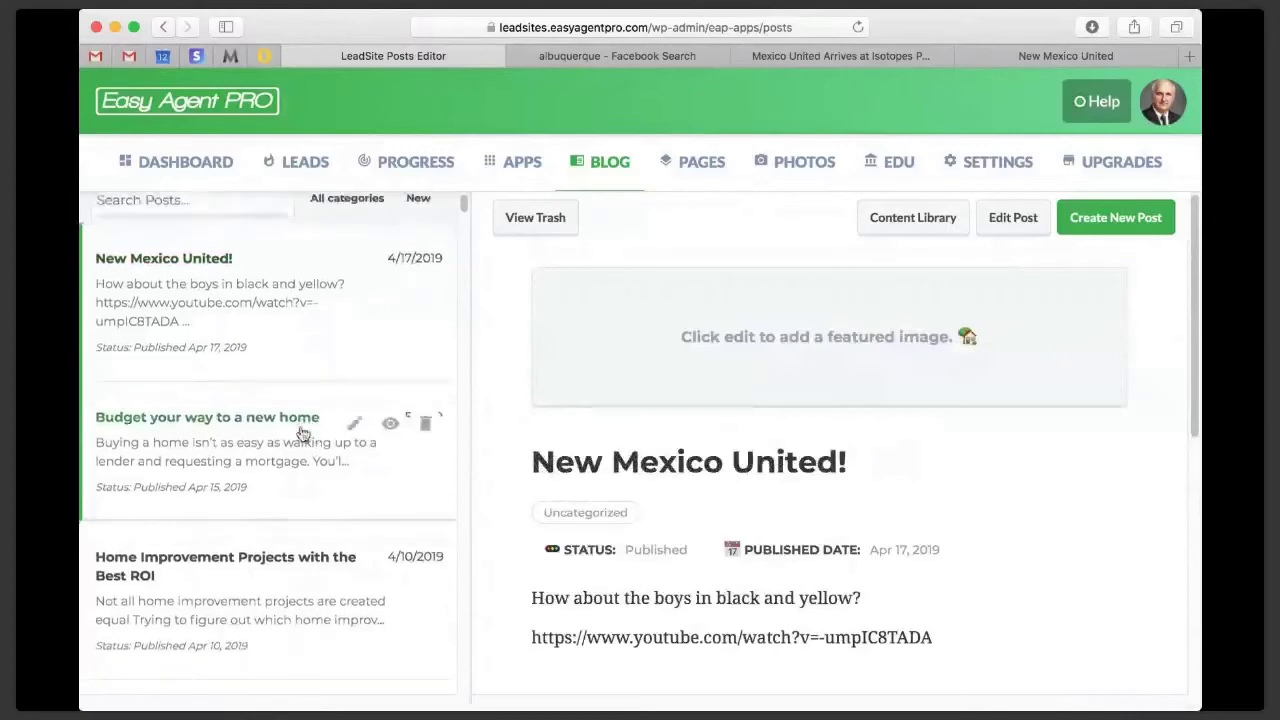
scroll(303, 433, "down", 1)
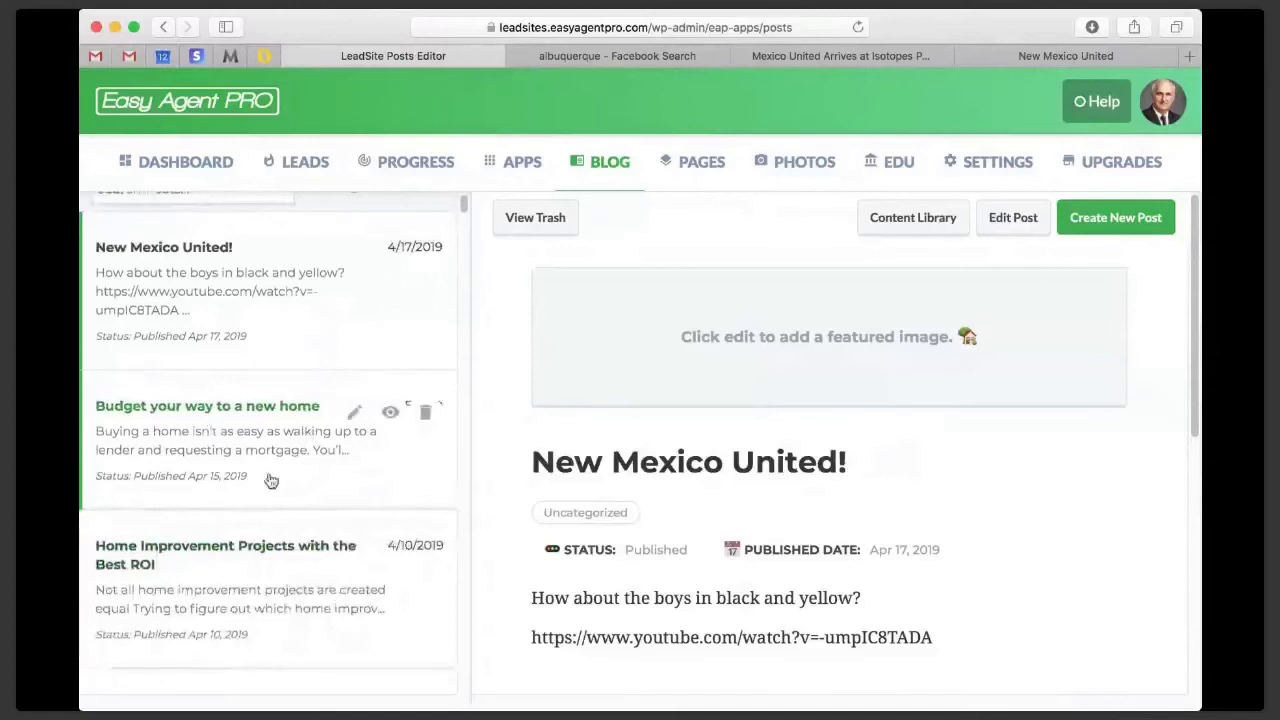
scroll(228, 495, "up", 1)
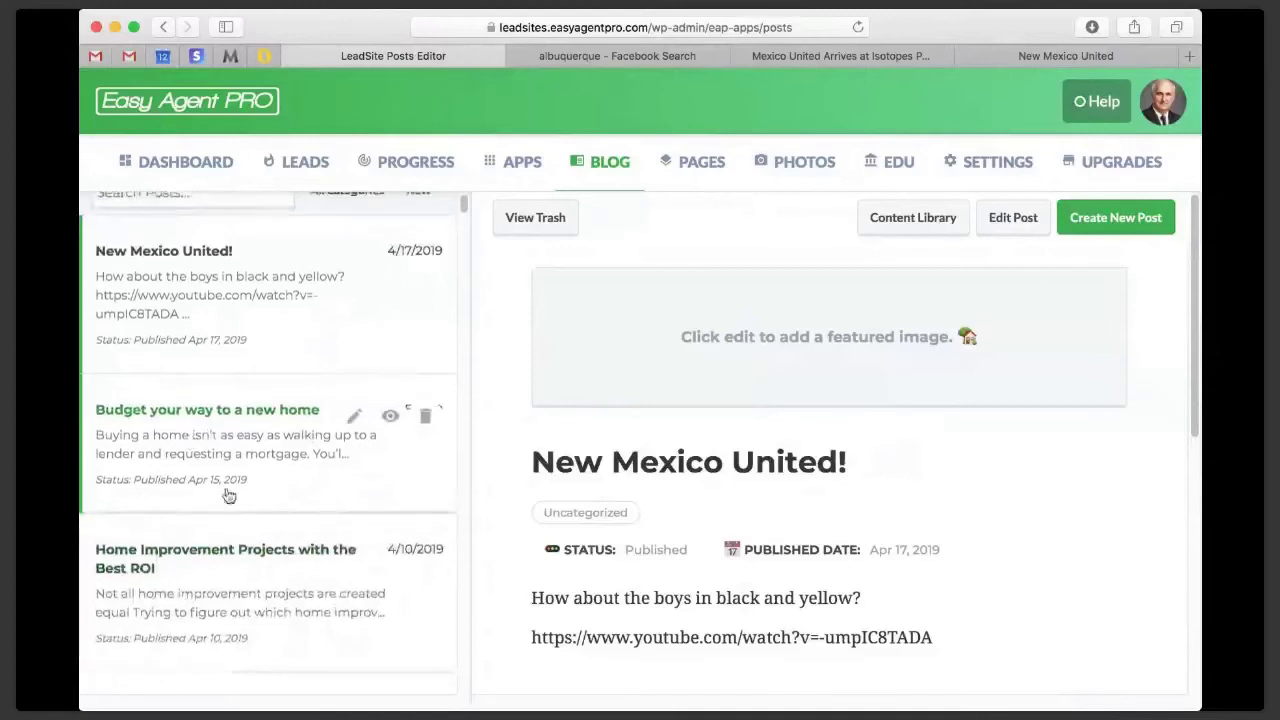
scroll(227, 494, "down", 1)
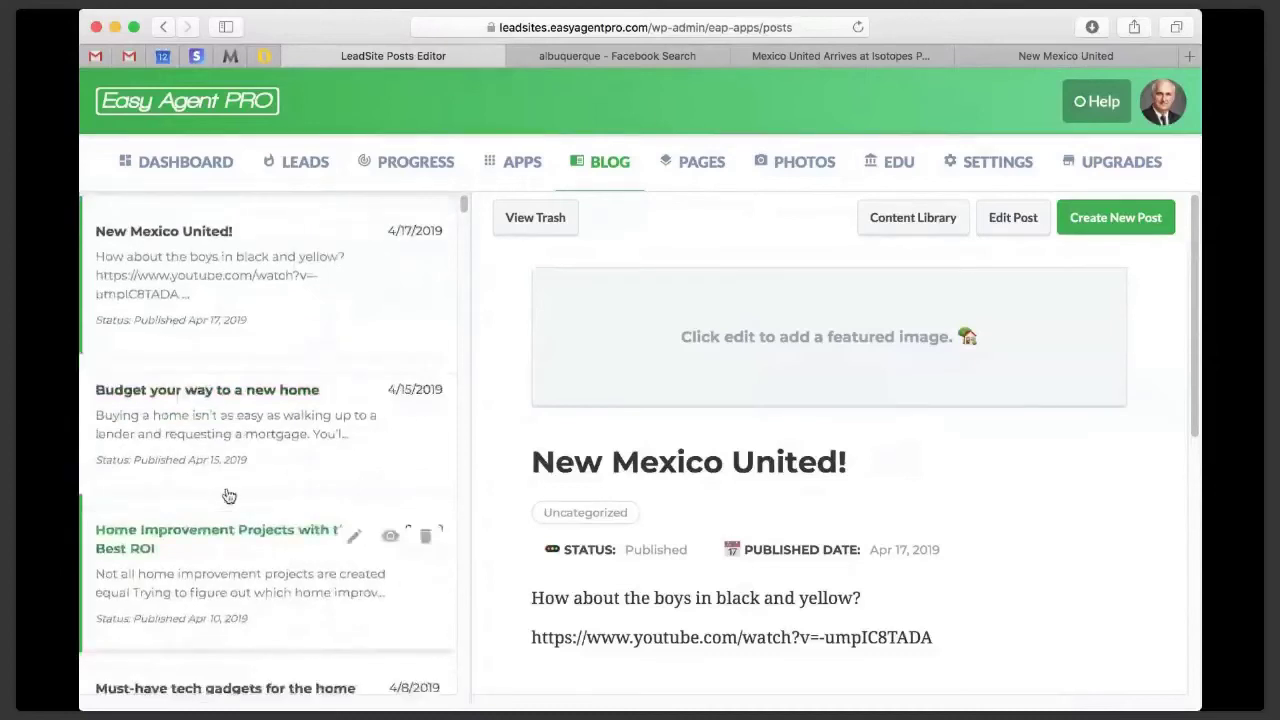
scroll(226, 494, "up", 2)
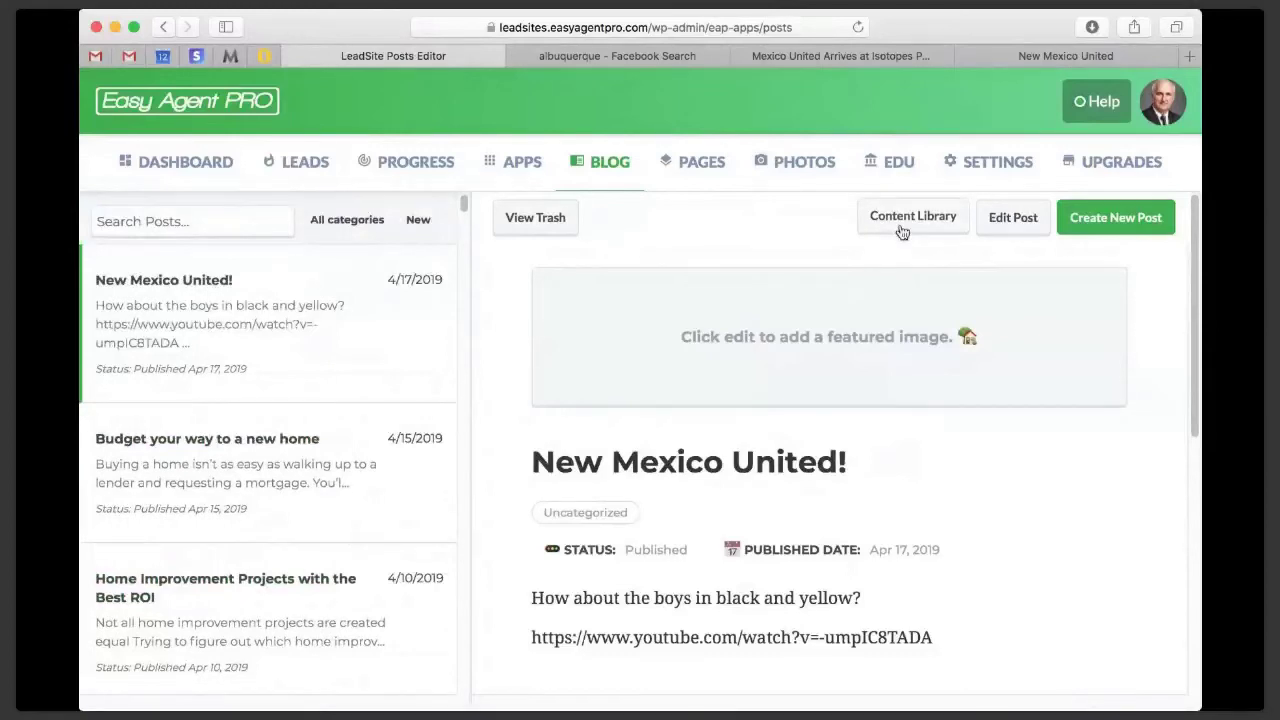
Open the real estate content library and search it for "Spring"
left_click(902, 230)
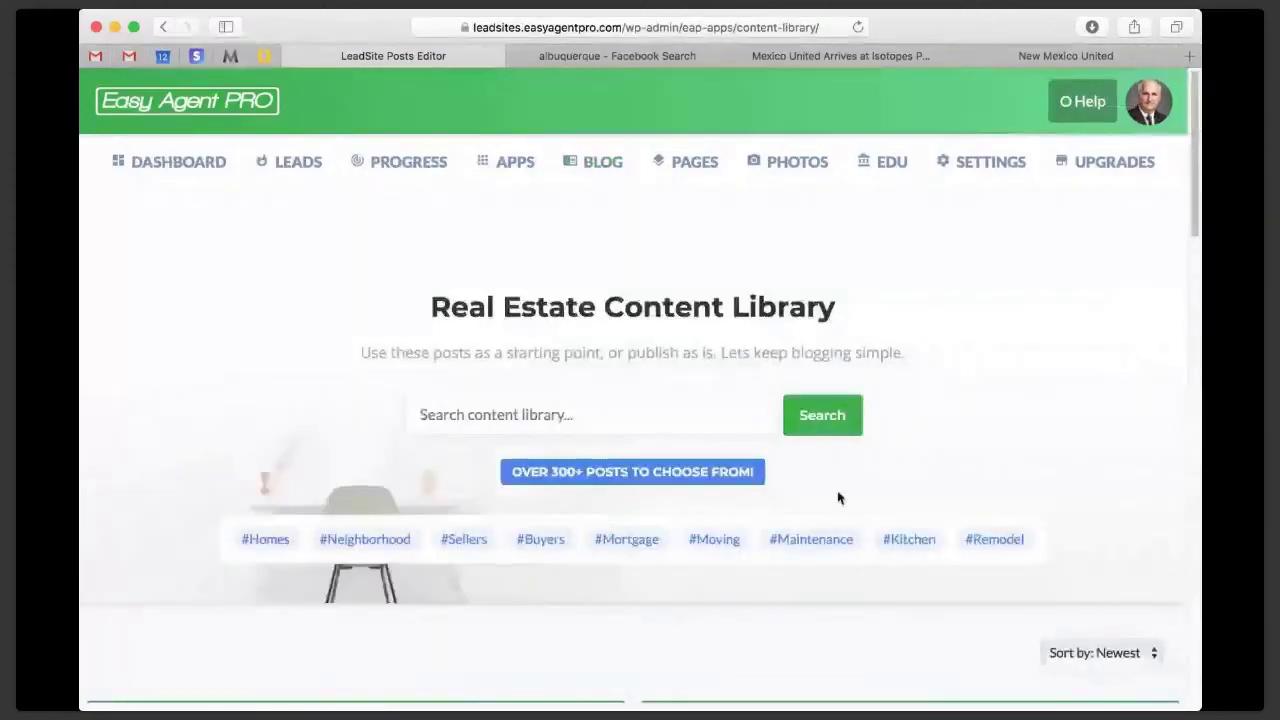
left_click(612, 419)
type("S")
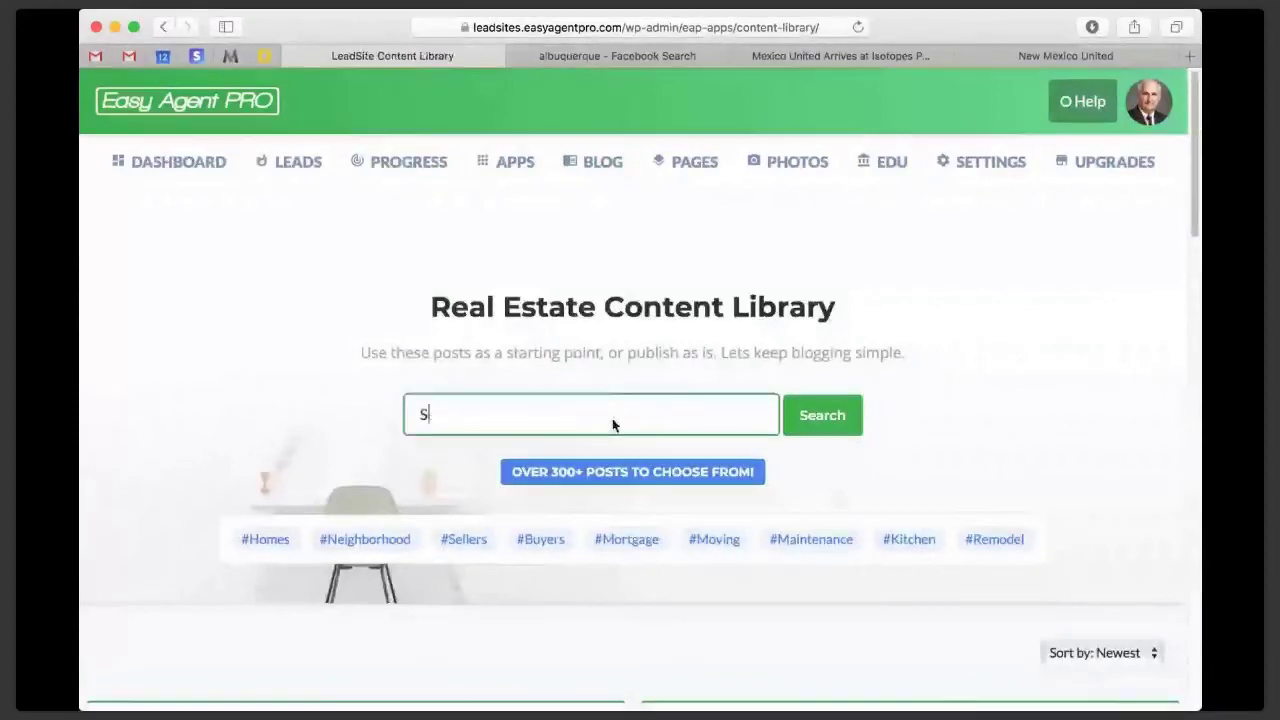
type("pring")
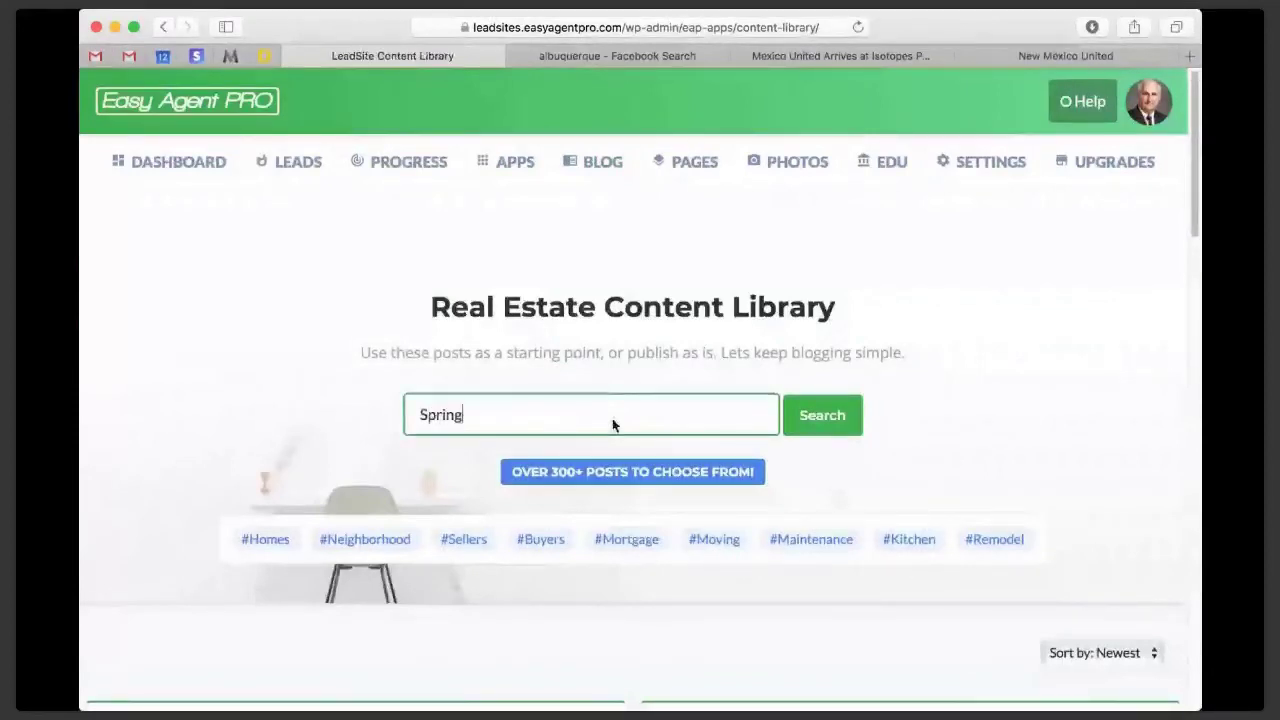
key("Return")
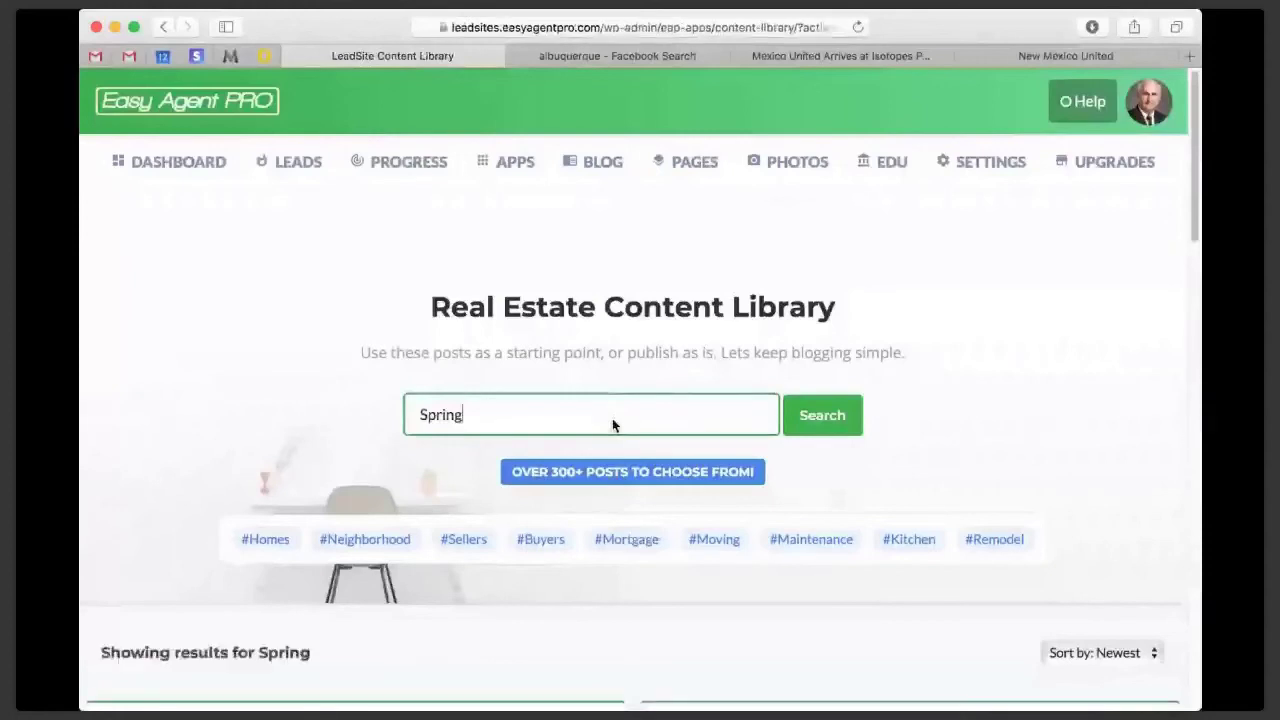
Browse the spring articles and use "Prepare now to sell your home this spring" as a new post
scroll(612, 425, "down", 3)
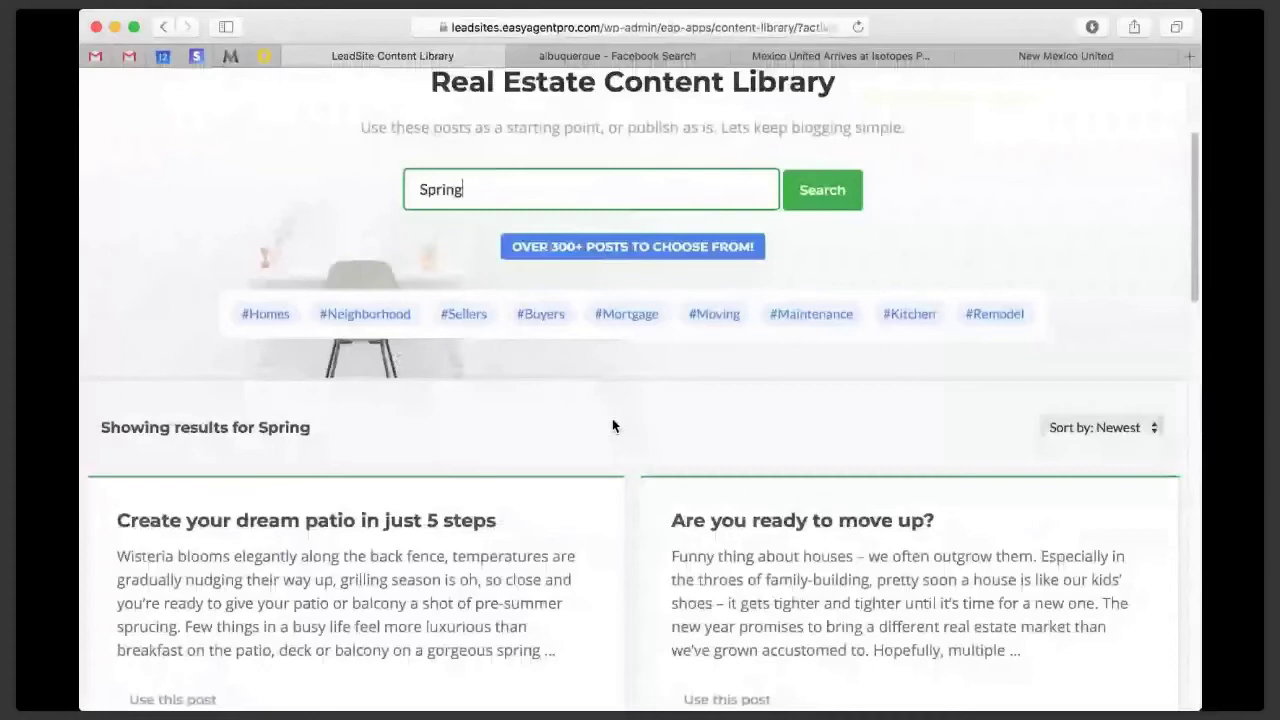
scroll(613, 426, "down", 10)
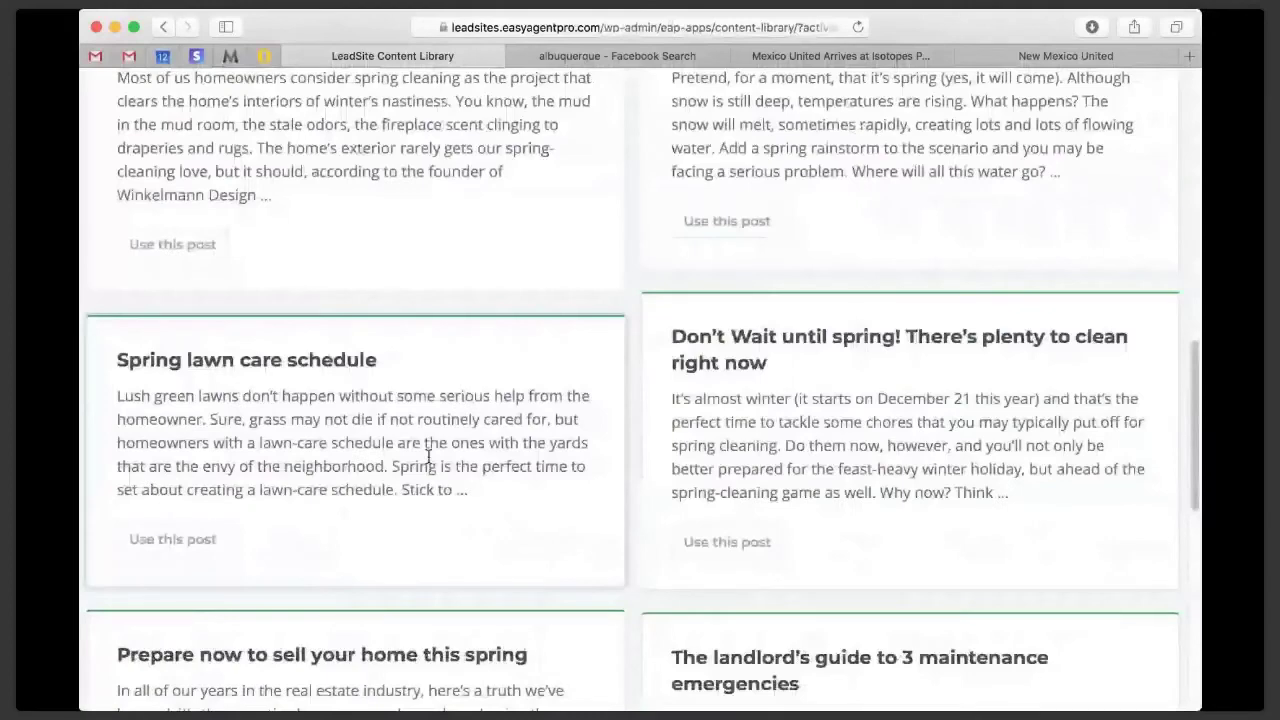
scroll(428, 457, "down", 3)
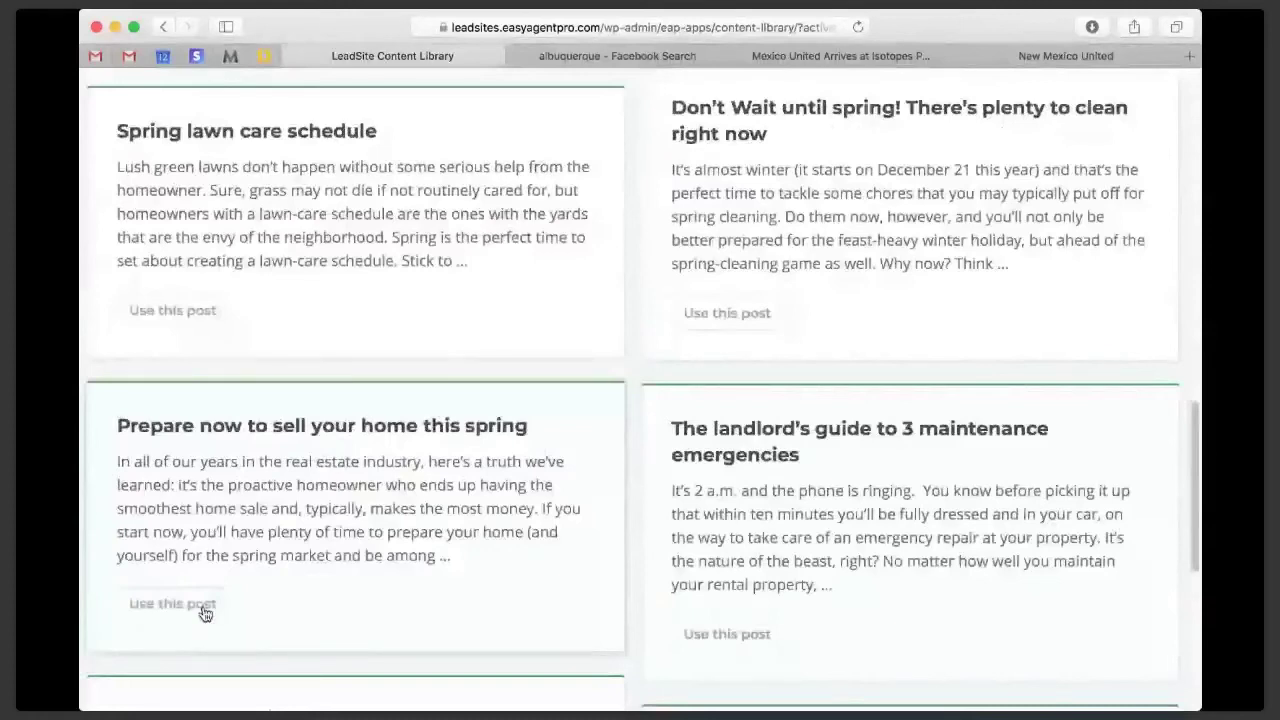
left_click(172, 604)
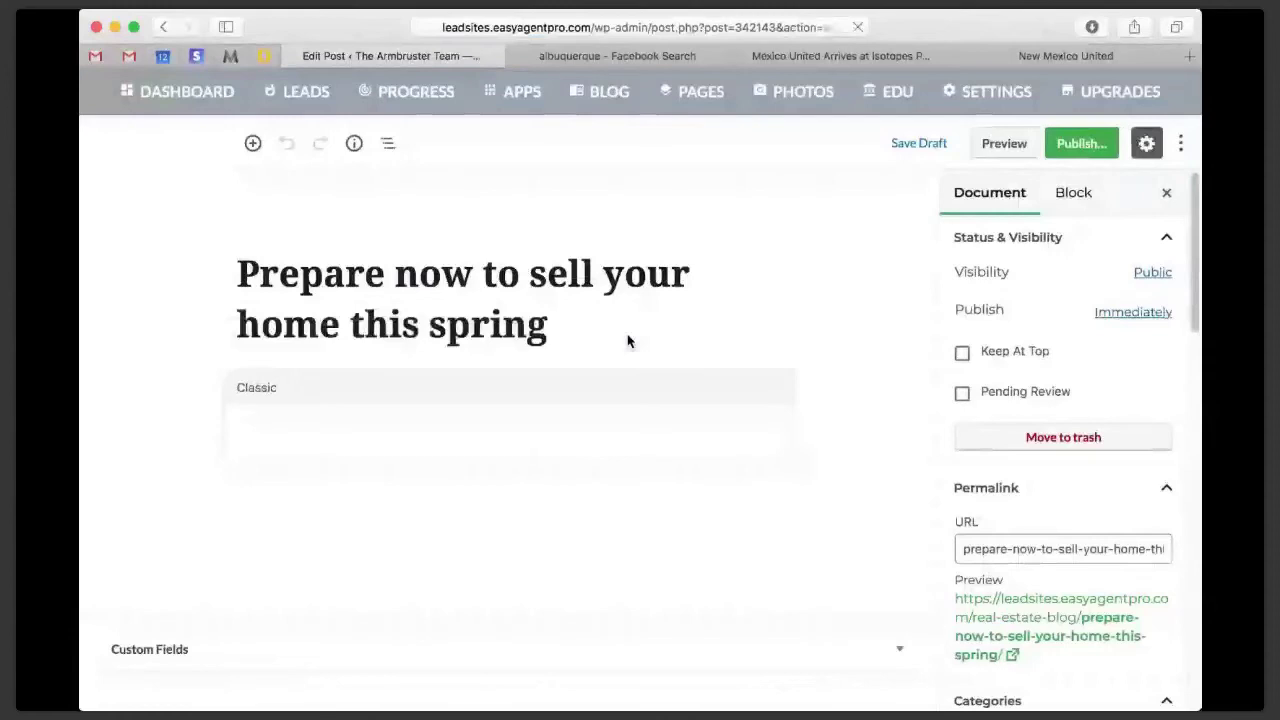
Review the spring home-selling draft's photo and text and publish it immediately with public visibility
scroll(628, 341, "down", 2)
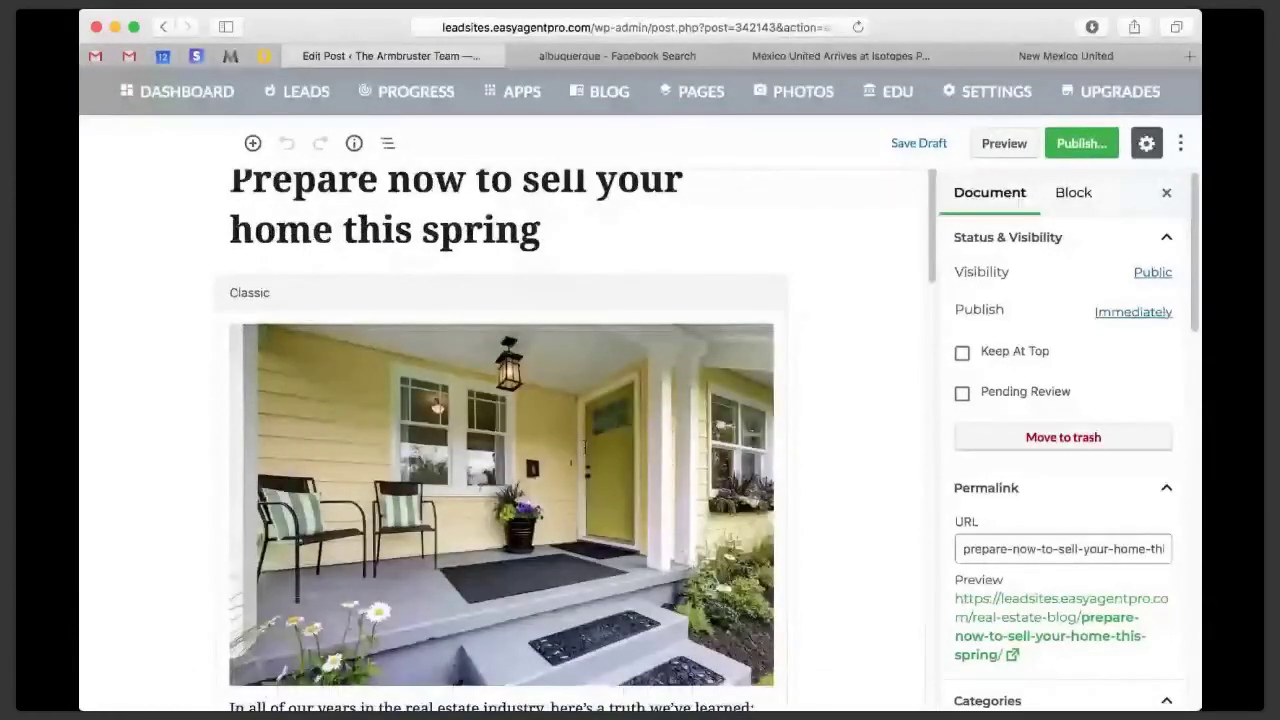
scroll(905, 354, "down", 10)
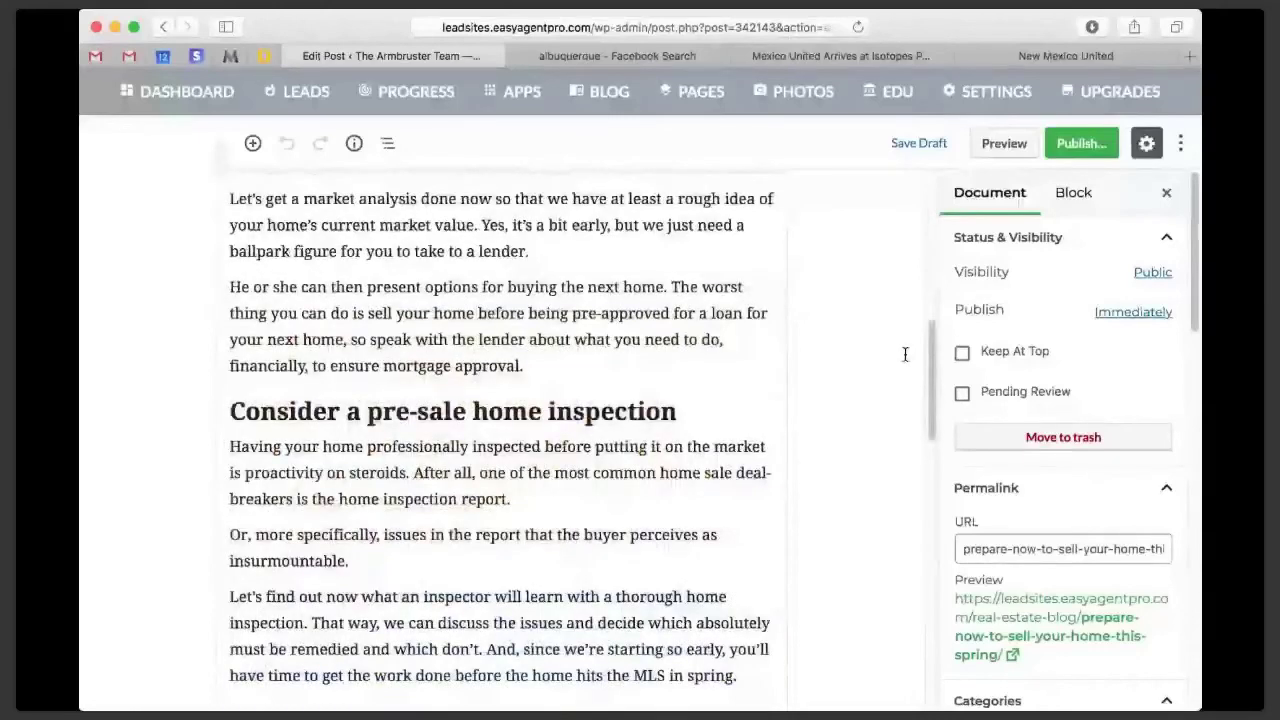
scroll(908, 354, "down", 5)
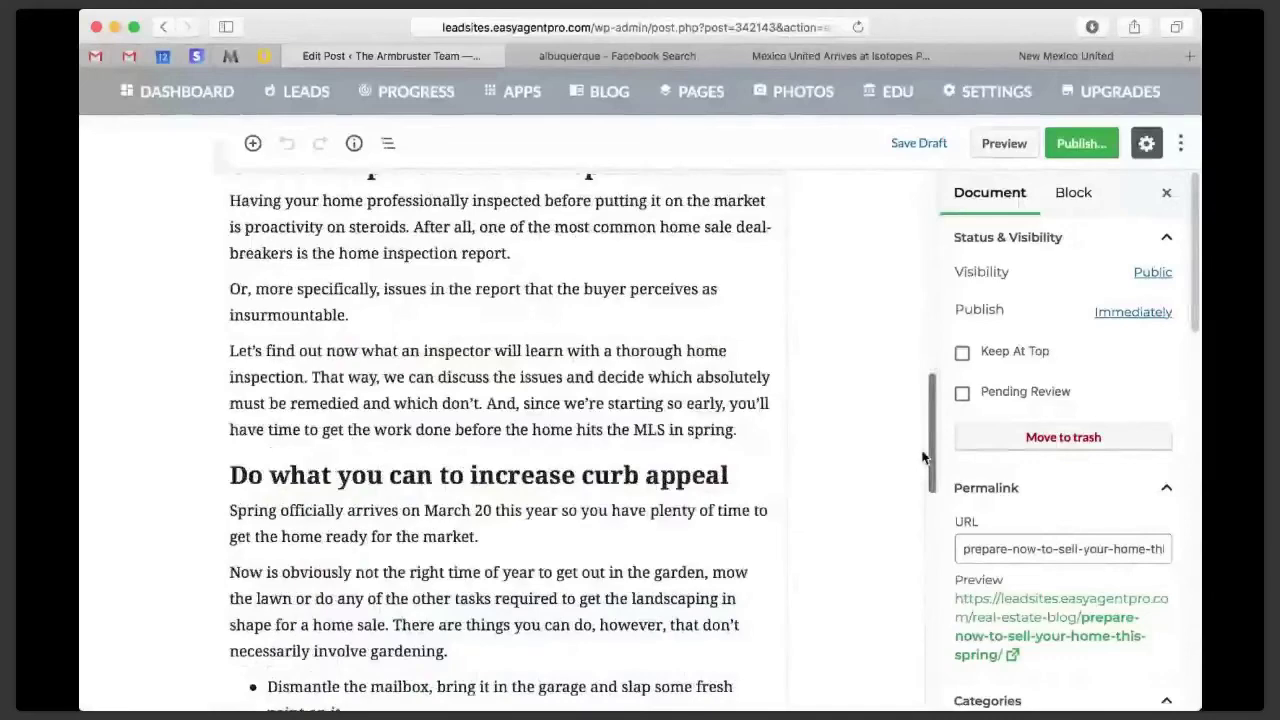
left_click_drag(923, 457, 927, 627)
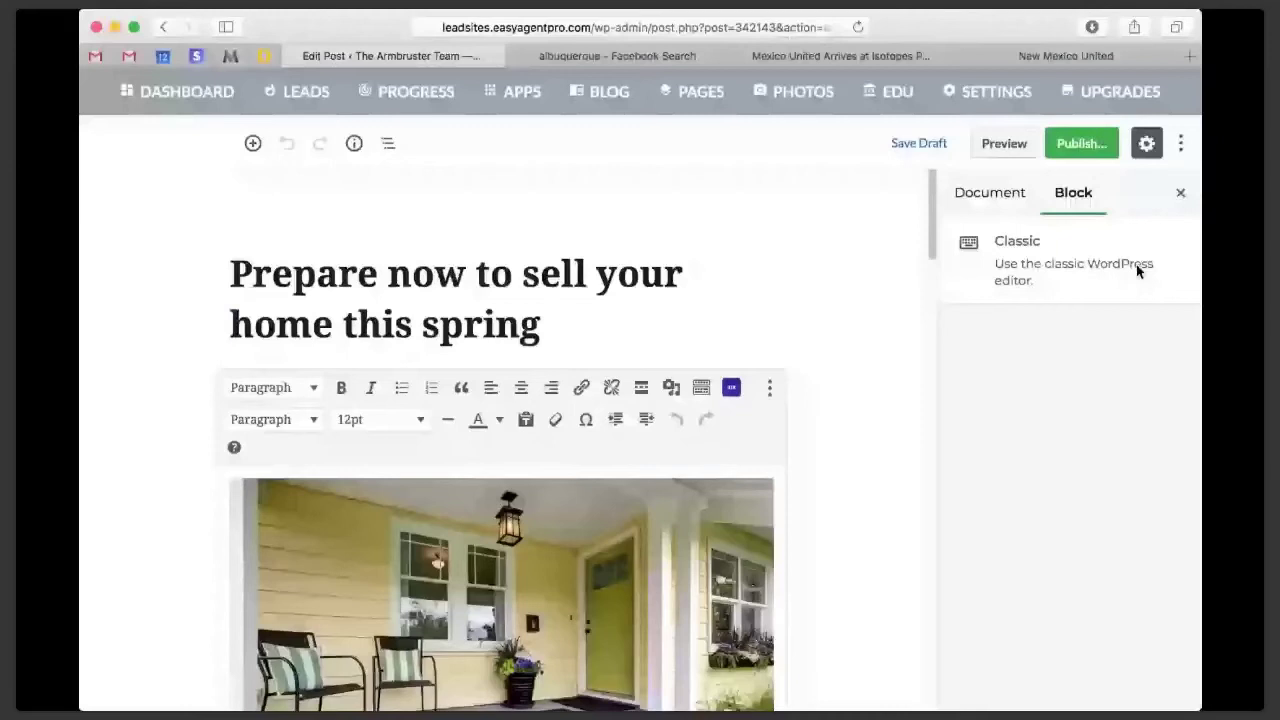
left_click(1070, 146)
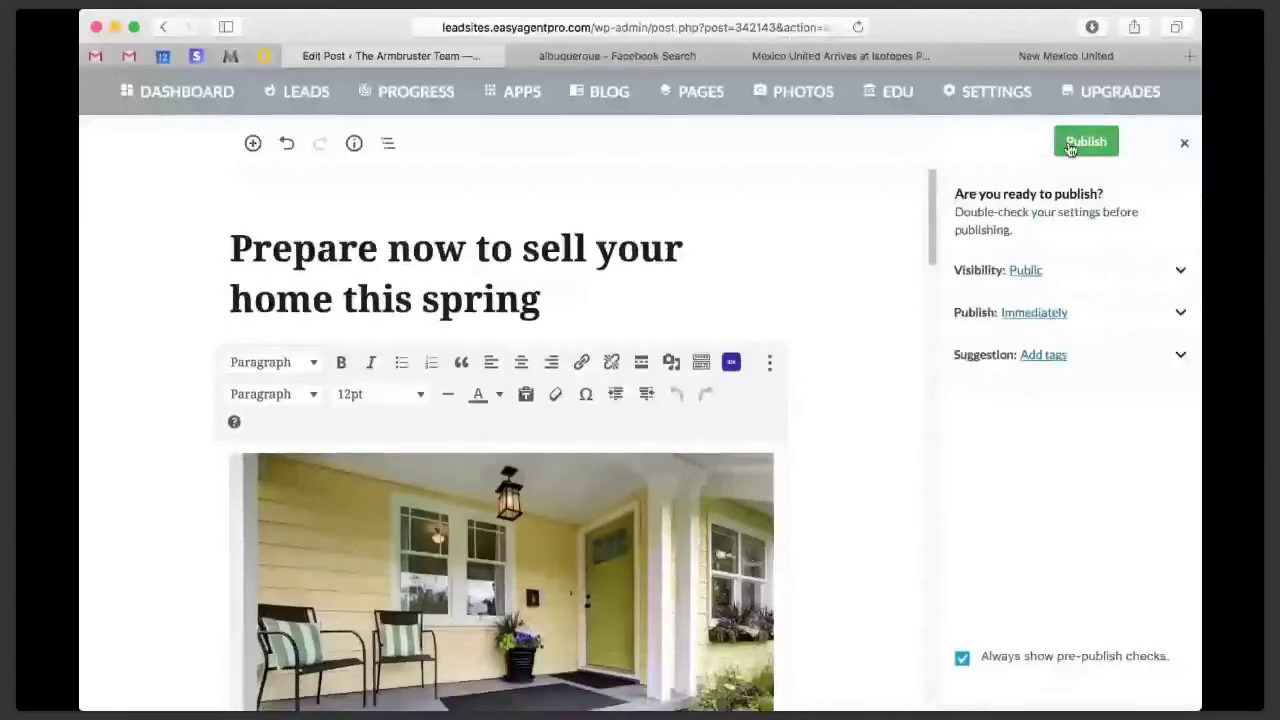
left_click(1070, 146)
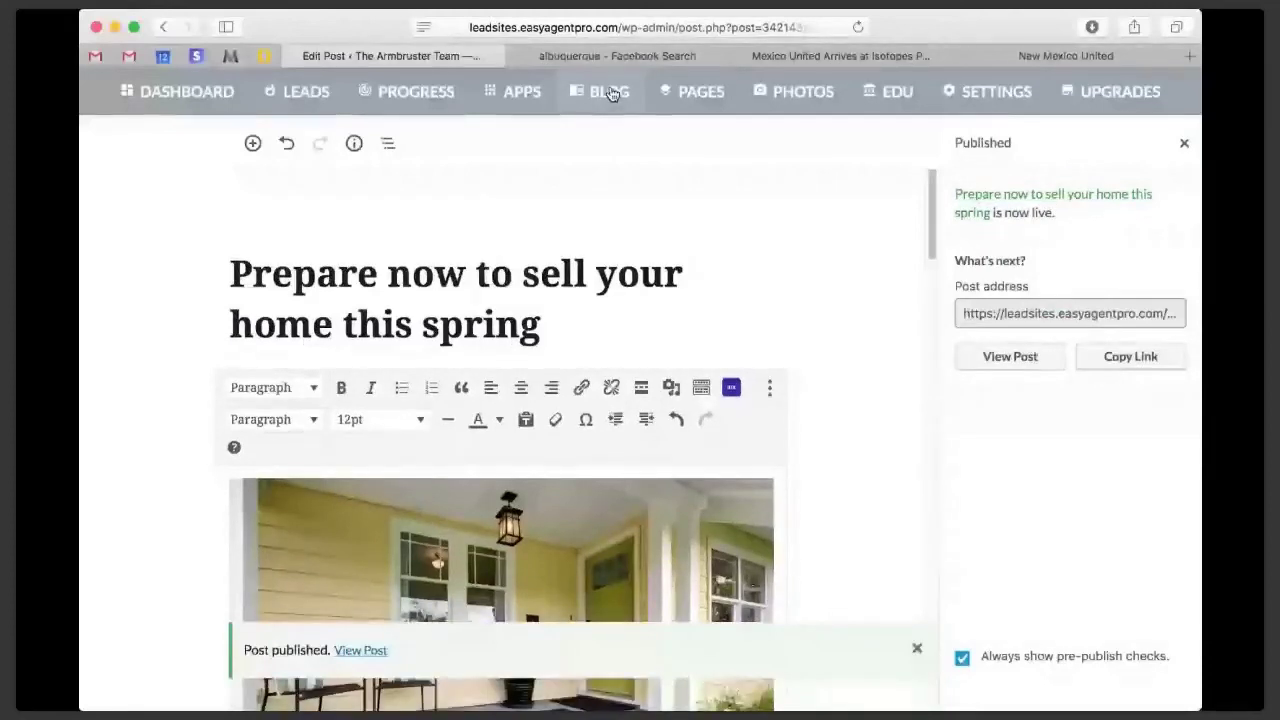
Check the newly published spring post in the blog posts list, with a look back at the Facebook group results
left_click(611, 92)
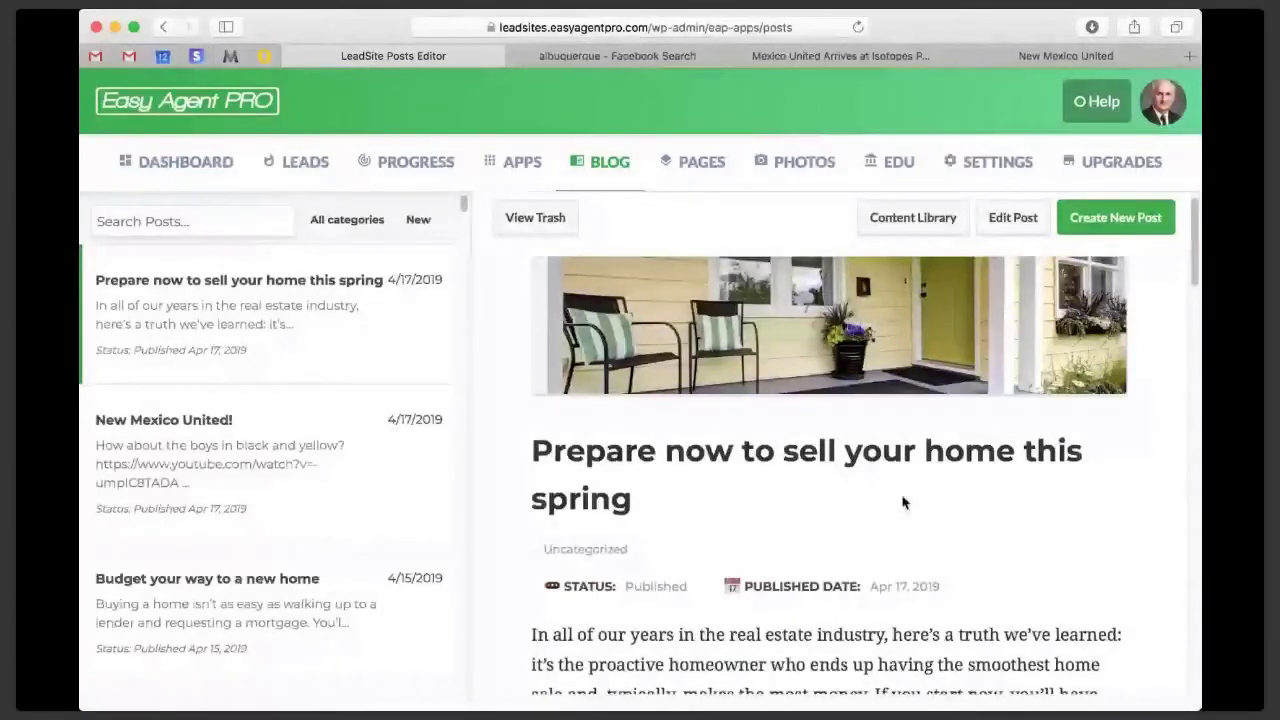
left_click(588, 57)
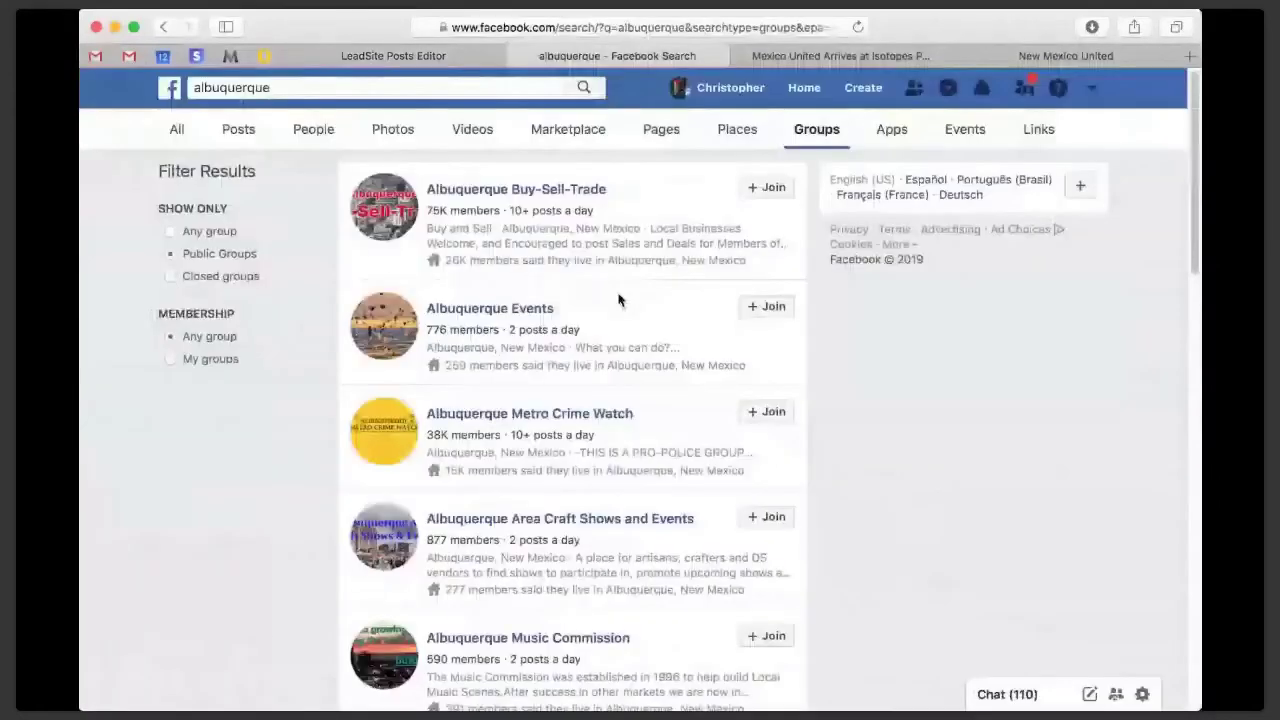
key("ctrl+shift+Tab")
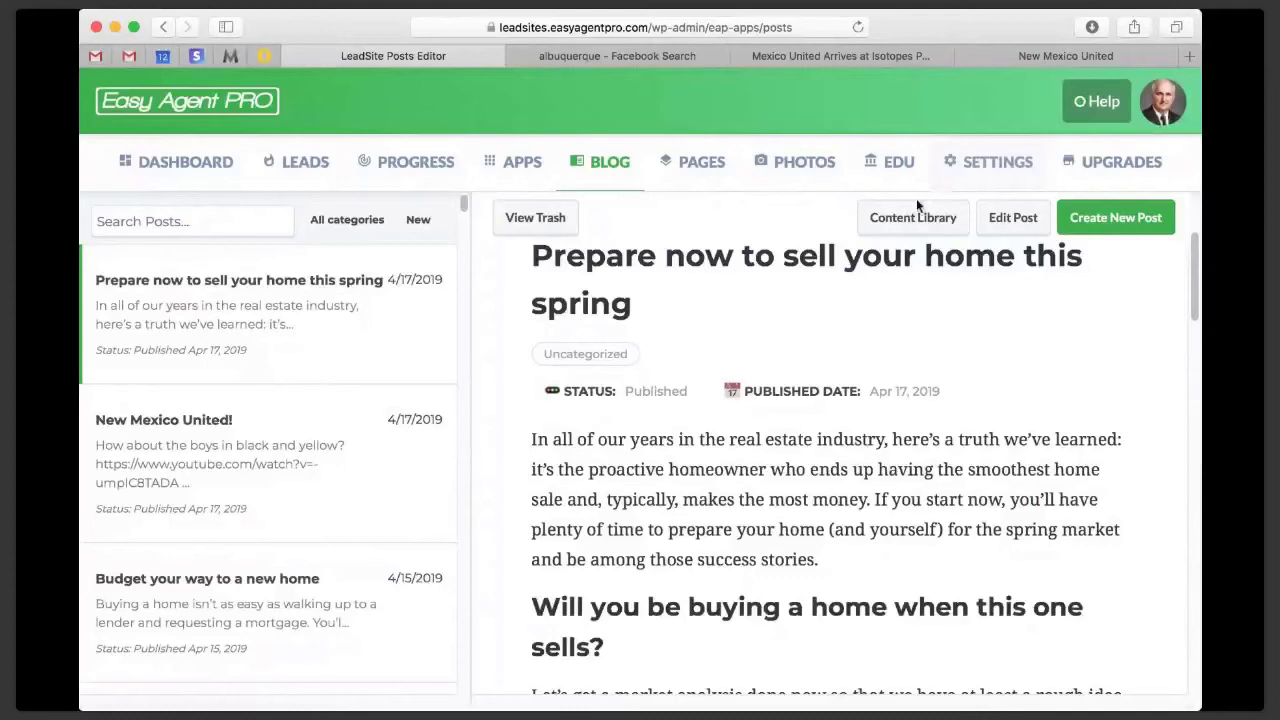
scroll(1072, 558, "up", 2)
scroll(1072, 560, "up", 2)
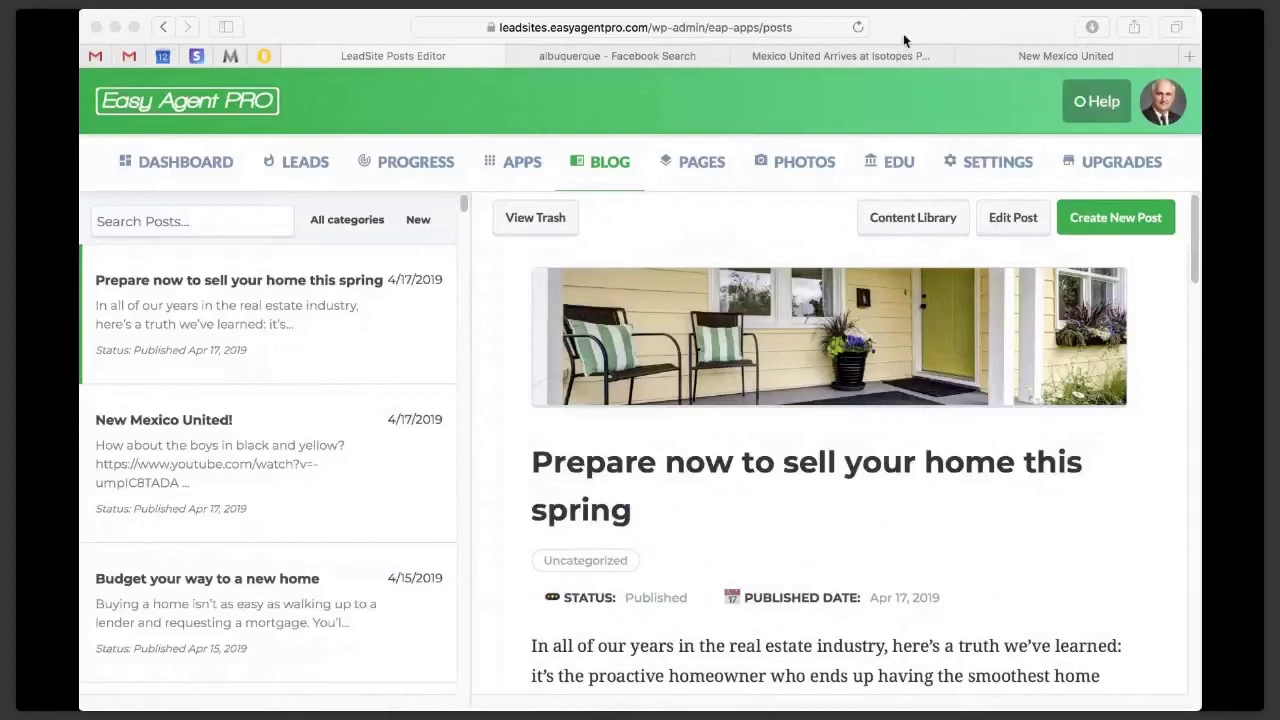
Return to the LeadSite, browse its apps and open the Vendors app in the SEO and Content group
left_click(955, 34)
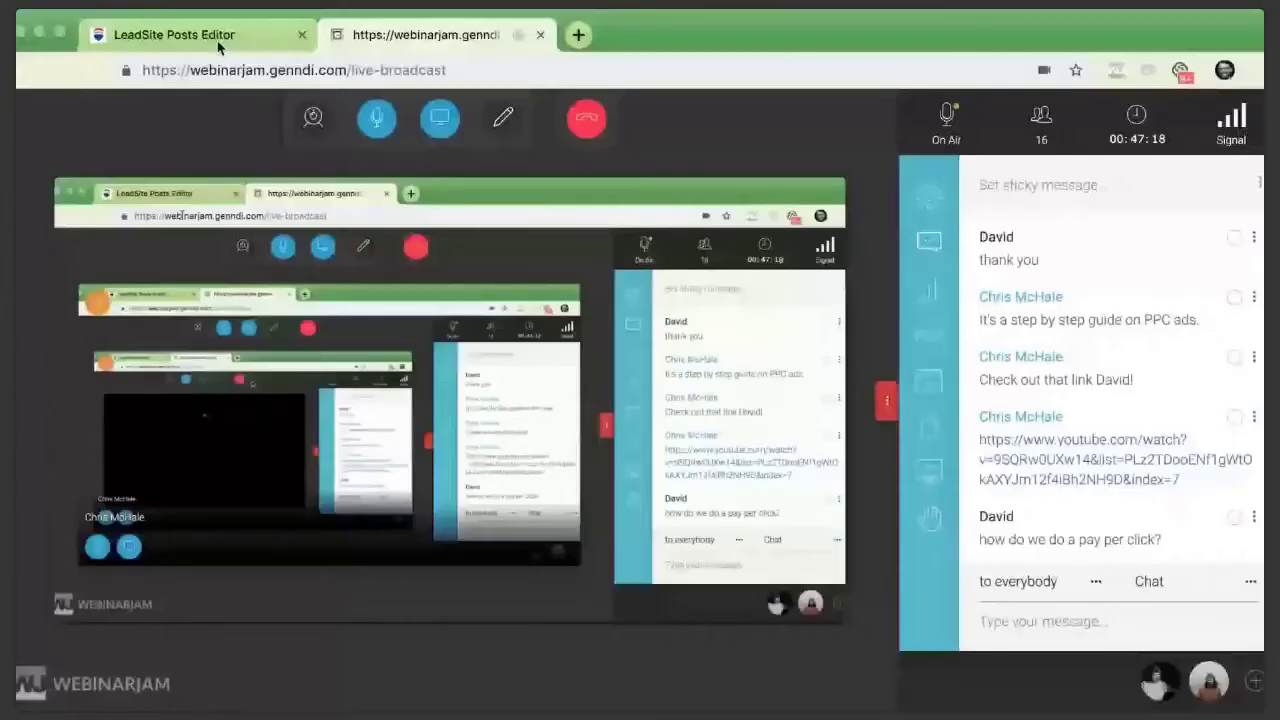
left_click(218, 45)
left_click(510, 186)
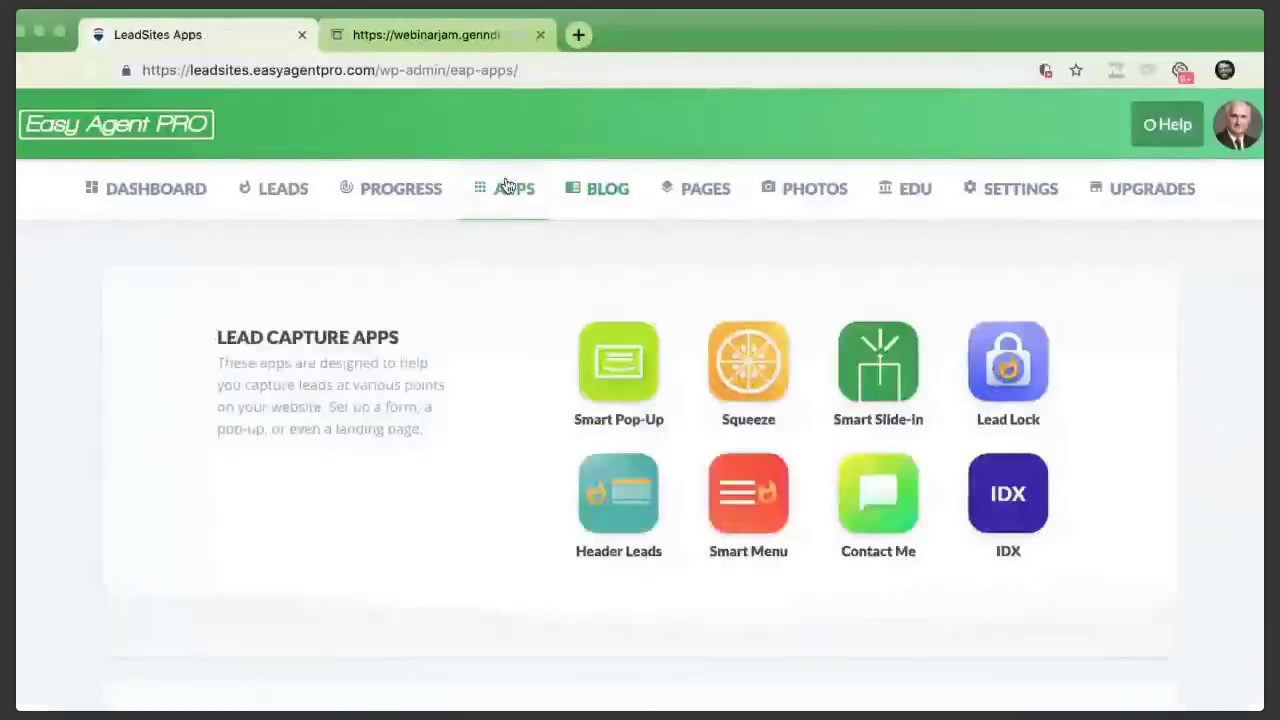
scroll(512, 418, "down", 1)
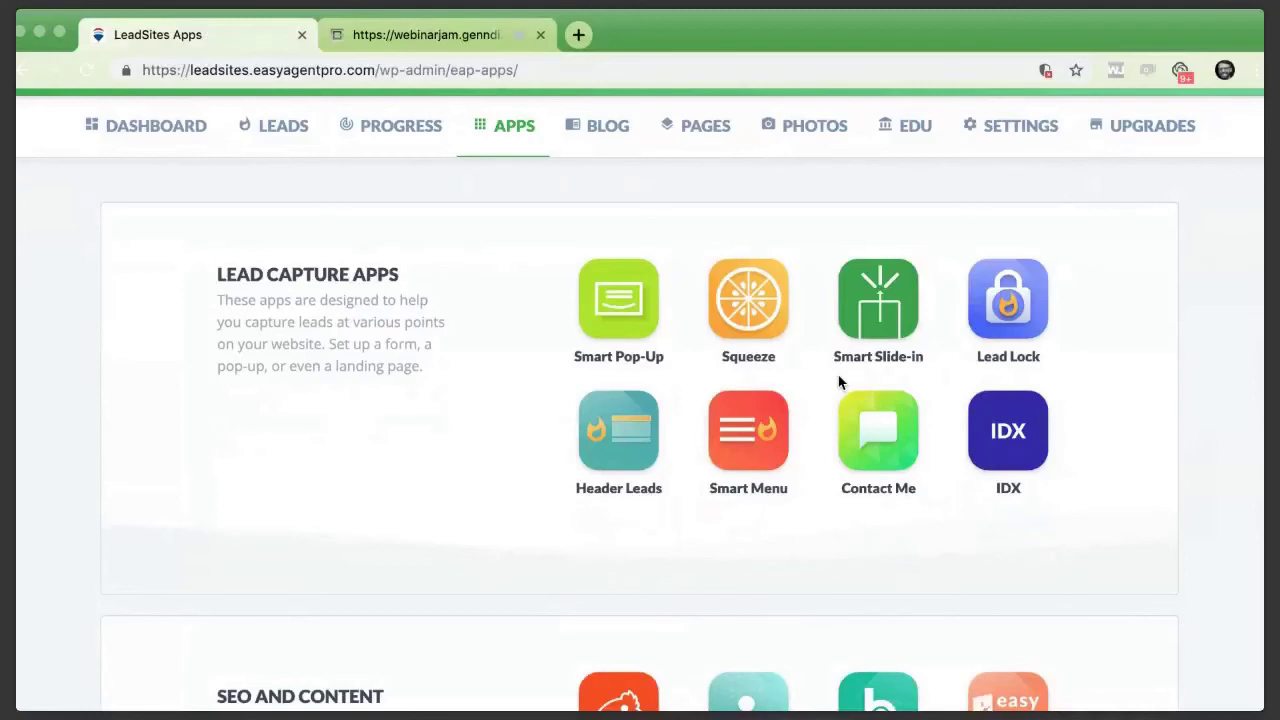
scroll(839, 382, "down", 3)
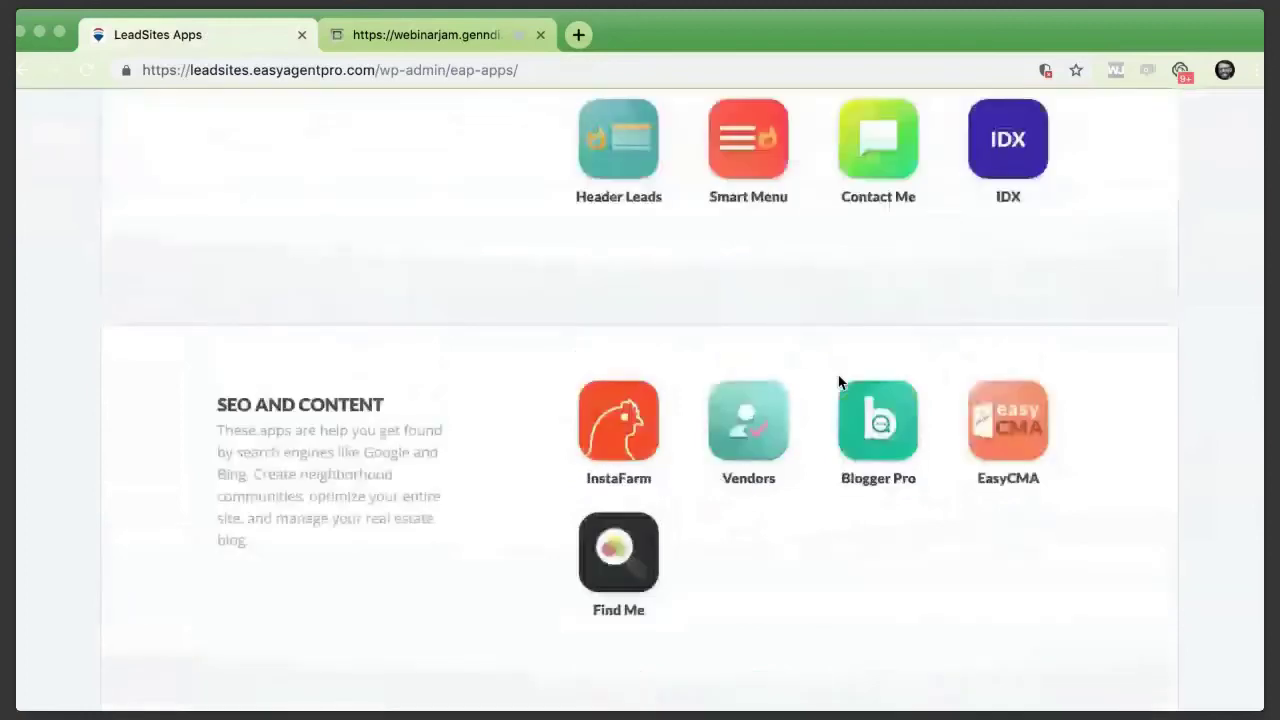
scroll(839, 382, "down", 1)
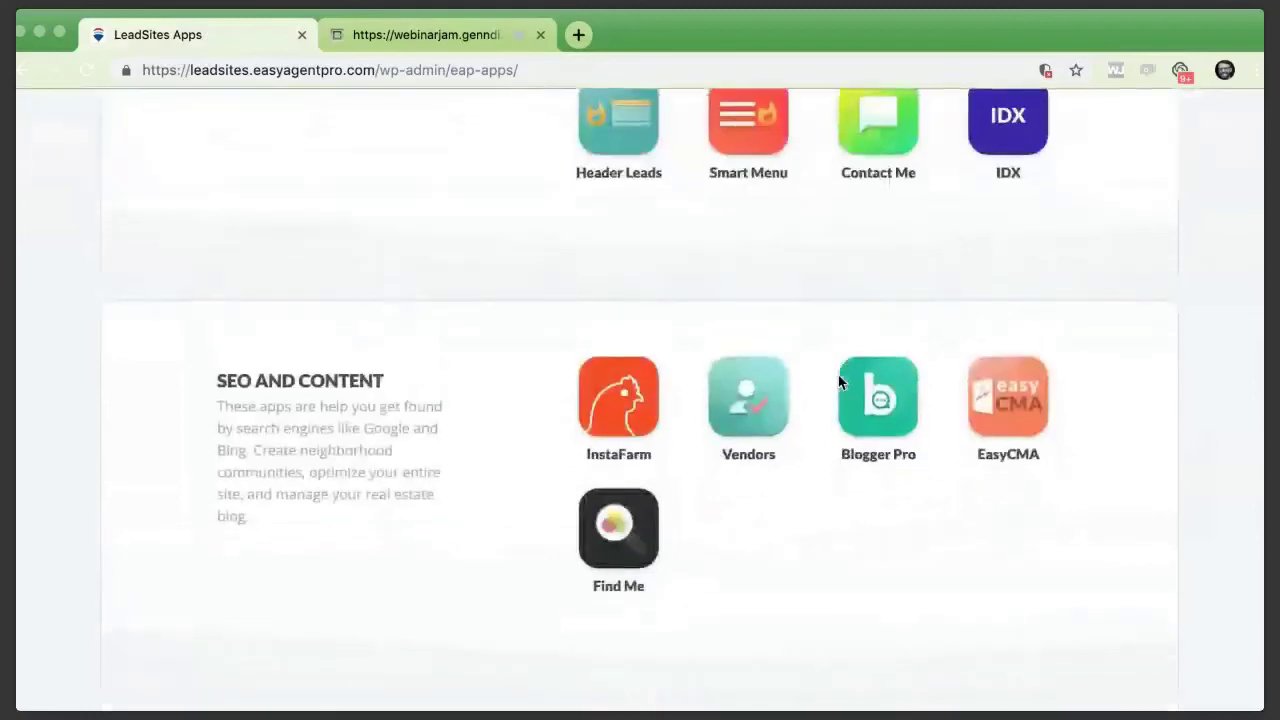
scroll(838, 377, "down", 1)
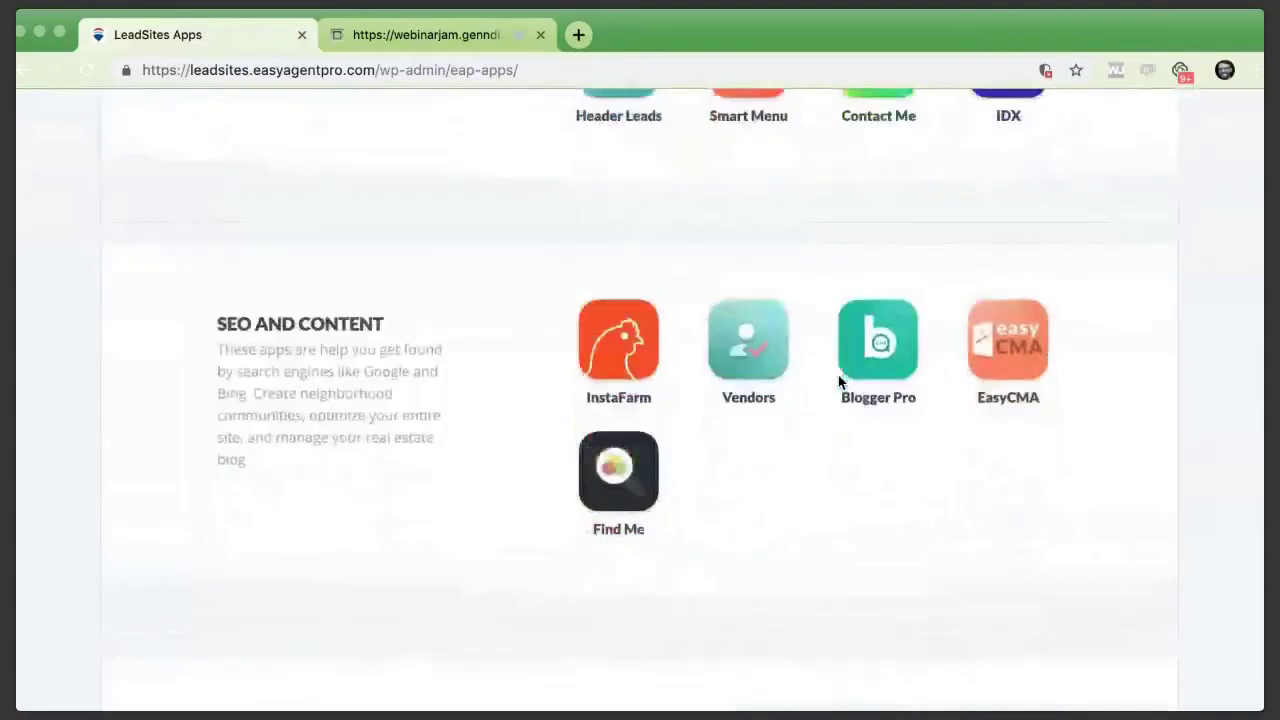
scroll(839, 382, "up", 1)
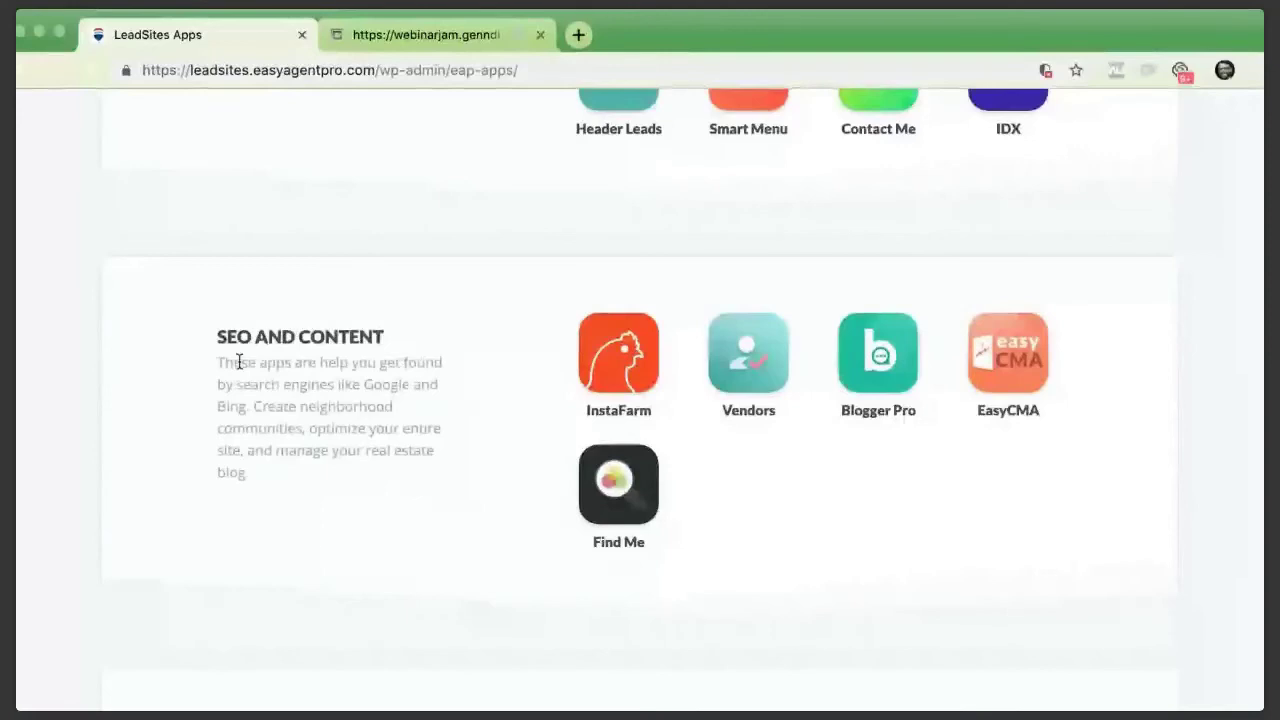
left_click(763, 372)
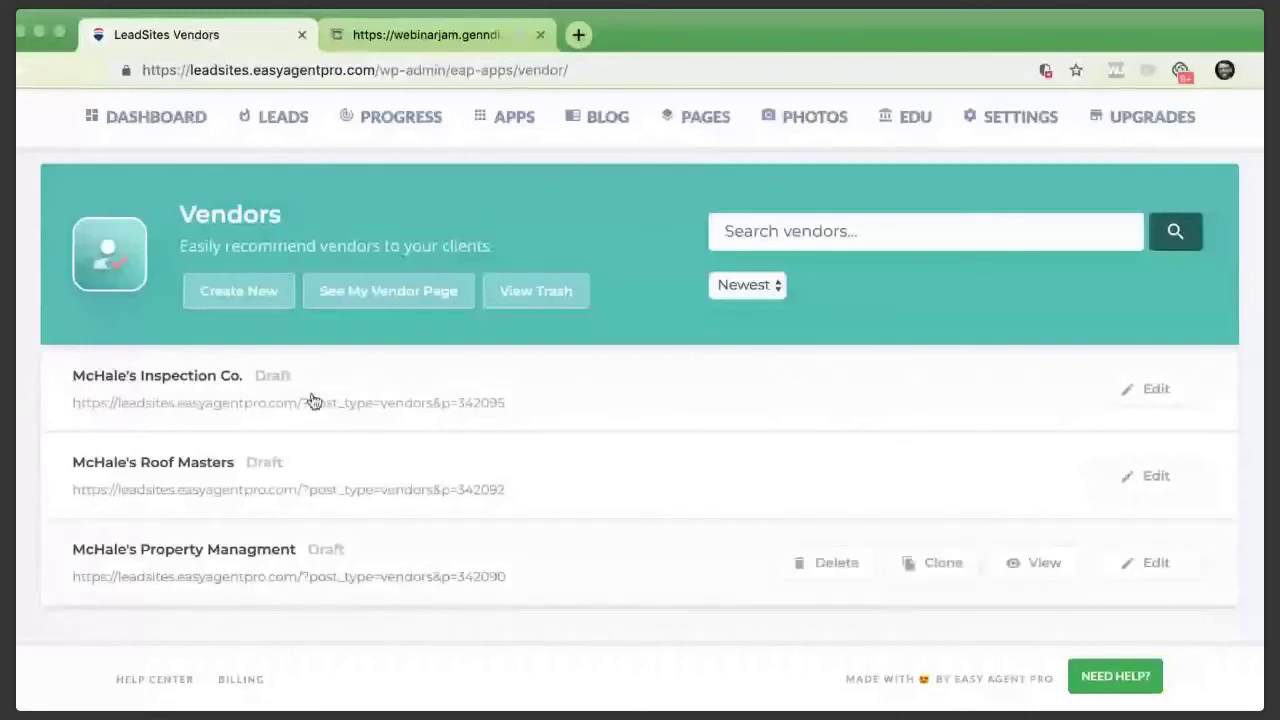
Create a new vendor titled "McHale's Lawn Care" and fill in the contact's name, email, phone and address
left_click(240, 294)
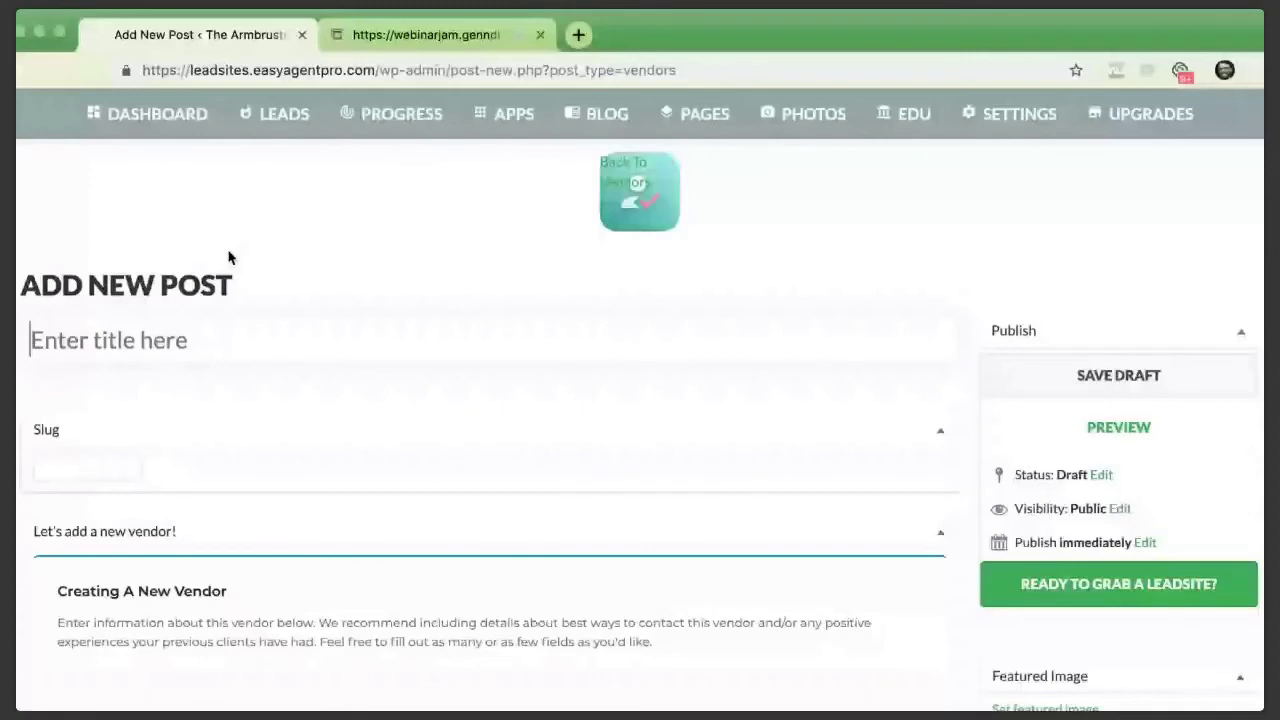
scroll(1208, 558, "down", 5)
scroll(1208, 558, "up", 2)
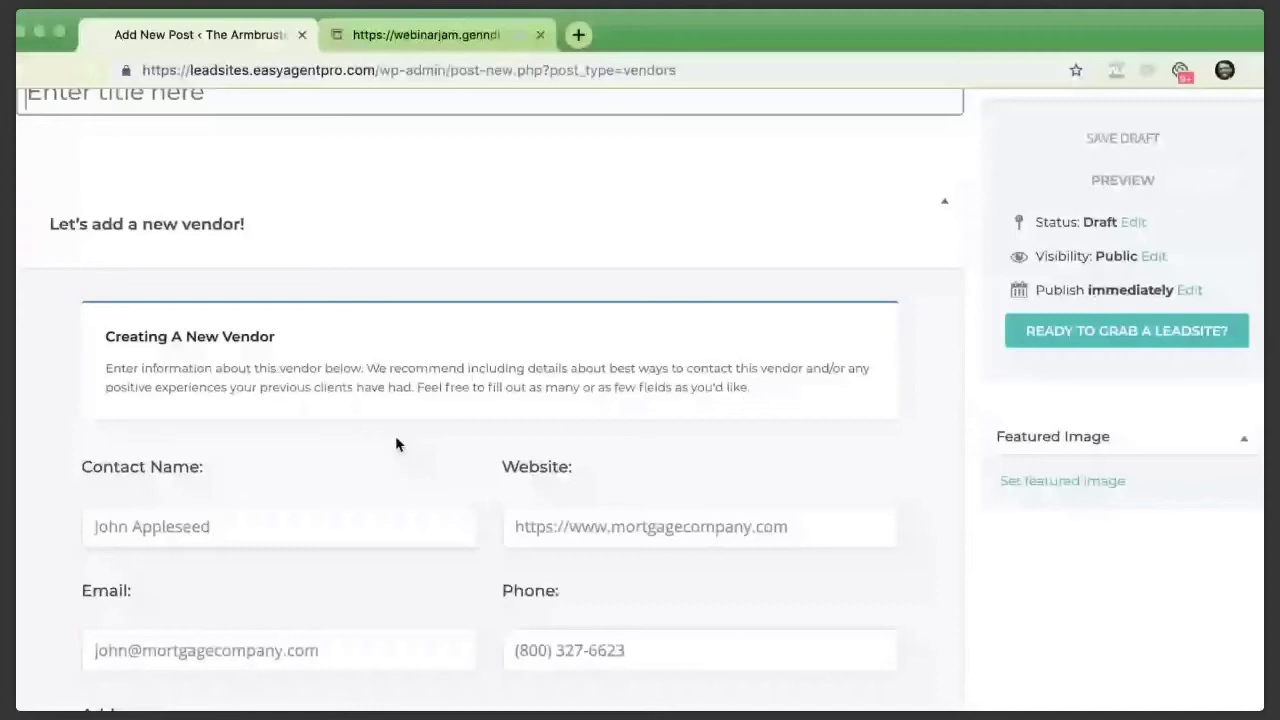
scroll(398, 460, "up", 2)
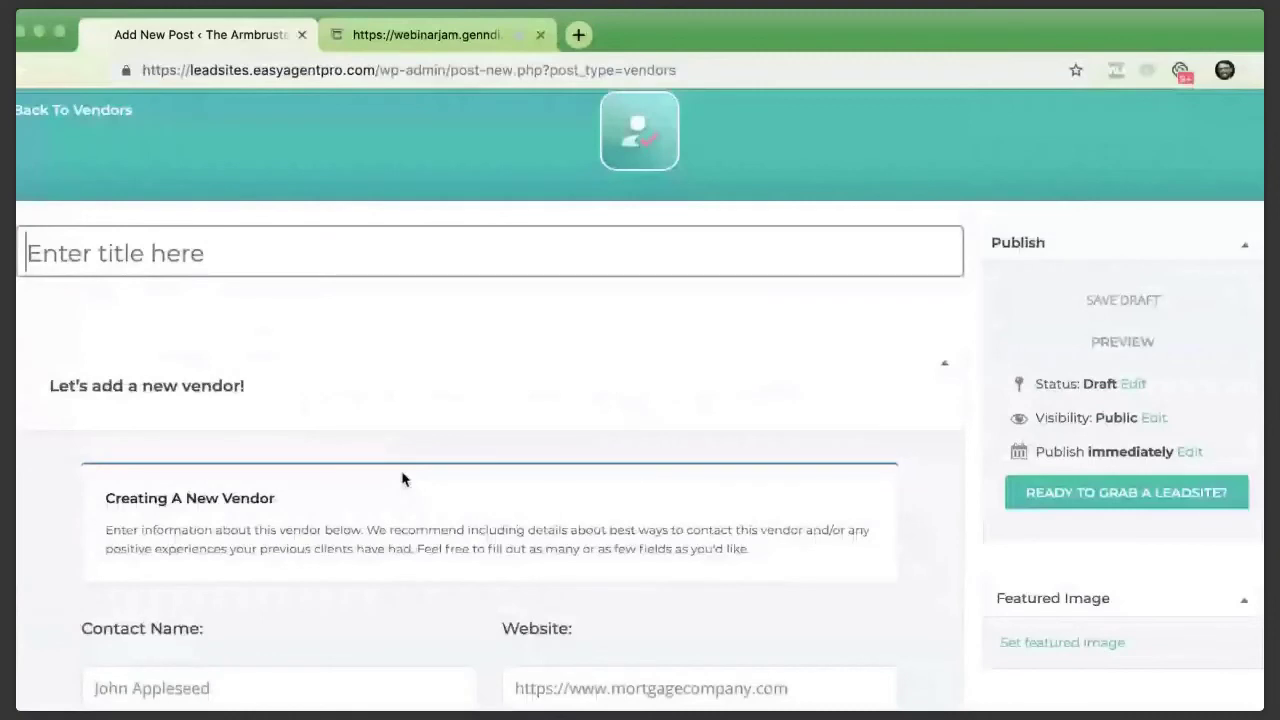
scroll(214, 158, "down", 2)
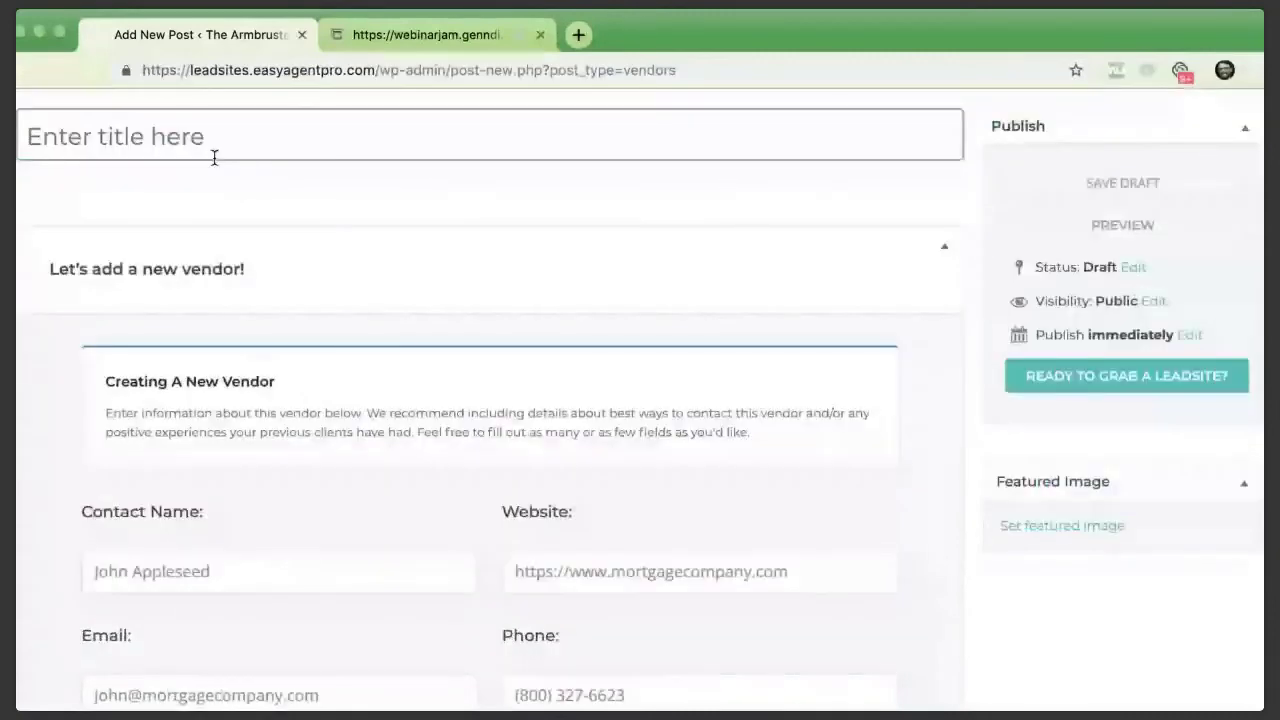
type("McHale")
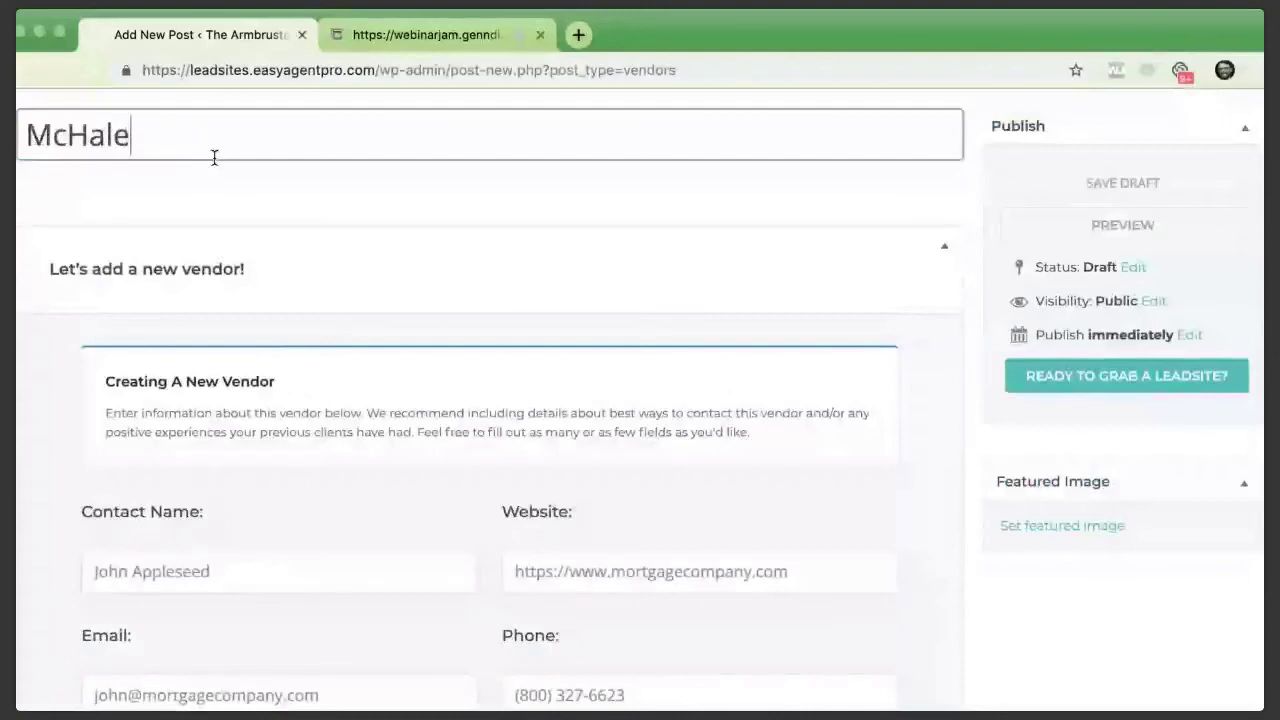
type("'s")
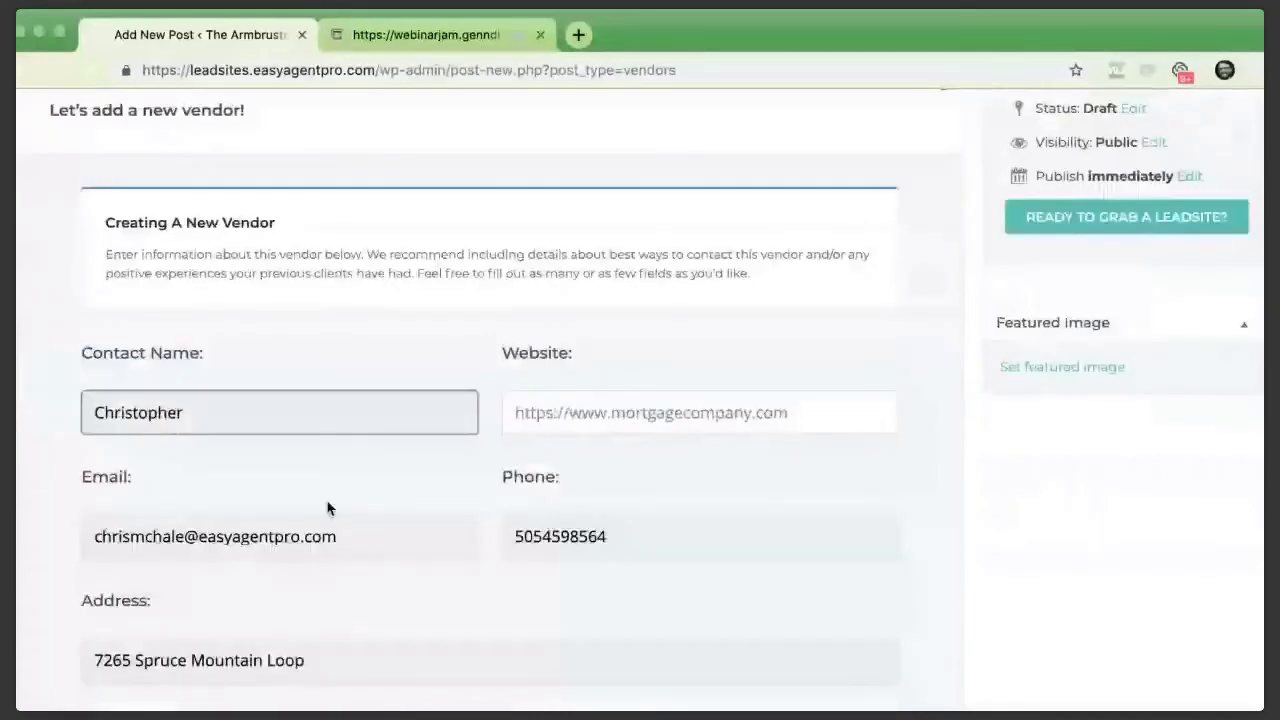
scroll(460, 400, "down", 2)
left_click(595, 291)
type("wwww.l")
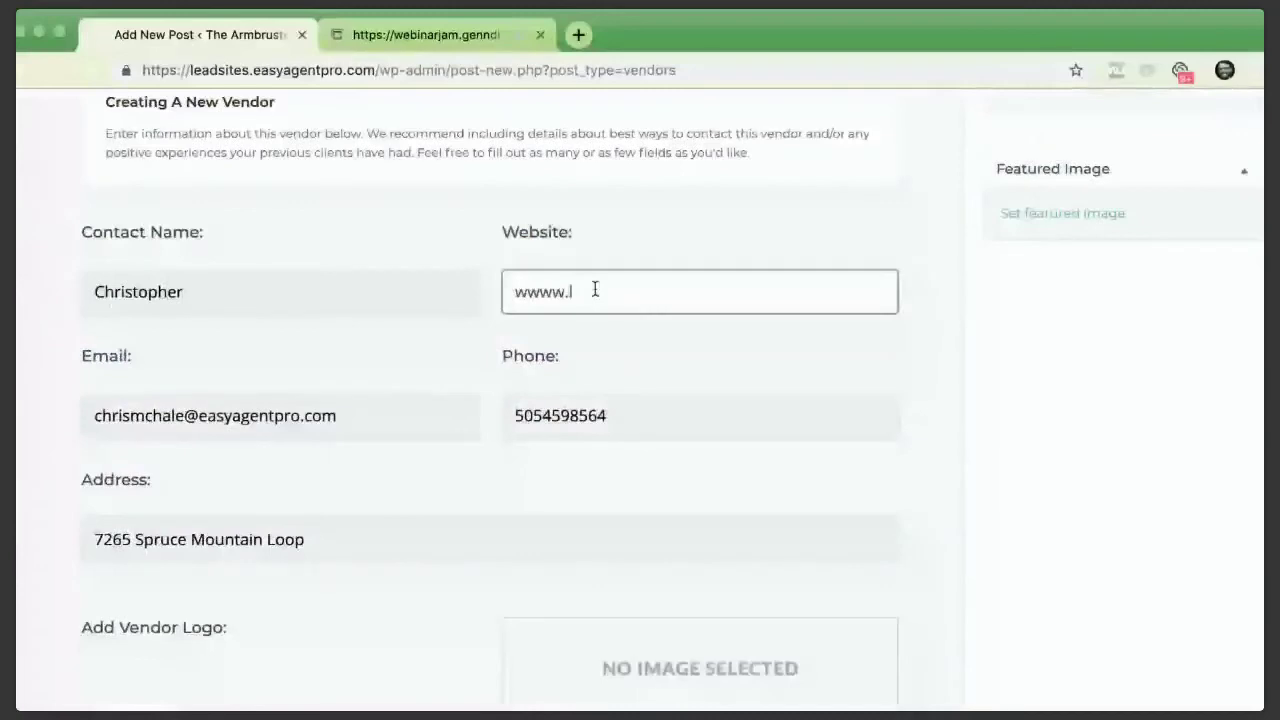
key("BackSpace")
key("BackSpace")
key("BackSpace")
key("BackSpace")
key("BackSpace")
key("BackSpace")
type("www.lawncarerules.co")
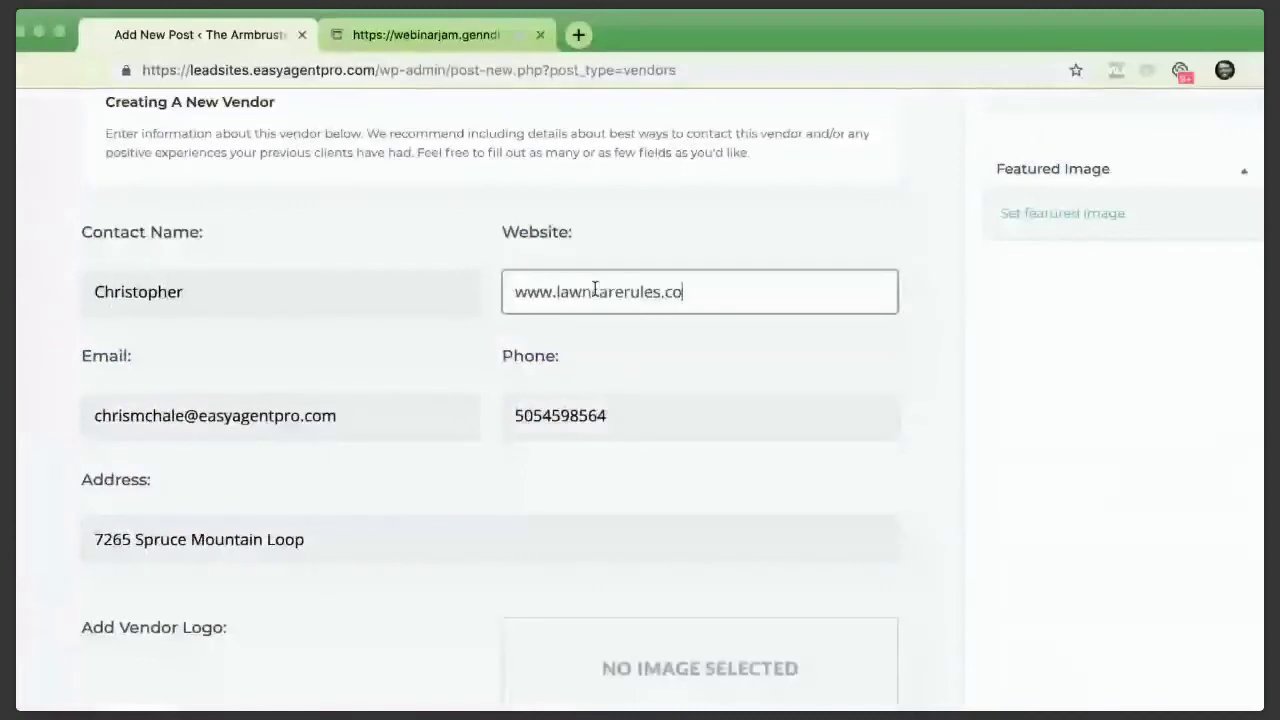
type("m")
Search the Pixabay stock photos for "Lawn" and use the golf green drawing with a red flag as the vendor logo
scroll(660, 380, "down", 2)
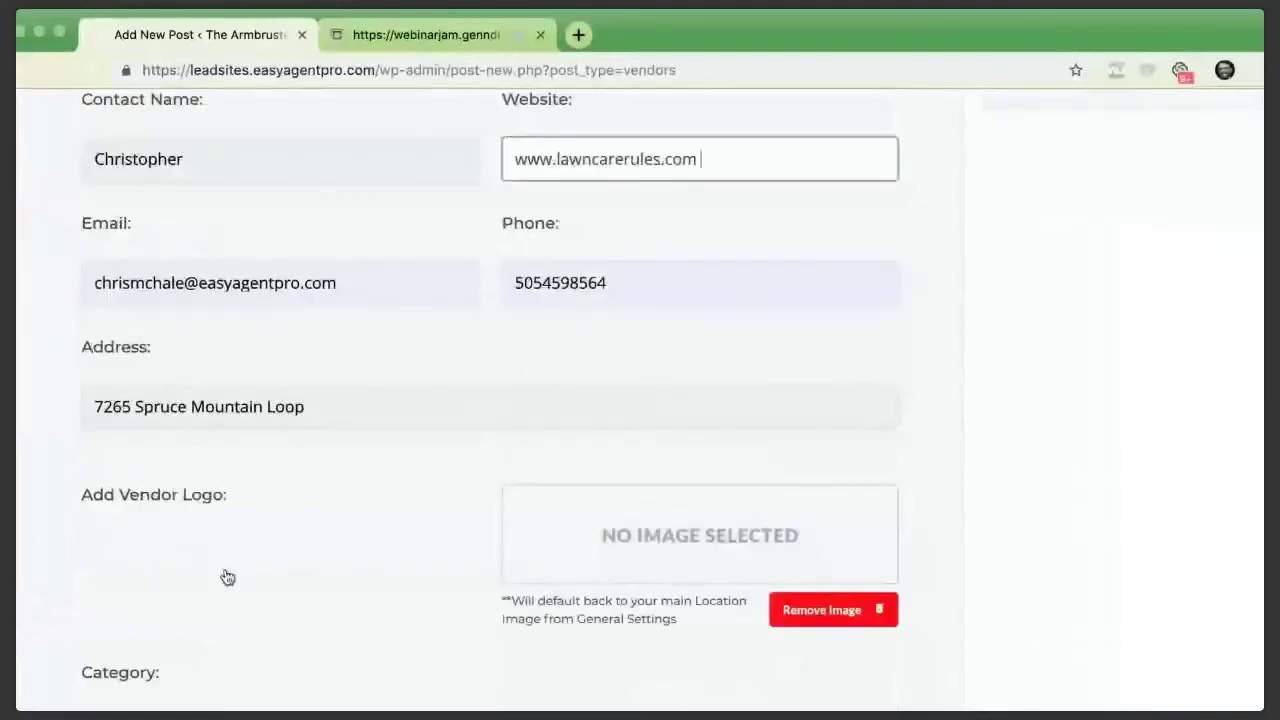
left_click(690, 535)
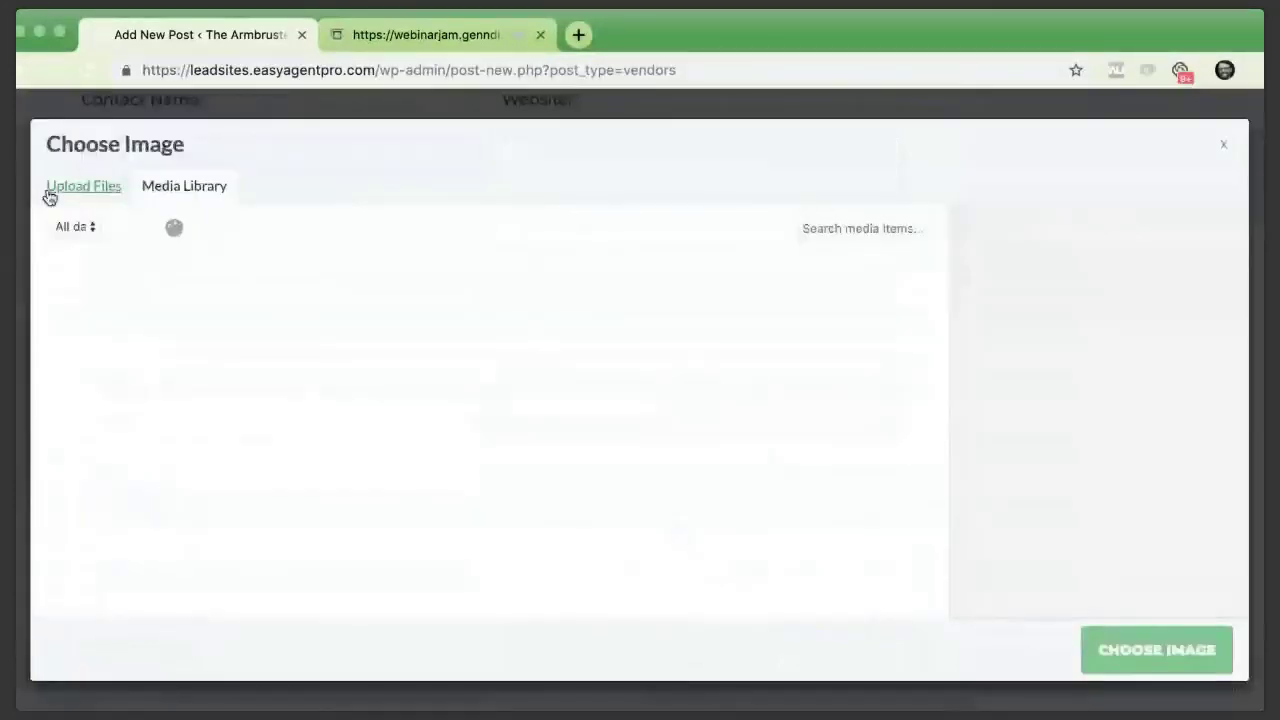
left_click(50, 190)
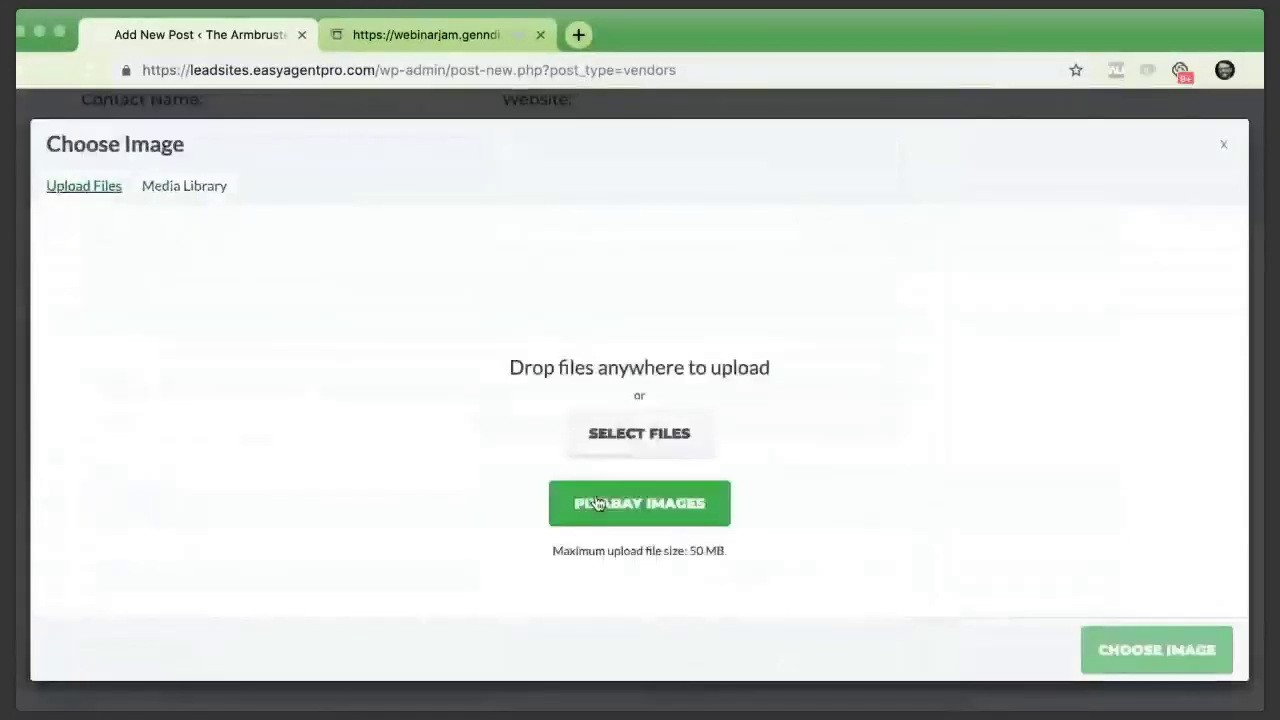
left_click(597, 503)
type("Lawn")
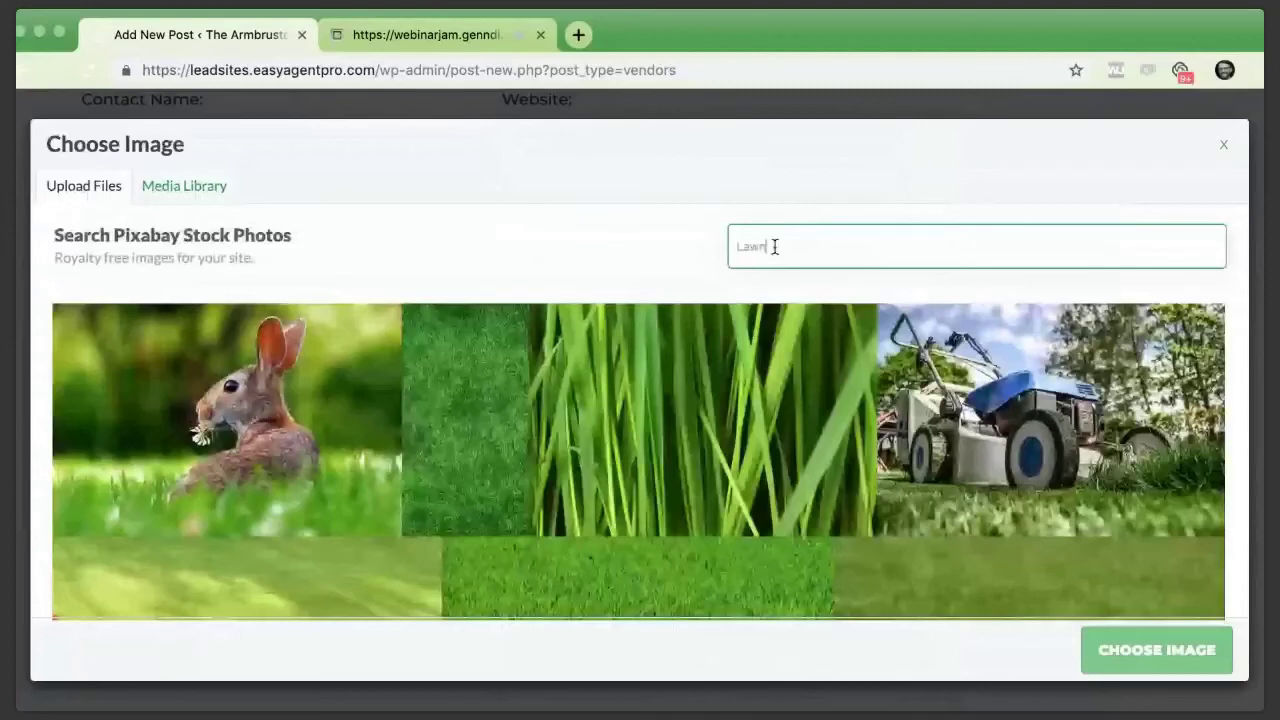
scroll(775, 250, "down", 10)
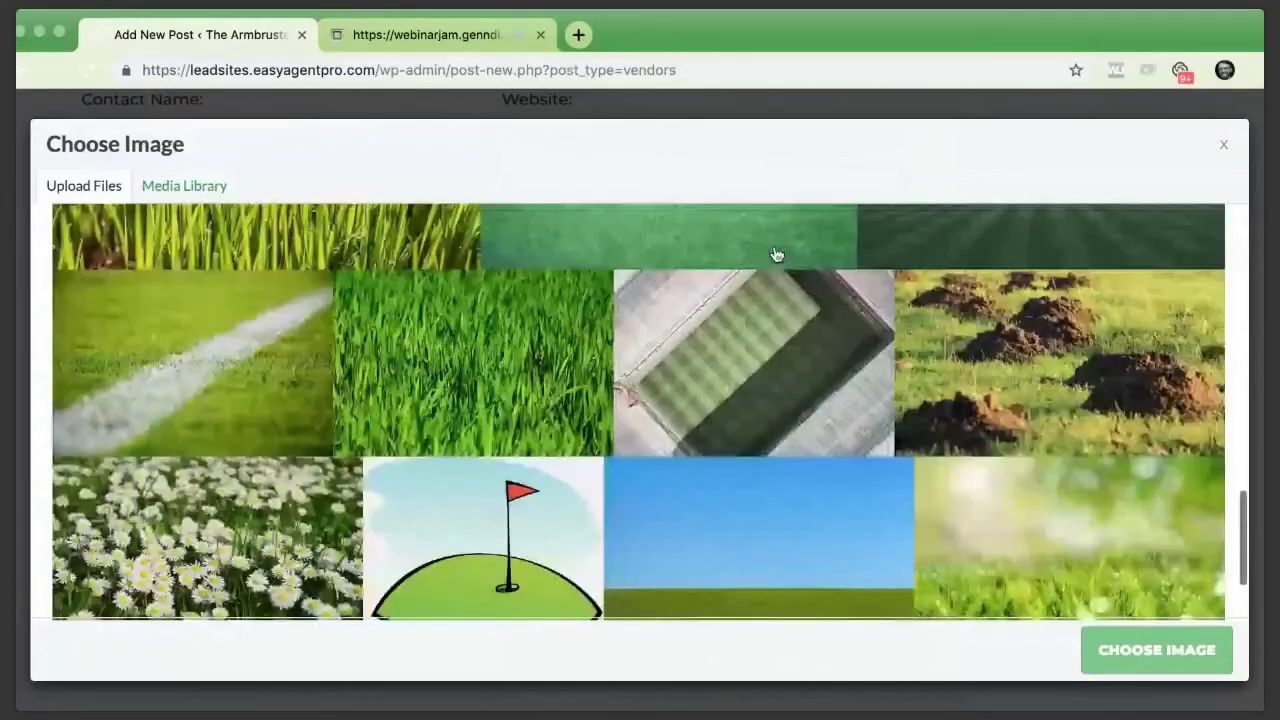
scroll(640, 340, "down", 3)
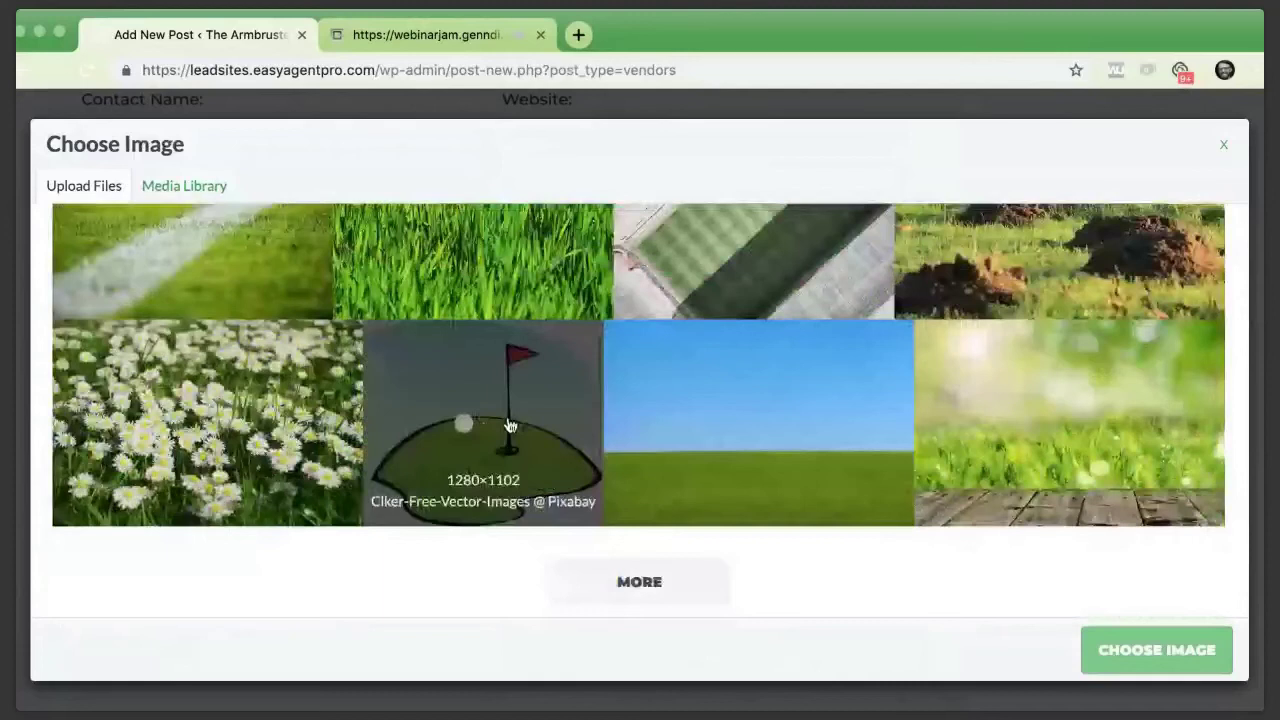
left_click(509, 427)
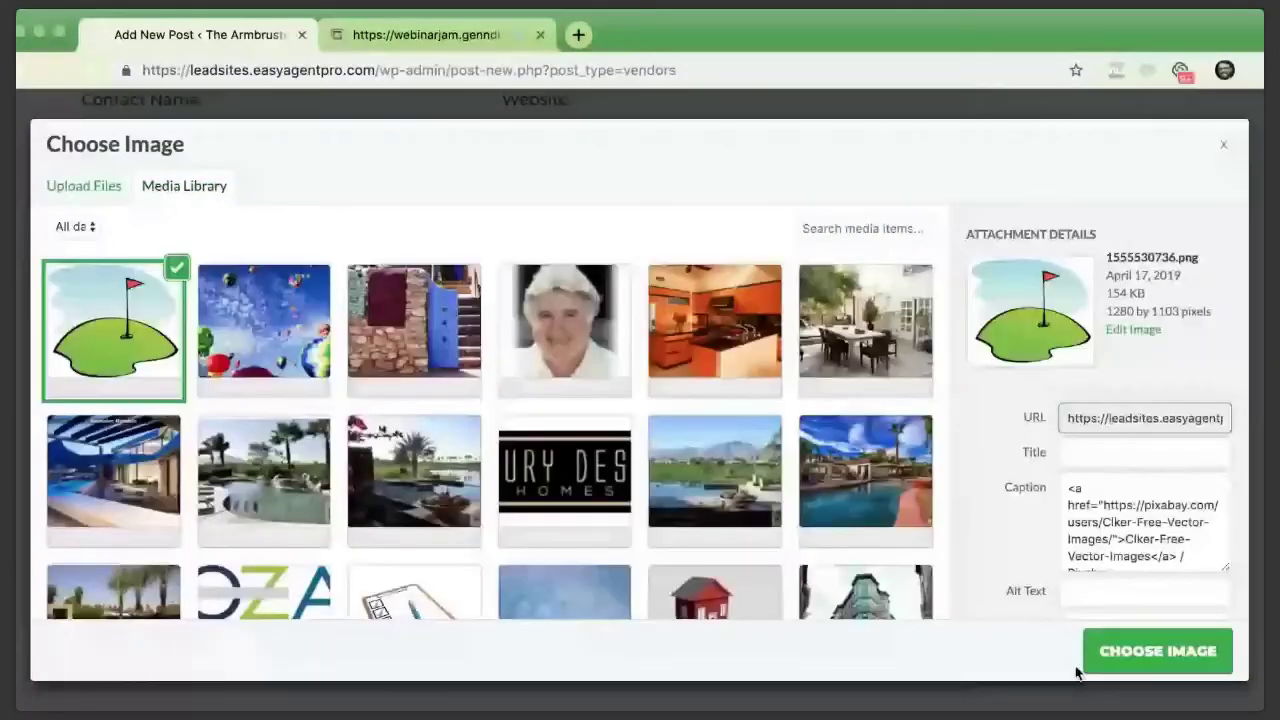
left_click(1157, 651)
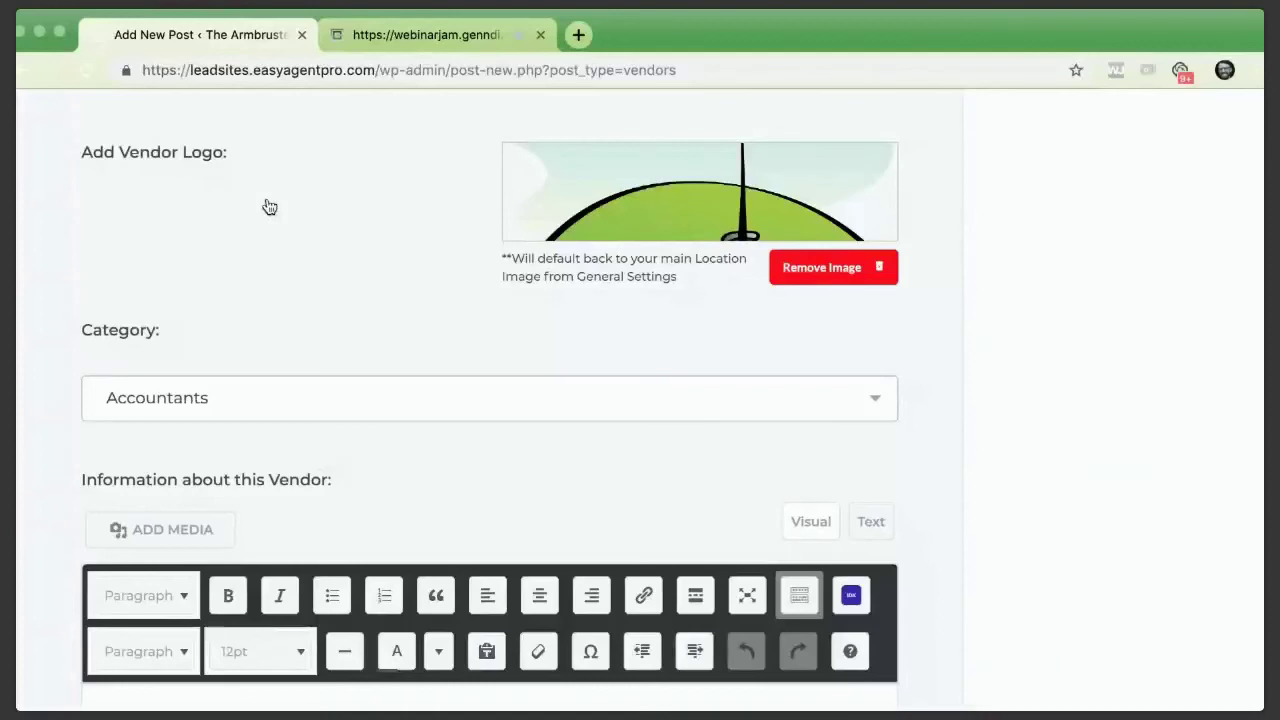
Set the vendor's category to Landscaping and start editing the information about this vendor
left_click(166, 445)
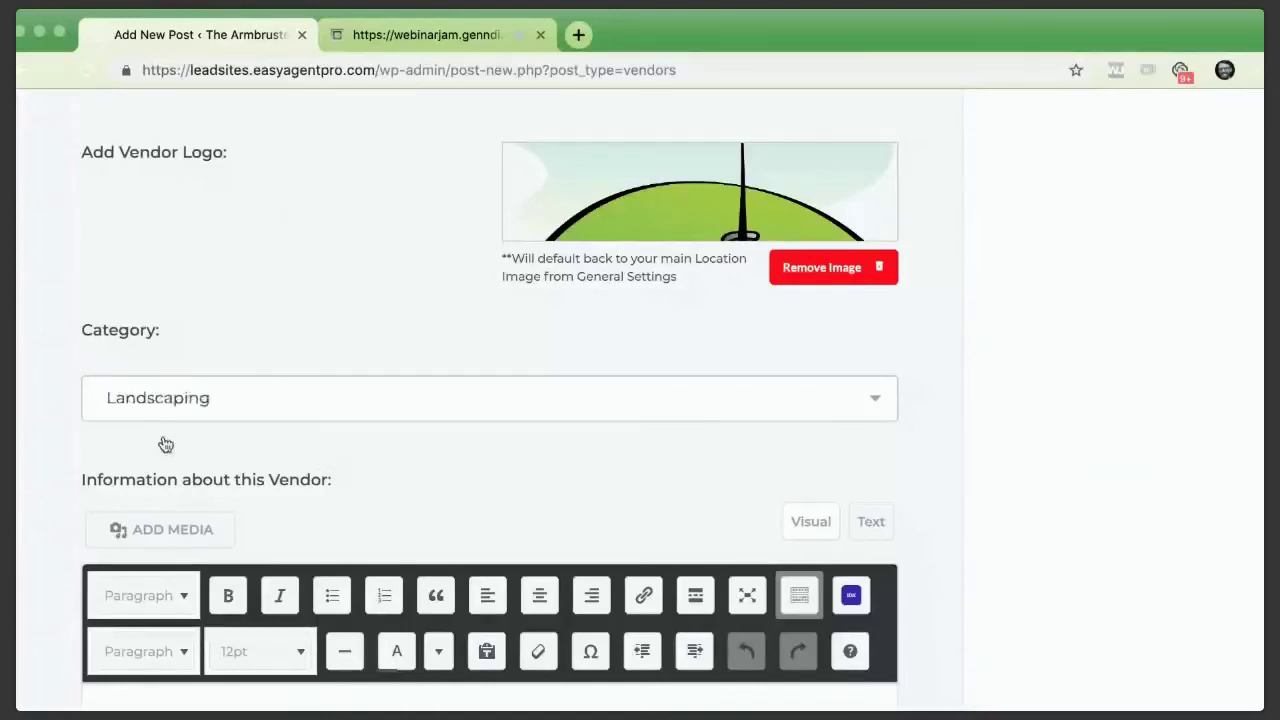
scroll(96, 501, "down", 3)
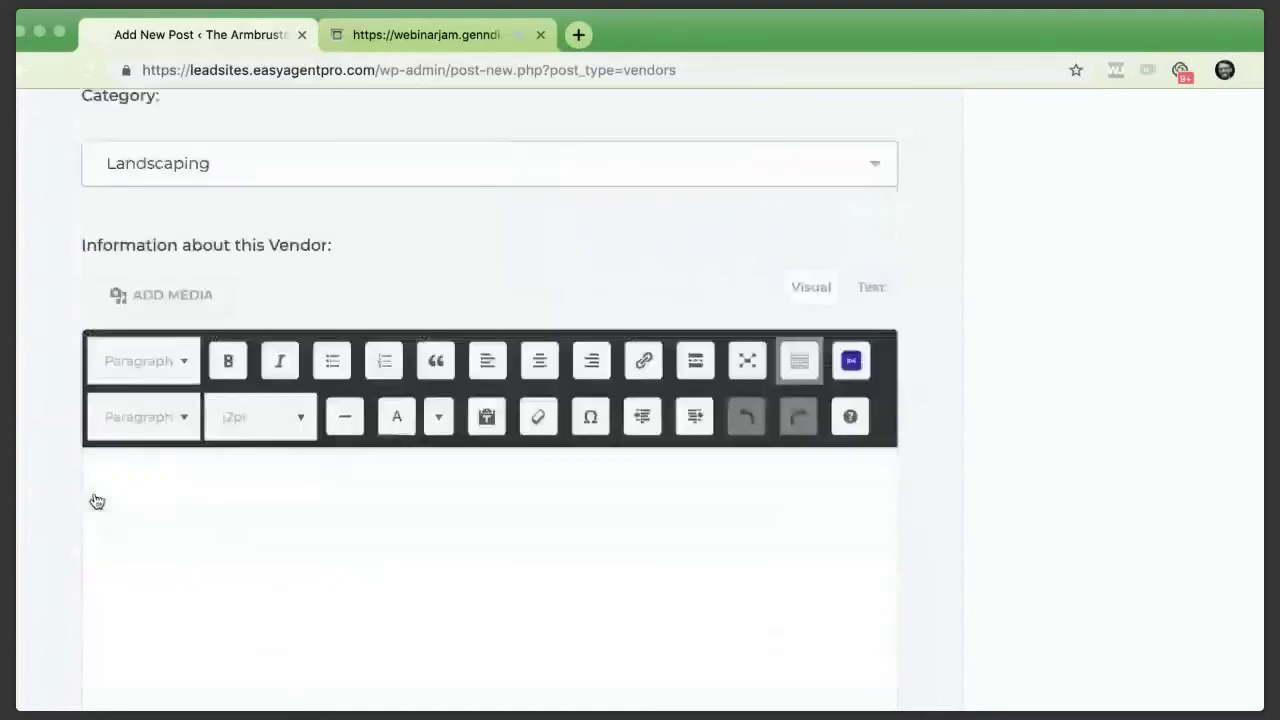
scroll(96, 501, "down", 2)
left_click(260, 377)
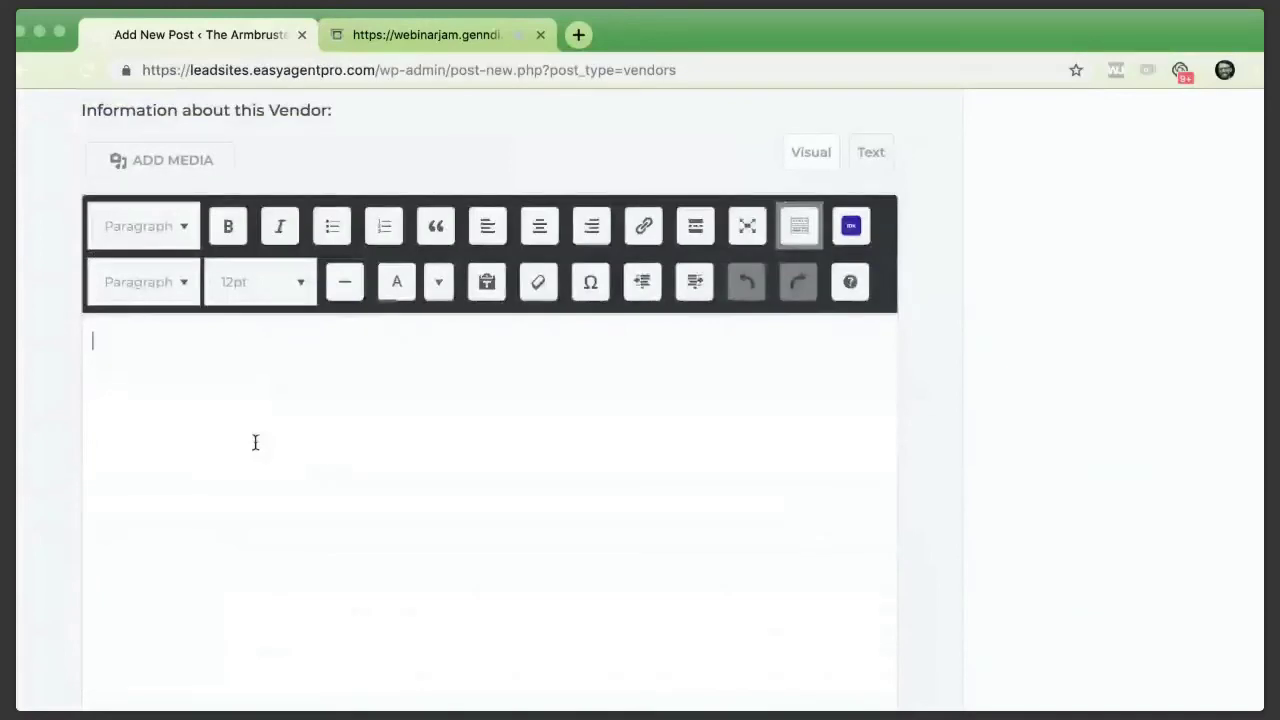
Preview the vendor's page down to its map and open the site's list of preferred vendors
scroll(255, 442, "down", 3)
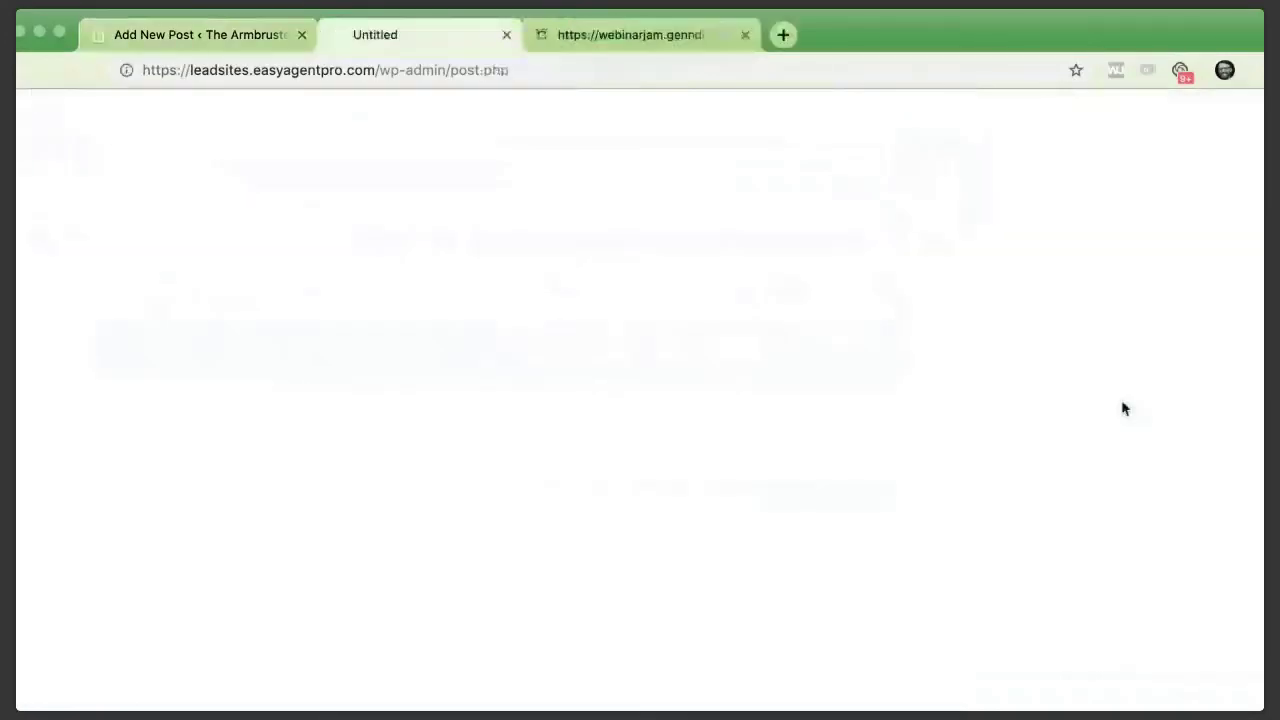
scroll(305, 500, "down", 3)
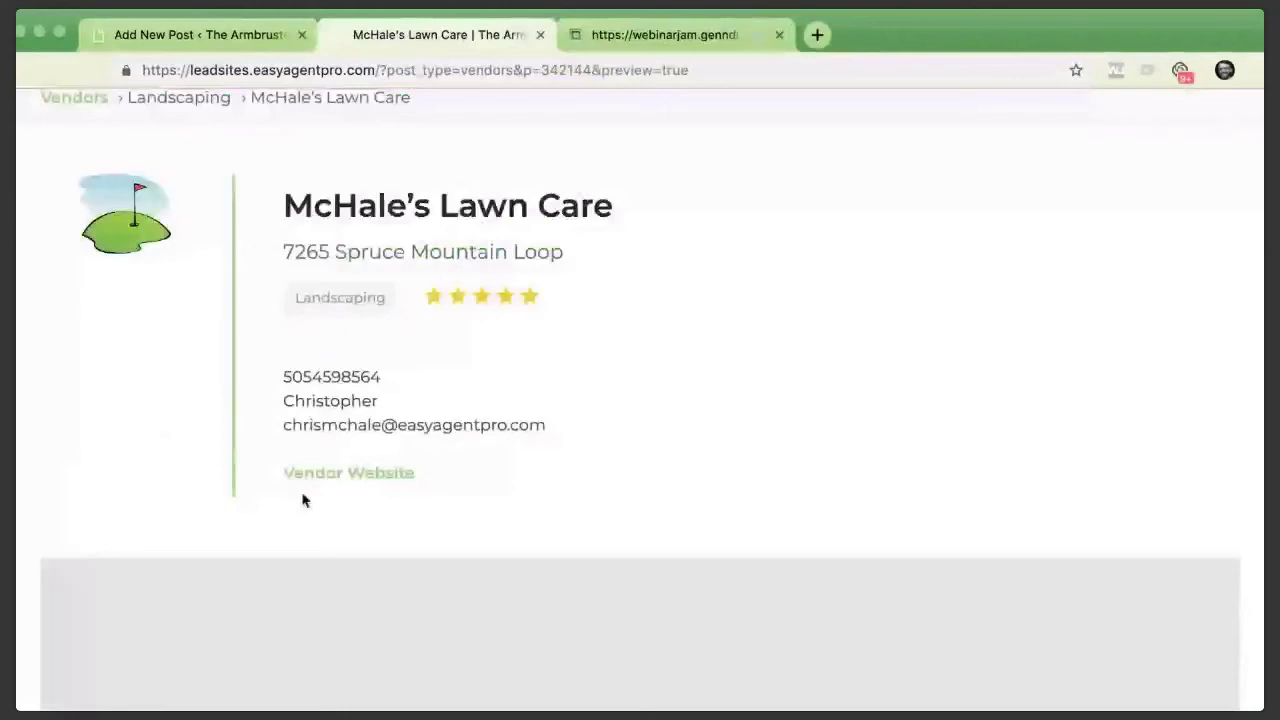
scroll(305, 500, "down", 4)
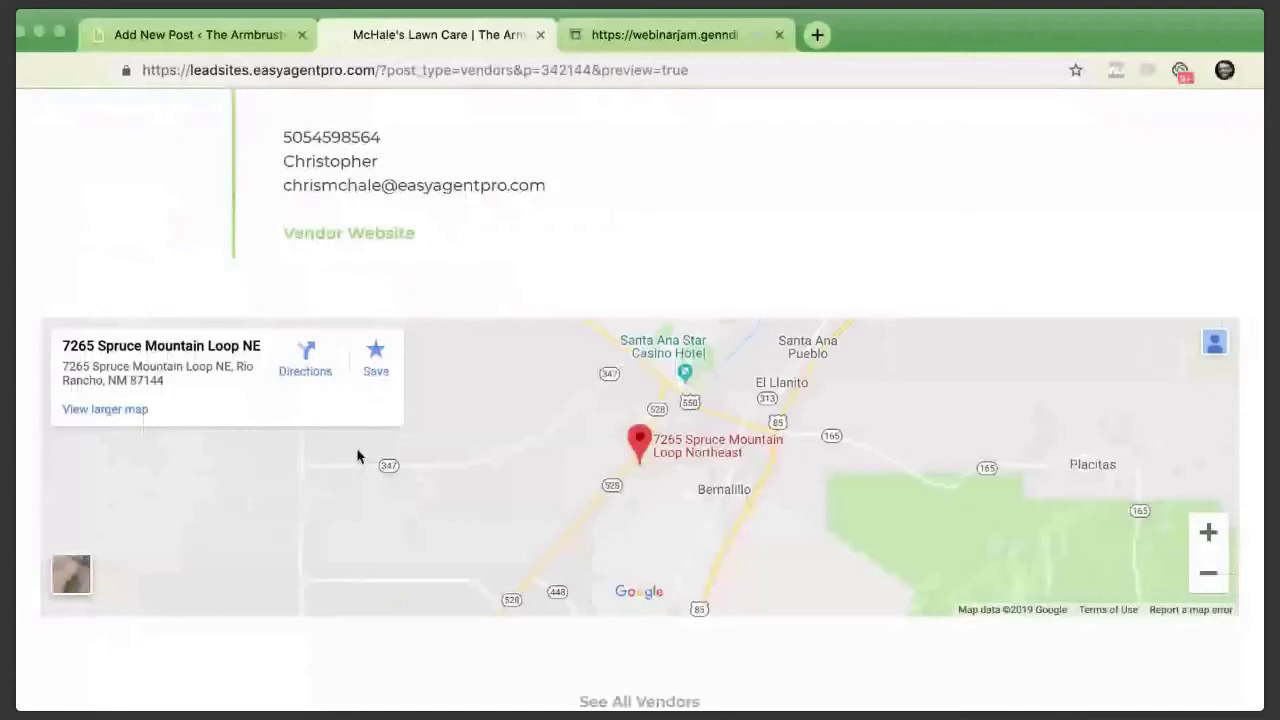
scroll(473, 397, "up", 7)
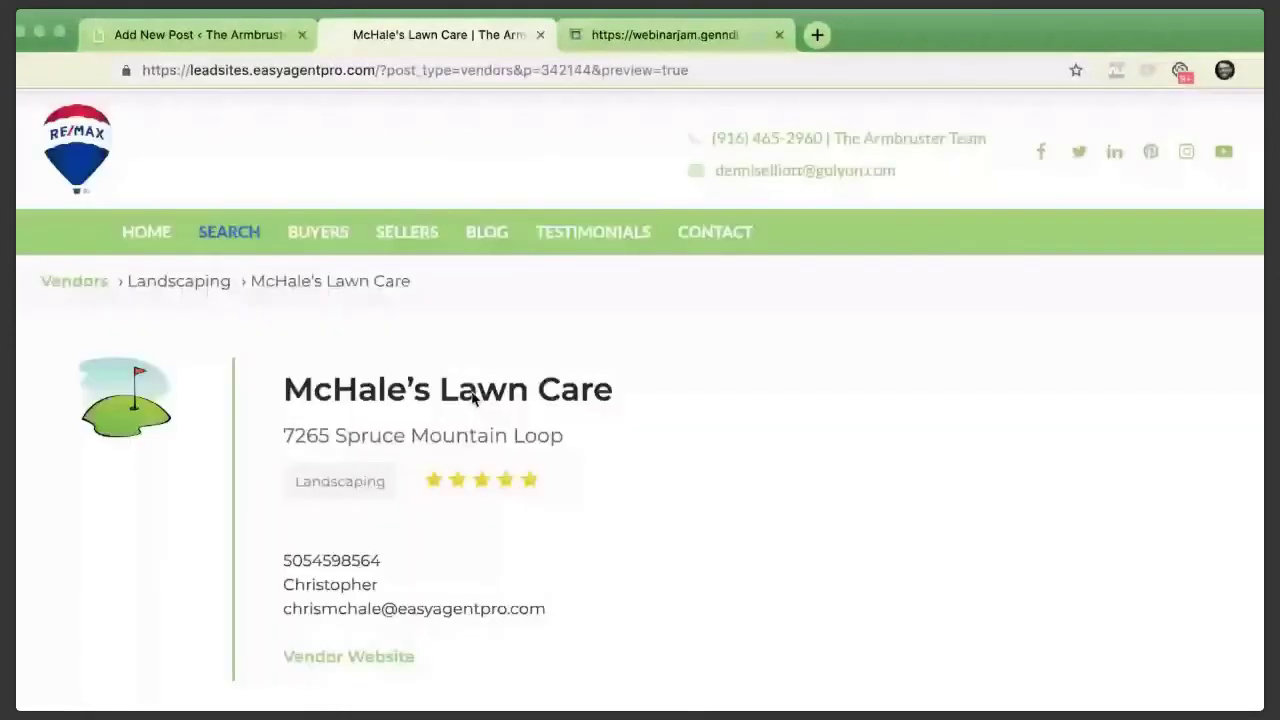
left_click(90, 285)
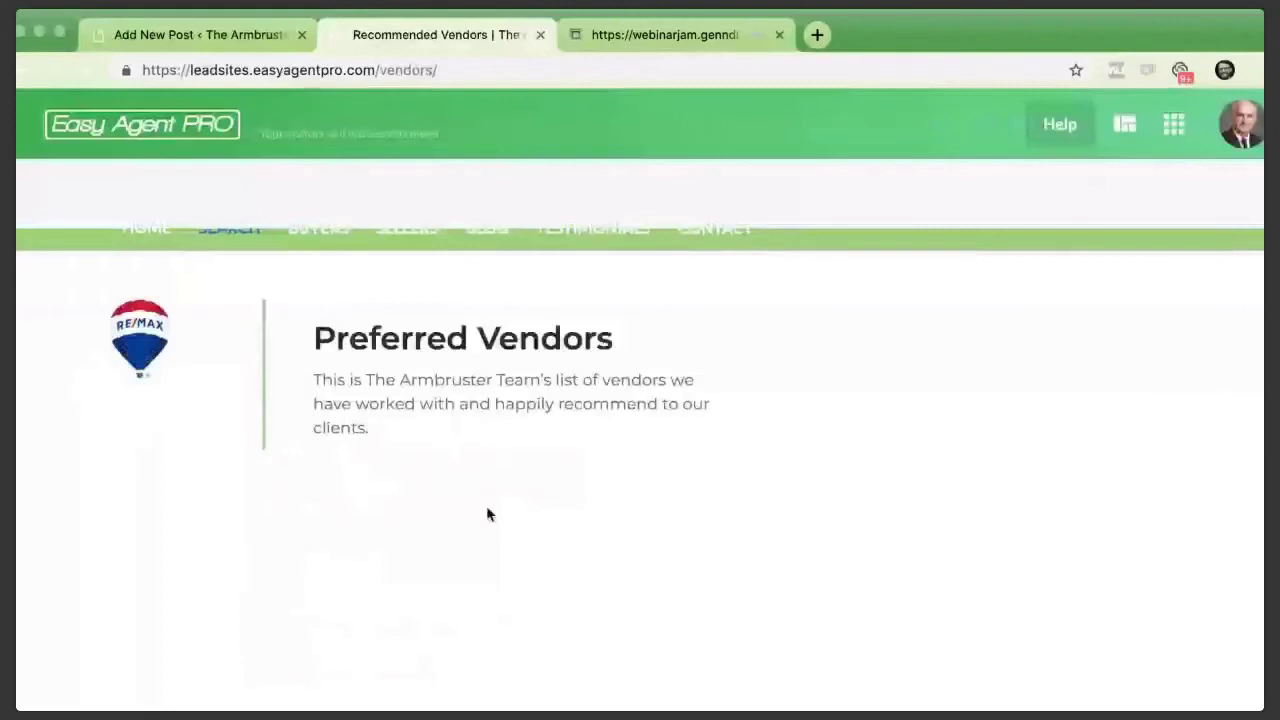
scroll(510, 522, "down", 2)
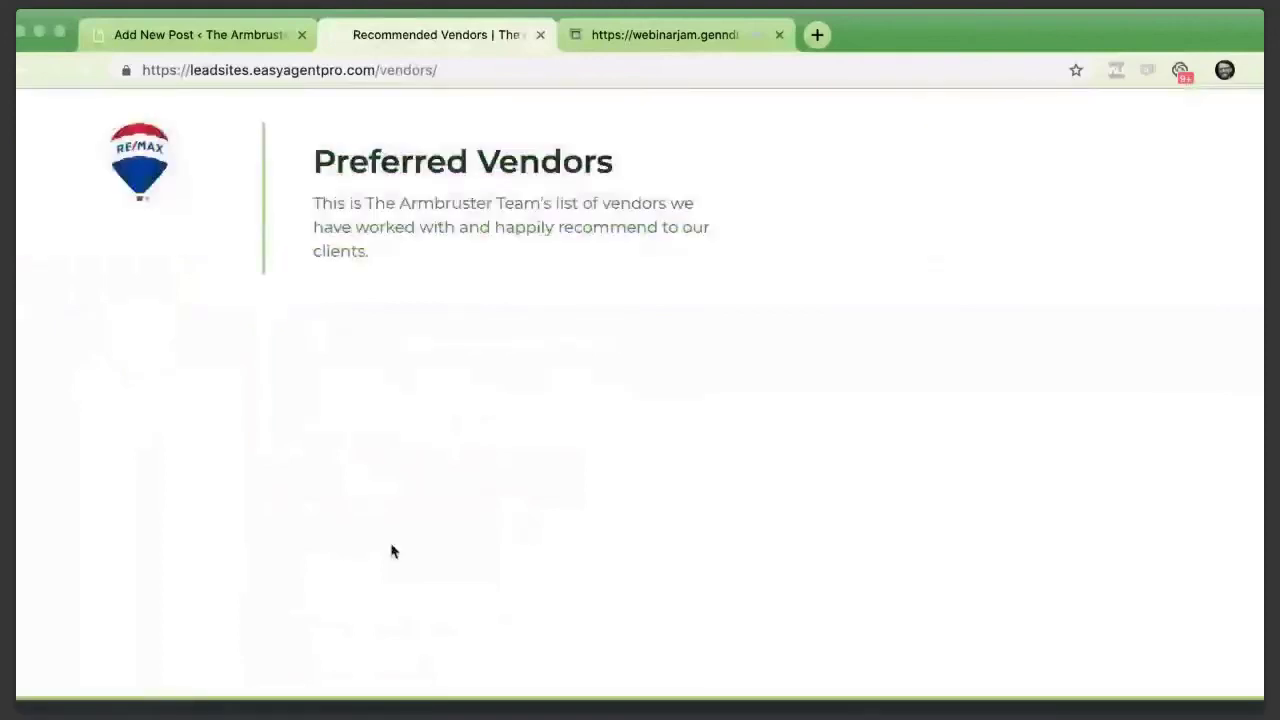